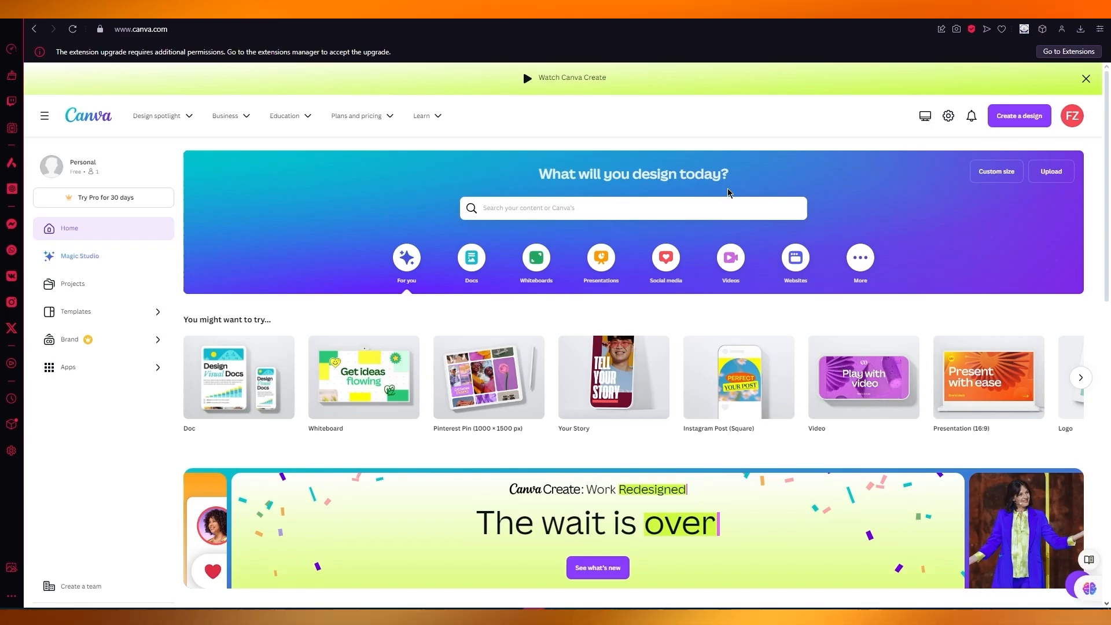
Step: Search the web for "amazom kdp" in a new tab and open the Kindle Direct Publishing self-publishing site
key(ctrl+t)
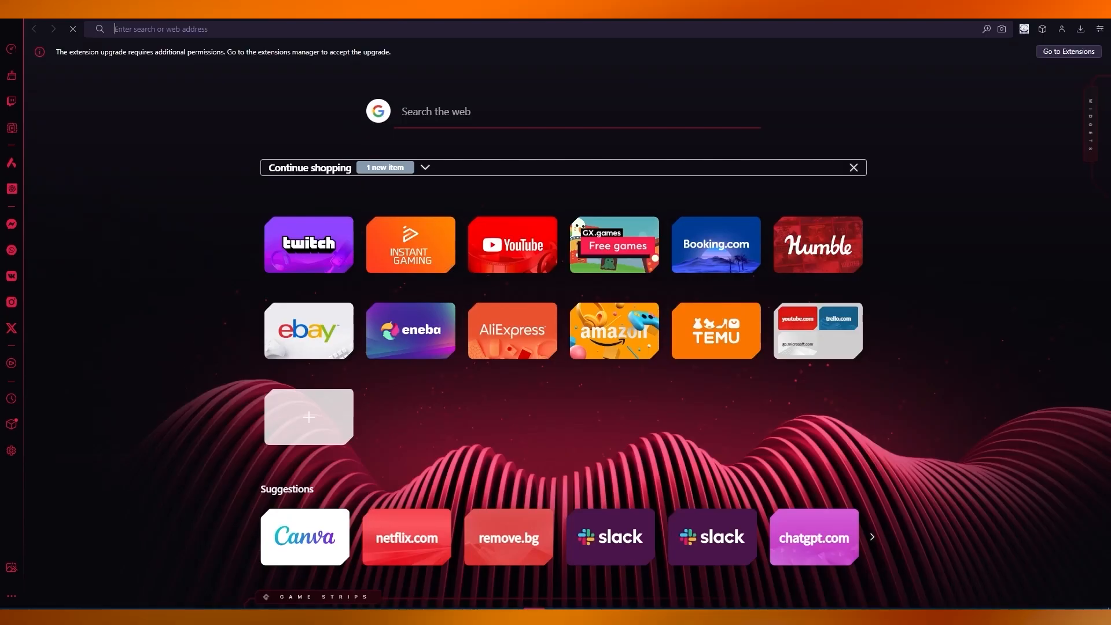
text(amaz)
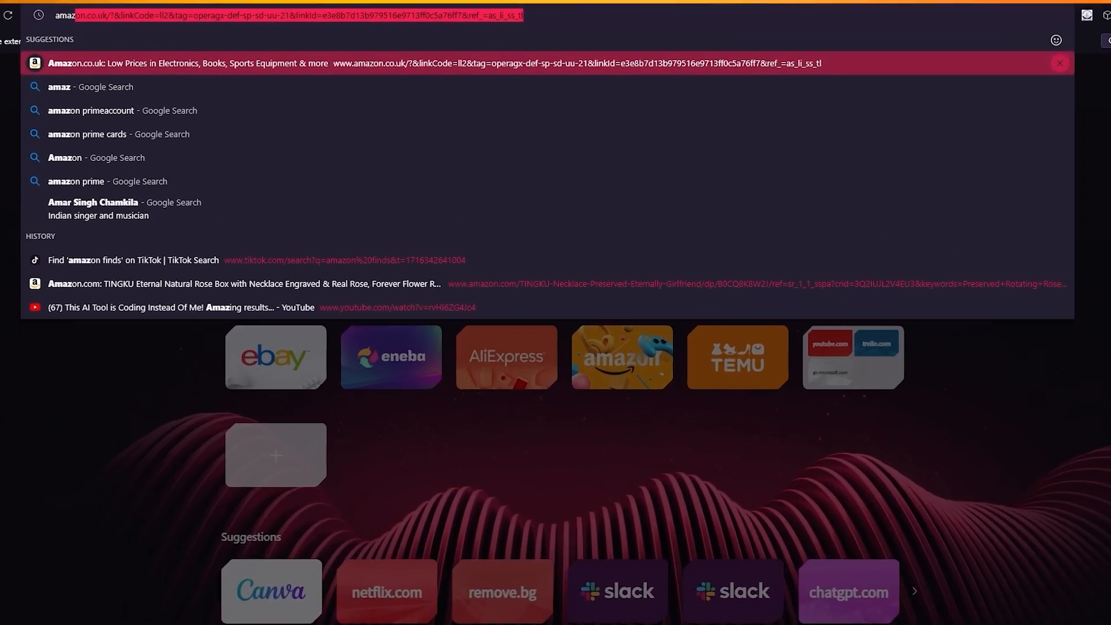
text(om kdp)
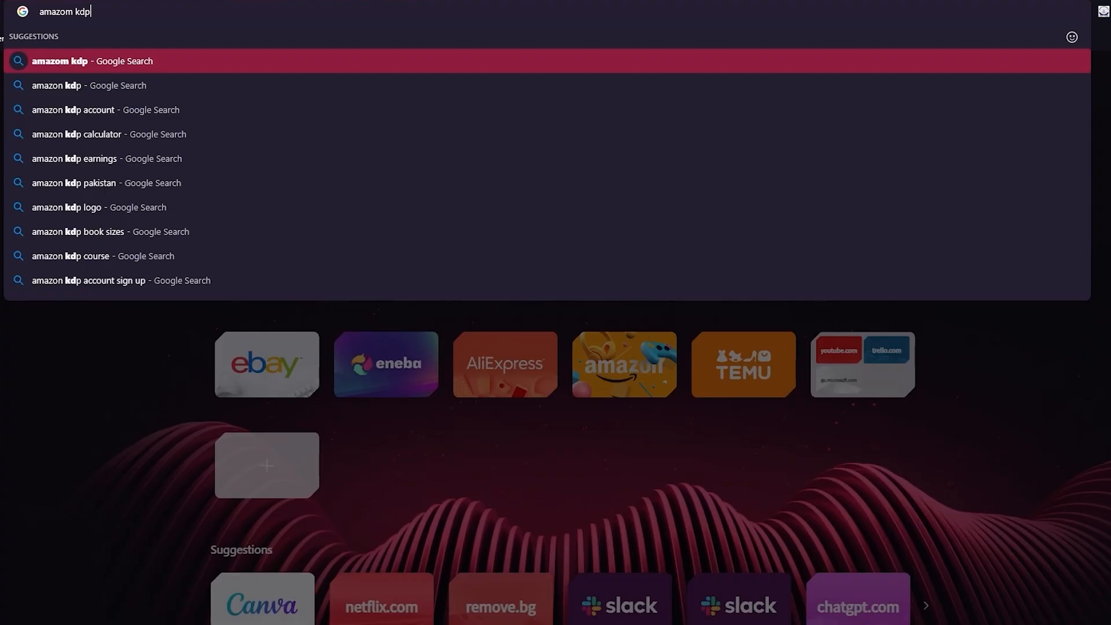
key(Return)
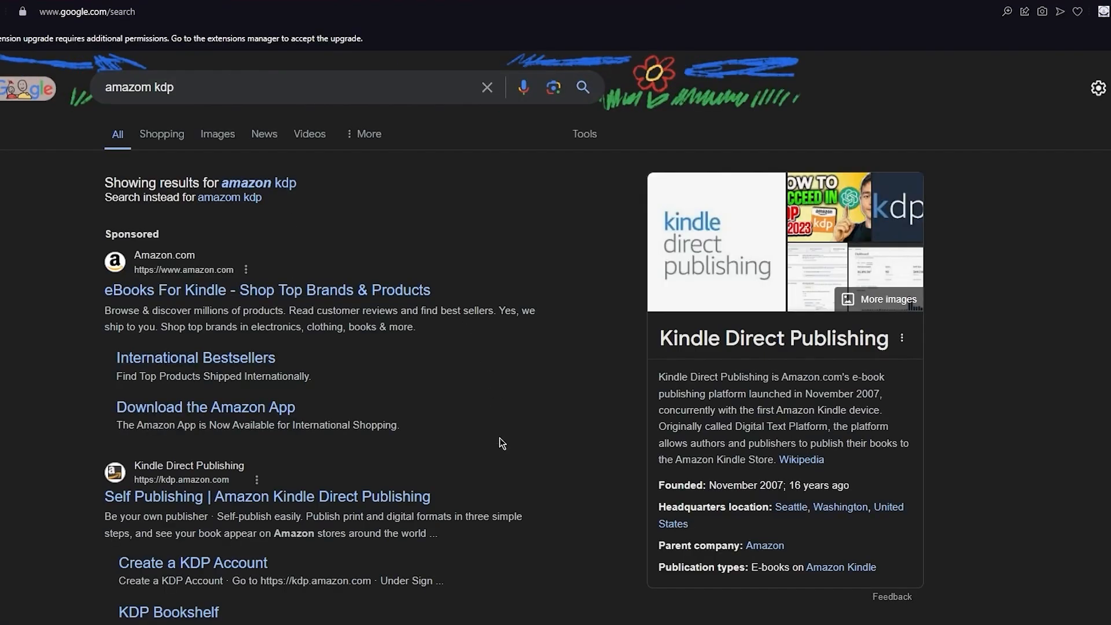
scroll(499, 438, down, 3)
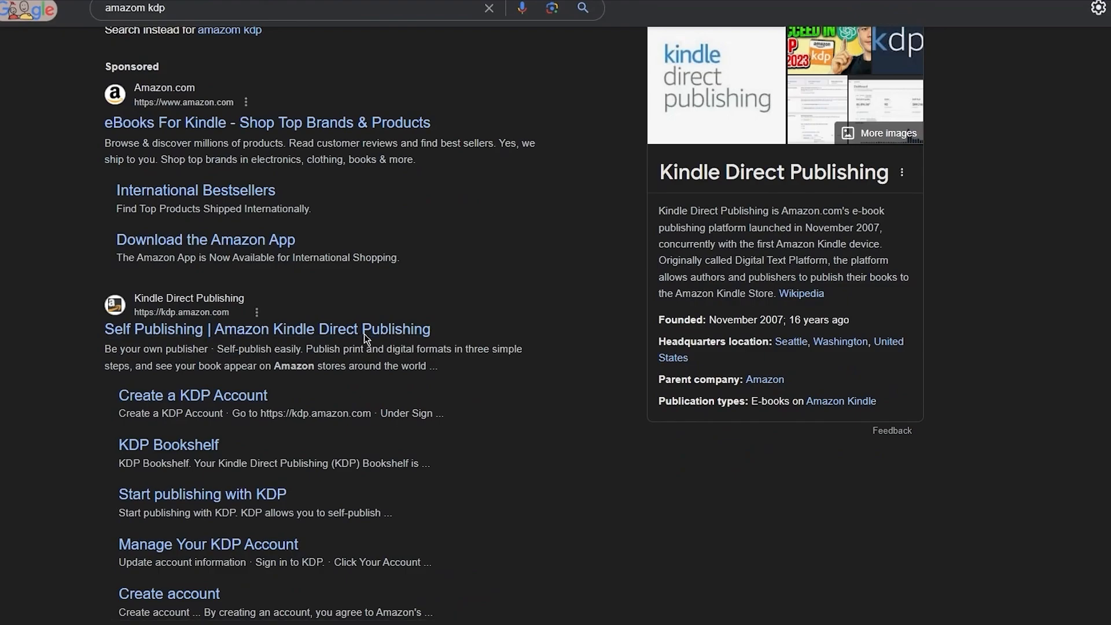
click(364, 334)
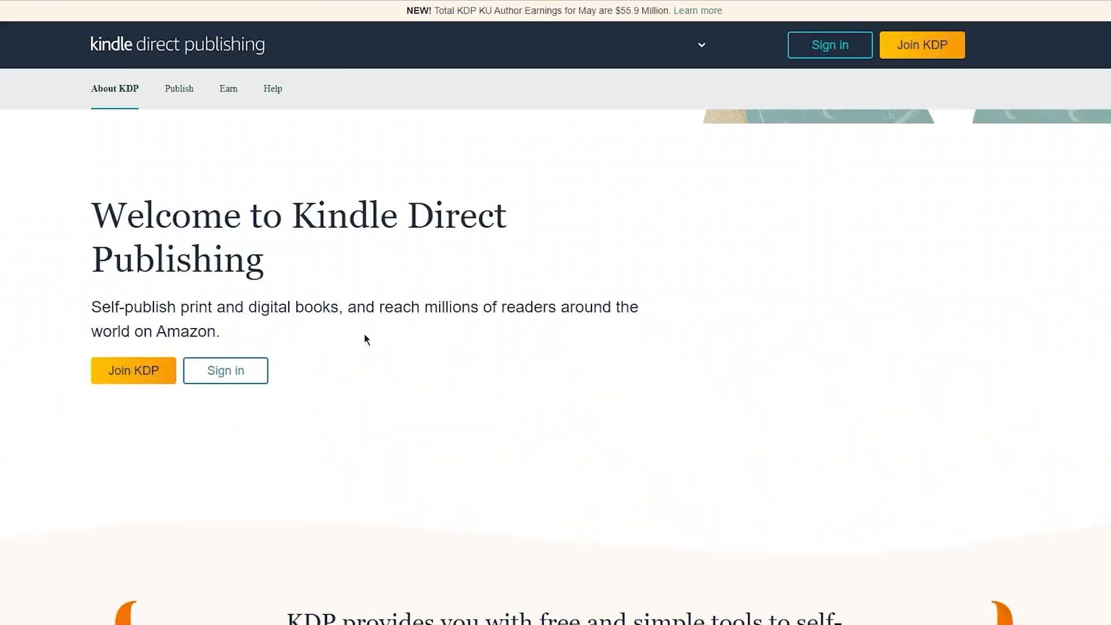
Step: Look through the Kindle Direct Publishing home page, including its publishing formats, royalty options, author stories and book types
scroll(366, 339, down, 10)
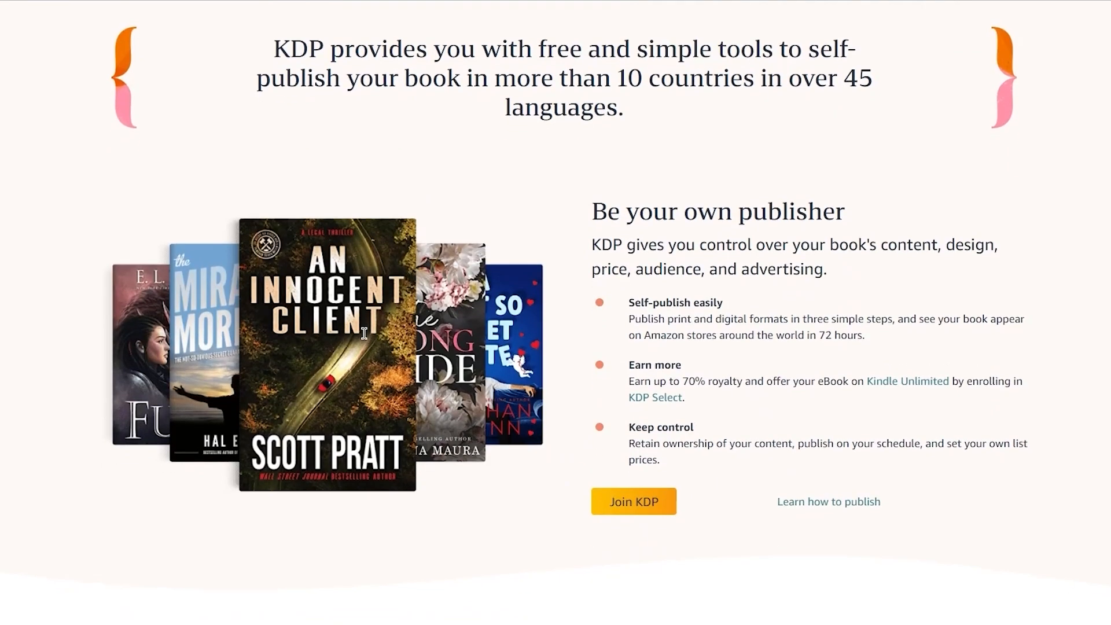
scroll(50, 268, down, 9)
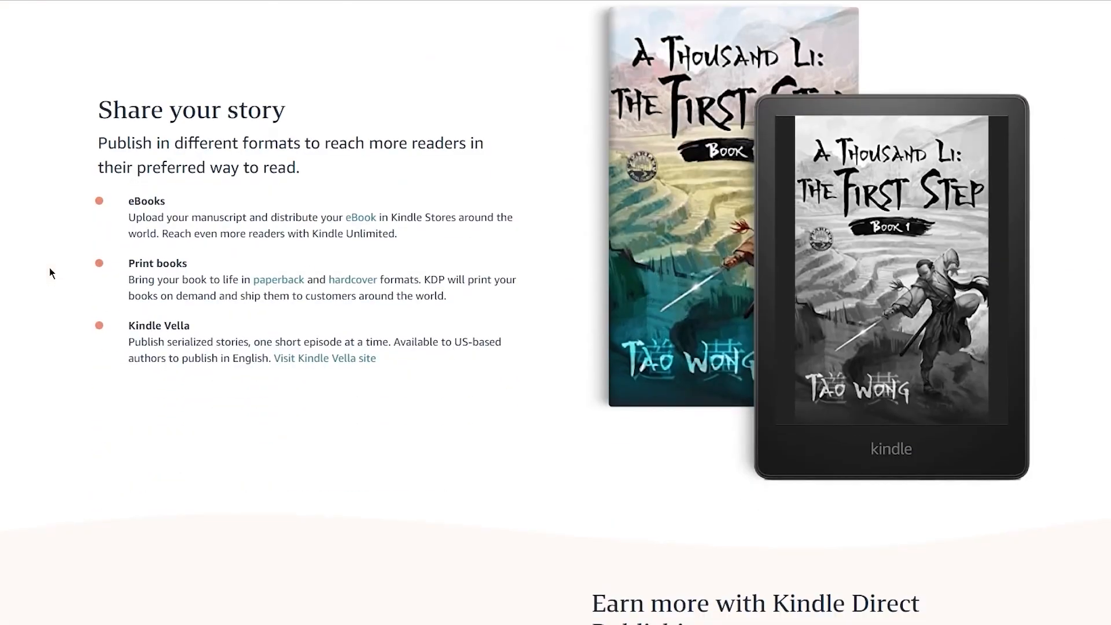
scroll(49, 268, up, 14)
scroll(51, 273, down, 20)
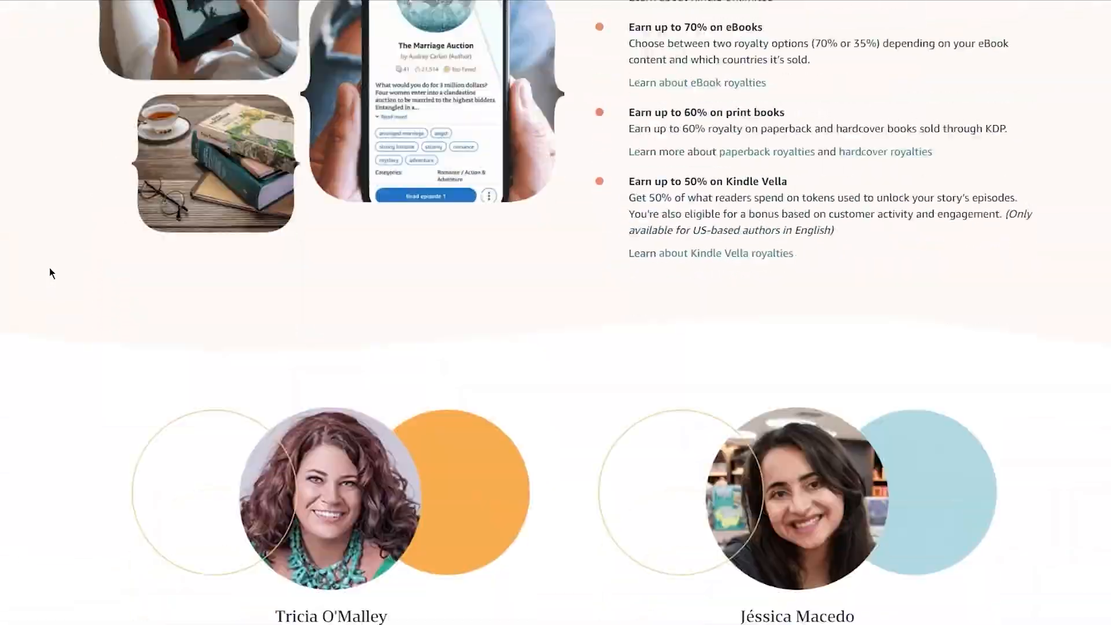
scroll(50, 268, down, 5)
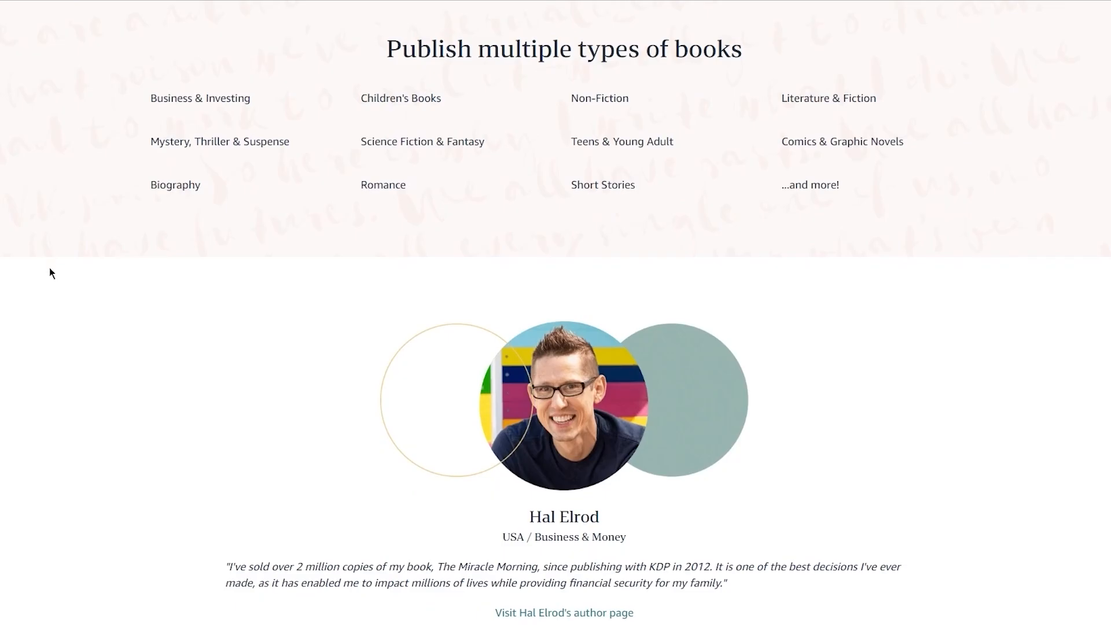
scroll(50, 273, down, 10)
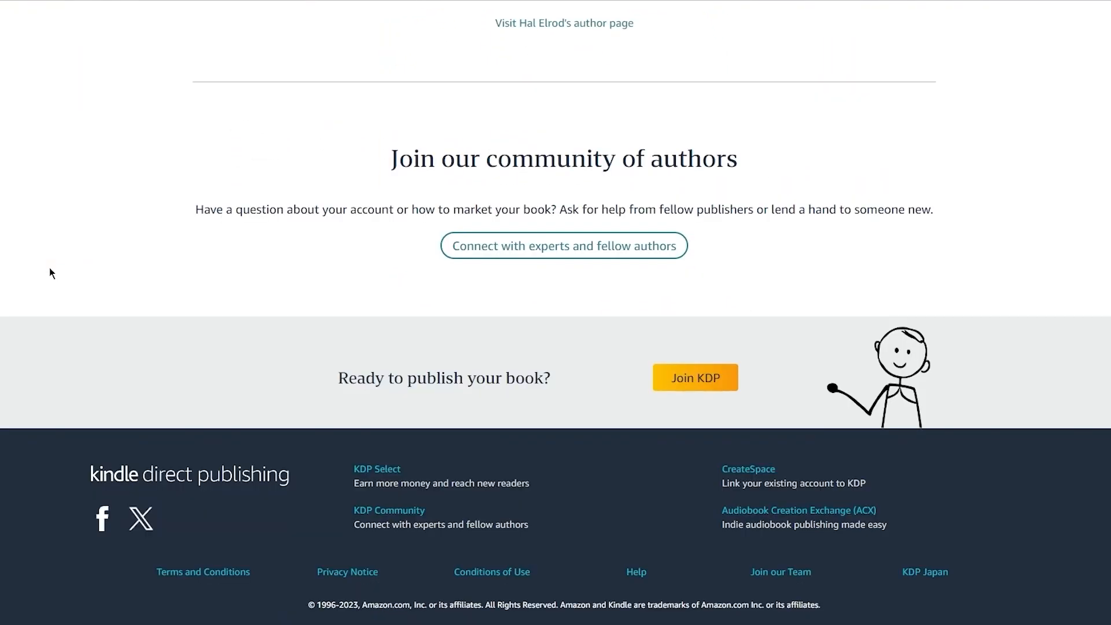
scroll(50, 273, up, 20)
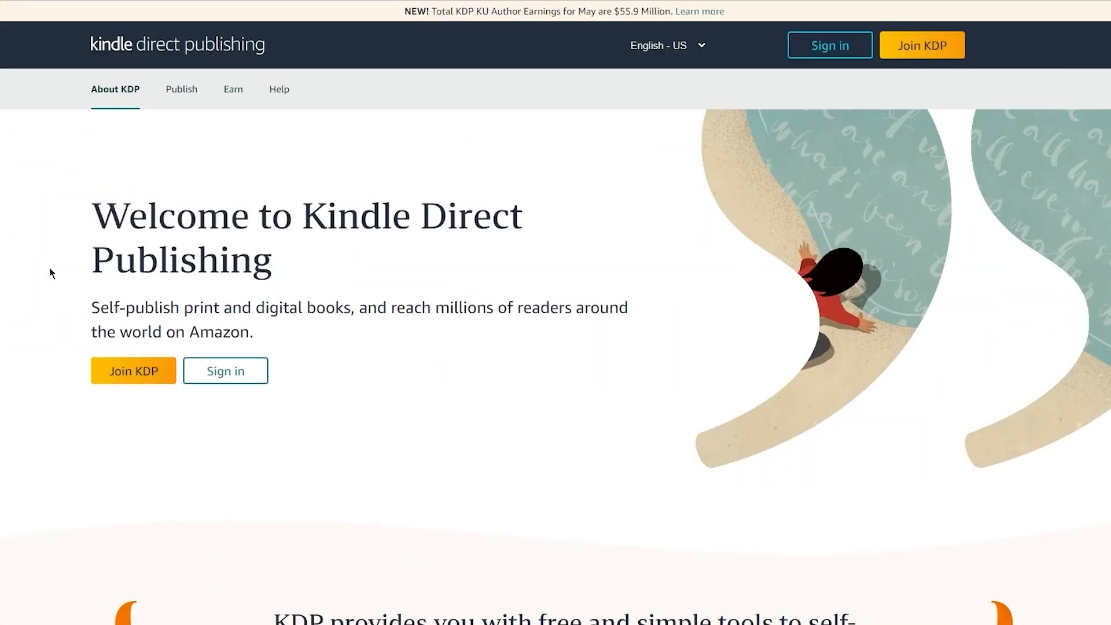
scroll(49, 269, down, 8)
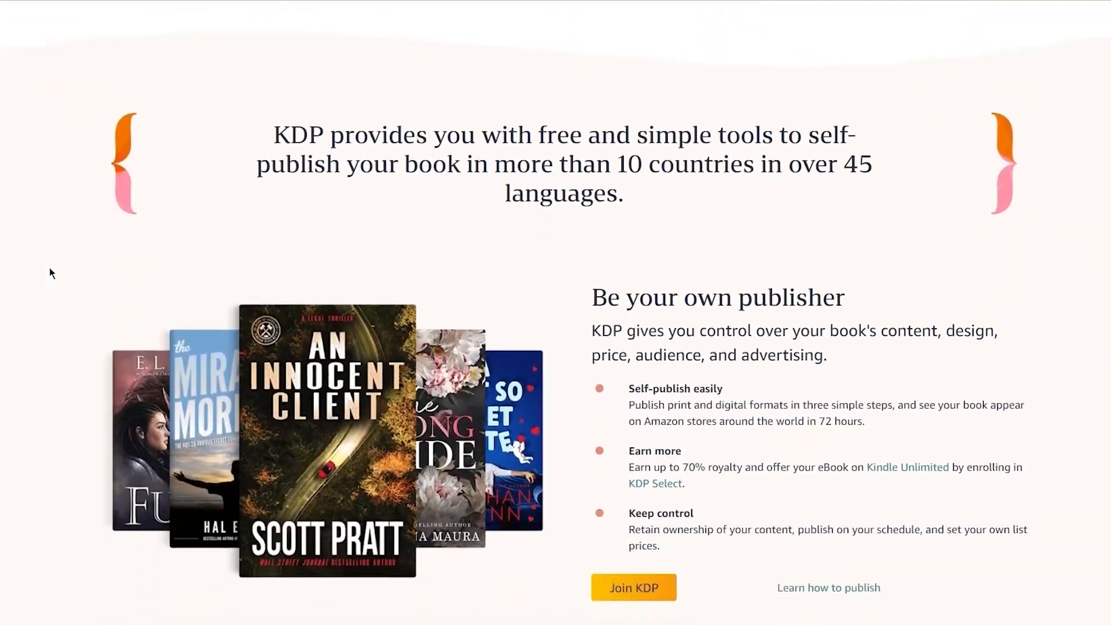
scroll(50, 270, up, 8)
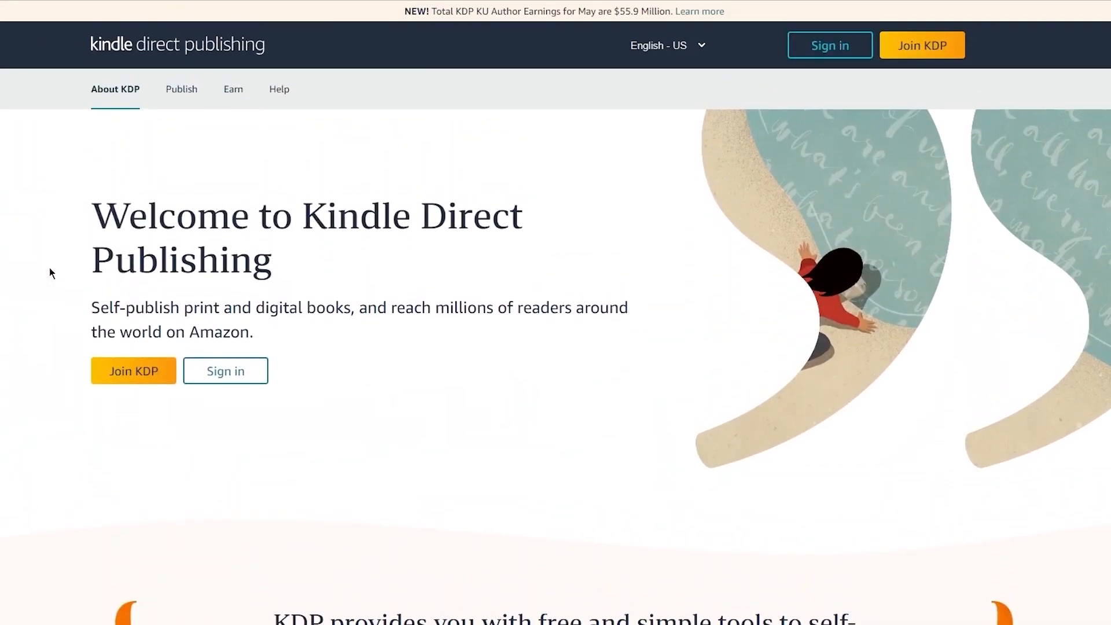
scroll(50, 269, down, 20)
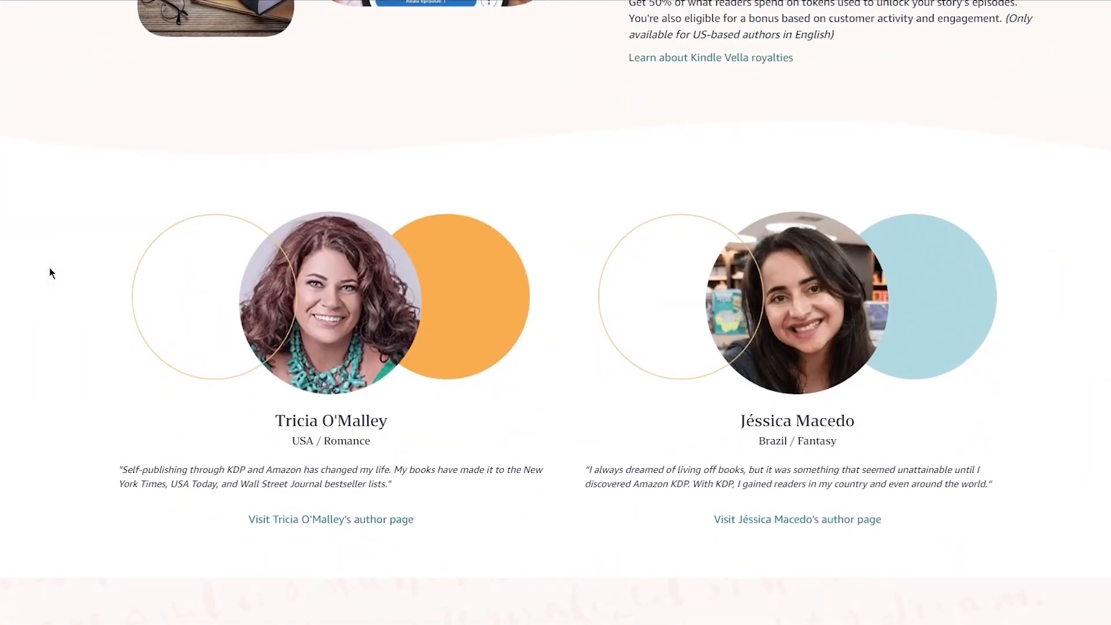
scroll(50, 267, up, 20)
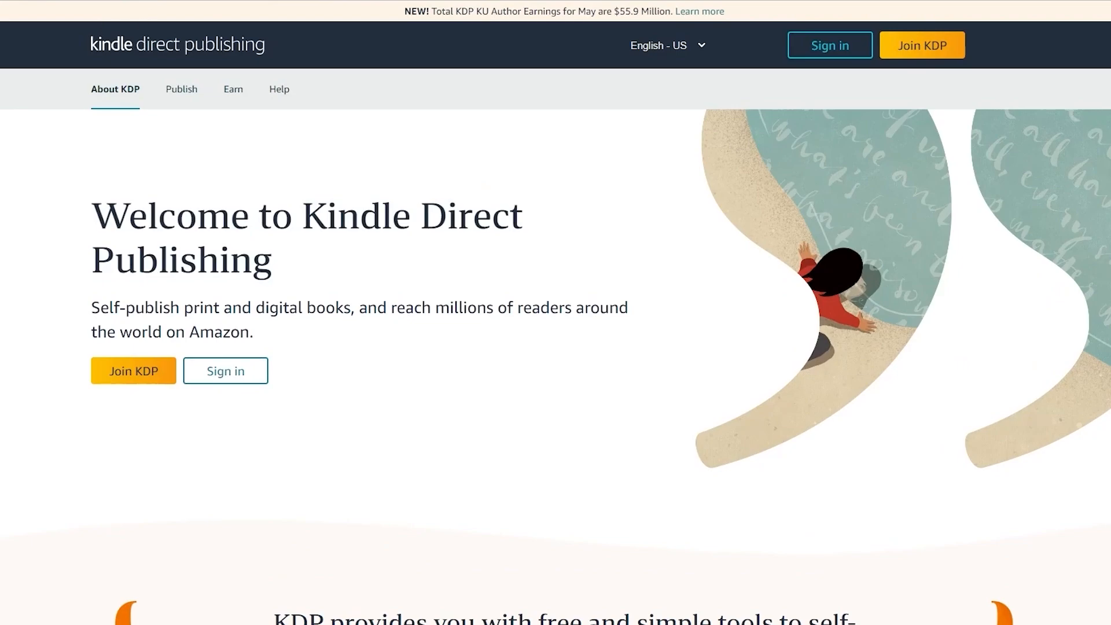
Step: Go to Amazon.co.uk and open its Books department without a search term
text(amaz)
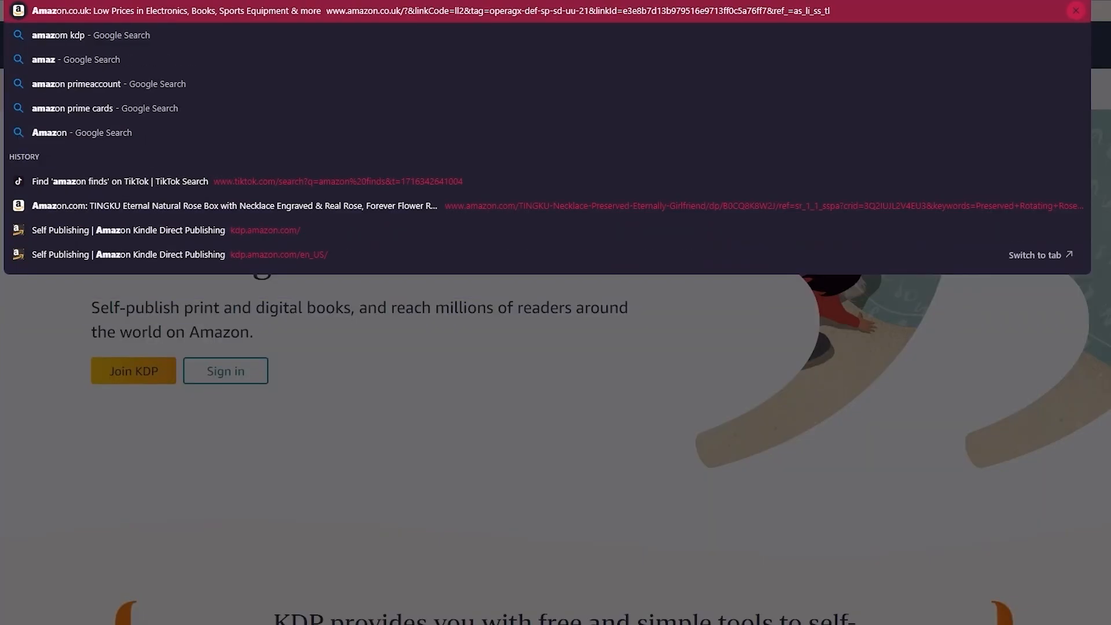
key(Return)
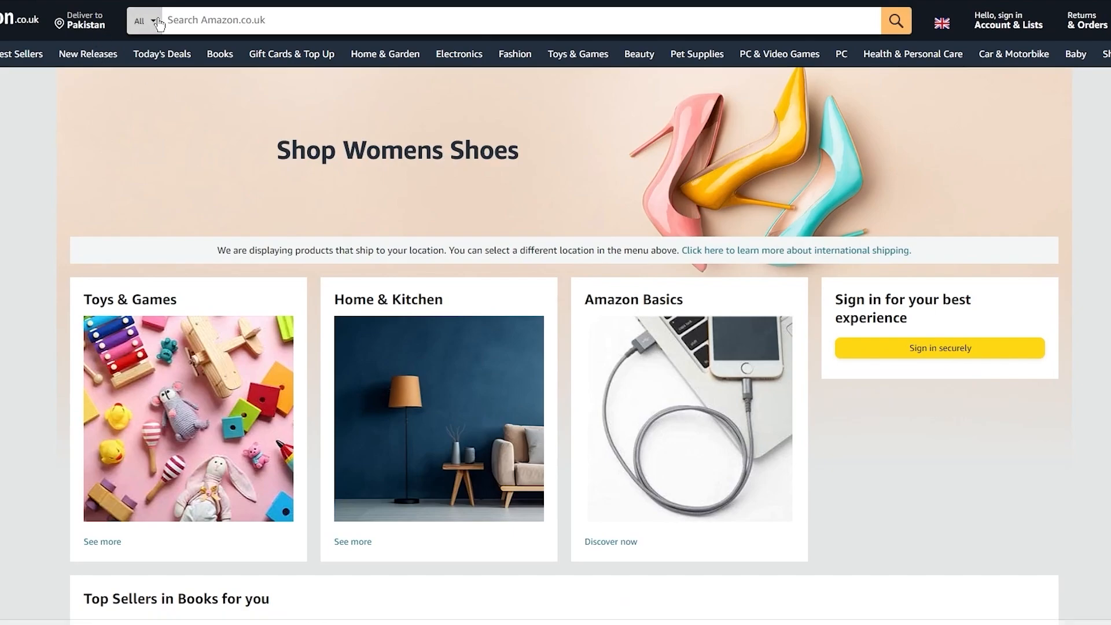
click(160, 24)
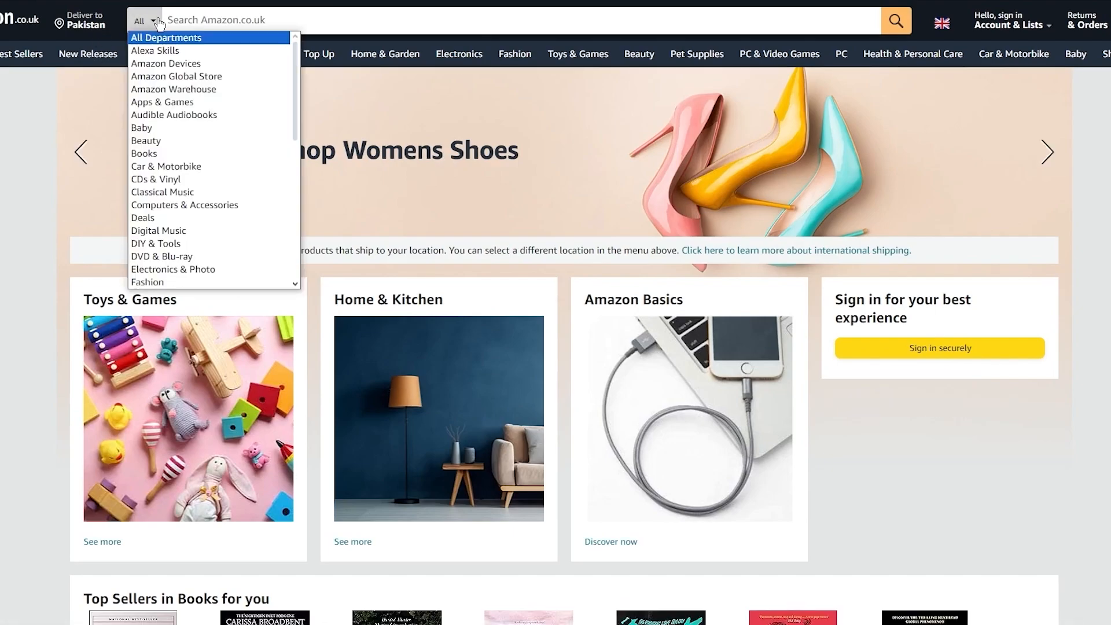
click(171, 154)
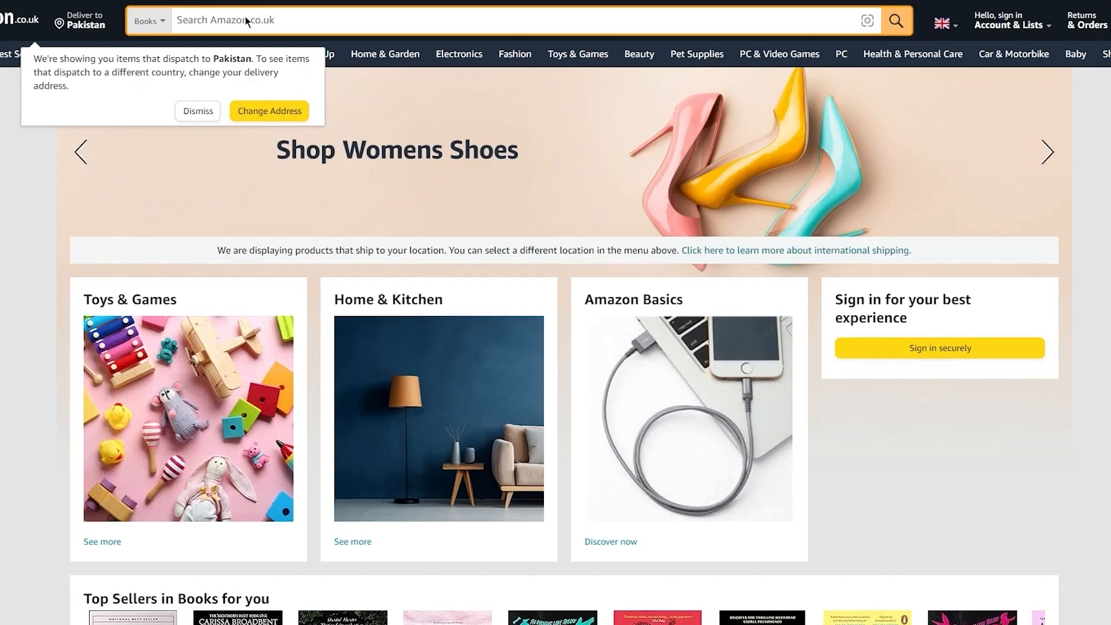
key(Return)
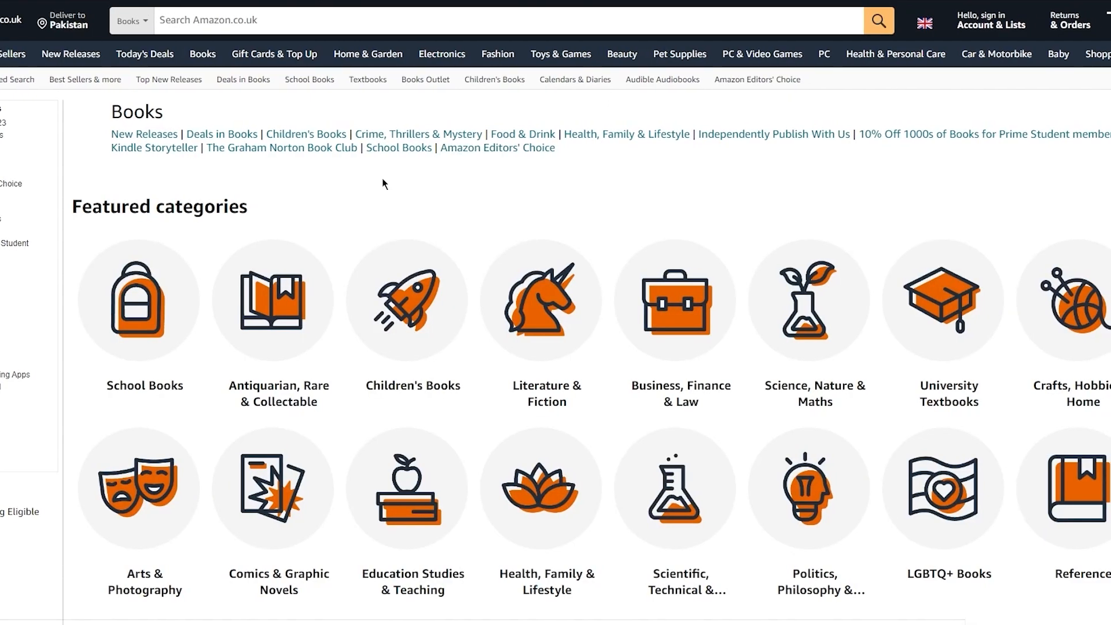
Step: Examine the book sections, such as Up to £5, Most gifted, Top rated, Most wished for and Best sellers
scroll(399, 179, down, 3)
scroll(492, 249, down, 5)
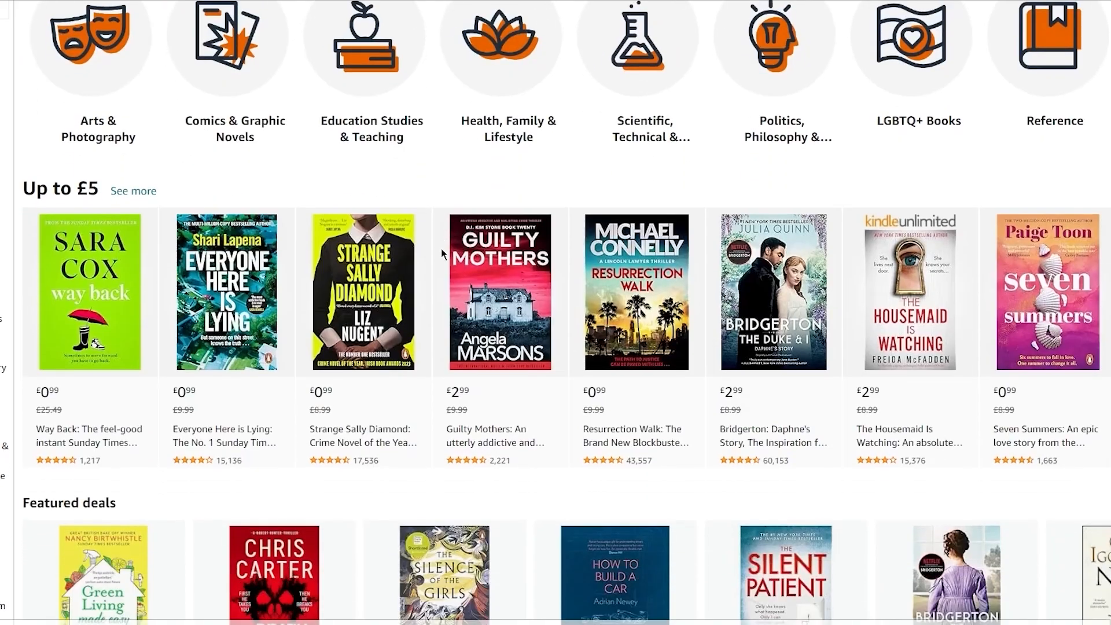
scroll(347, 371, down, 2)
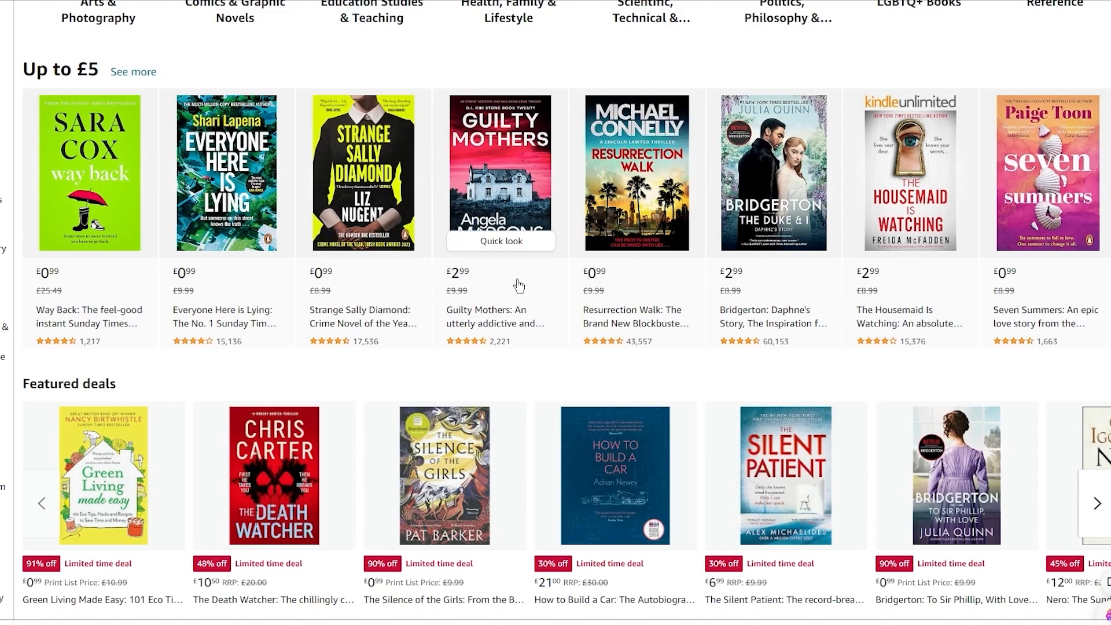
scroll(519, 285, down, 5)
scroll(538, 294, down, 4)
scroll(538, 293, down, 4)
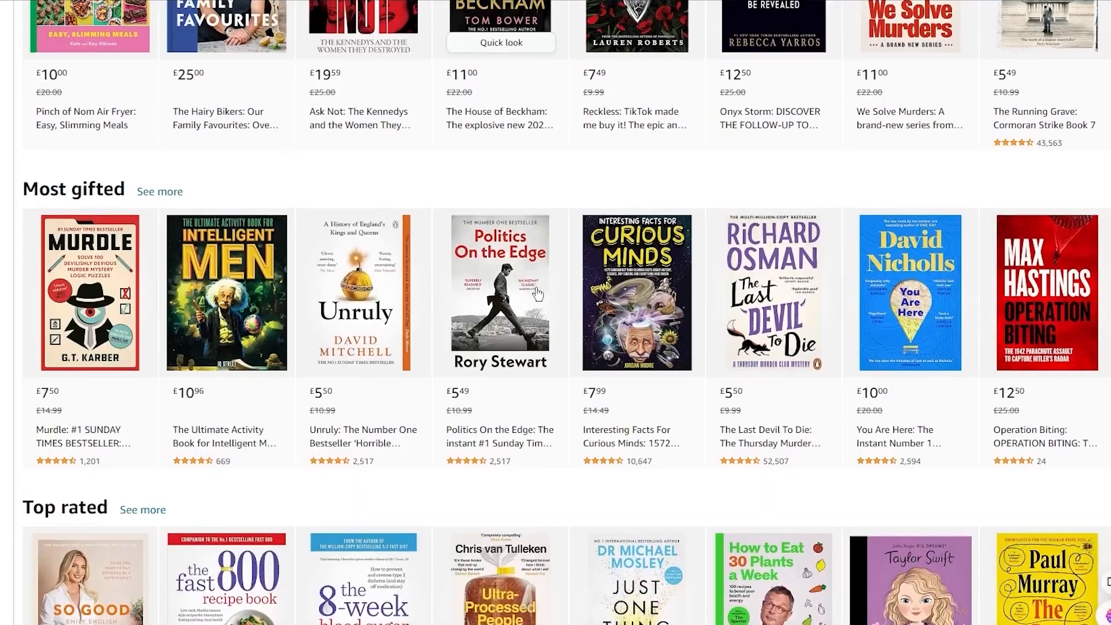
scroll(575, 178, down, 4)
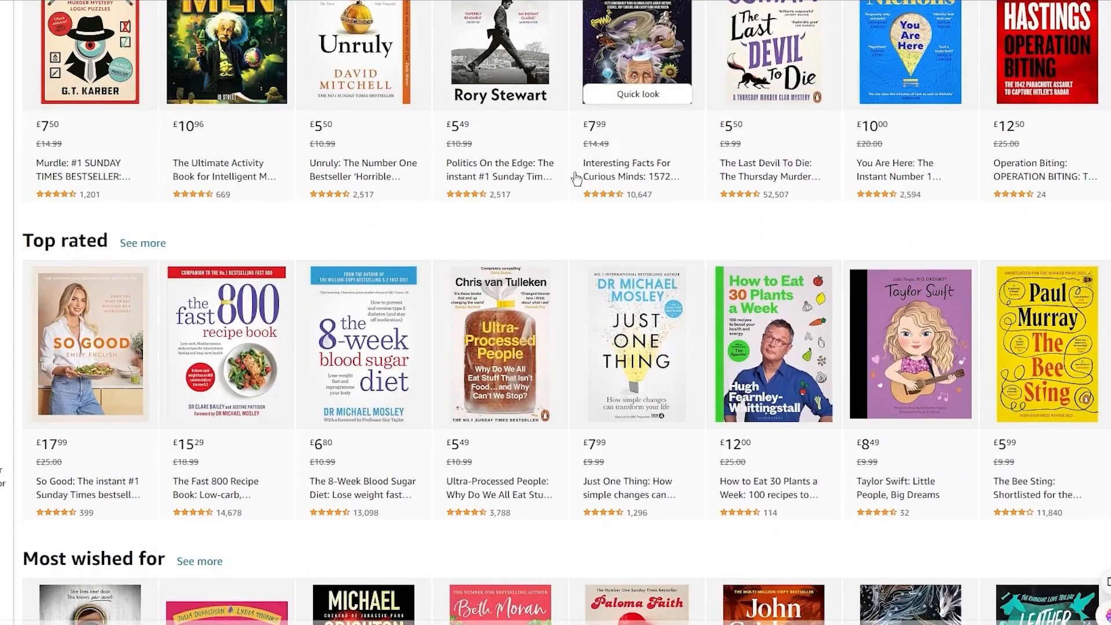
scroll(575, 178, down, 3)
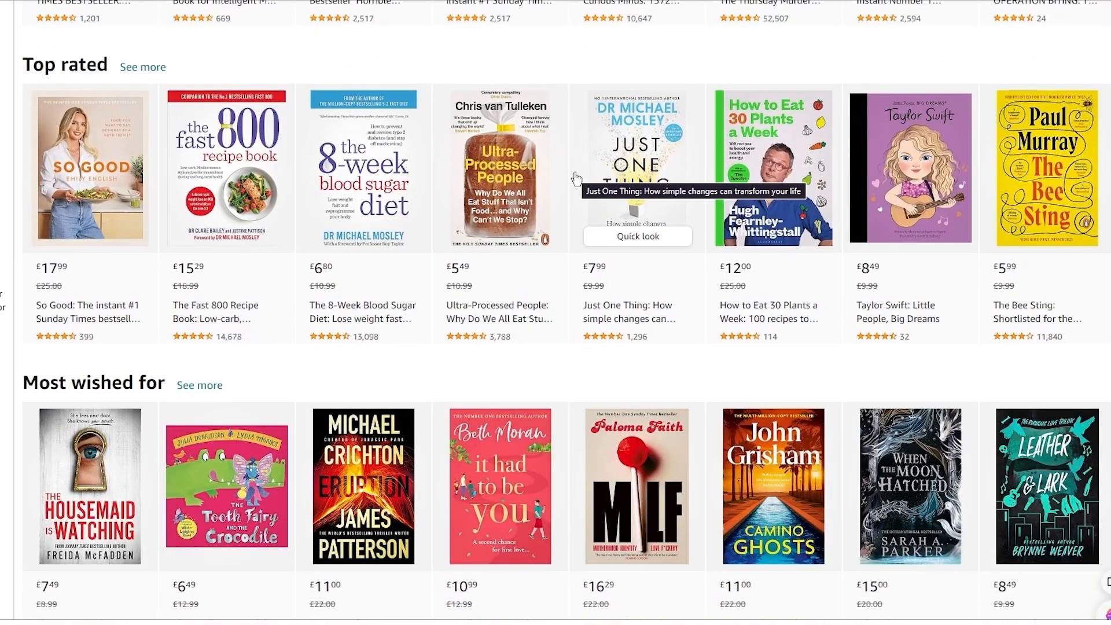
scroll(573, 180, down, 5)
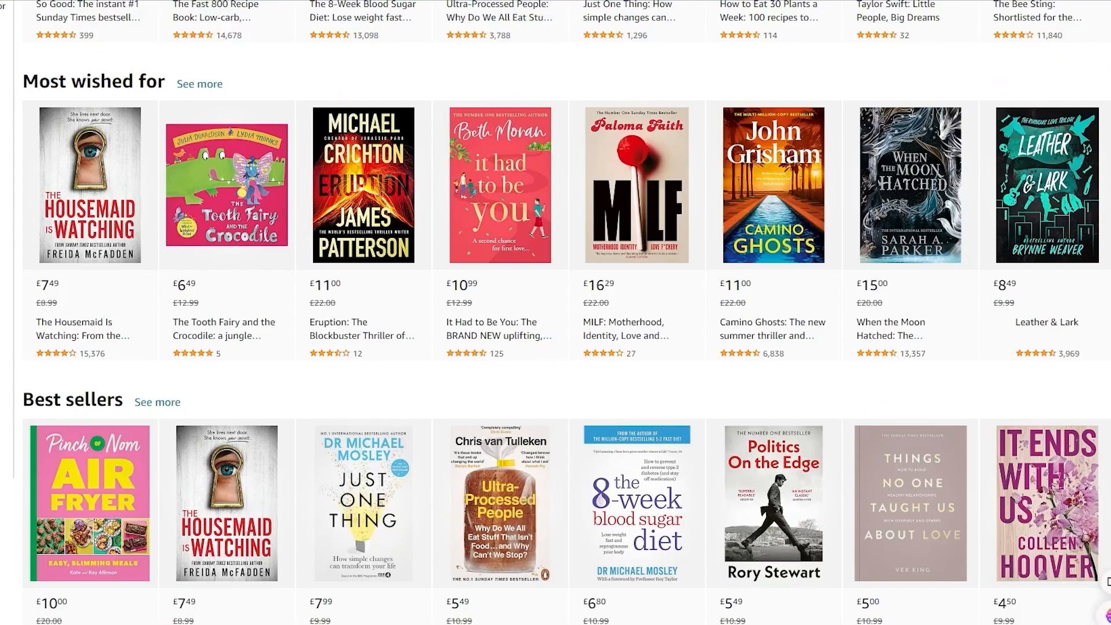
scroll(278, 167, up, 8)
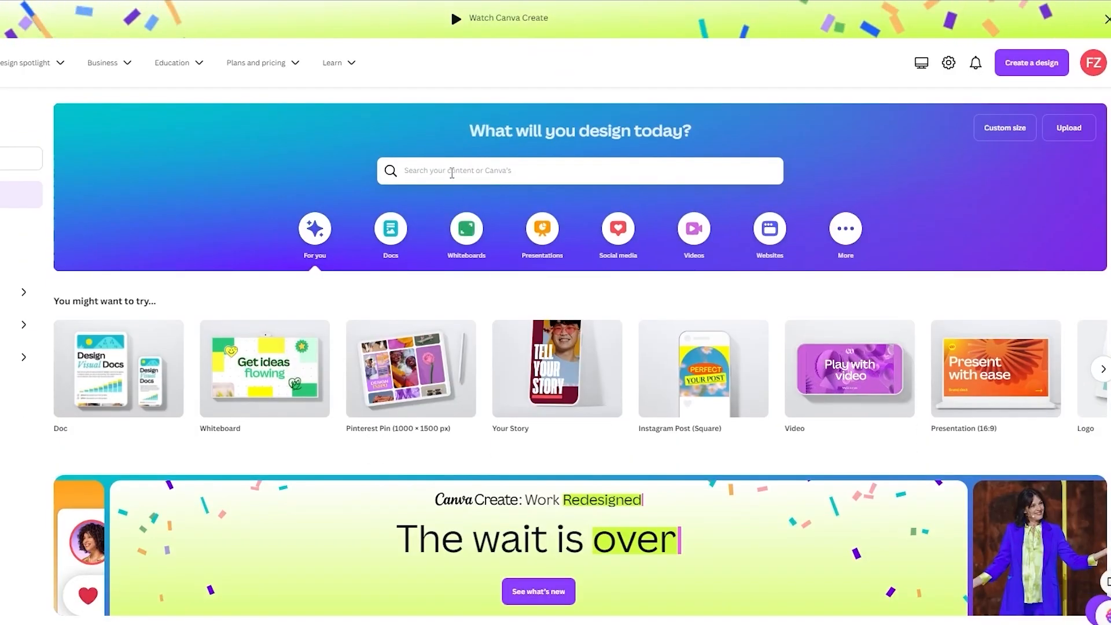
Step: Switch to Canva and search its templates for "notebook"
click(452, 171)
text(notebook)
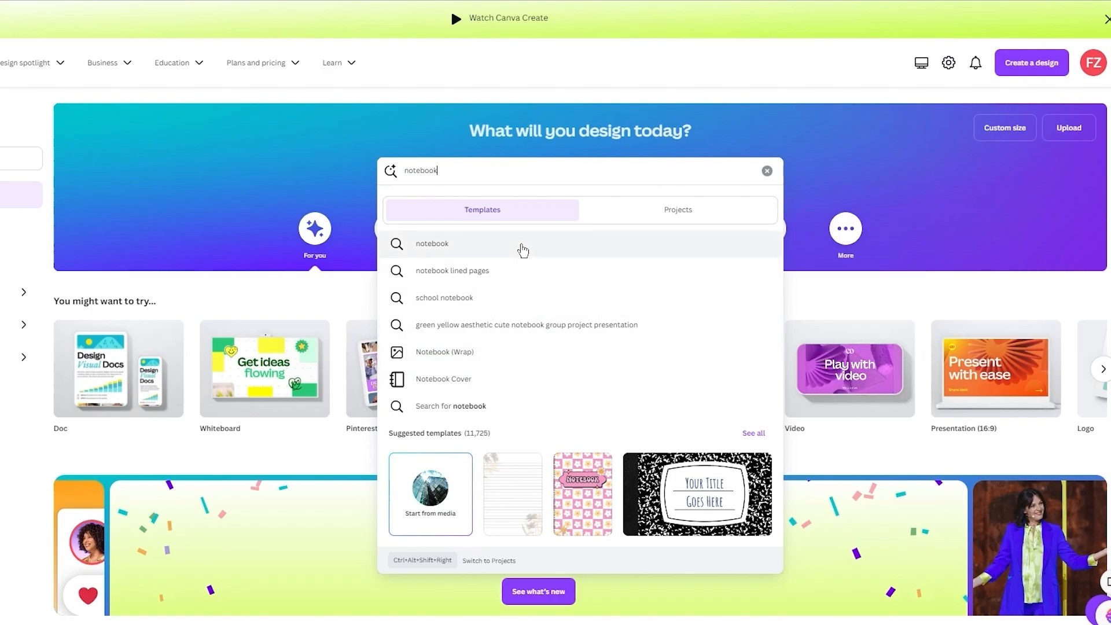
click(522, 249)
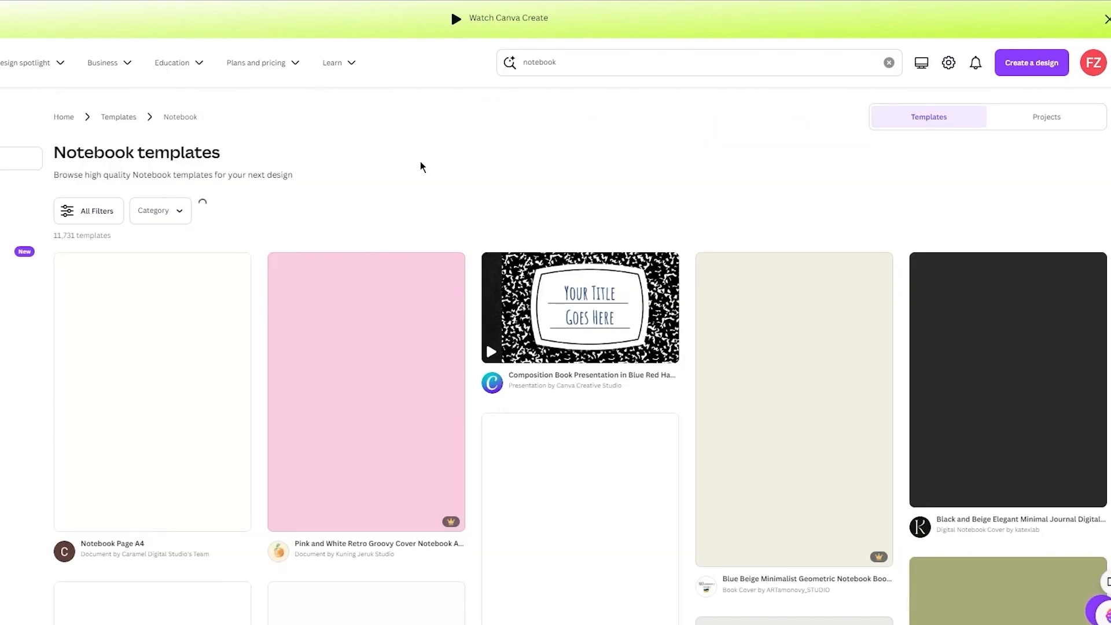
Step: Browse the notebook templates to compare the available cover and lined-page designs
scroll(421, 167, down, 7)
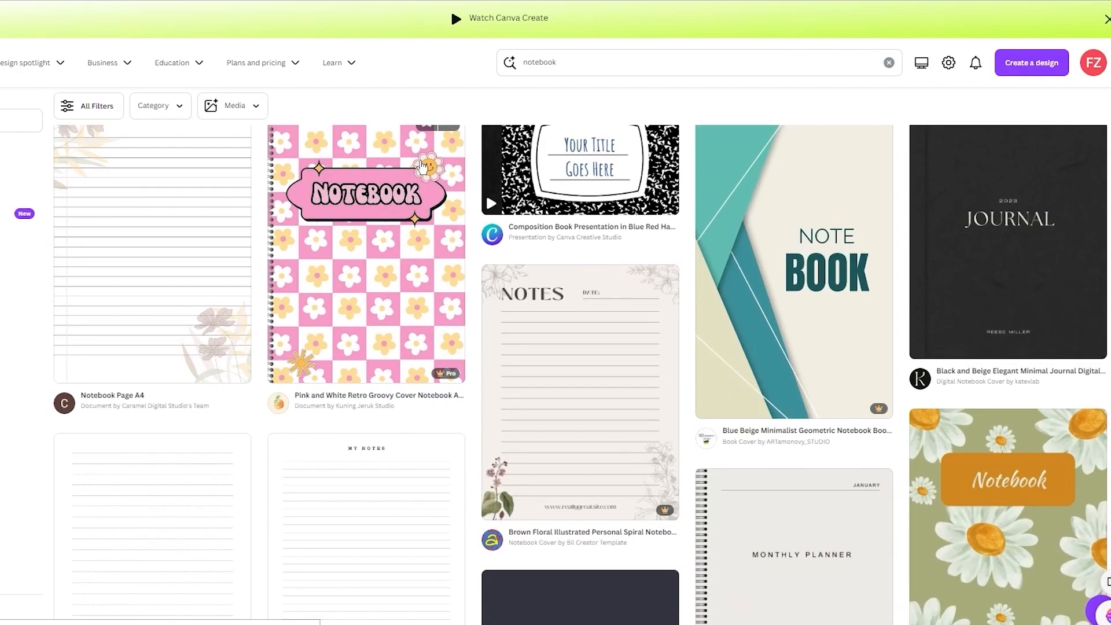
scroll(422, 168, up, 8)
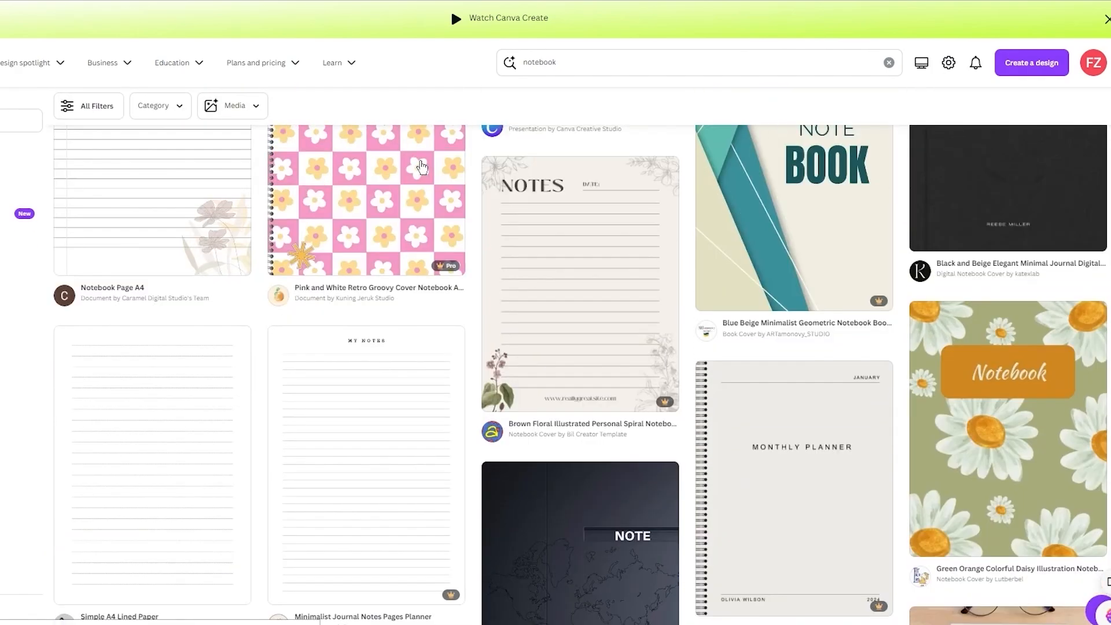
scroll(520, 168, down, 6)
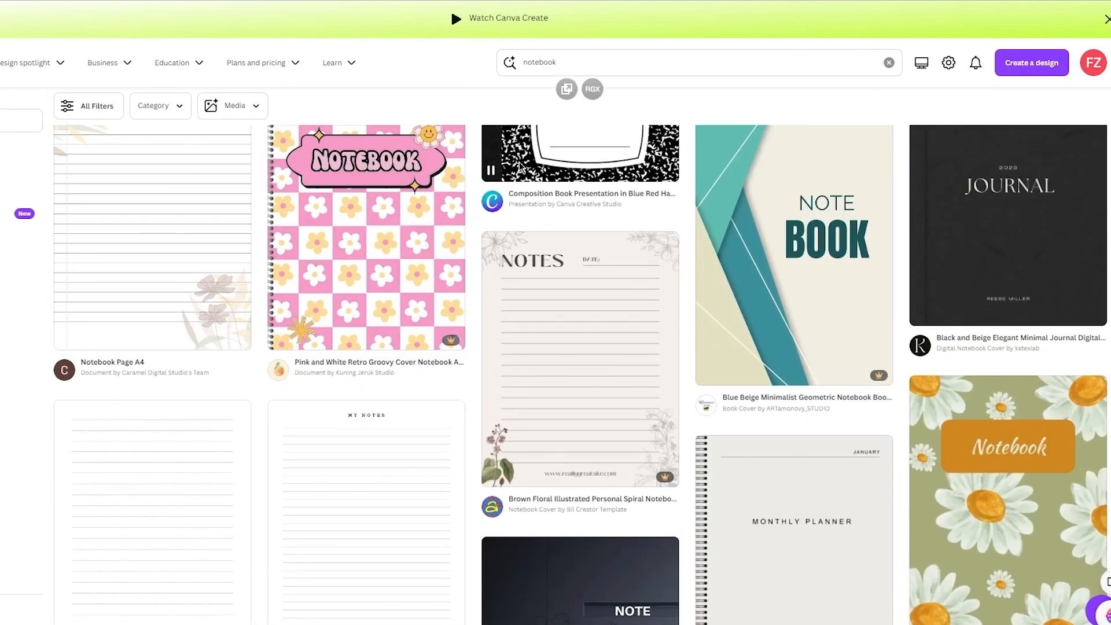
scroll(521, 168, down, 4)
scroll(518, 167, up, 10)
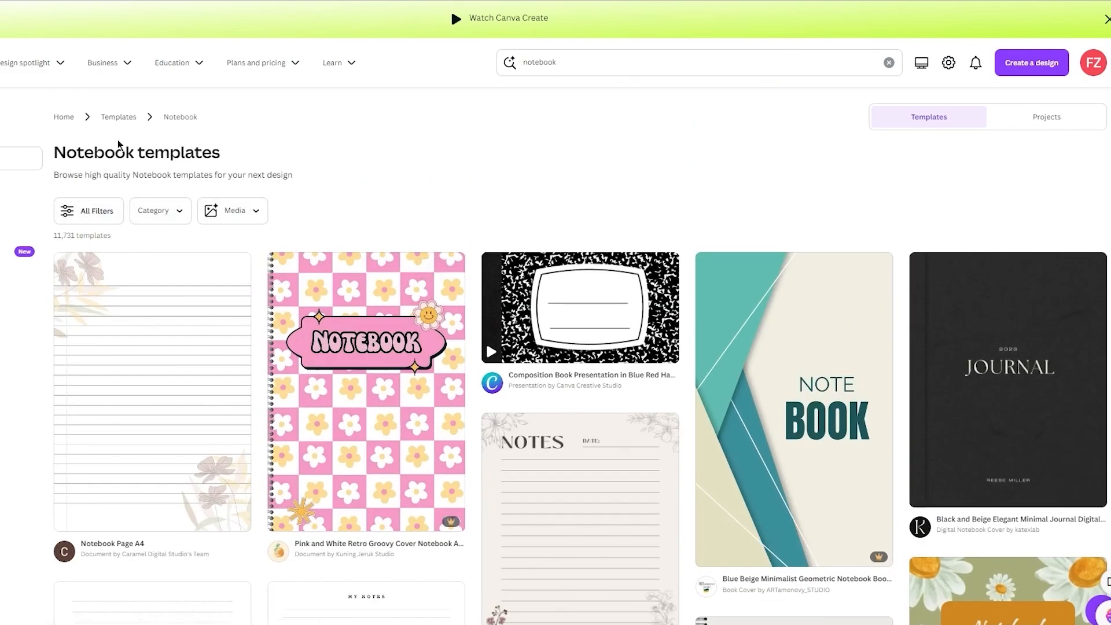
scroll(365, 181, down, 15)
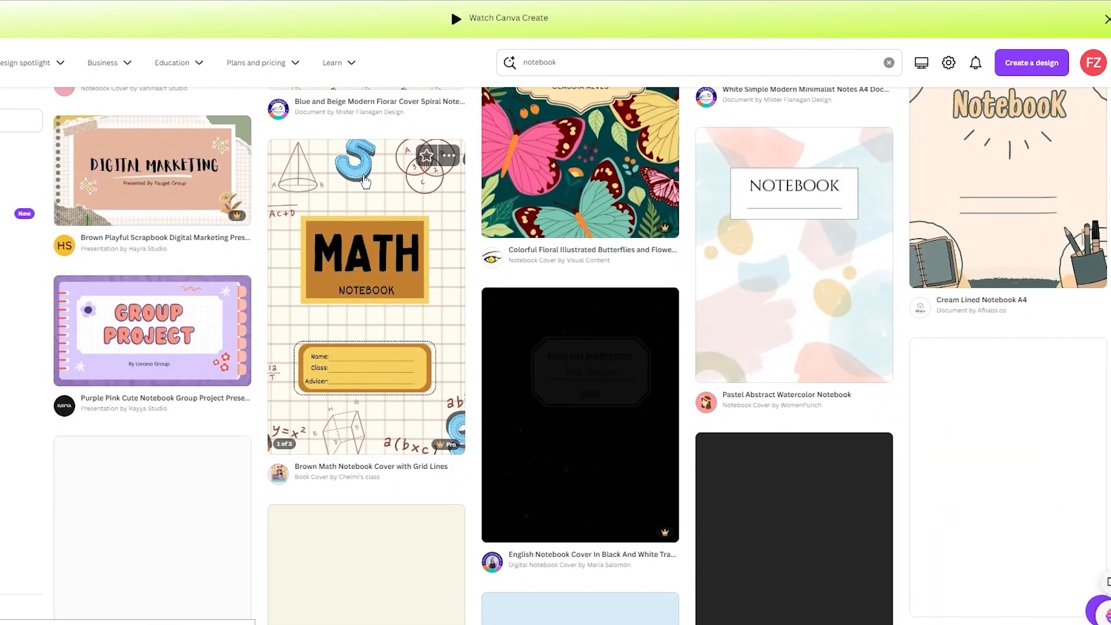
Step: Open the floral Notebook Page A4 template from the results for customization
scroll(366, 182, up, 15)
click(101, 417)
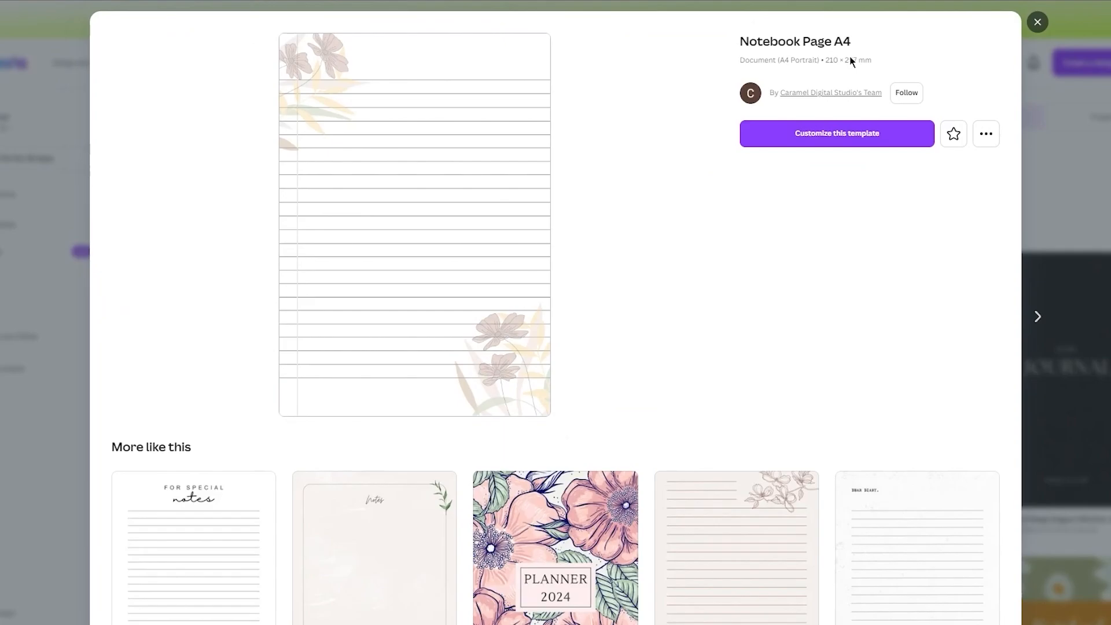
click(841, 131)
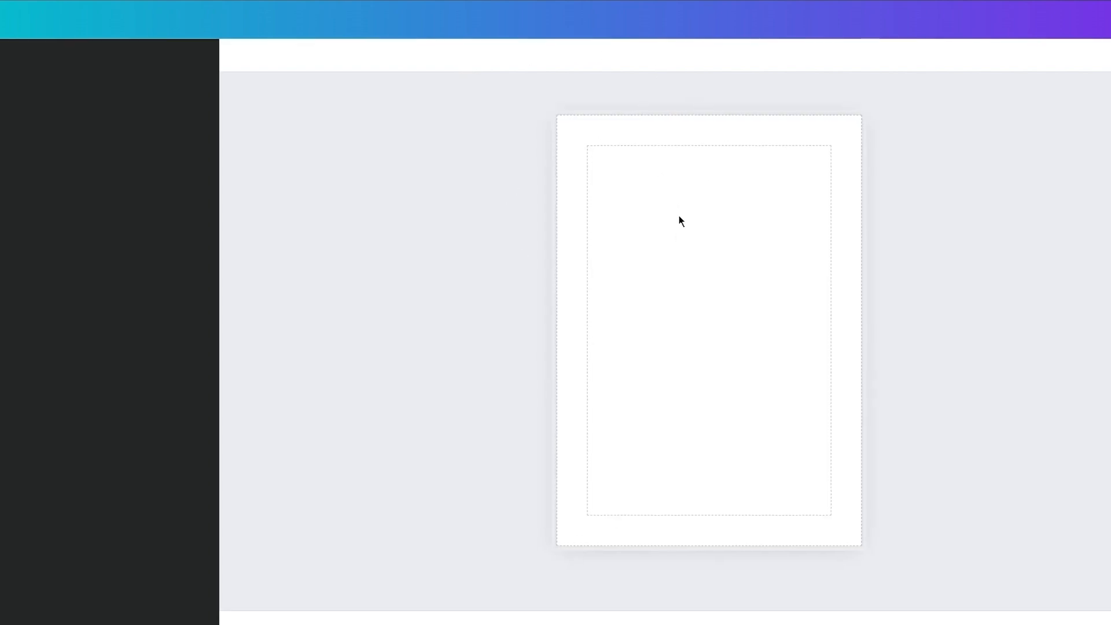
Step: Delete all of the template's lines and floral graphics to leave a blank A4 page
drag(546, 166, 1032, 496)
key(Delete)
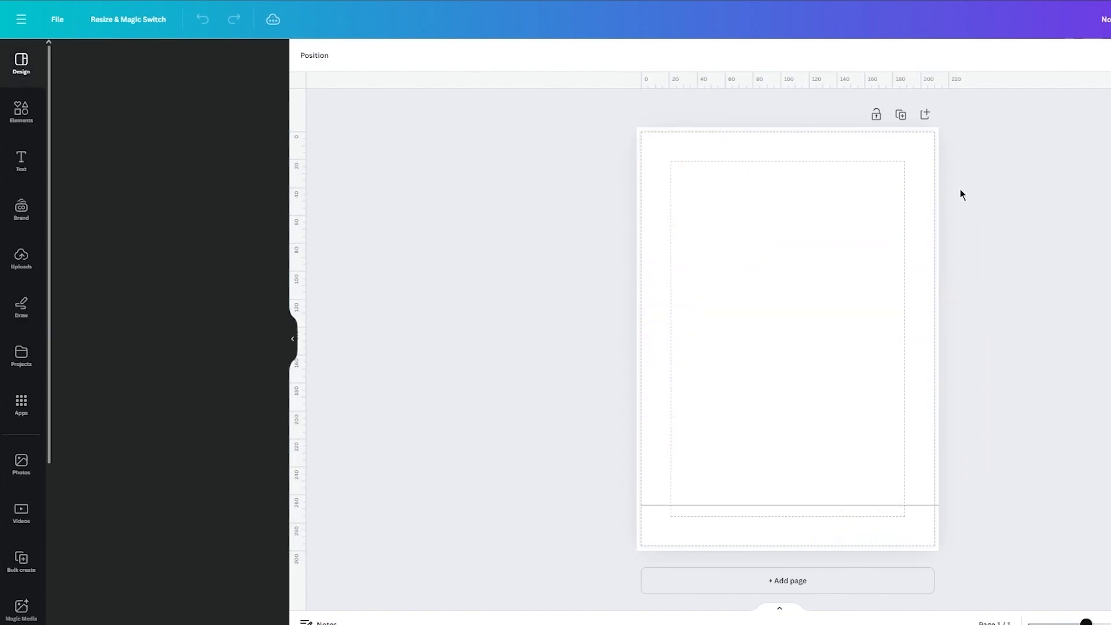
drag(996, 213, 571, 543)
key(Delete)
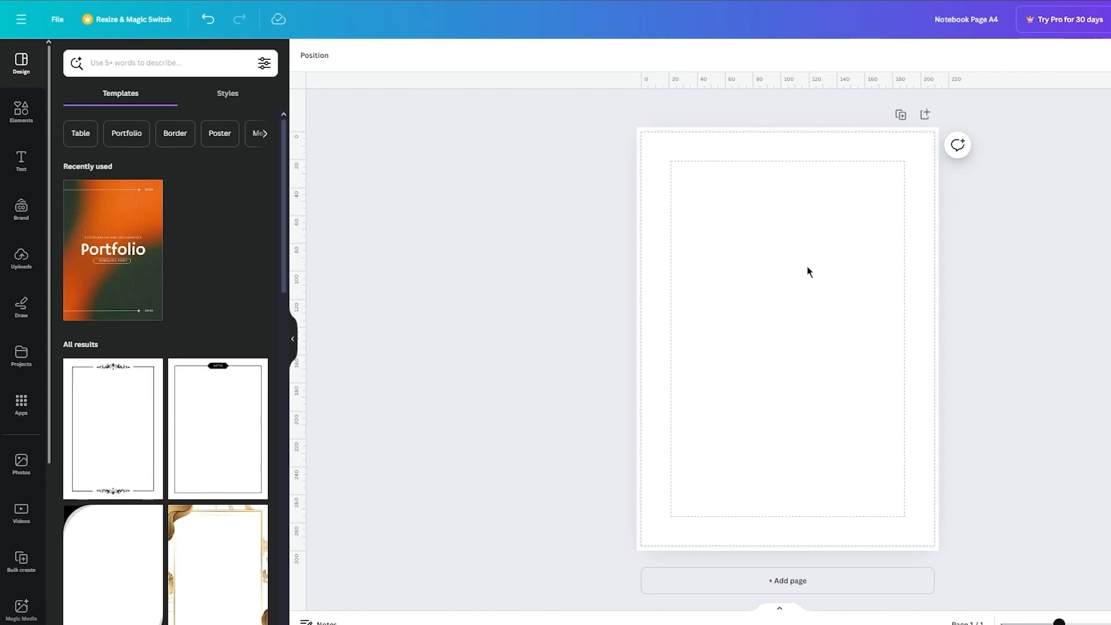
Step: Set the page background to solid dark blue after trying light grey and yellow
click(709, 242)
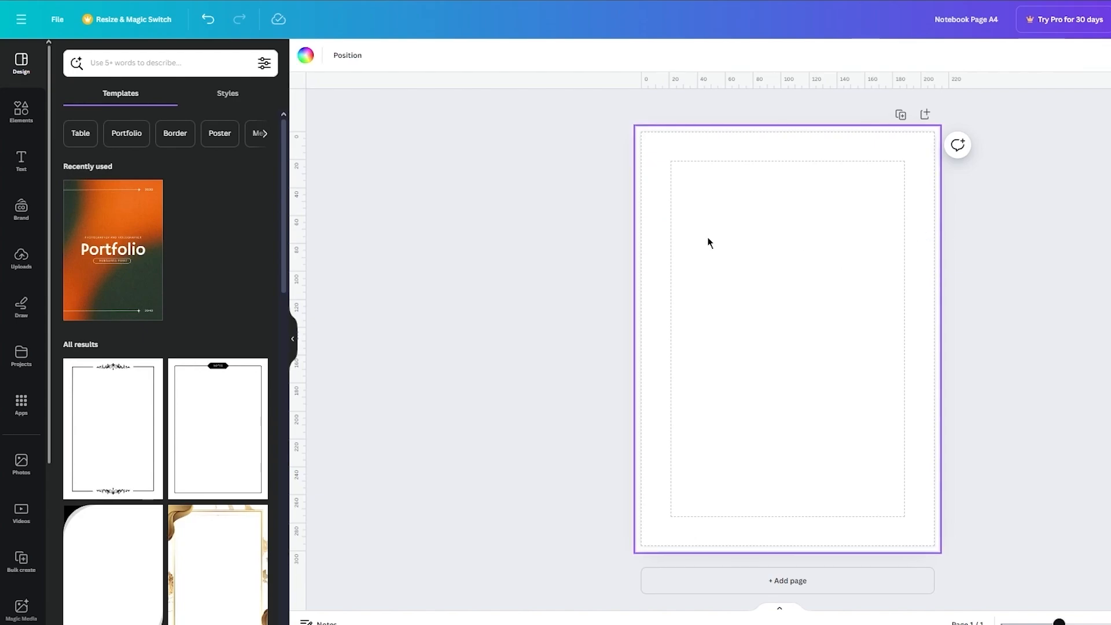
click(516, 248)
click(727, 226)
click(305, 56)
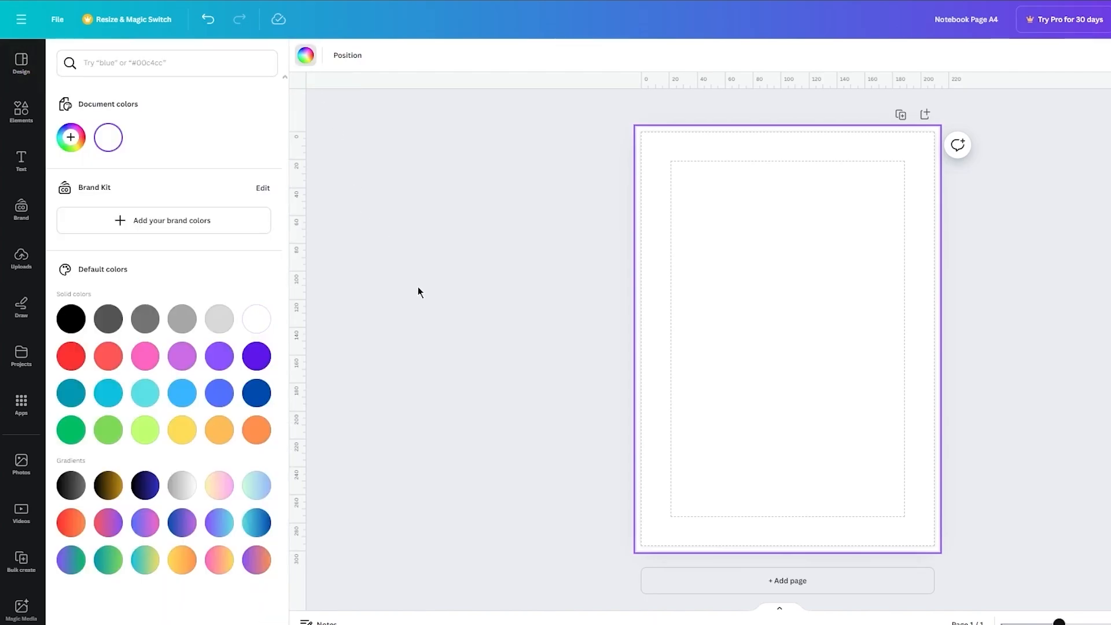
click(212, 321)
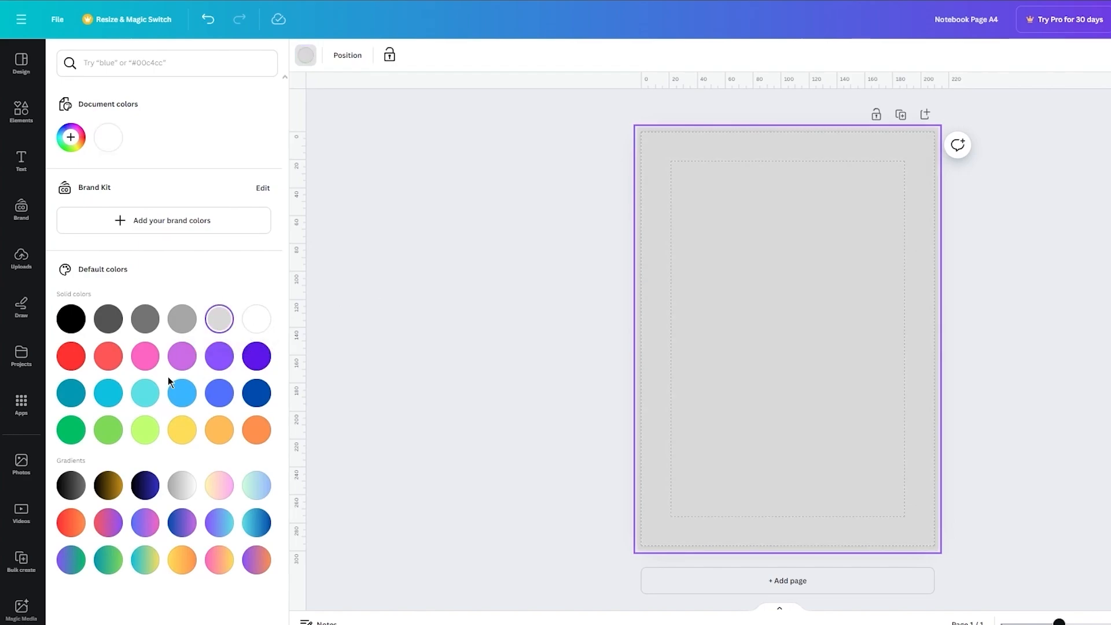
click(180, 428)
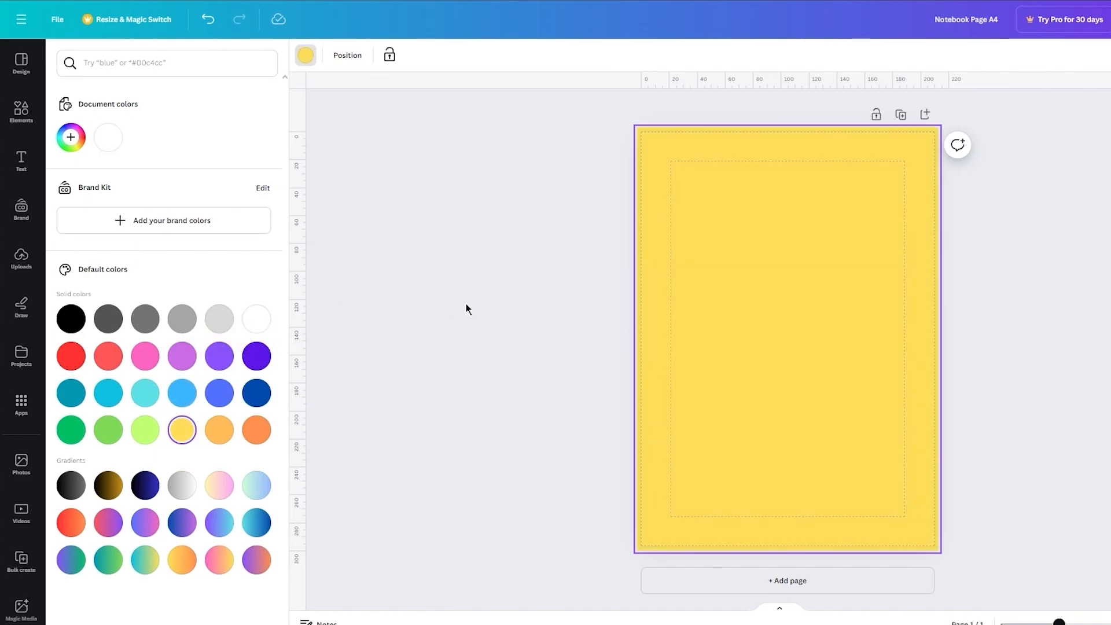
click(262, 387)
click(455, 290)
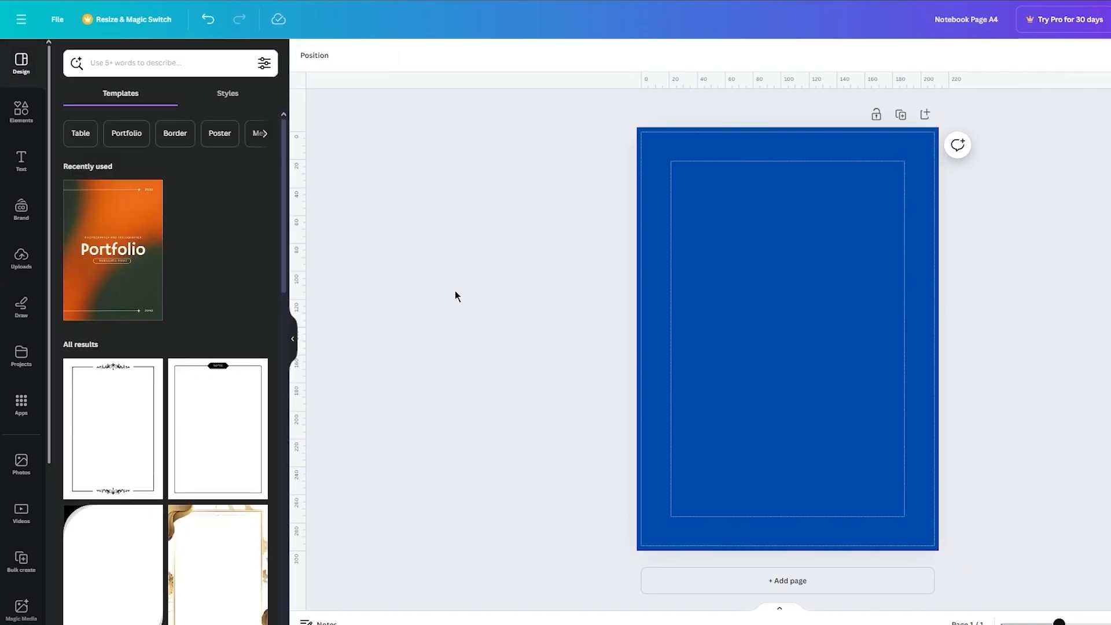
Step: Add the white "Tren DING" font combination to the page and replace its script line with NOTEBOOK
click(21, 162)
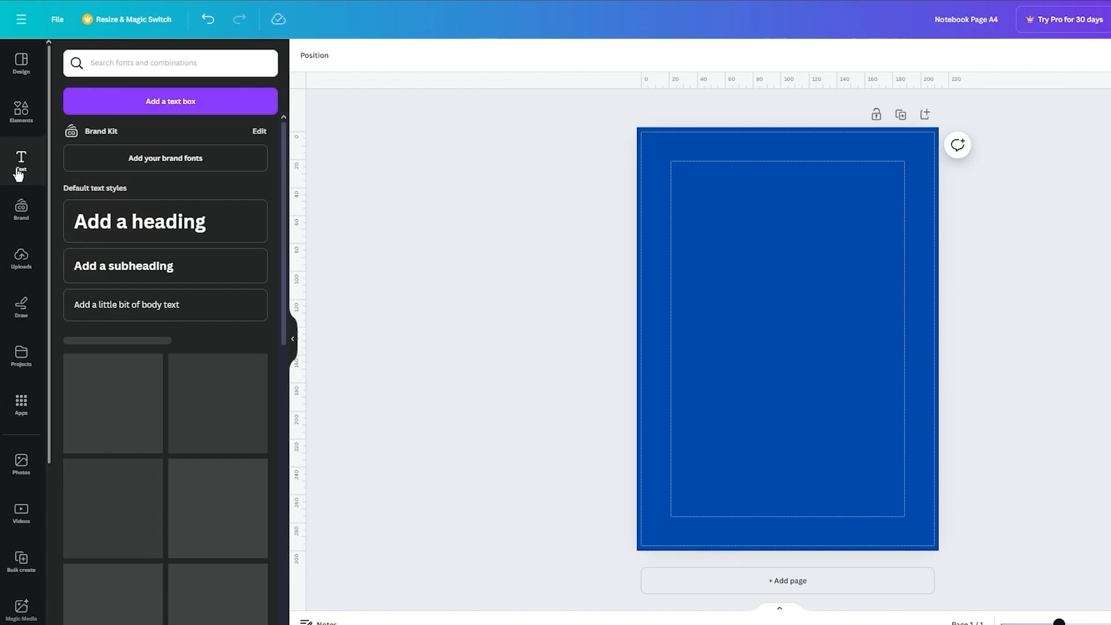
scroll(142, 383, down, 12)
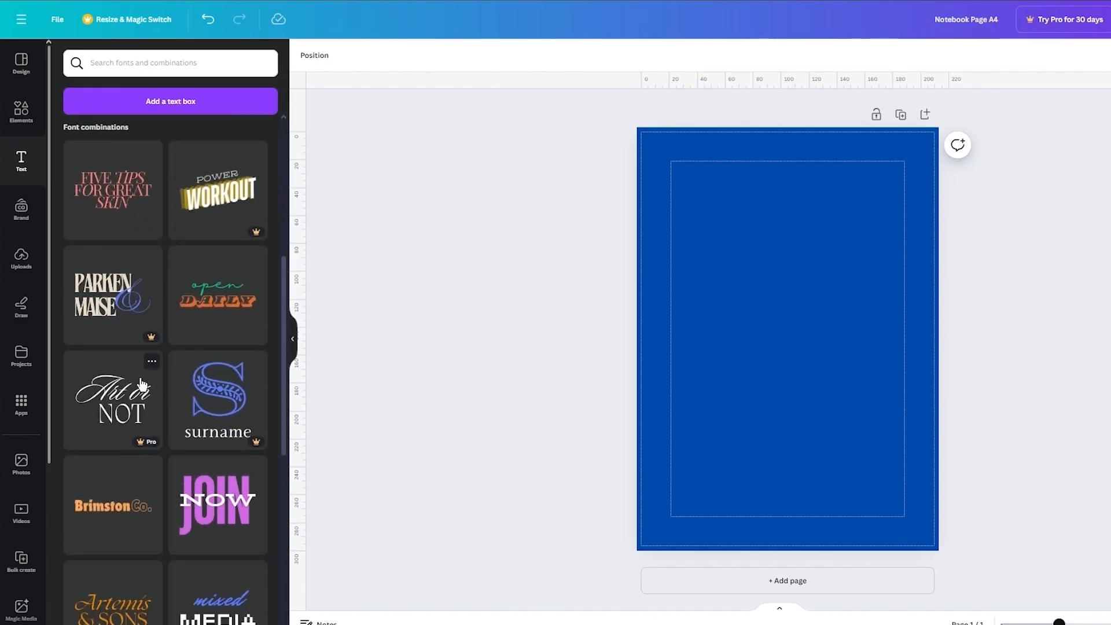
scroll(141, 383, down, 5)
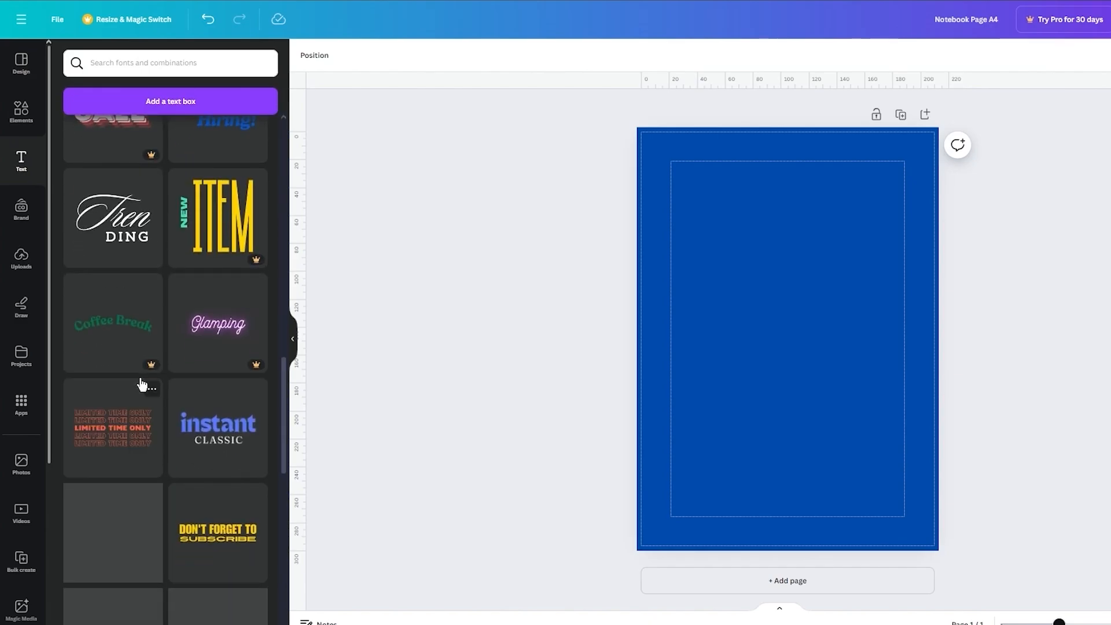
click(125, 236)
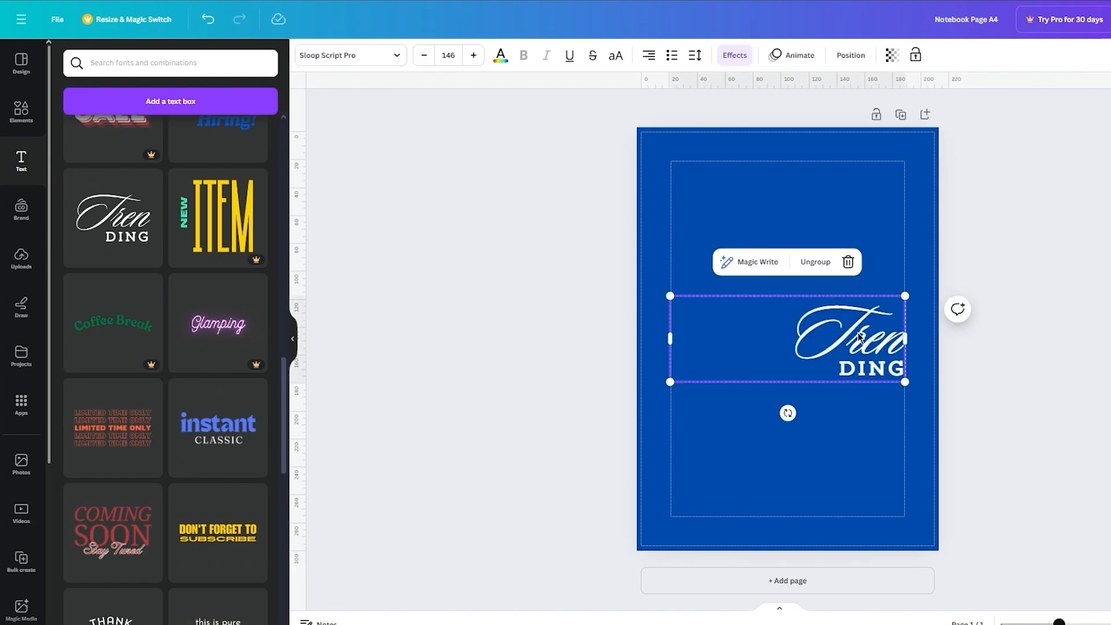
key(BackSpace)
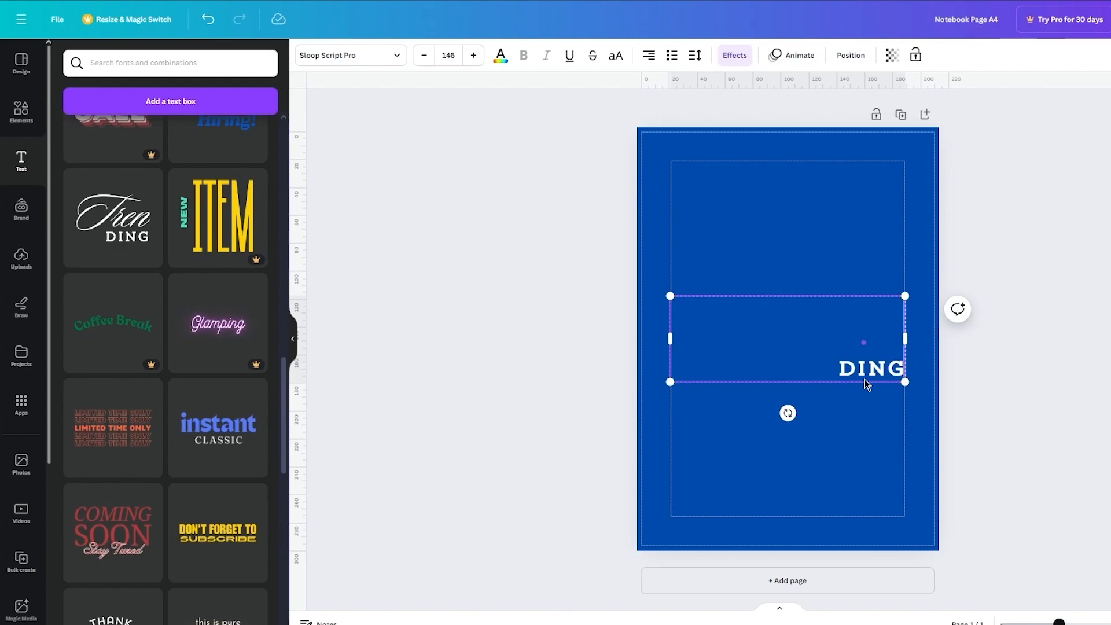
text(NOTEBOOK)
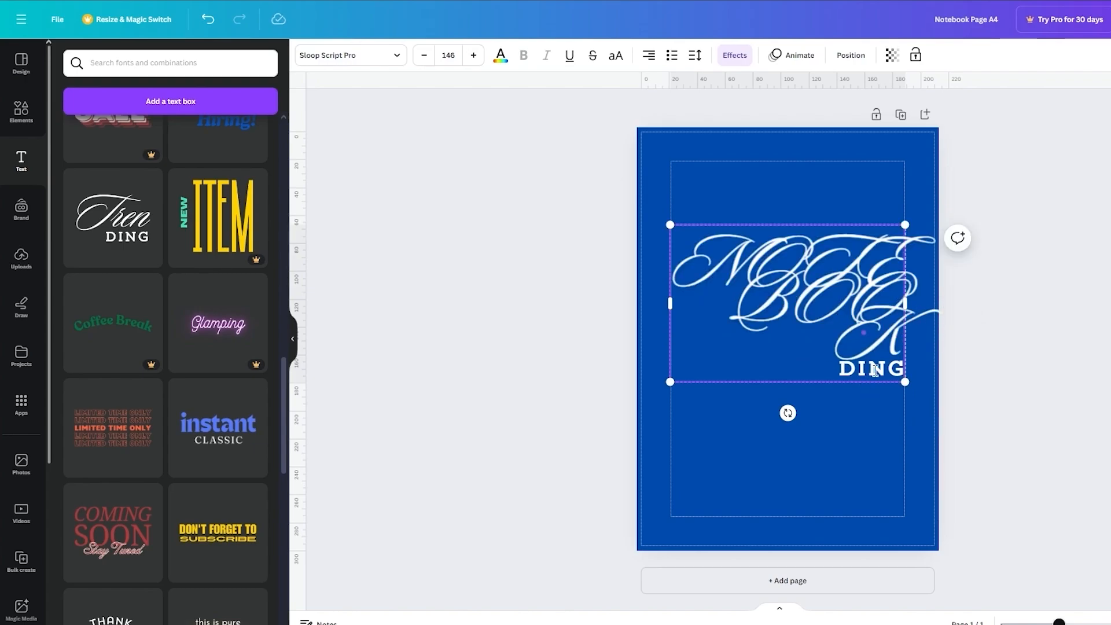
Step: Reduce the NOTEBOOK text's font size to 68
key(ctrl+a)
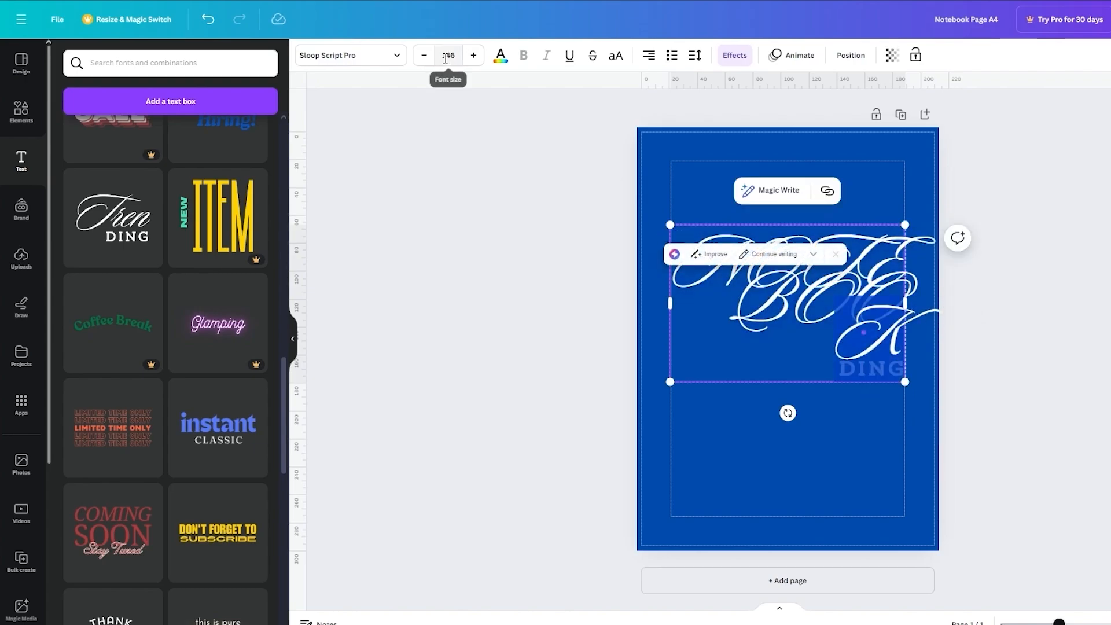
click(425, 55)
click(424, 55)
click(424, 55)
click(424, 55)
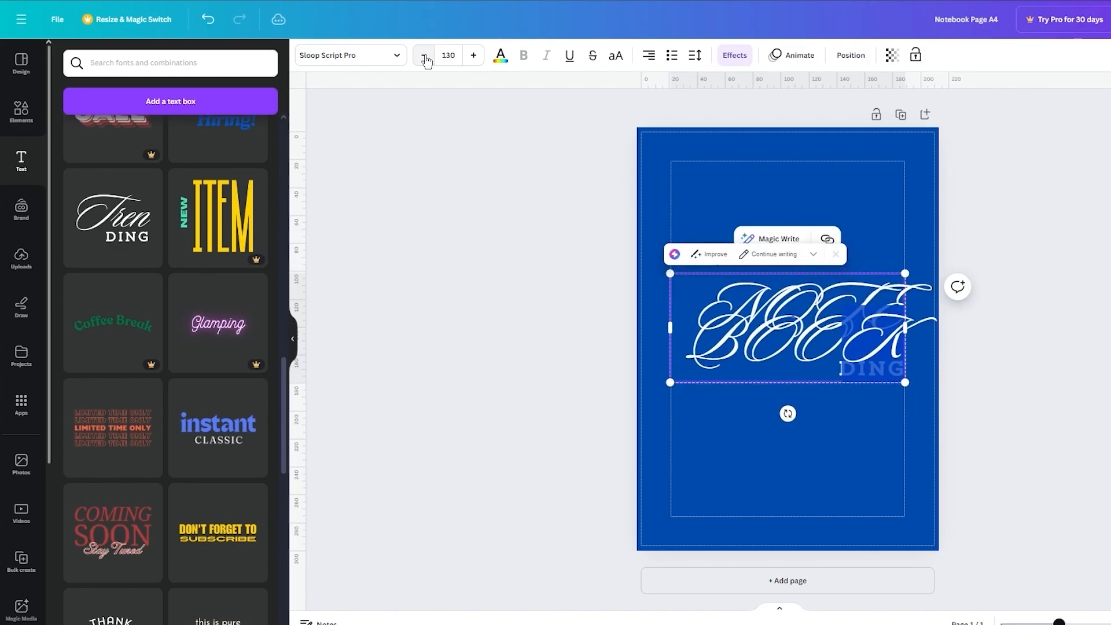
click(424, 55)
click(424, 55)
click(424, 55)
click(424, 55)
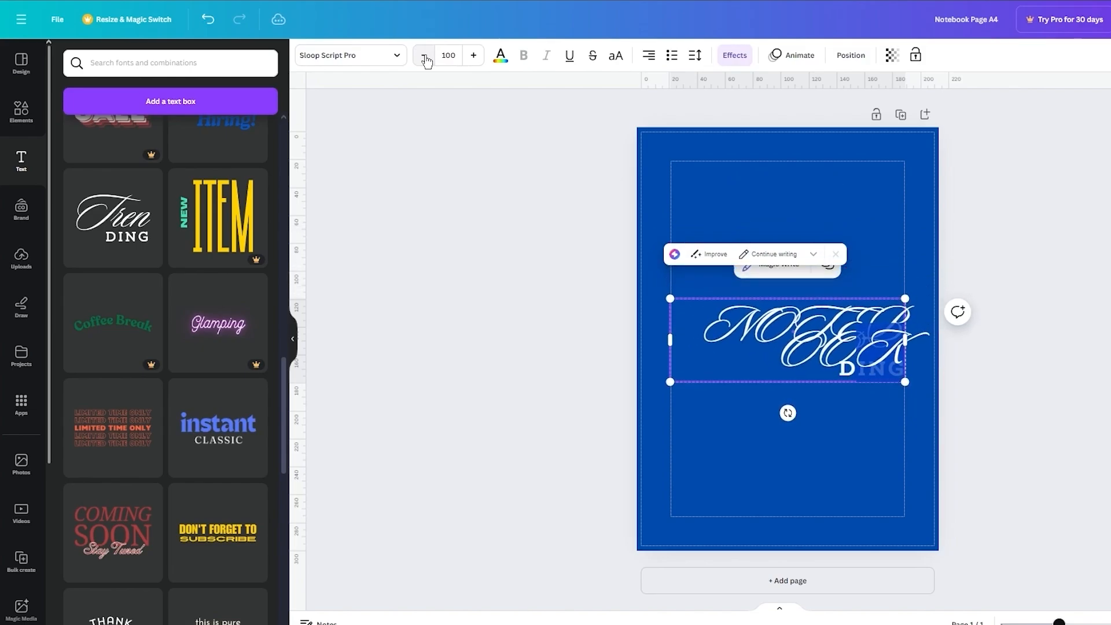
click(424, 55)
click(425, 55)
click(424, 55)
click(424, 55)
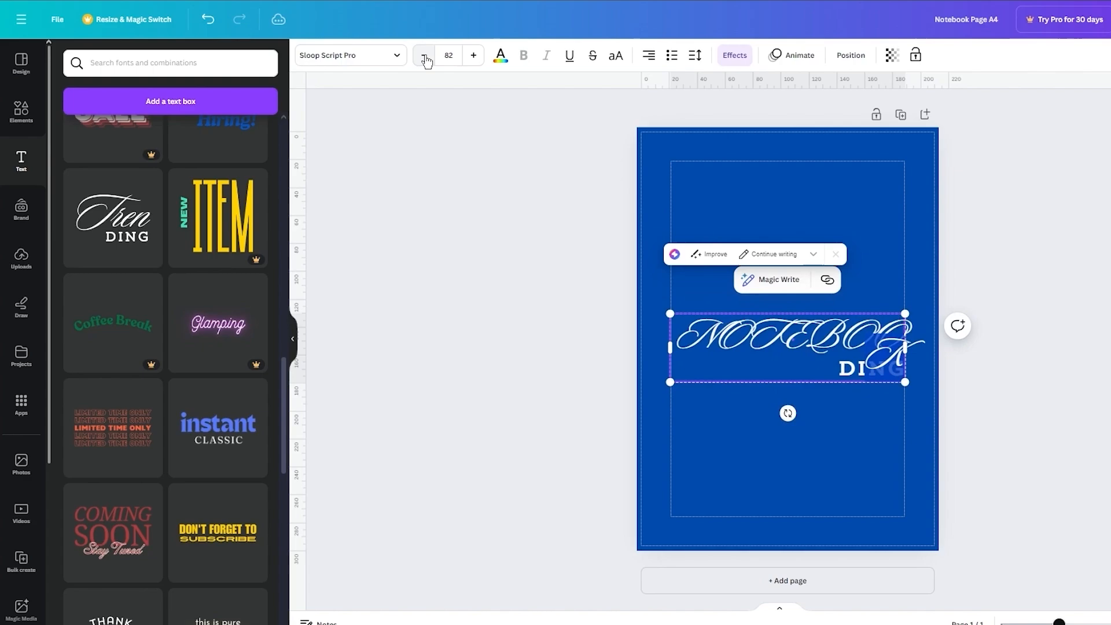
click(425, 55)
click(425, 55)
click(425, 55)
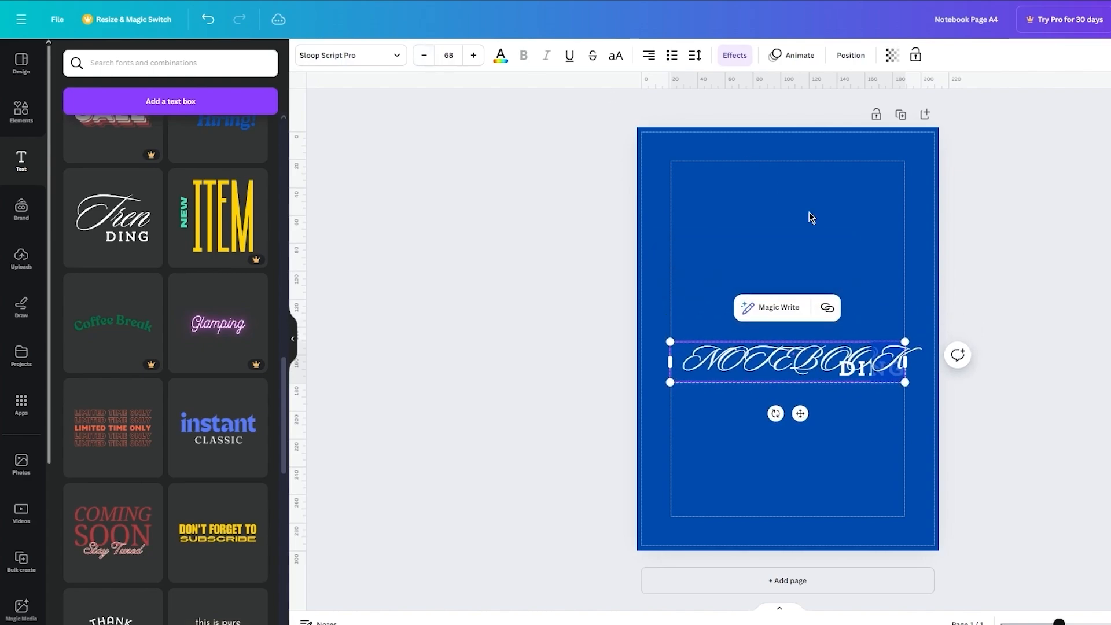
click(1097, 280)
Step: Ungroup the two text lines and move DING to the lower part of the page
click(857, 359)
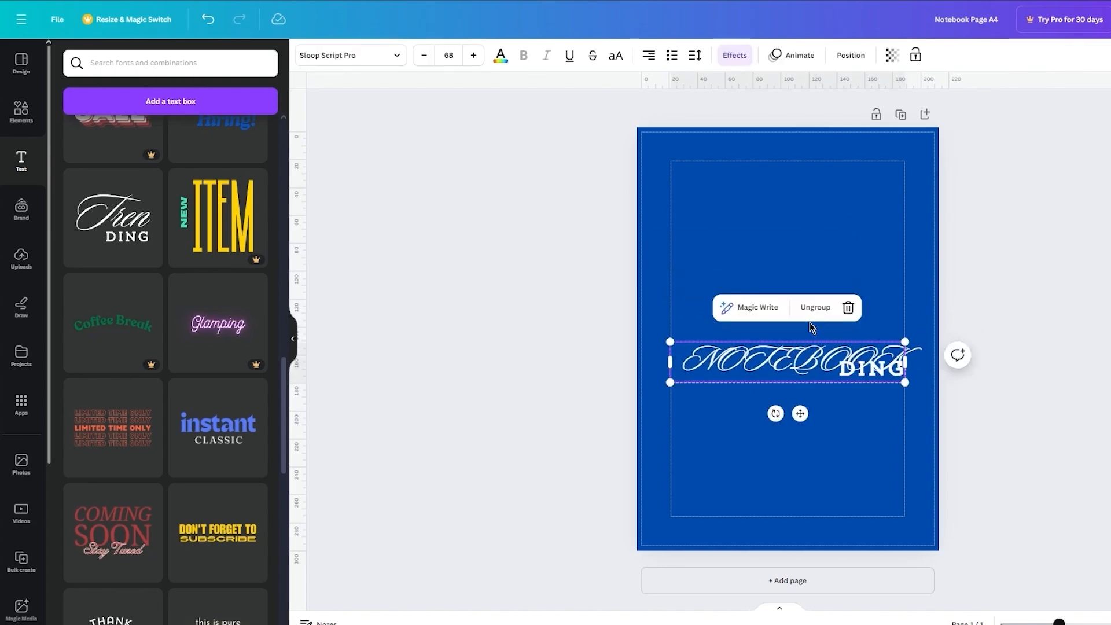
shift+click(872, 369)
click(1021, 345)
drag(879, 372, 830, 437)
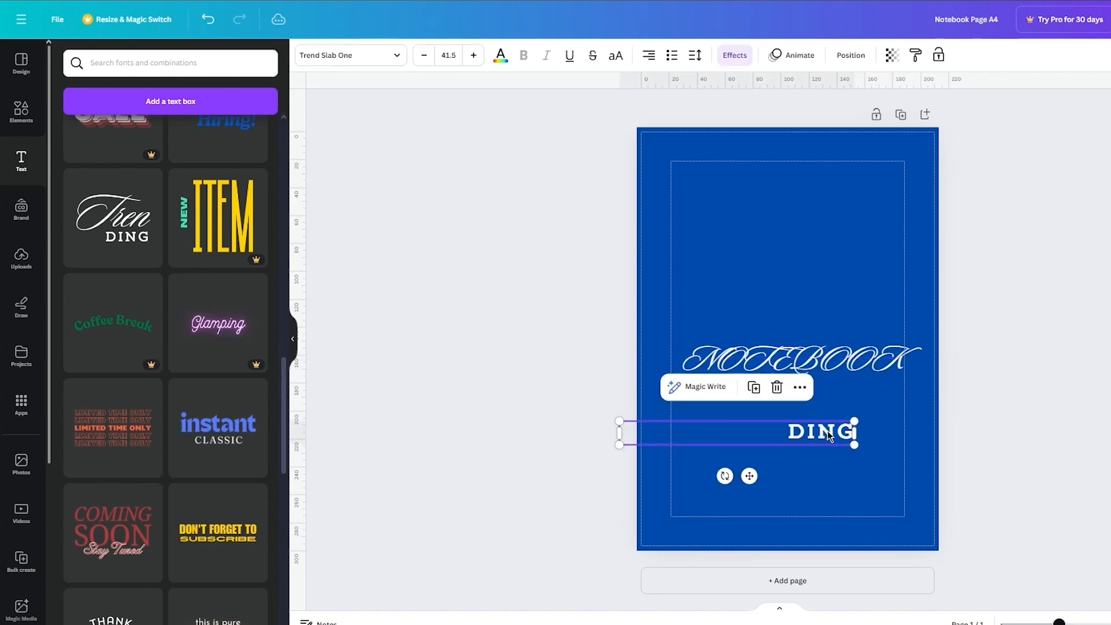
Step: Move the NOTEBOOK title to the upper part of the page and centre-align its text
drag(829, 362, 816, 277)
drag(820, 191, 823, 184)
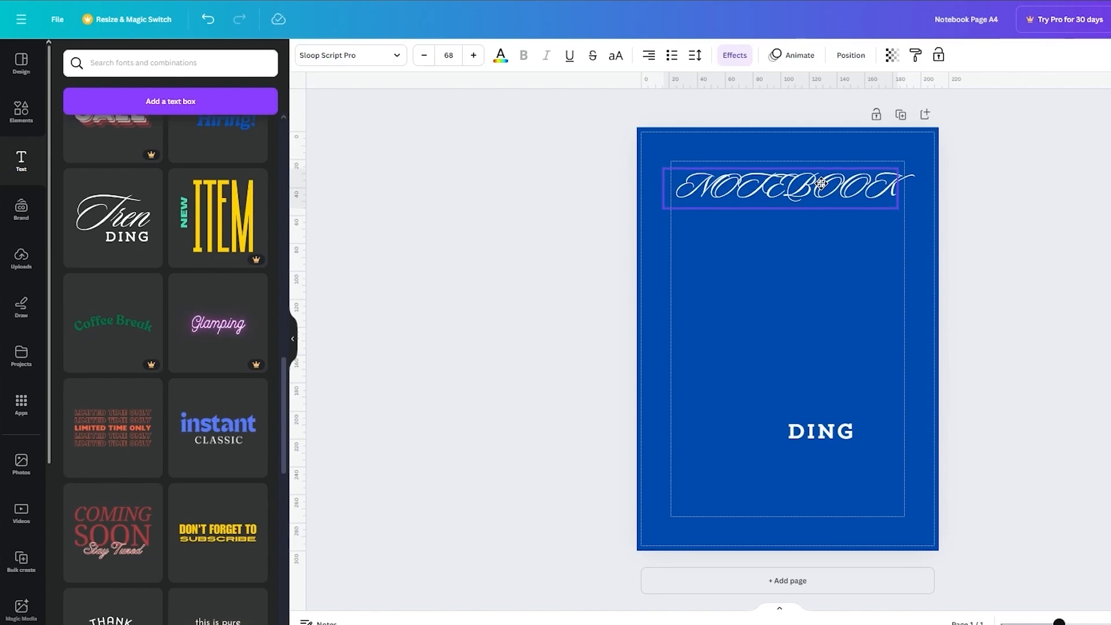
click(648, 56)
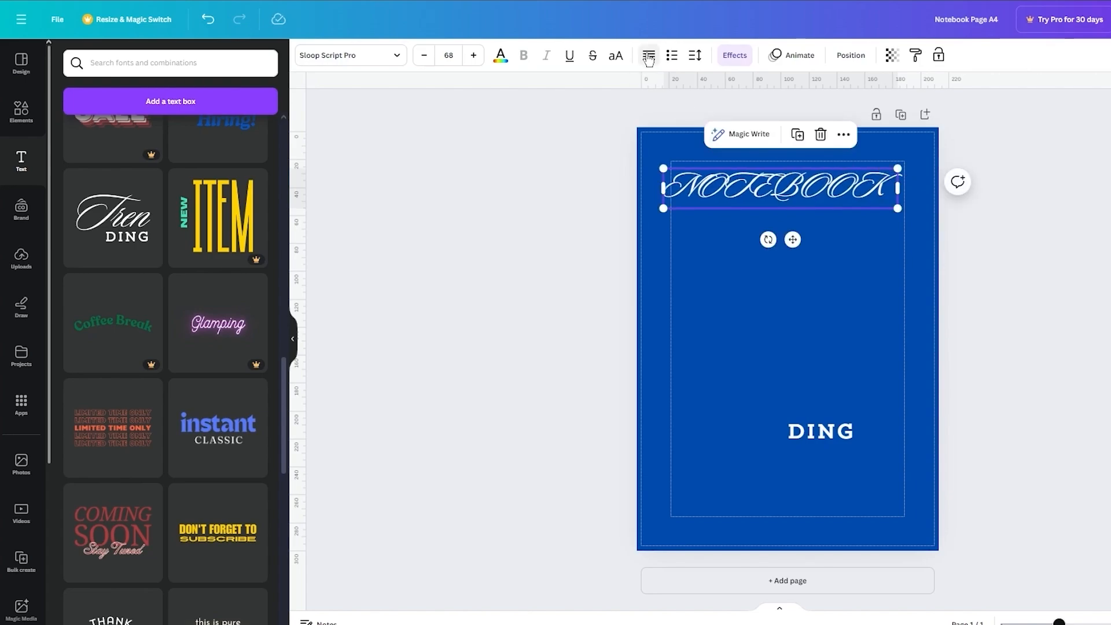
click(648, 56)
click(996, 190)
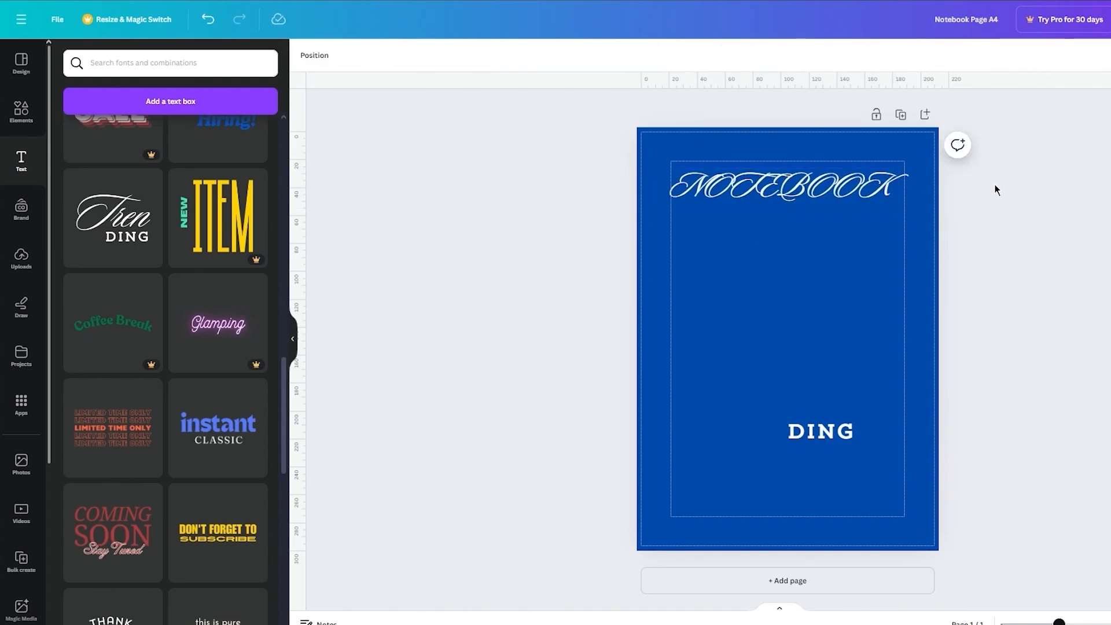
Step: Place the DING line directly below NOTEBOOK, centre-align its text and centre it on the page
drag(826, 433, 782, 216)
click(649, 55)
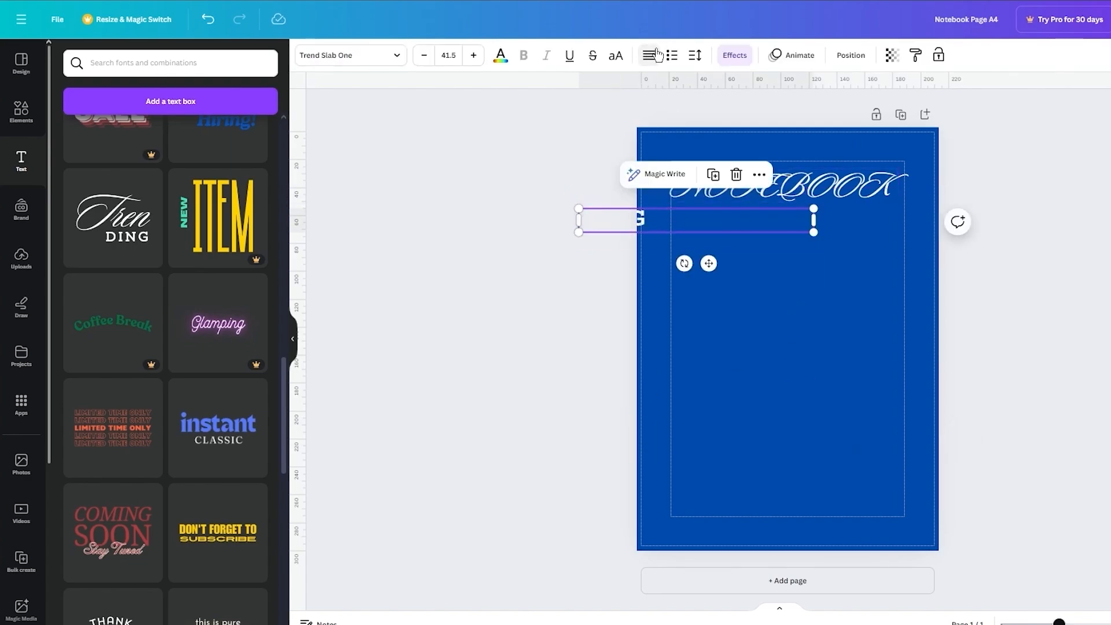
click(649, 55)
drag(707, 225, 799, 226)
Step: Replace the DING text with FOR GEEKS
double_click(799, 226)
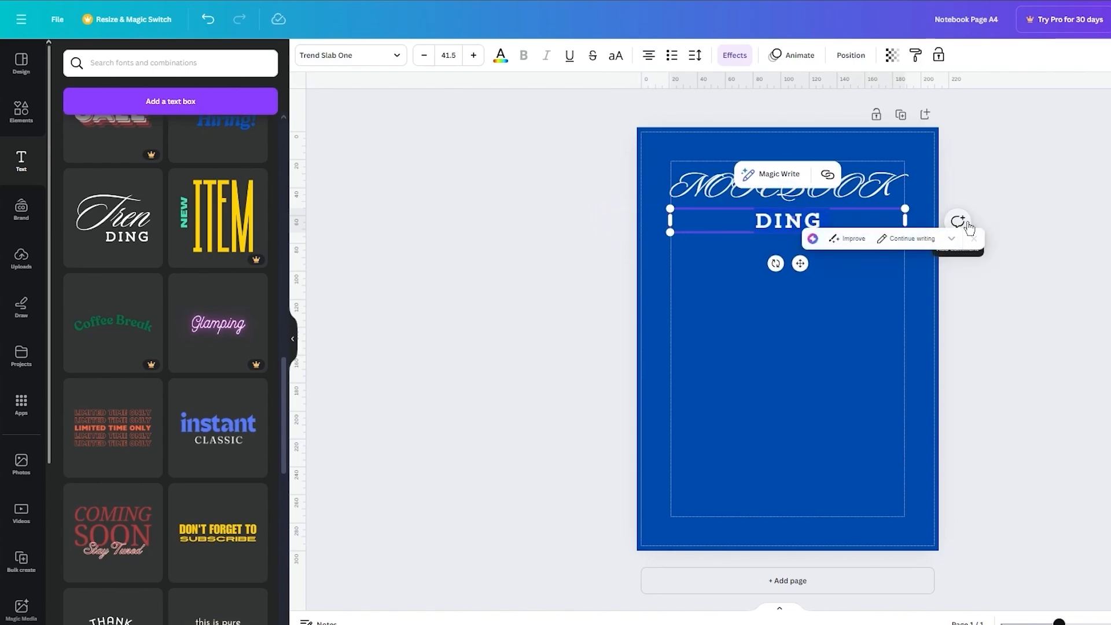
text(FOR GEE)
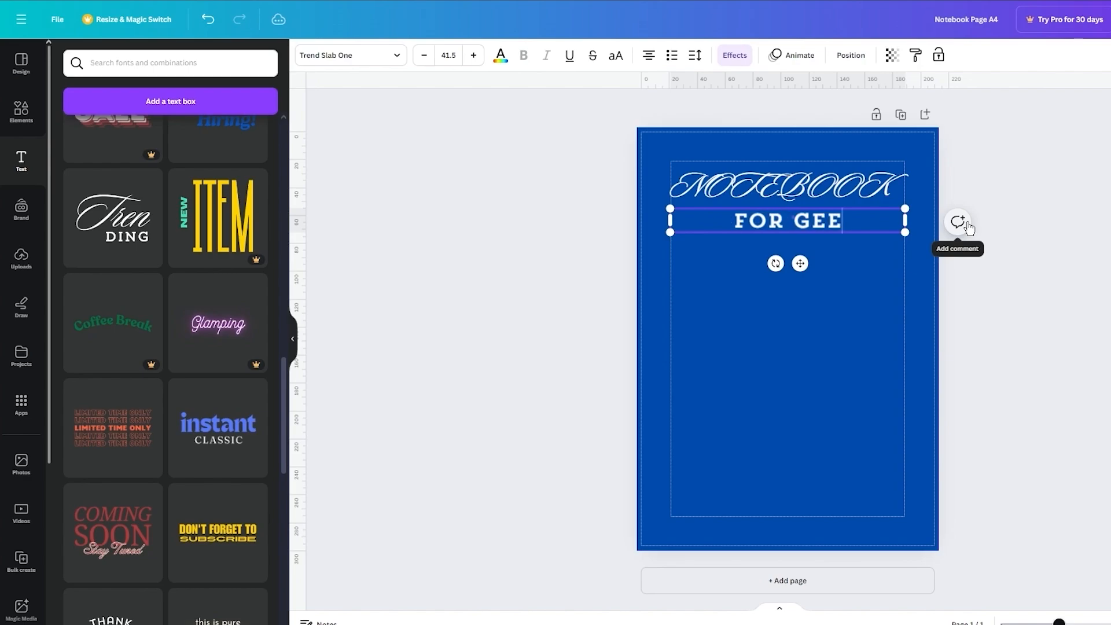
text(KS)
click(1002, 216)
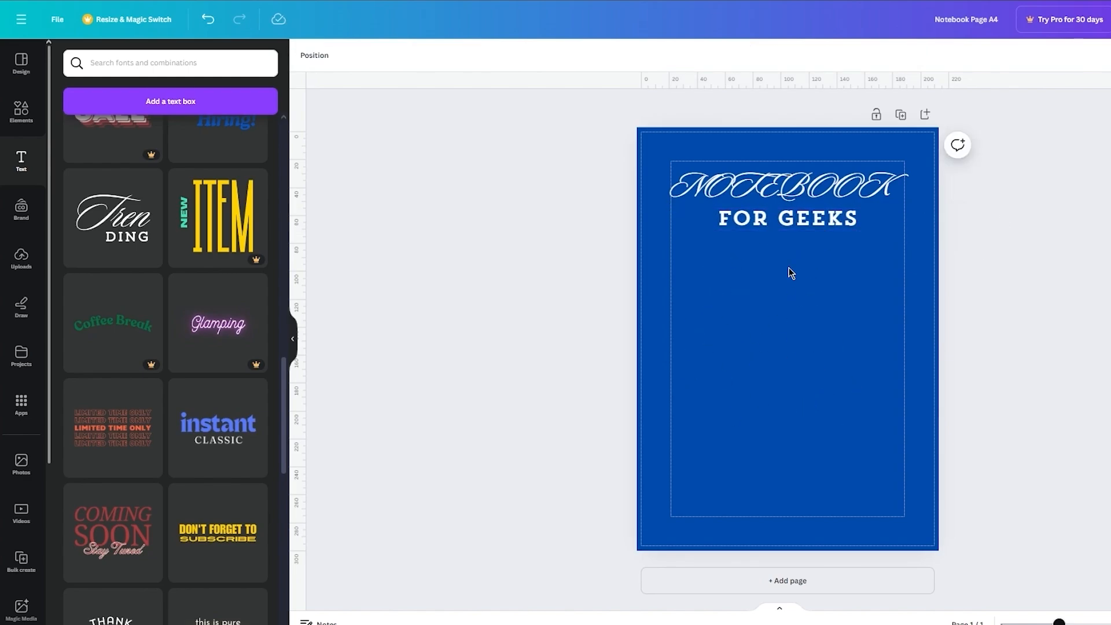
Step: Search the graphics elements for WRITER, add the dark drawing of a writing hand, and enlarge it to the margin width below the title
click(22, 119)
click(157, 58)
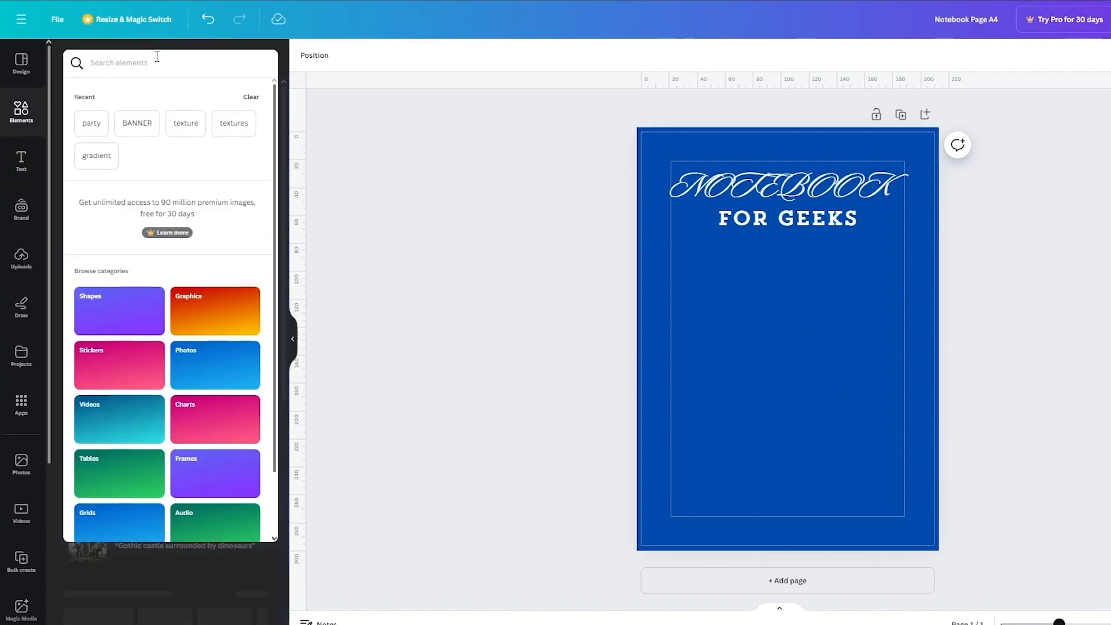
text(WRITER)
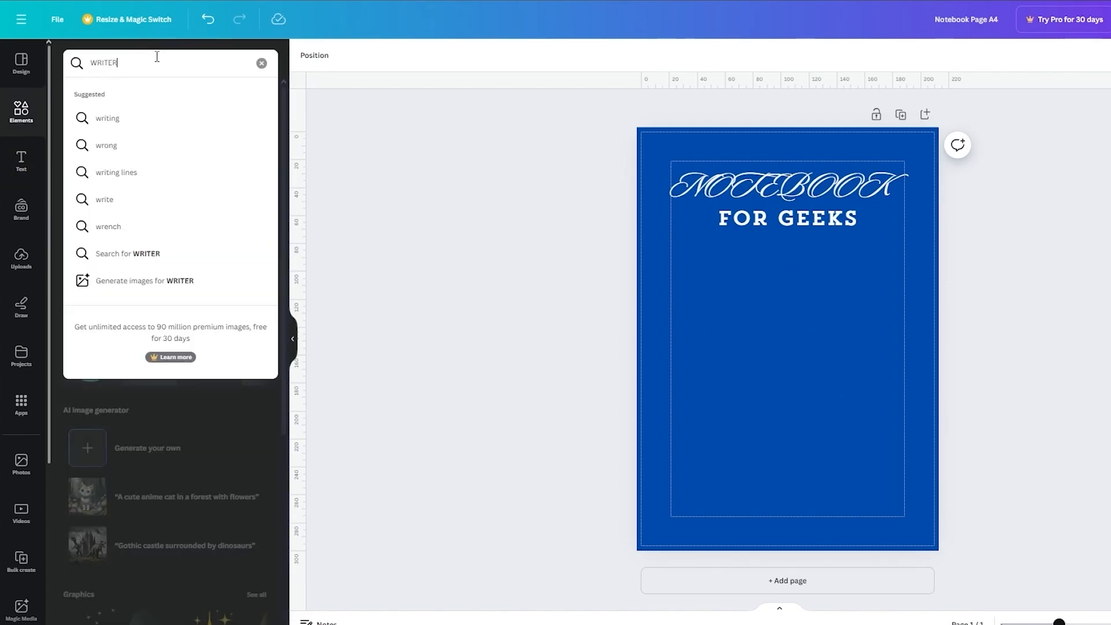
key(Return)
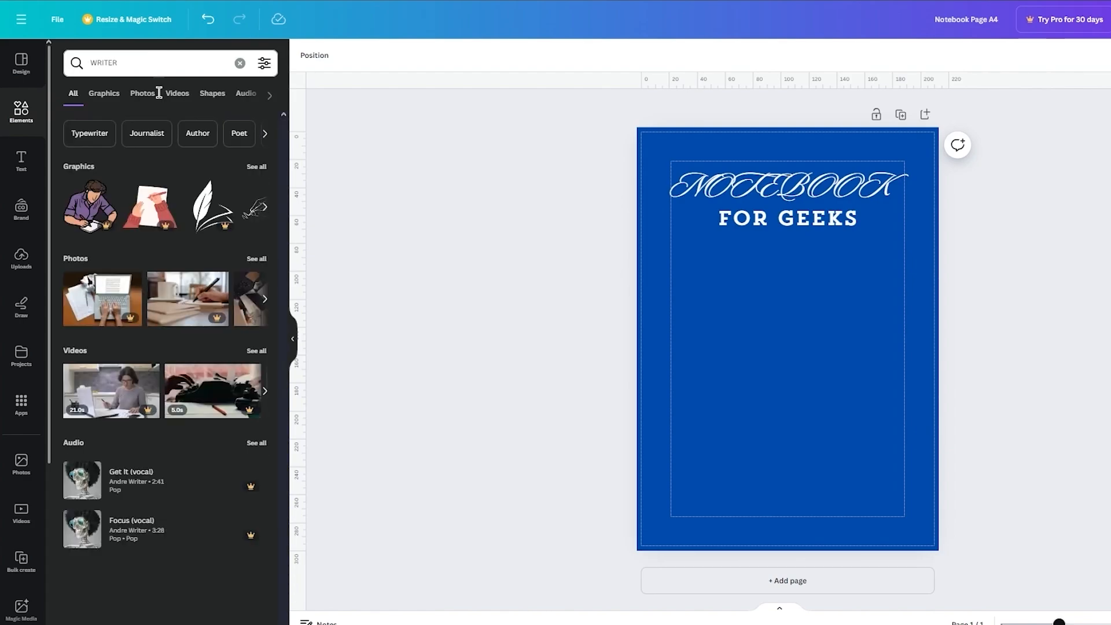
click(257, 167)
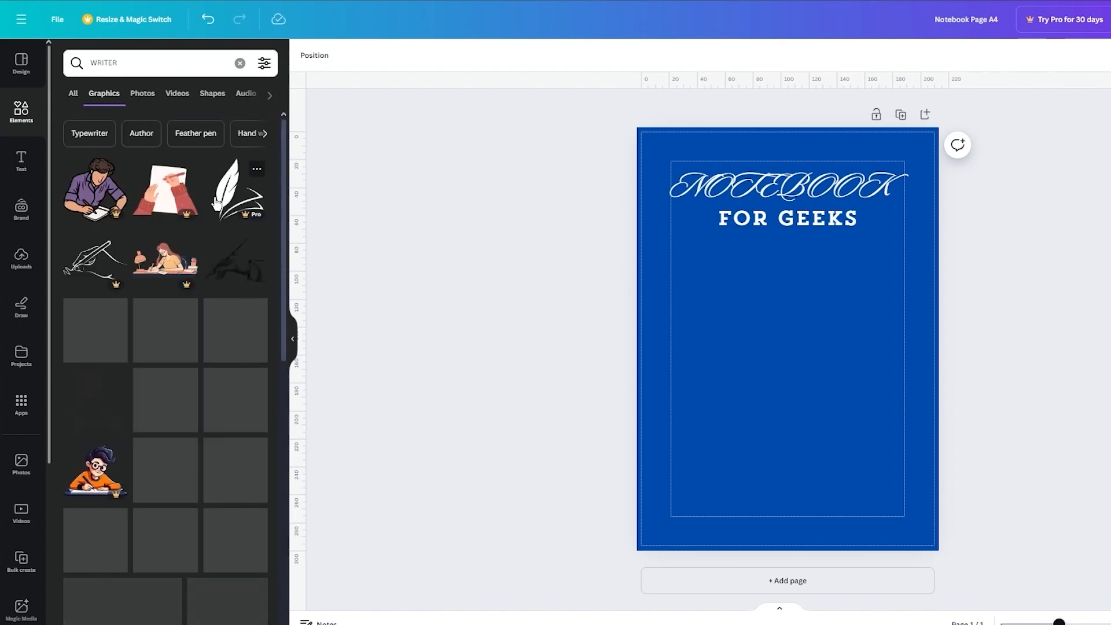
click(246, 263)
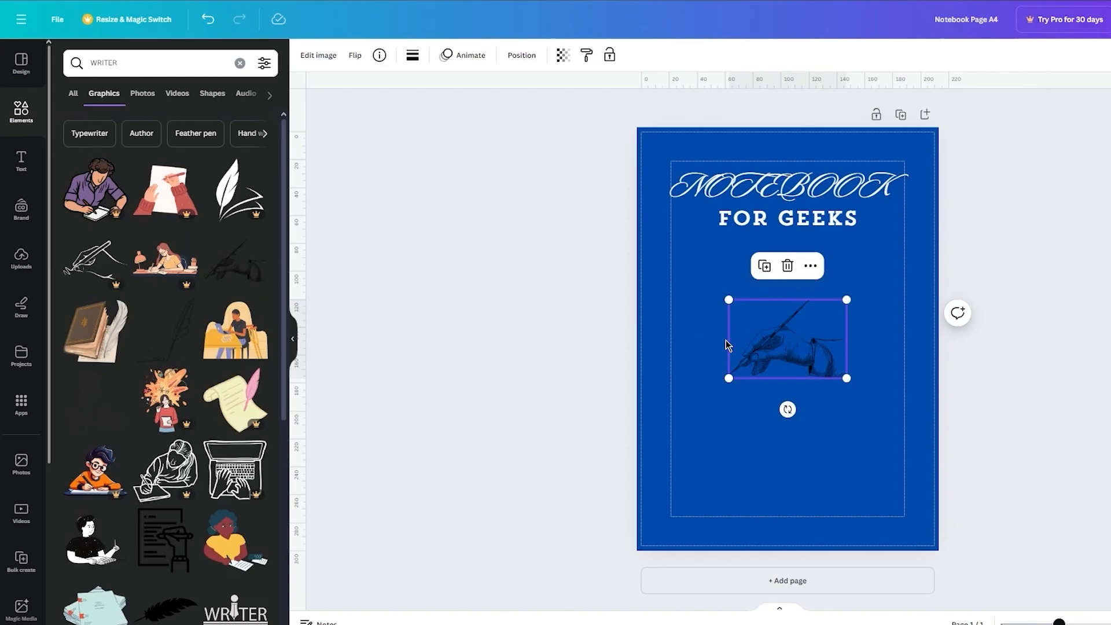
drag(847, 300, 810, 344)
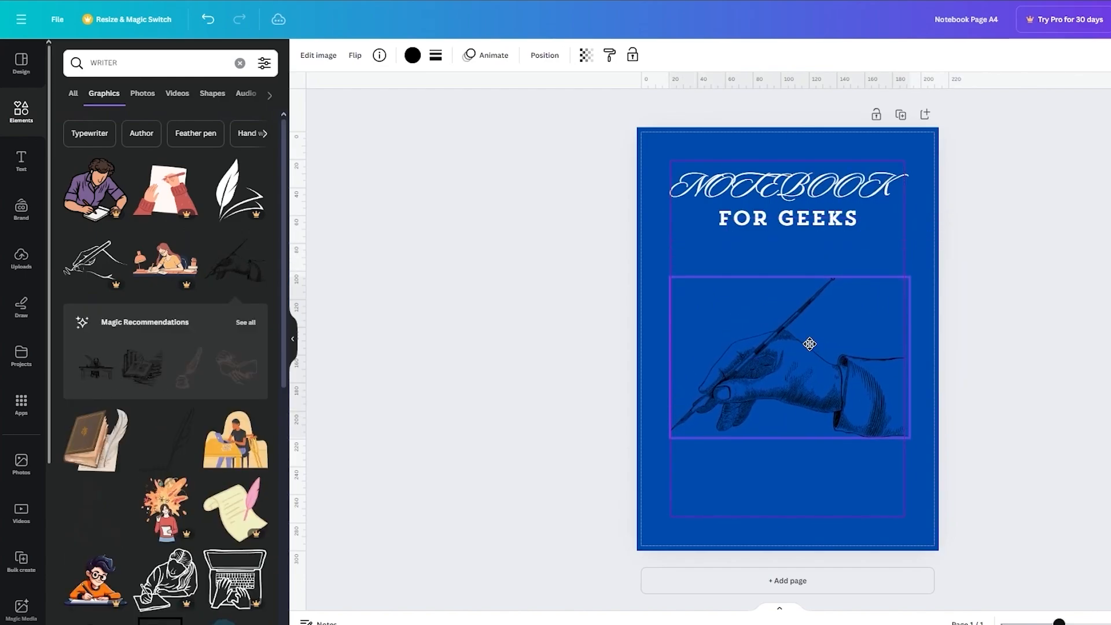
Step: Move the writing-hand drawing slightly up on the cover, keeping it centred between the margins
click(1097, 302)
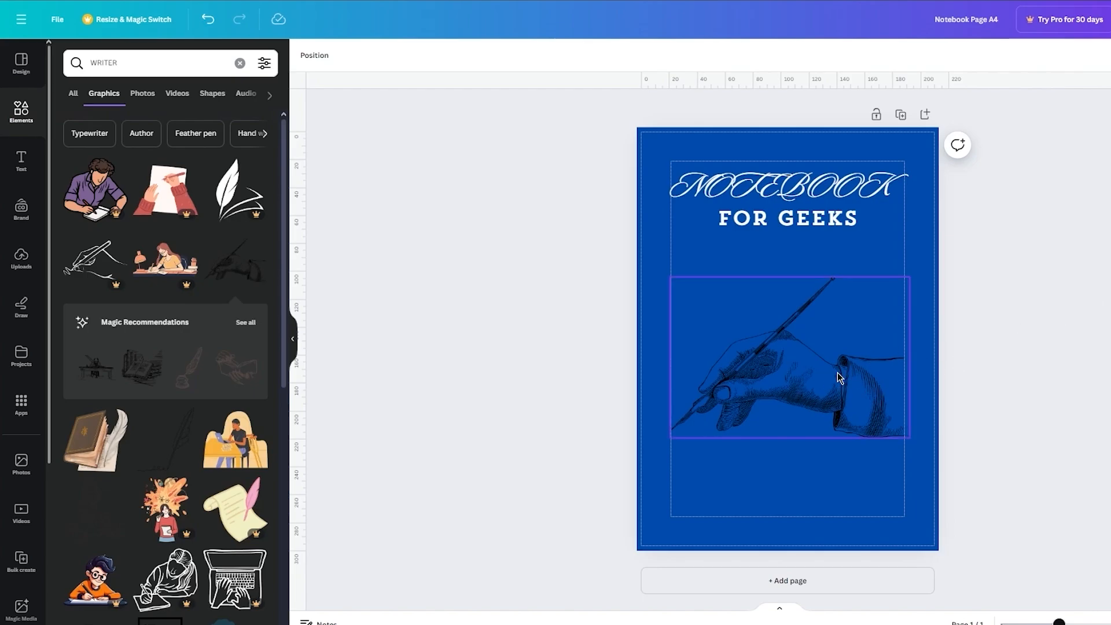
drag(808, 376, 804, 363)
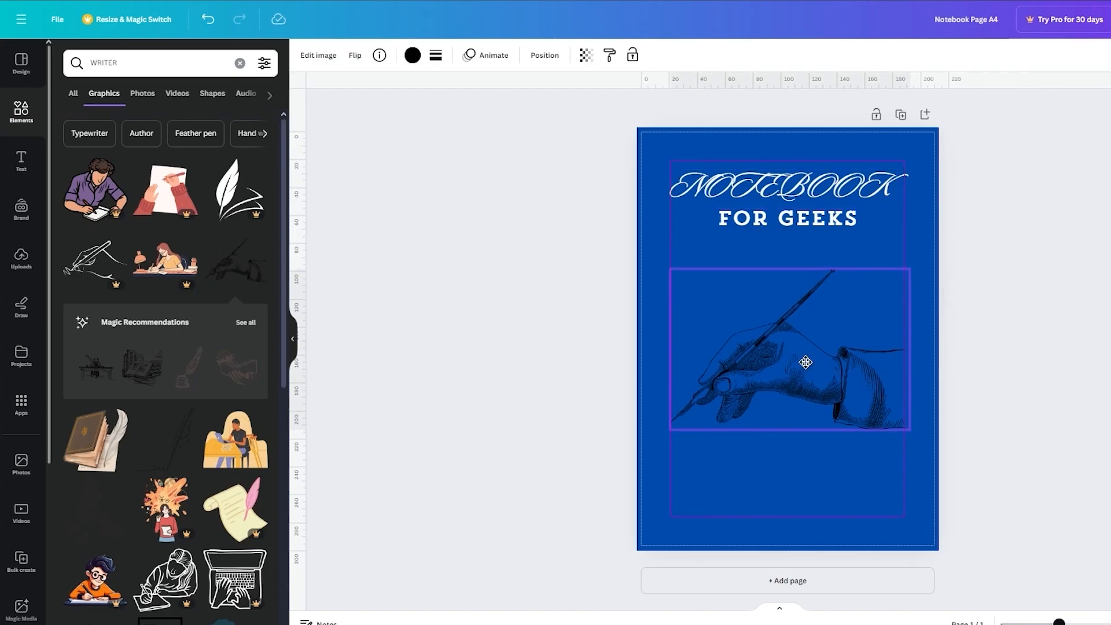
click(1079, 312)
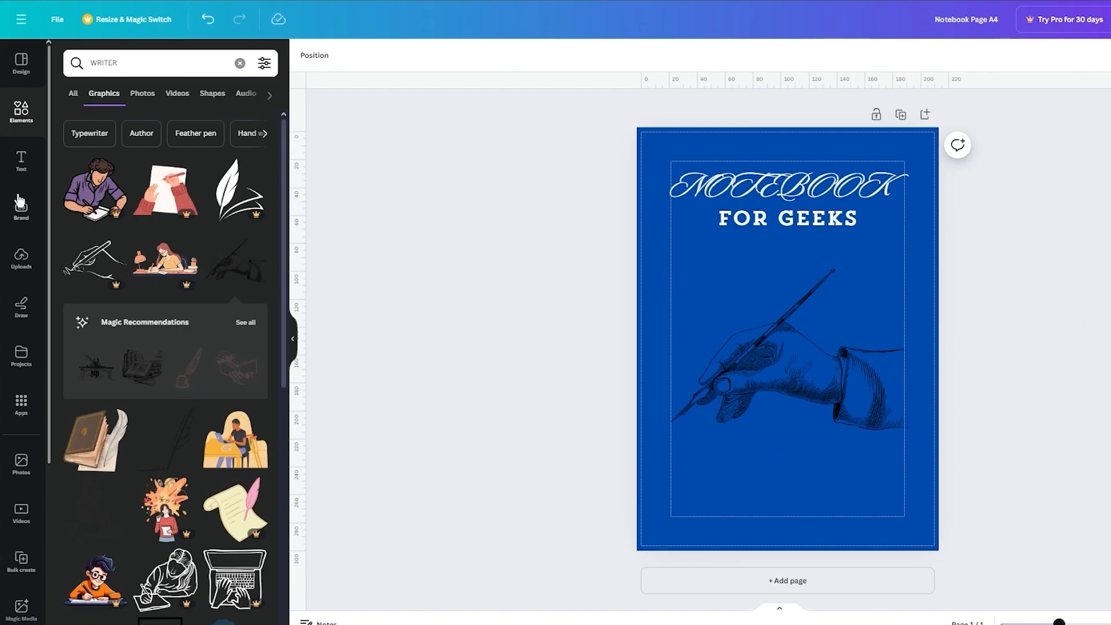
Step: Add a subheading text box to the cover reading "Illustrated by :" followed by the illustrator's first name
click(21, 161)
scroll(193, 137, up, 5)
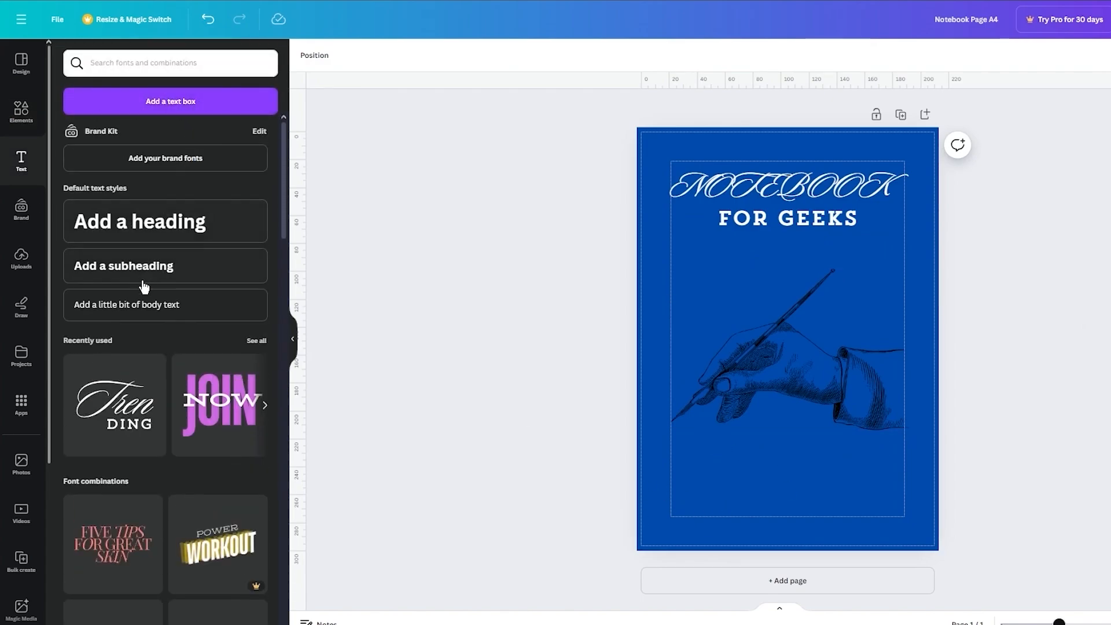
click(166, 273)
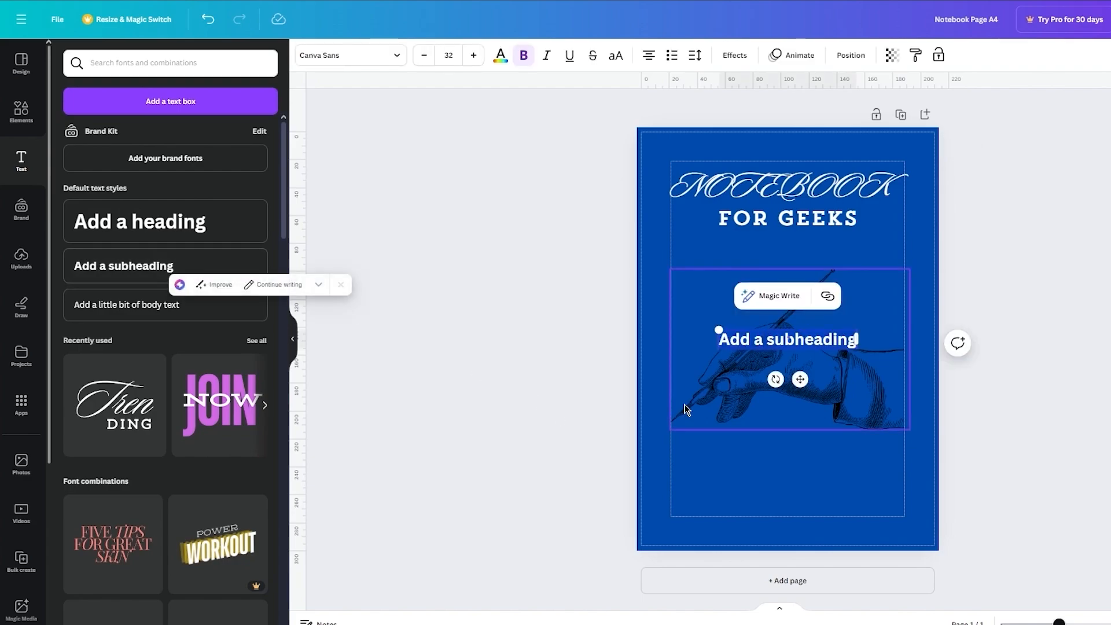
key(BackSpace)
text(Illu)
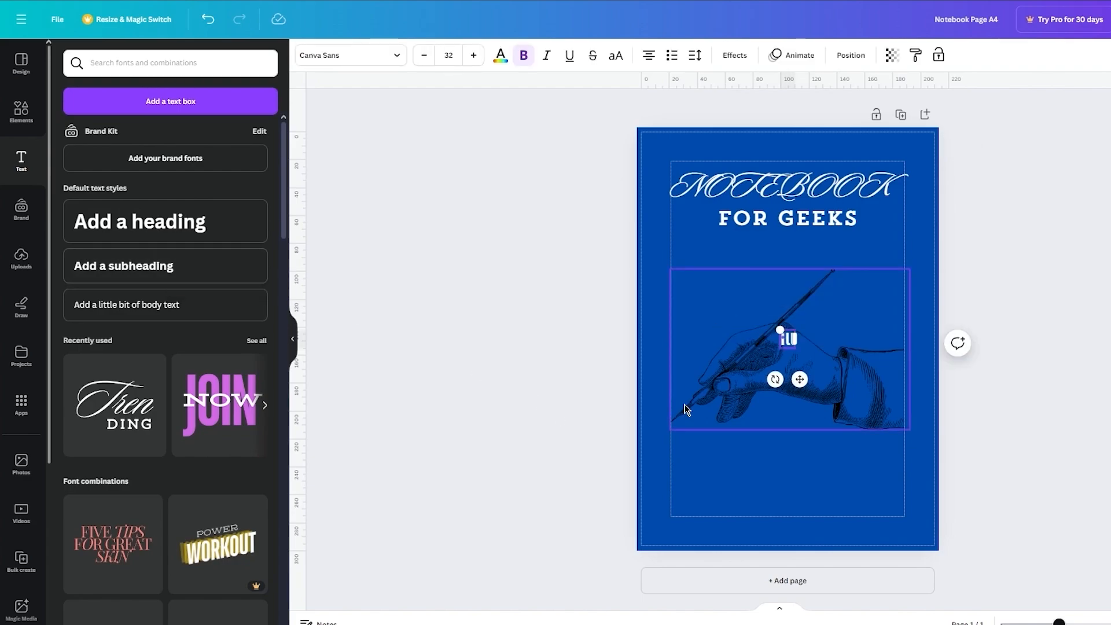
text(strated by :)
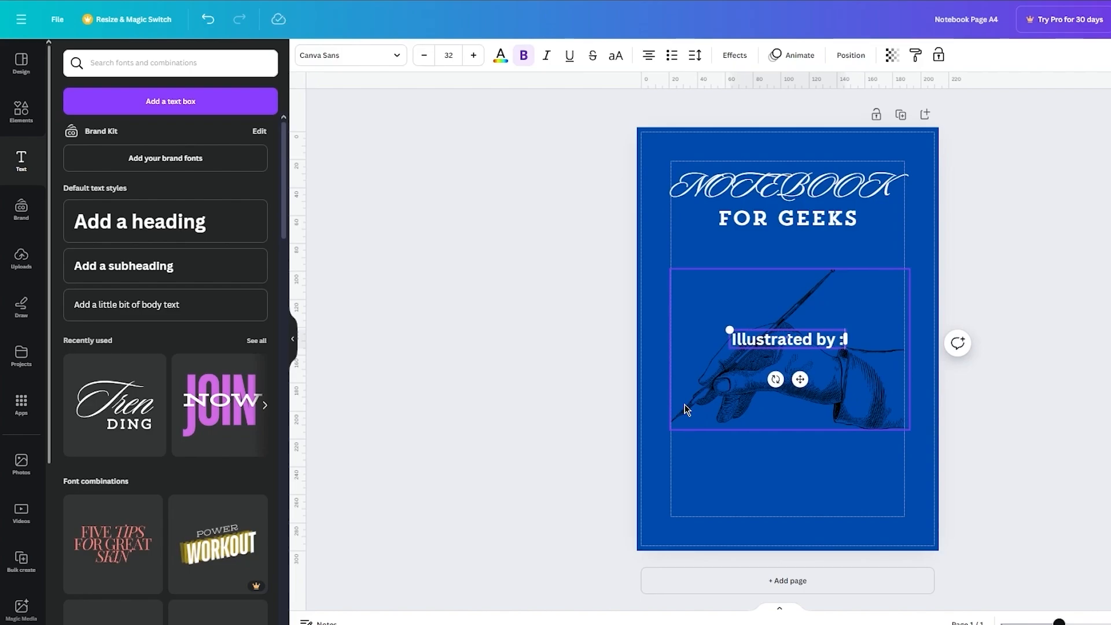
text( John)
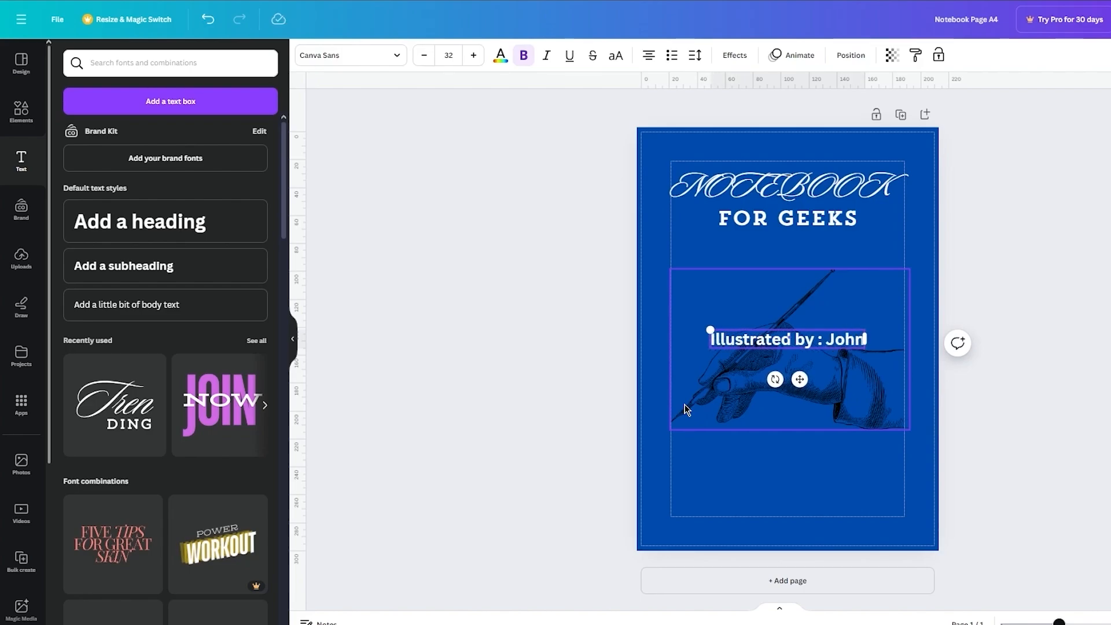
key(Escape)
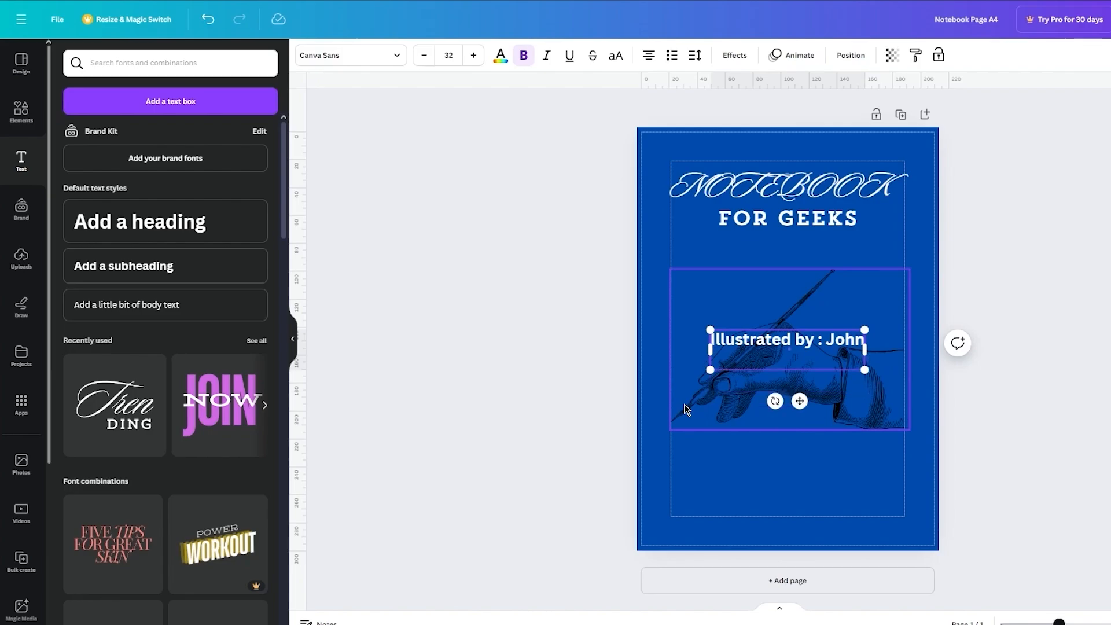
Step: Add a second line to the credit text reading "Created By :" followed by the creator's first name
text(Created By :)
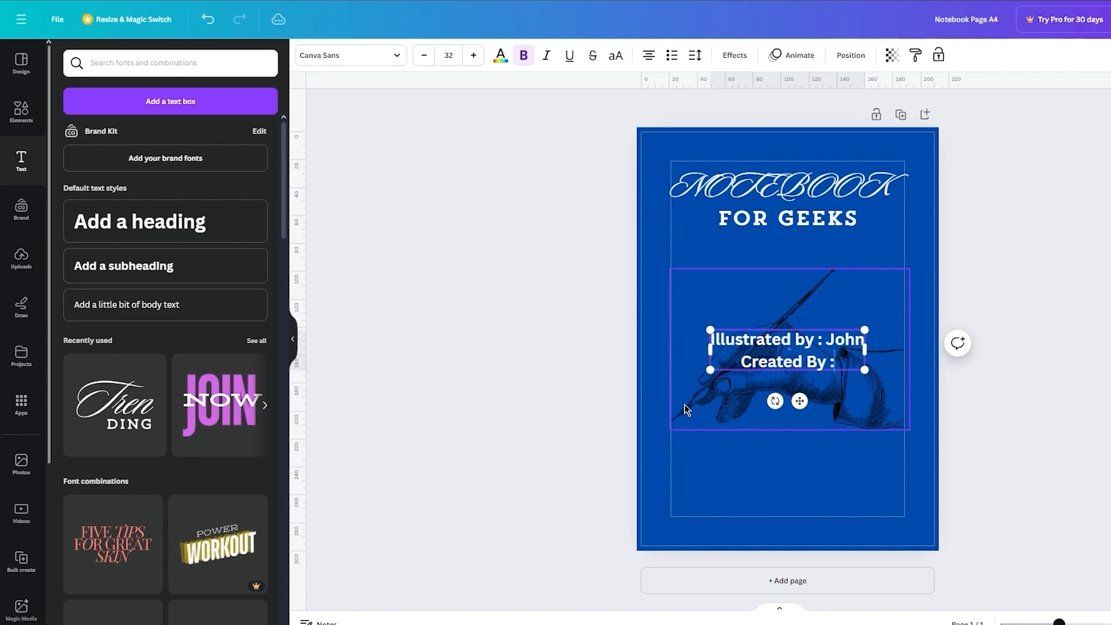
text(n)
key(BackSpace)
text(Jason)
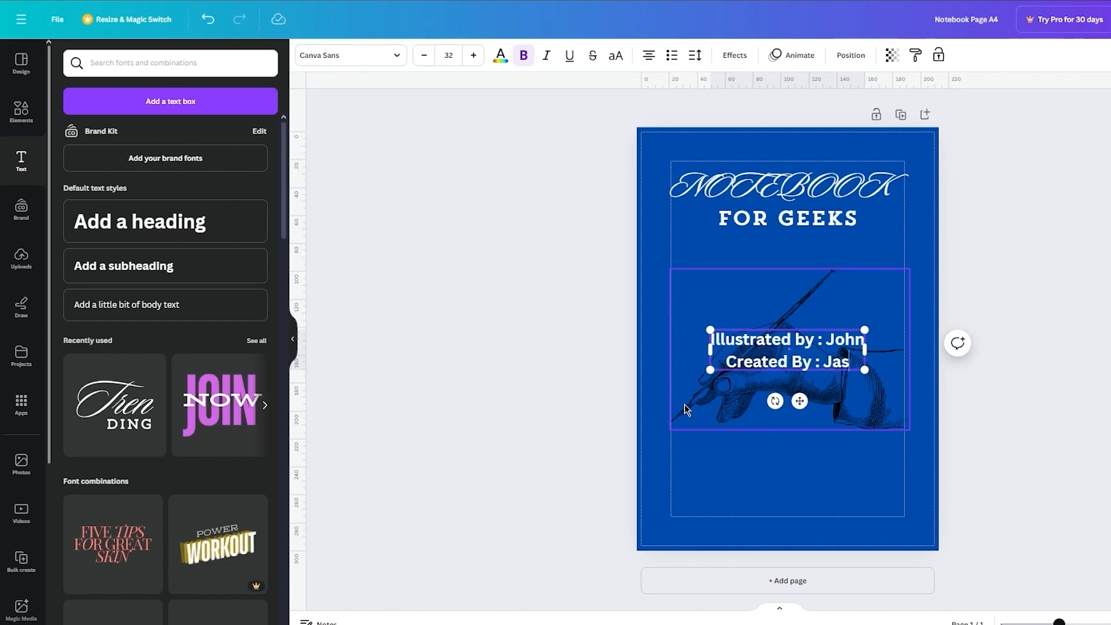
Step: Move the two-line credit text below the hand drawing, near the cover's lower-left margin corner
click(1099, 333)
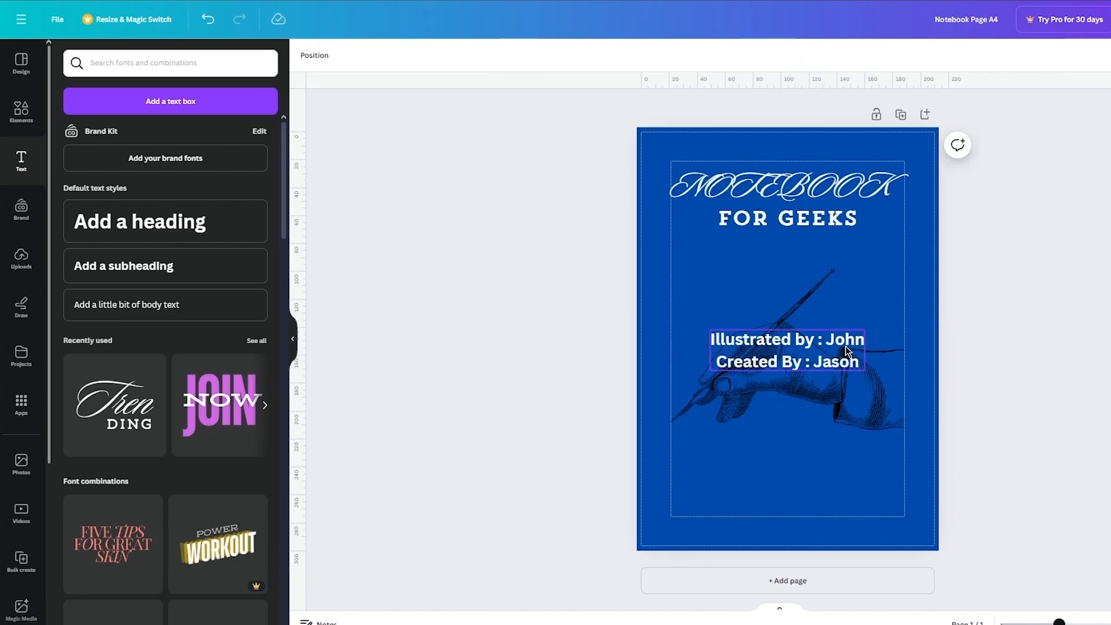
drag(845, 346, 810, 488)
click(1094, 400)
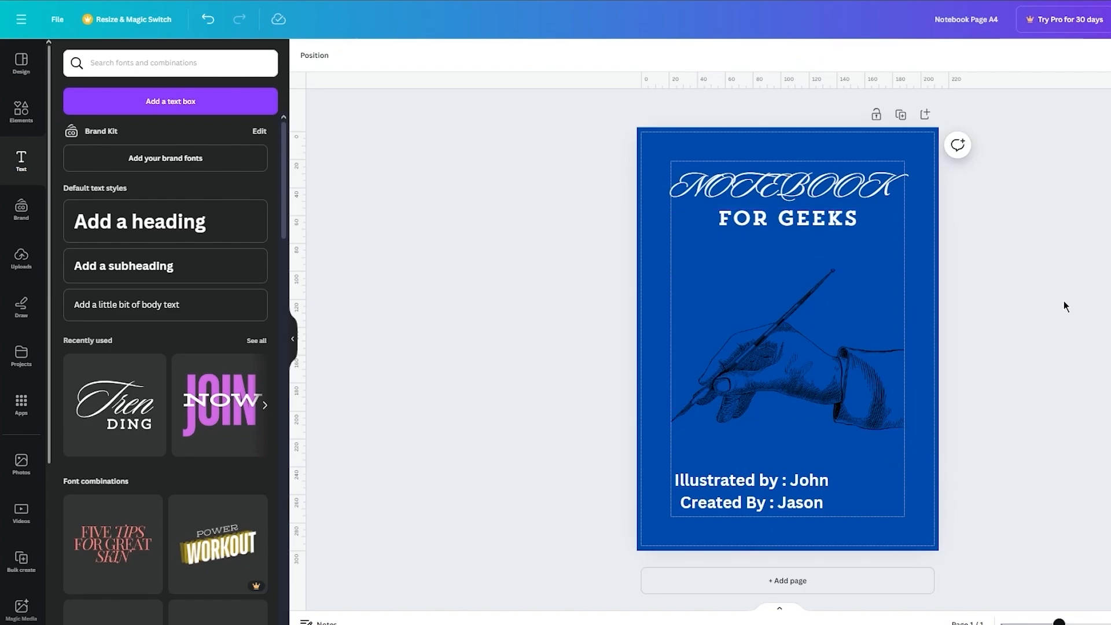
Step: Add a second page to the notebook and remove its blue background
click(787, 581)
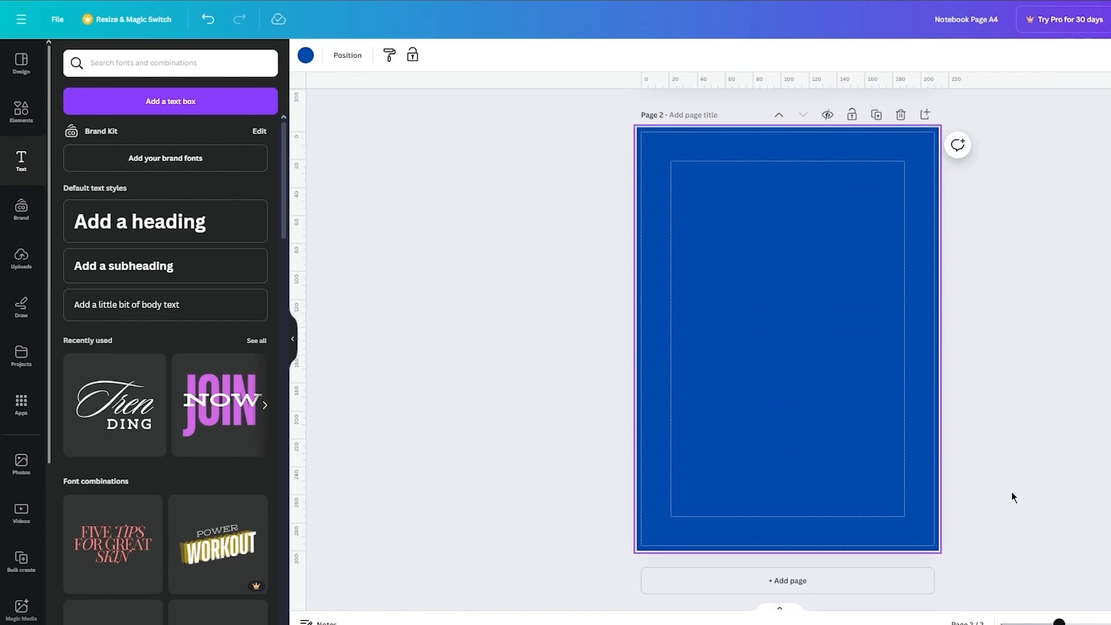
key(Delete)
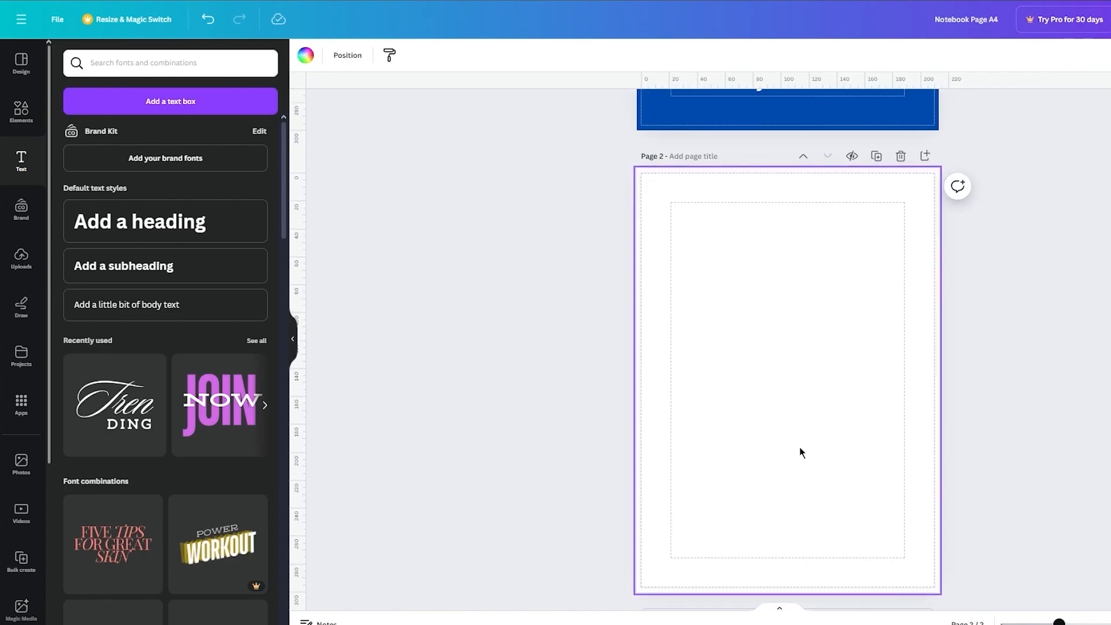
scroll(982, 339, up, 1)
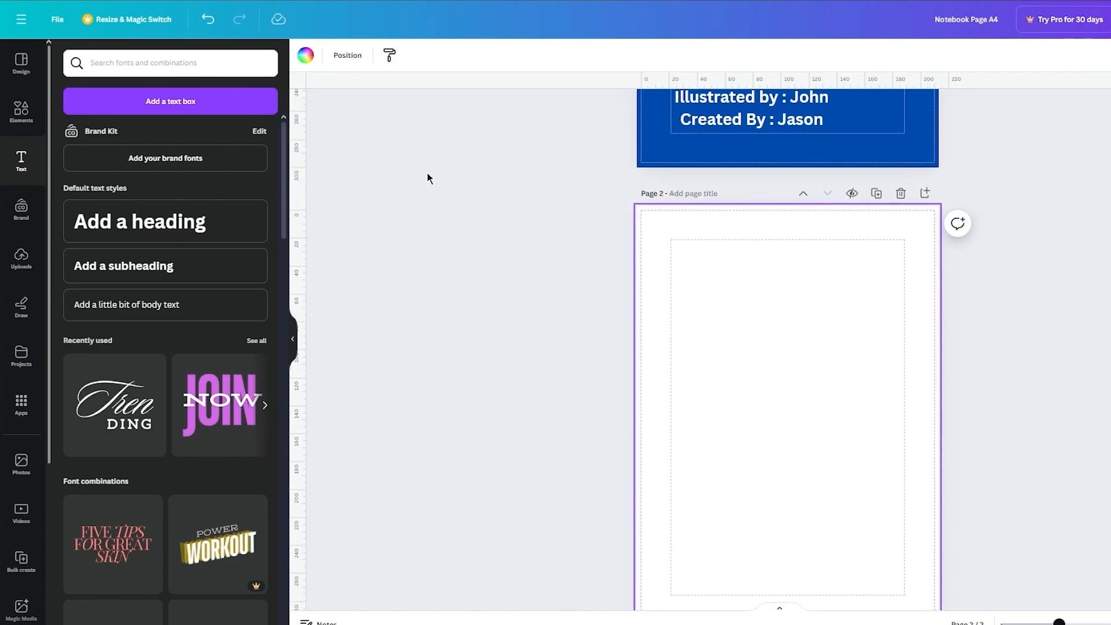
Step: Set the background of page 2 to the light grey #EFEFEF
click(305, 56)
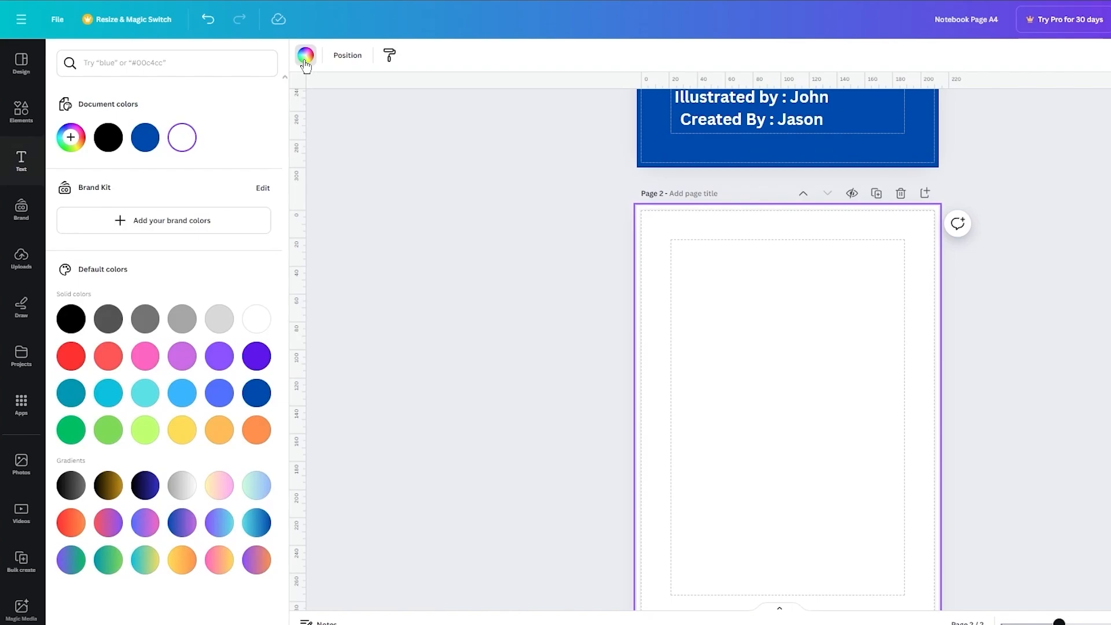
click(214, 318)
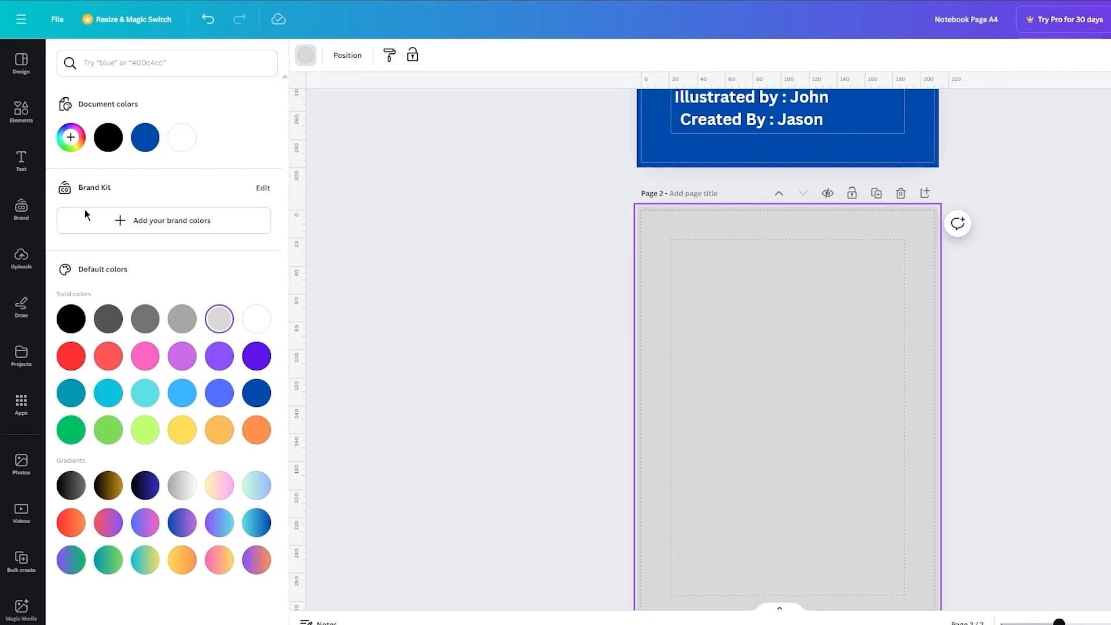
click(70, 137)
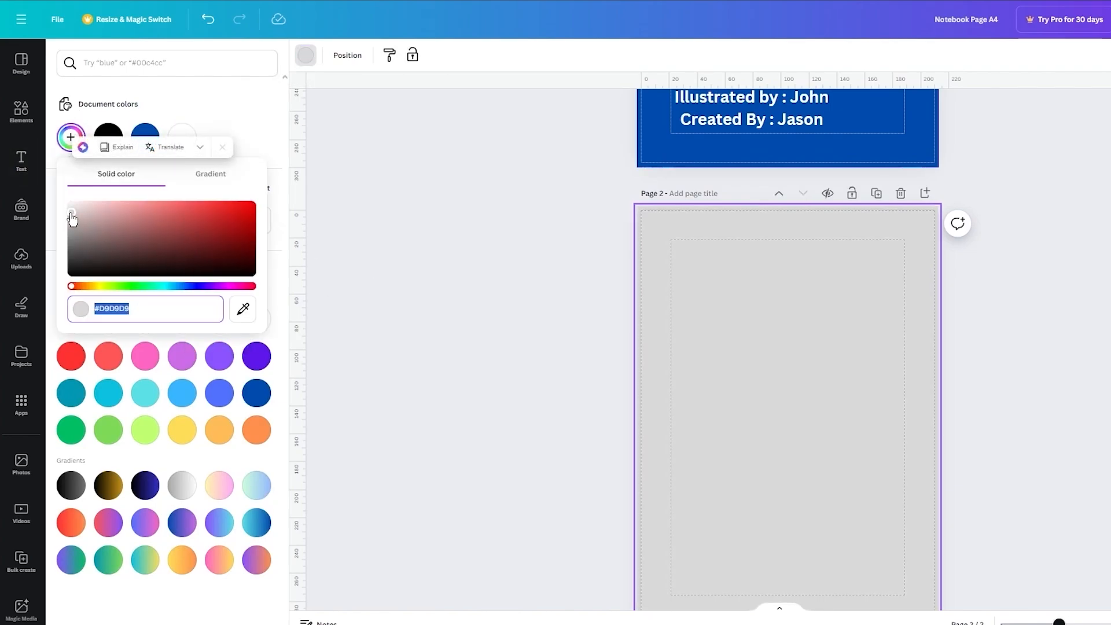
mouse_move(71, 218)
mouse_down()
mouse_move(73, 231)
mouse_move(70, 206)
mouse_up()
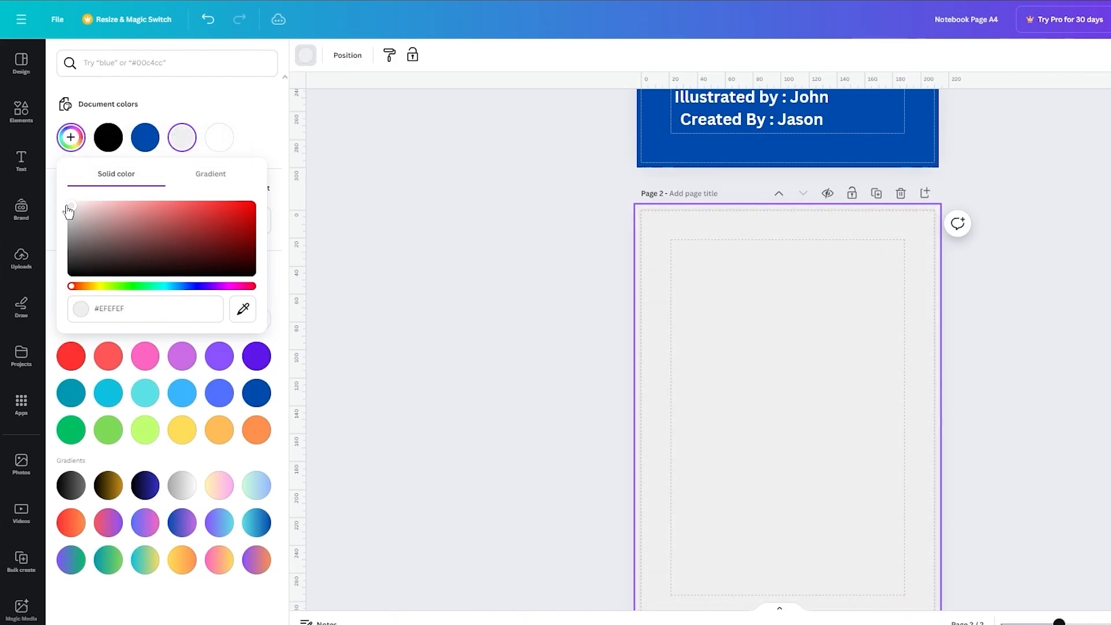
click(446, 260)
Step: Replace the WRITER search in the graphics elements with a search for flowers
scroll(647, 342, down, 1)
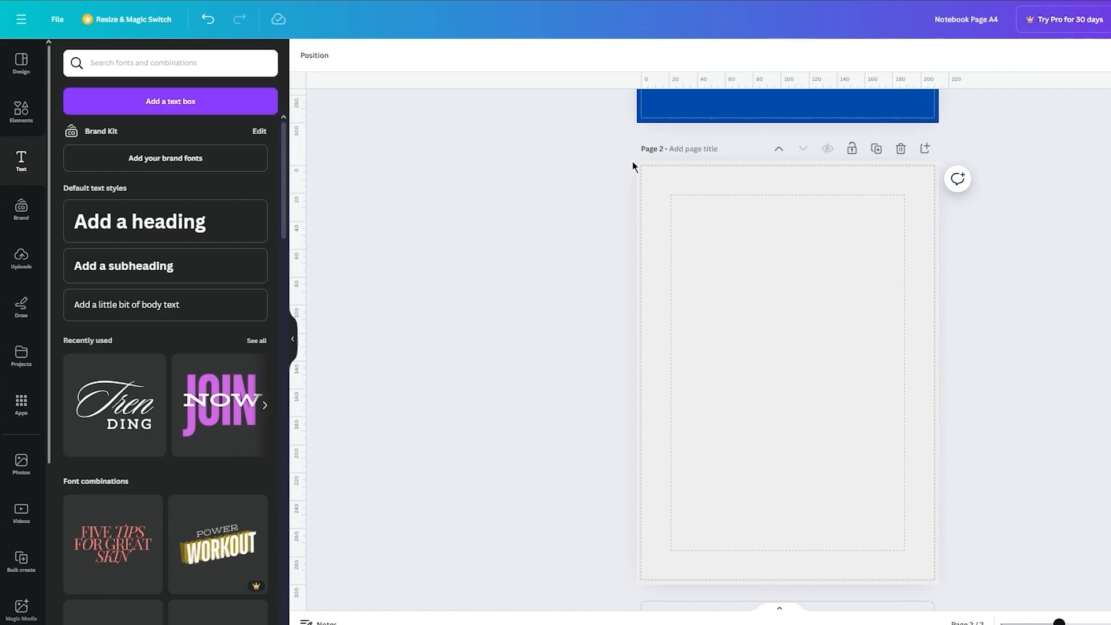
click(21, 110)
click(132, 64)
drag(132, 63, 82, 70)
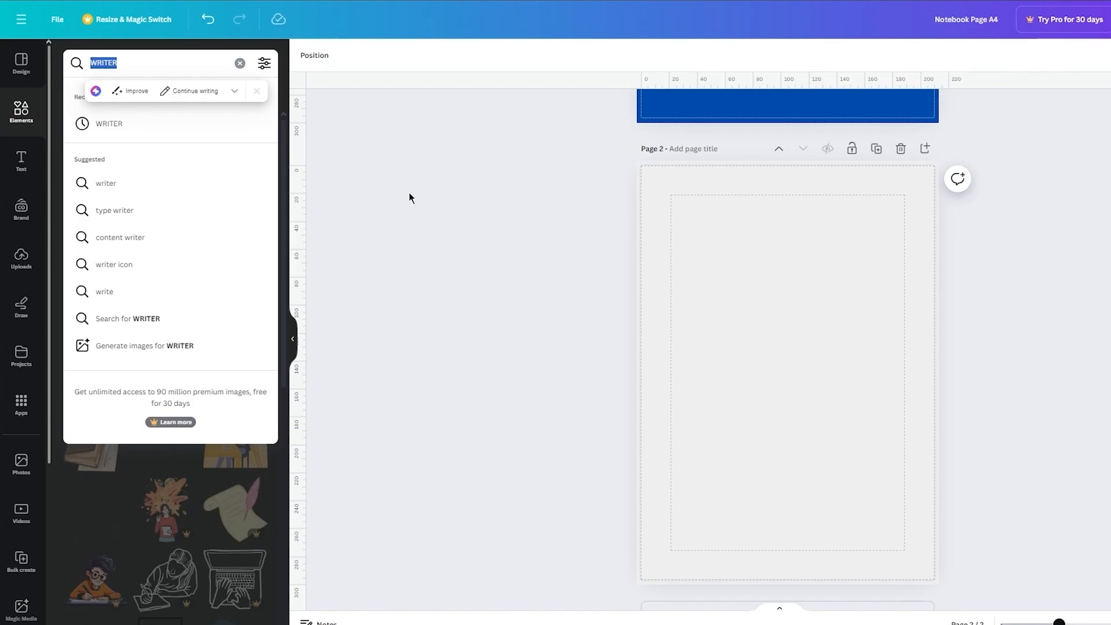
text(flowerd)
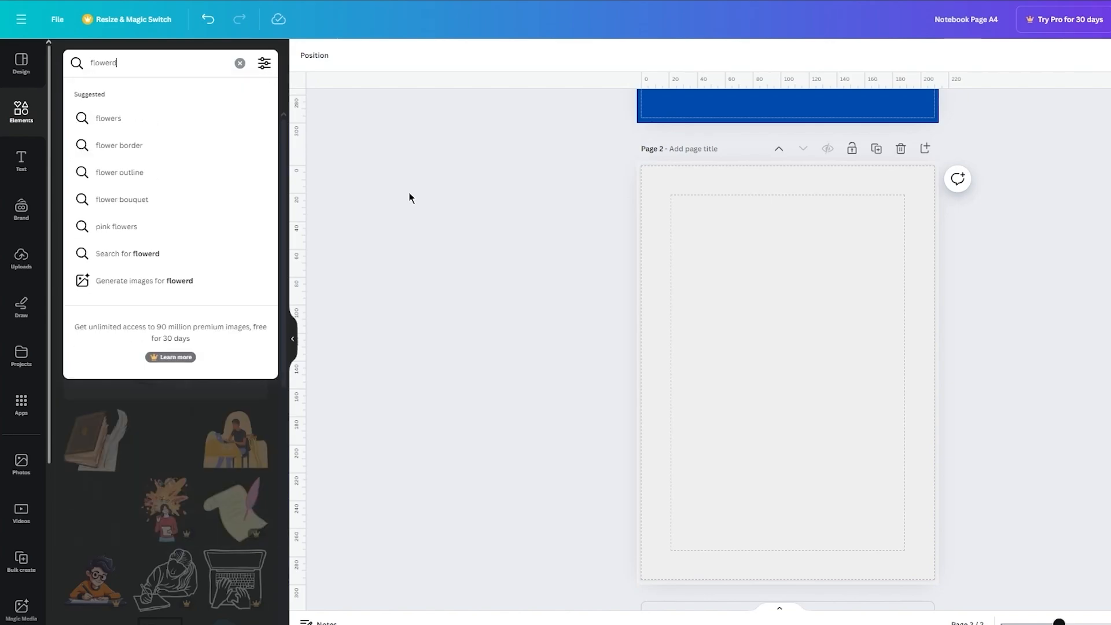
key(BackSpace)
text(s)
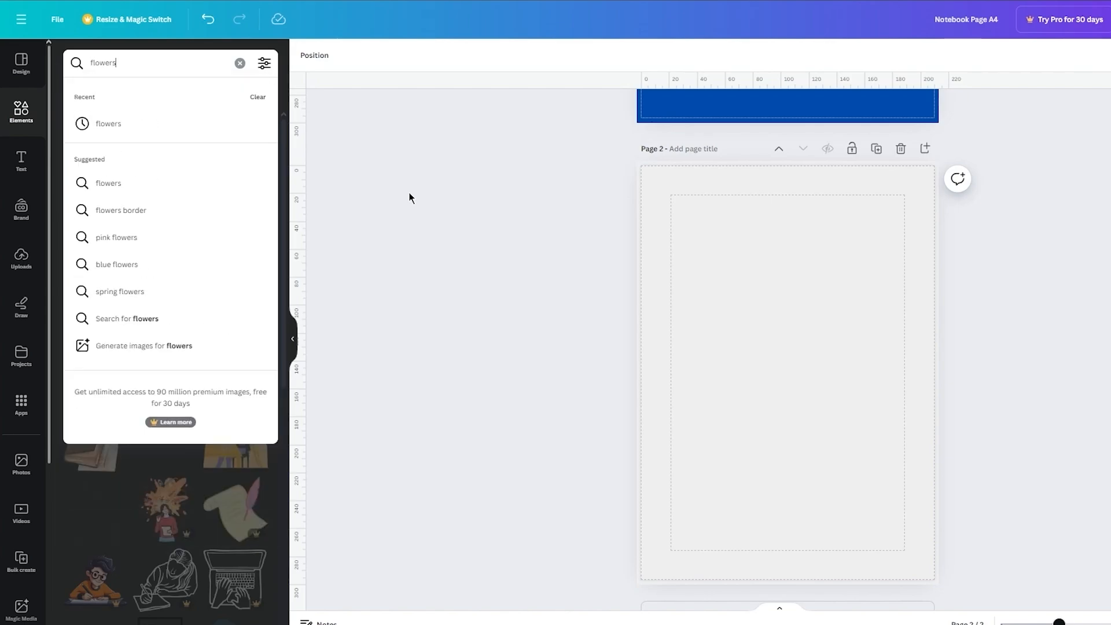
key(Return)
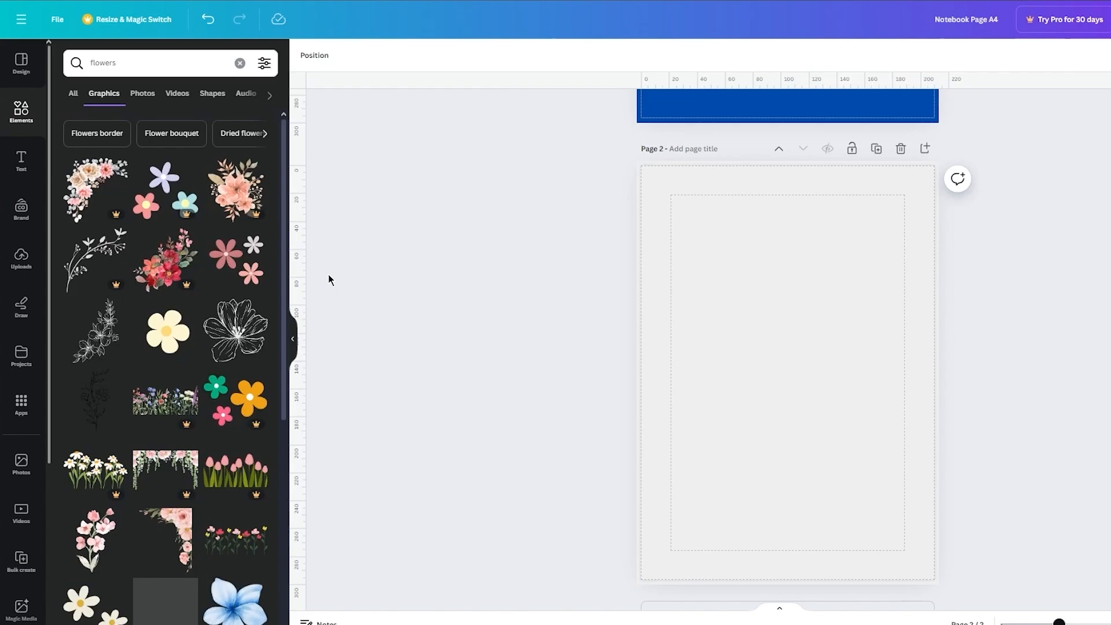
Step: Add the graphic of three red, grey and pink flowers to page 2, enlarge it and place it over the lower-right corner
click(239, 277)
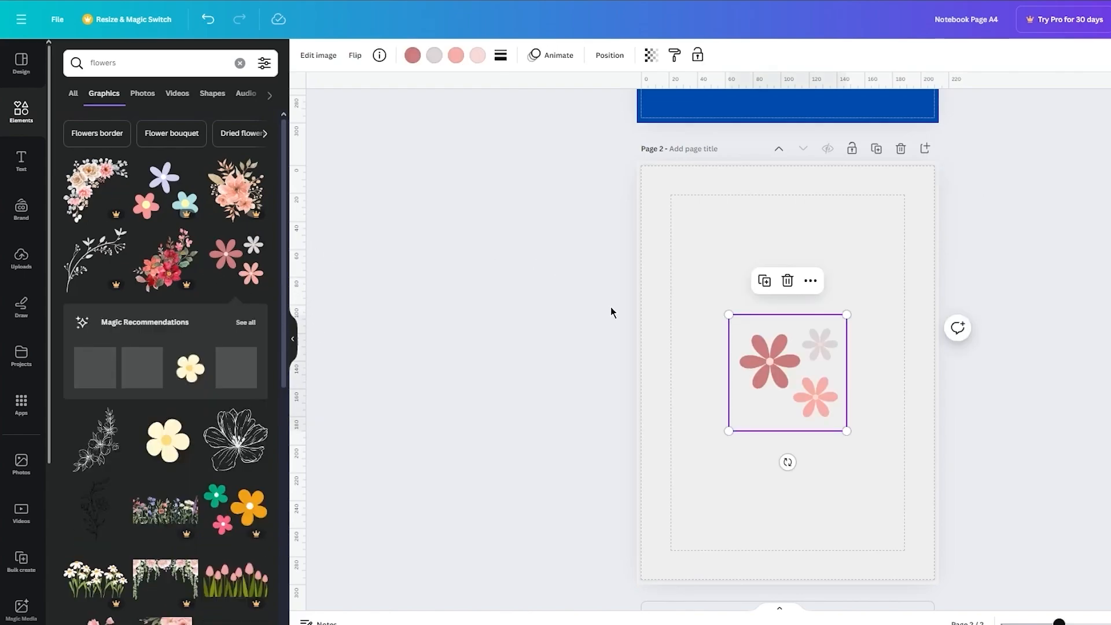
drag(848, 314, 912, 248)
drag(888, 337, 939, 515)
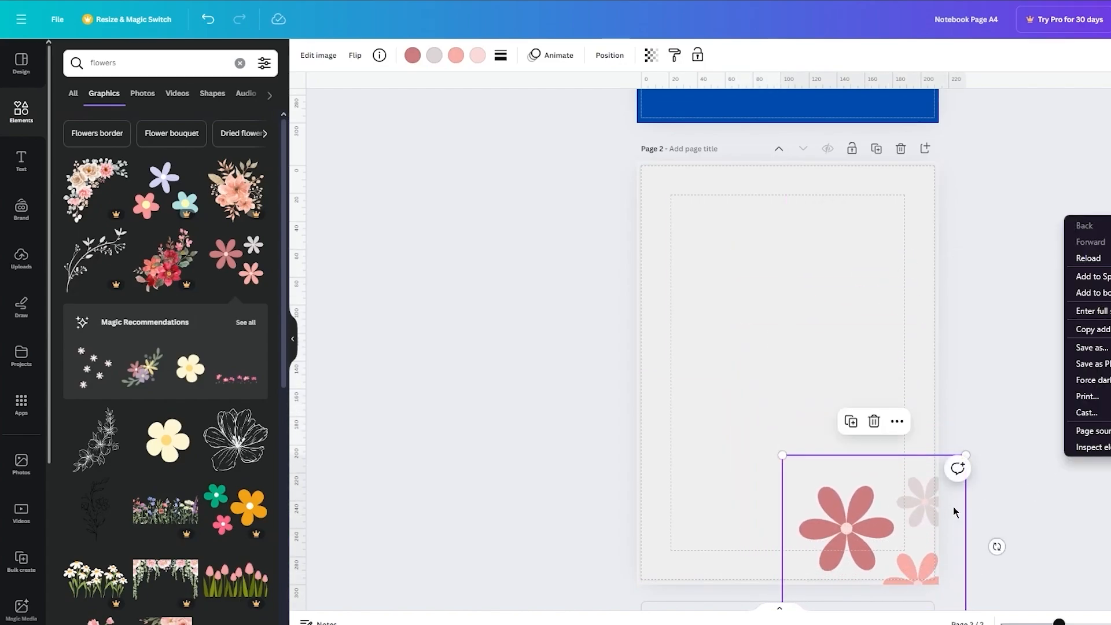
Step: Fade the three-flower graphic in the page's lower-right corner by lowering its transparency value
click(651, 55)
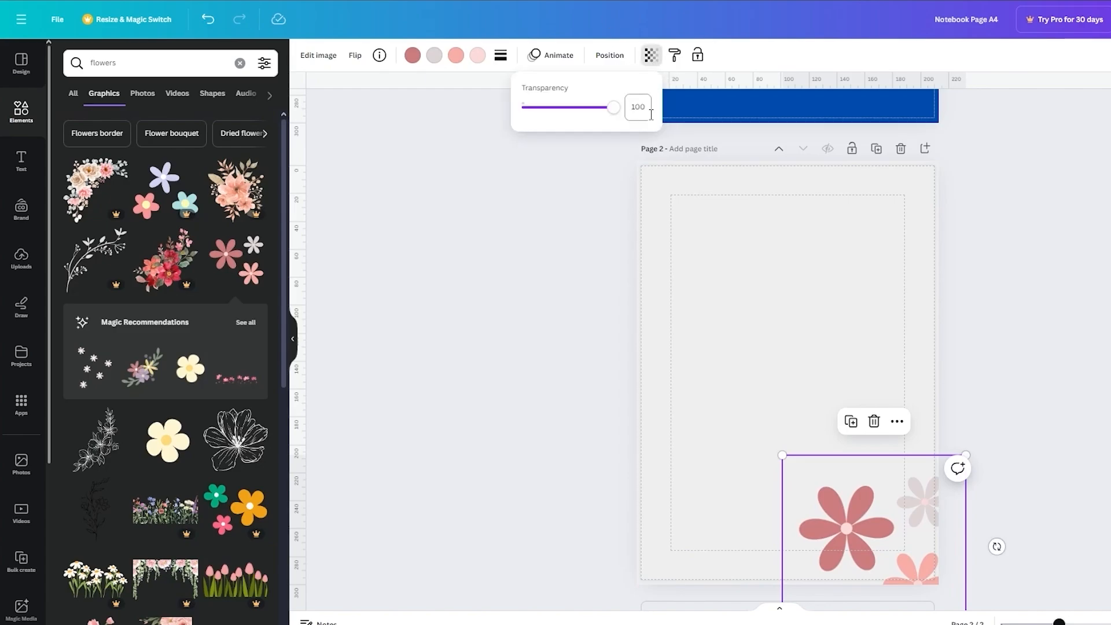
drag(613, 107, 552, 114)
click(602, 324)
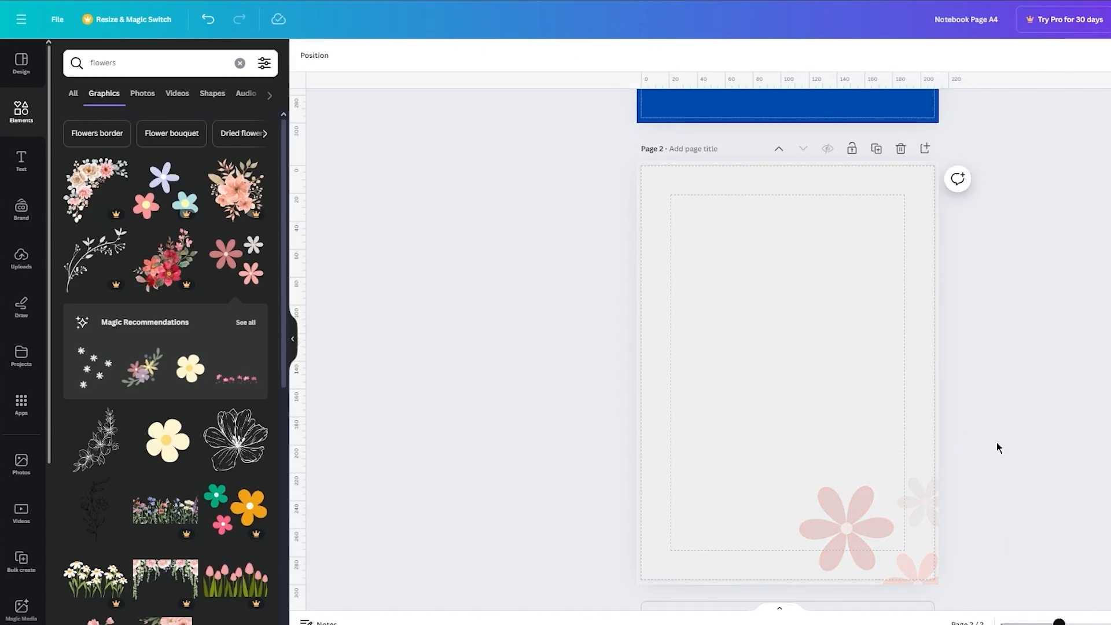
Step: Add the pink rose corner graphic to page 2, shrink it and fit it into the upper-left corner
scroll(224, 371, down, 2)
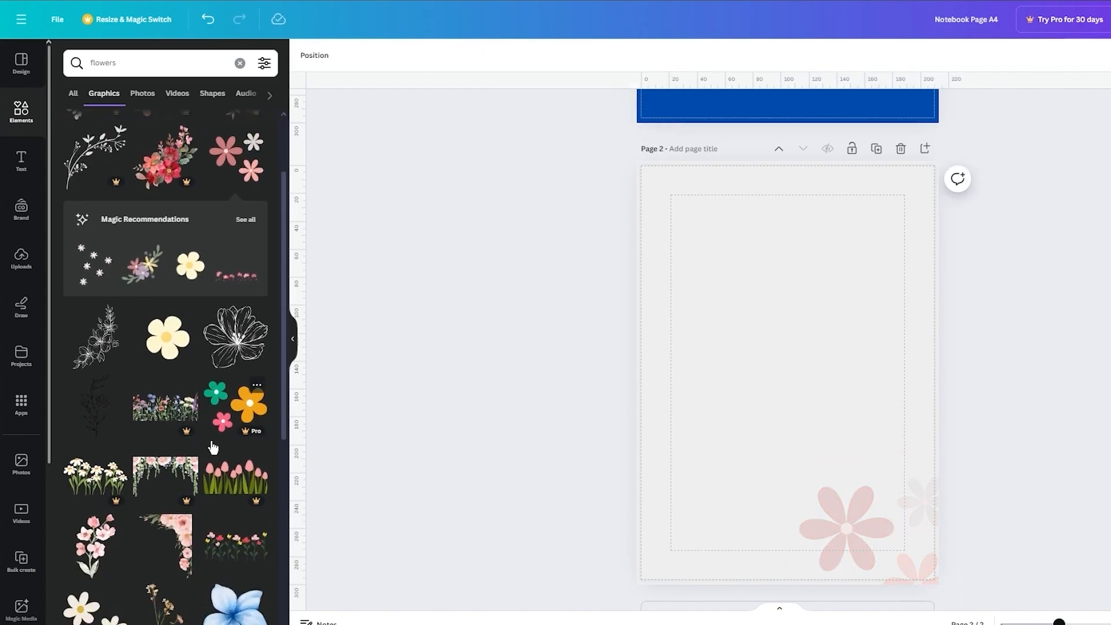
scroll(194, 412, down, 2)
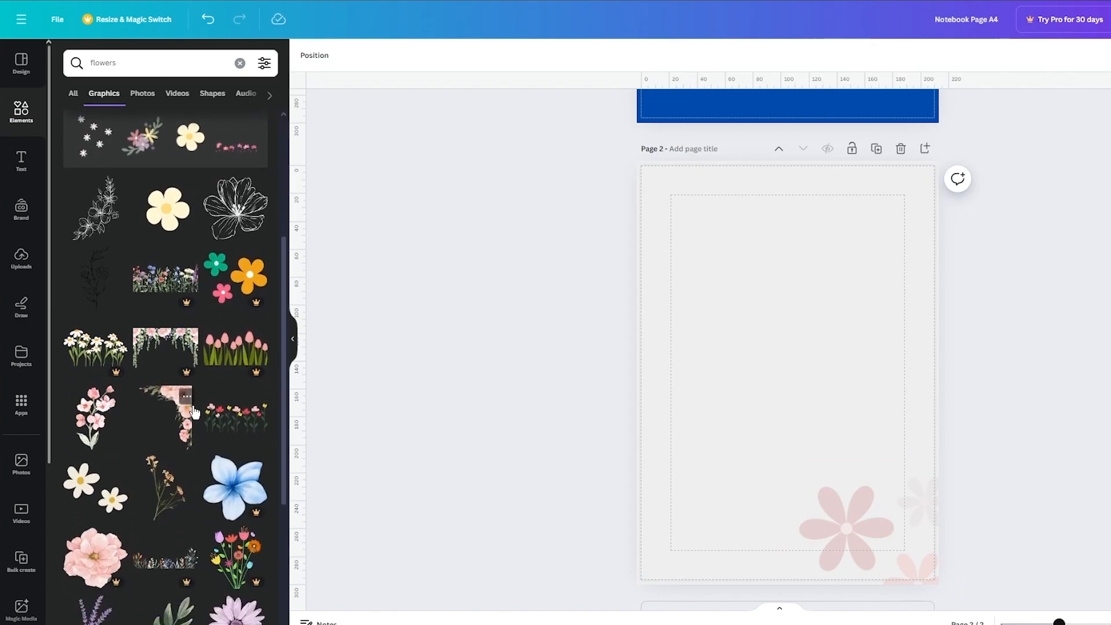
click(163, 417)
drag(788, 547, 987, 371)
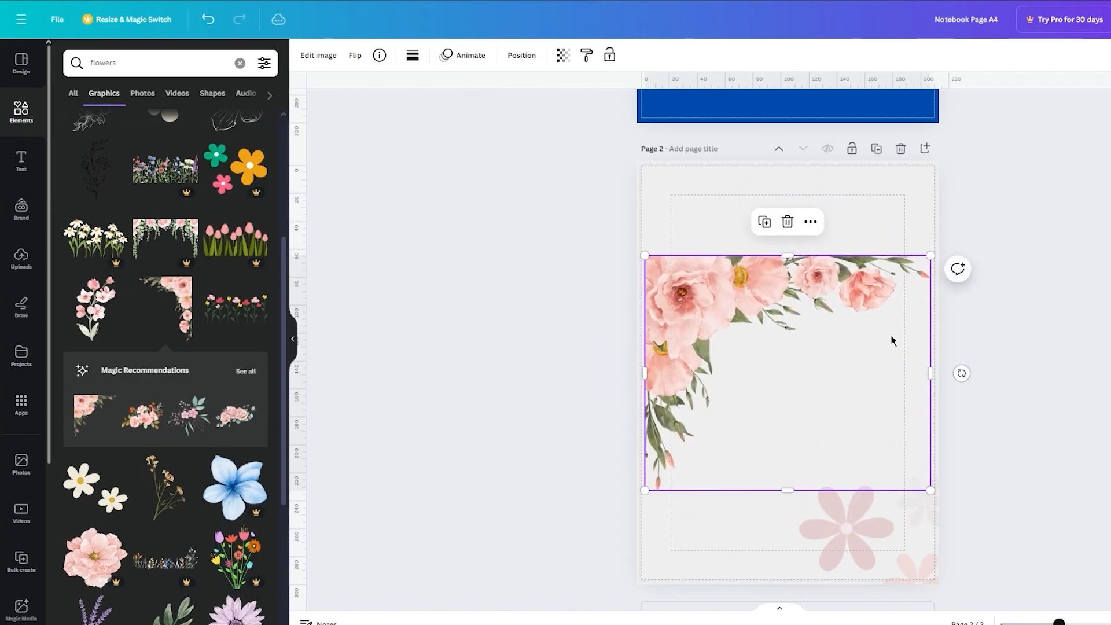
drag(818, 300, 818, 239)
drag(930, 193, 747, 286)
drag(688, 340, 678, 184)
Step: Fade the rose graphic in the page's upper-left corner to about half strength by lowering its transparency value
click(563, 55)
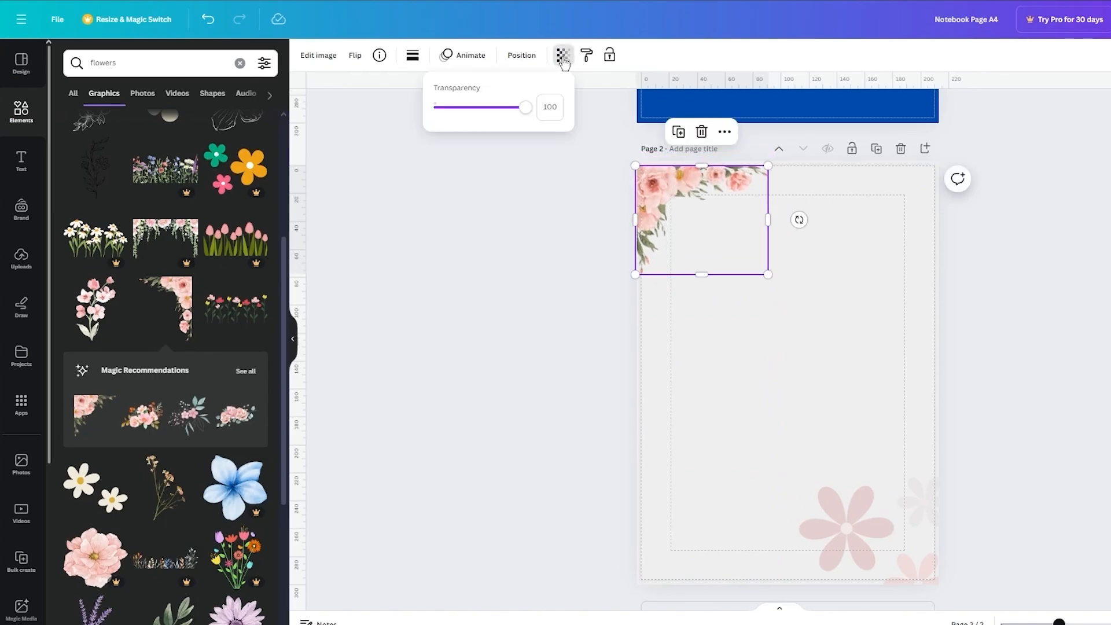
drag(523, 107, 479, 118)
click(491, 187)
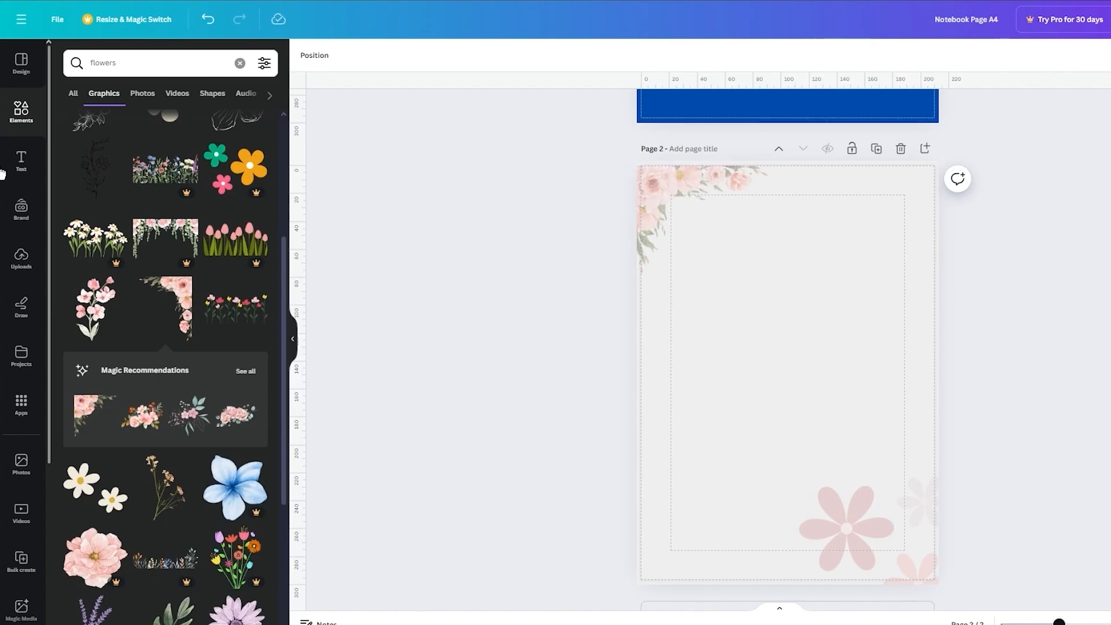
Step: Search the graphics for "lines"
click(161, 60)
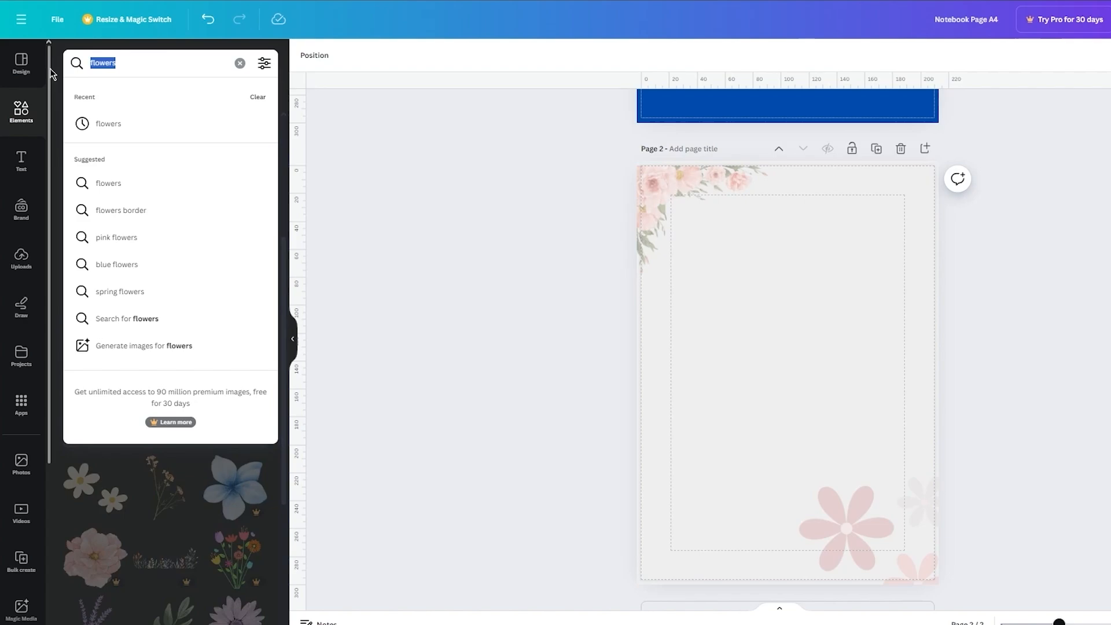
text(lines)
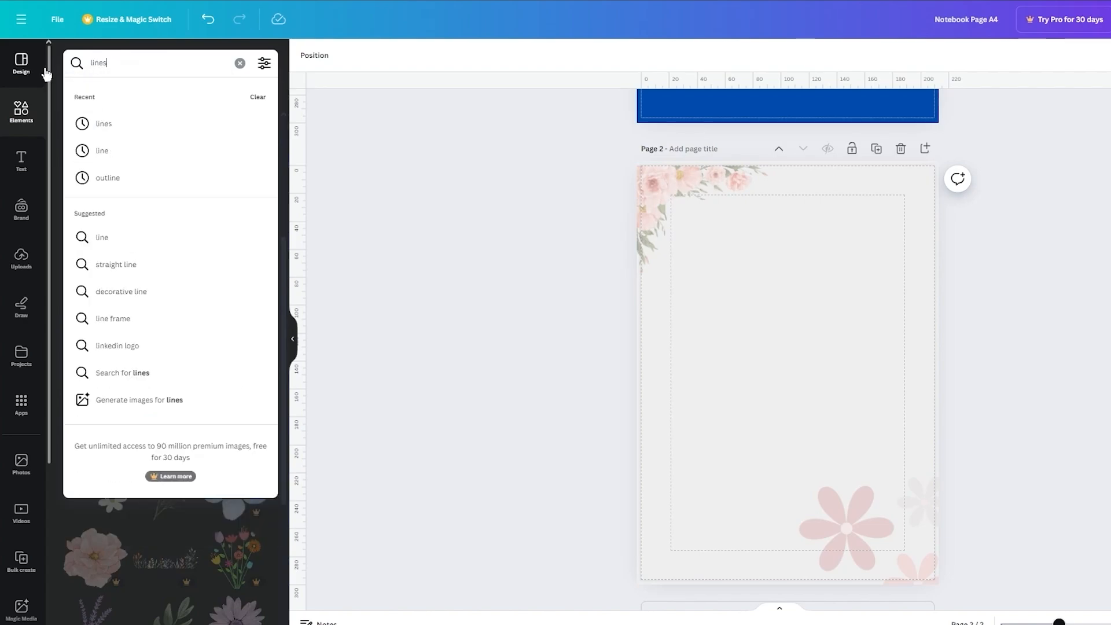
key(Return)
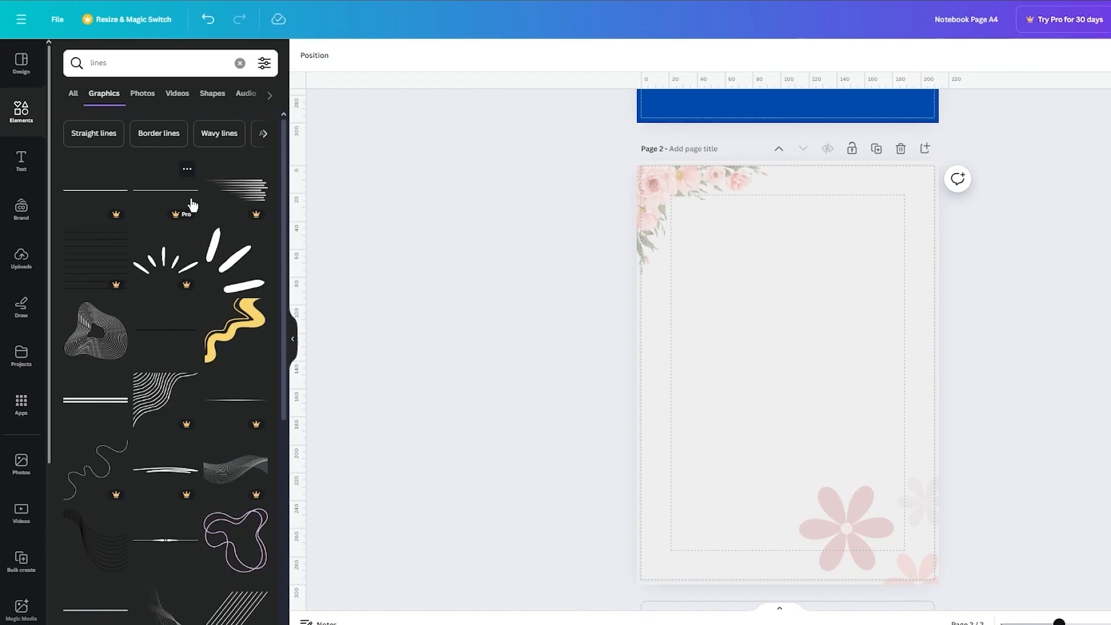
scroll(165, 452, down, 3)
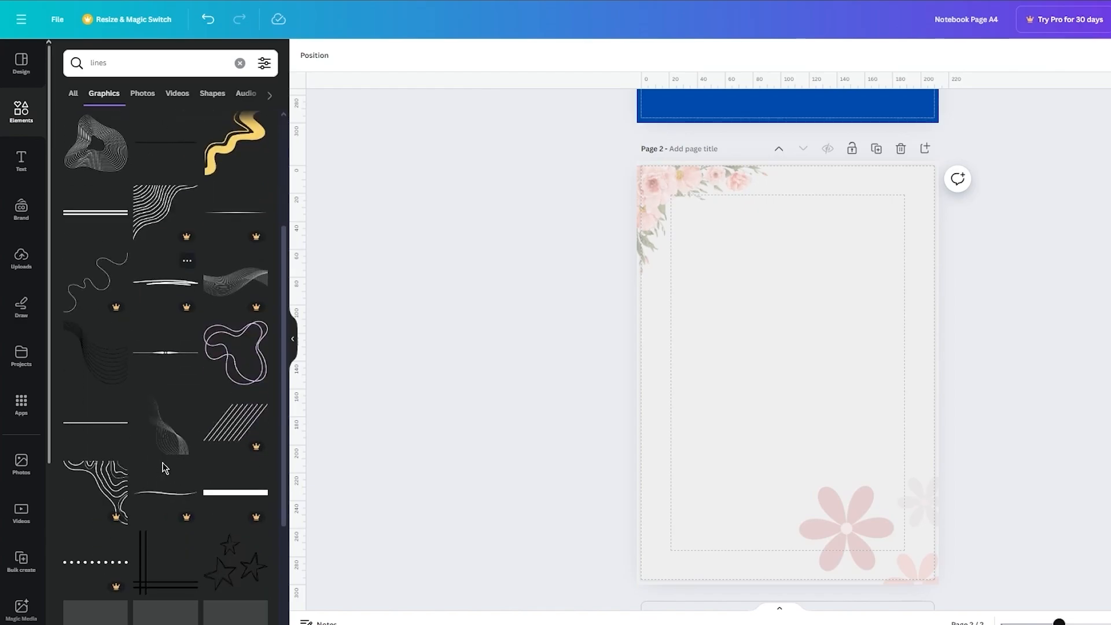
click(96, 436)
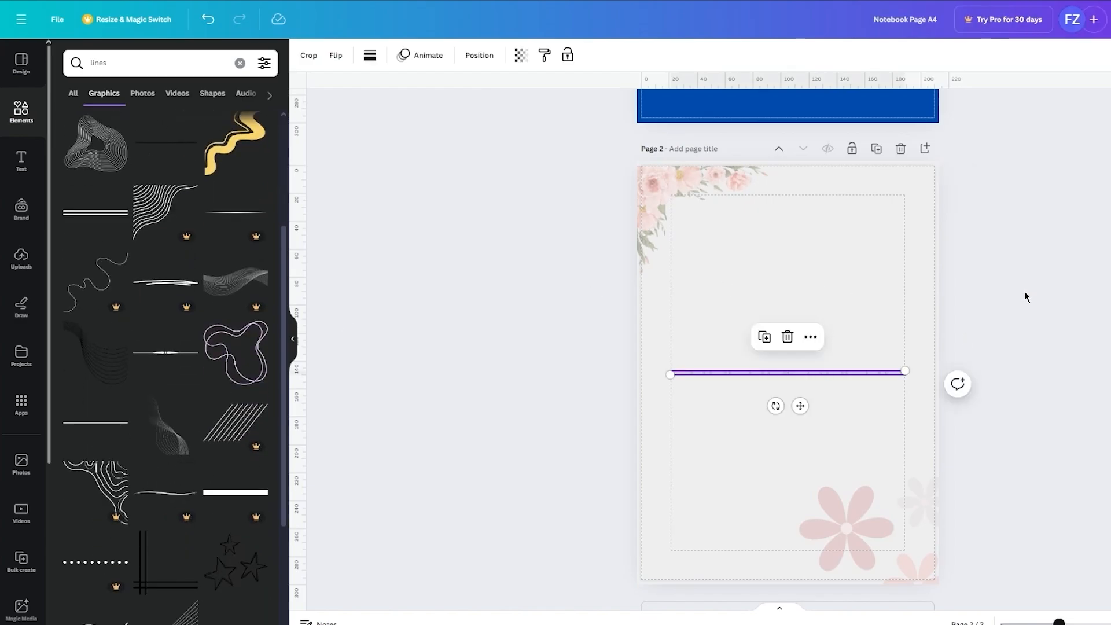
click(830, 373)
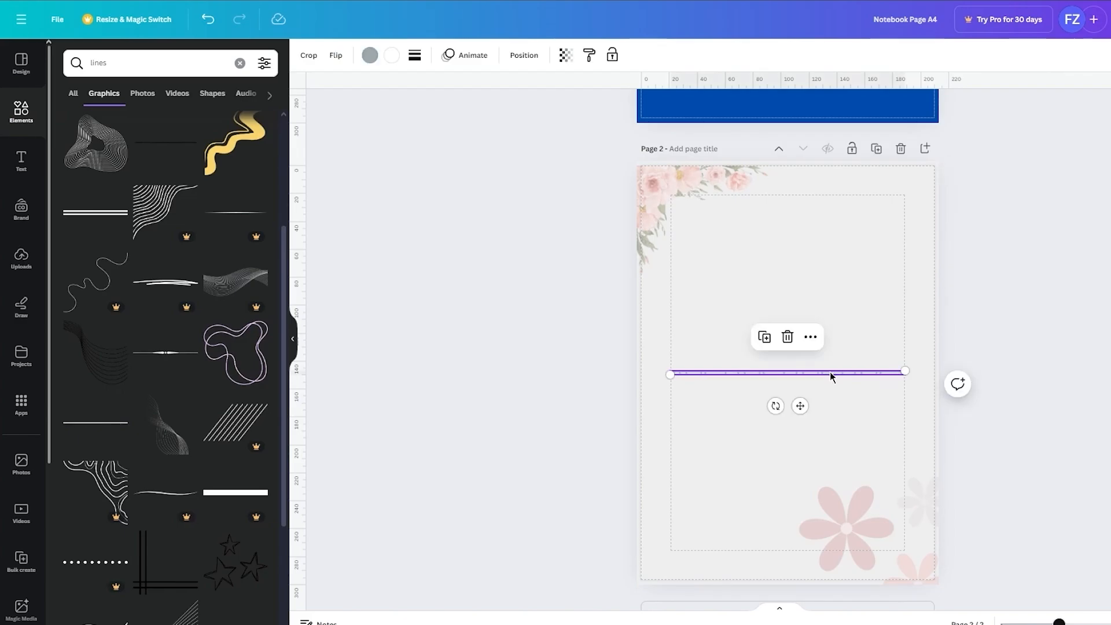
key(Delete)
scroll(157, 271, up, 4)
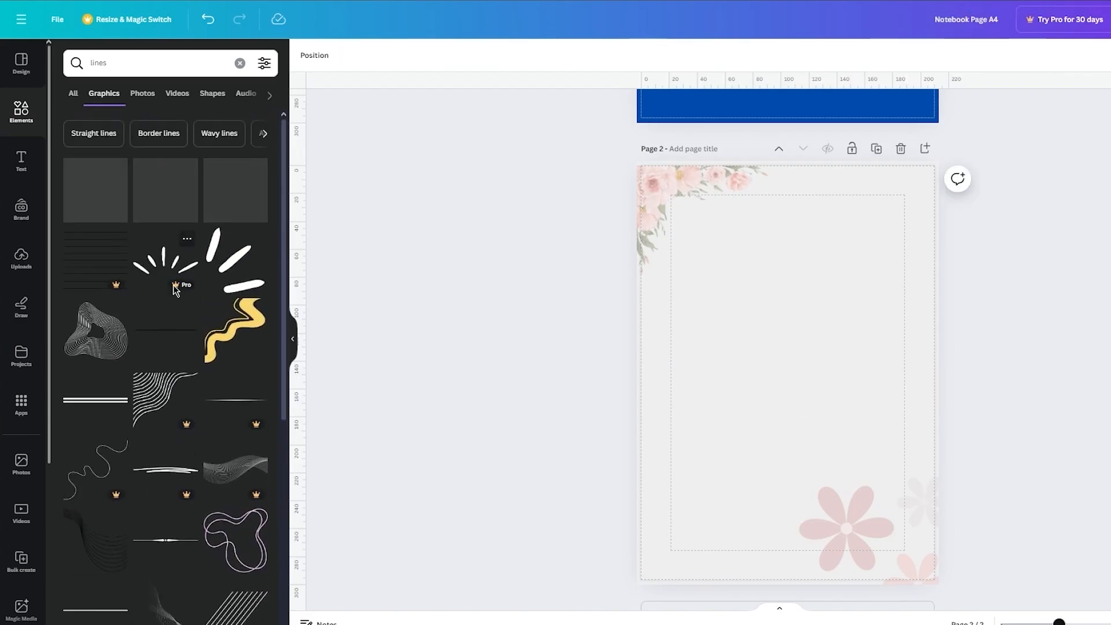
Step: Add the thin black line graphic to page 2, place it near the top of the margin area and stretch it across the margin width
click(169, 344)
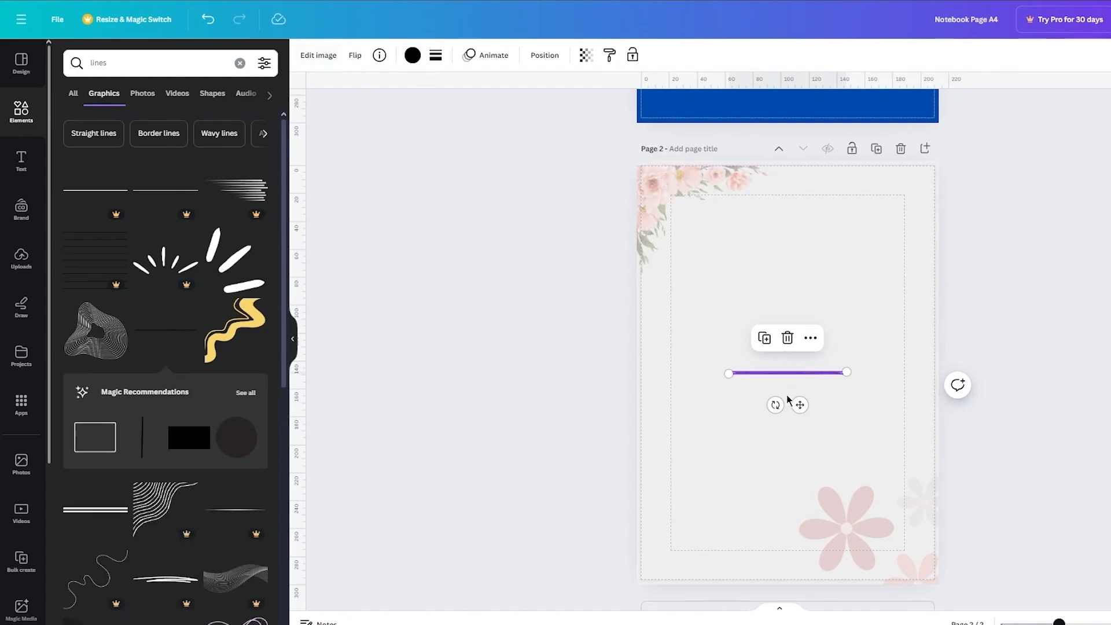
drag(800, 404, 741, 263)
click(1042, 243)
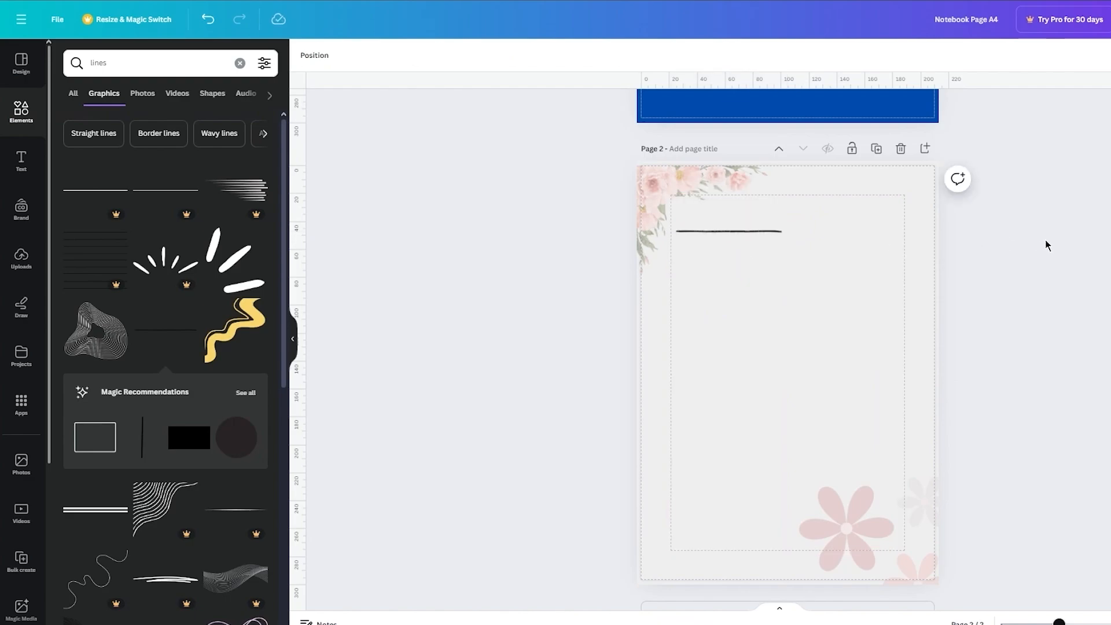
click(751, 231)
click(783, 232)
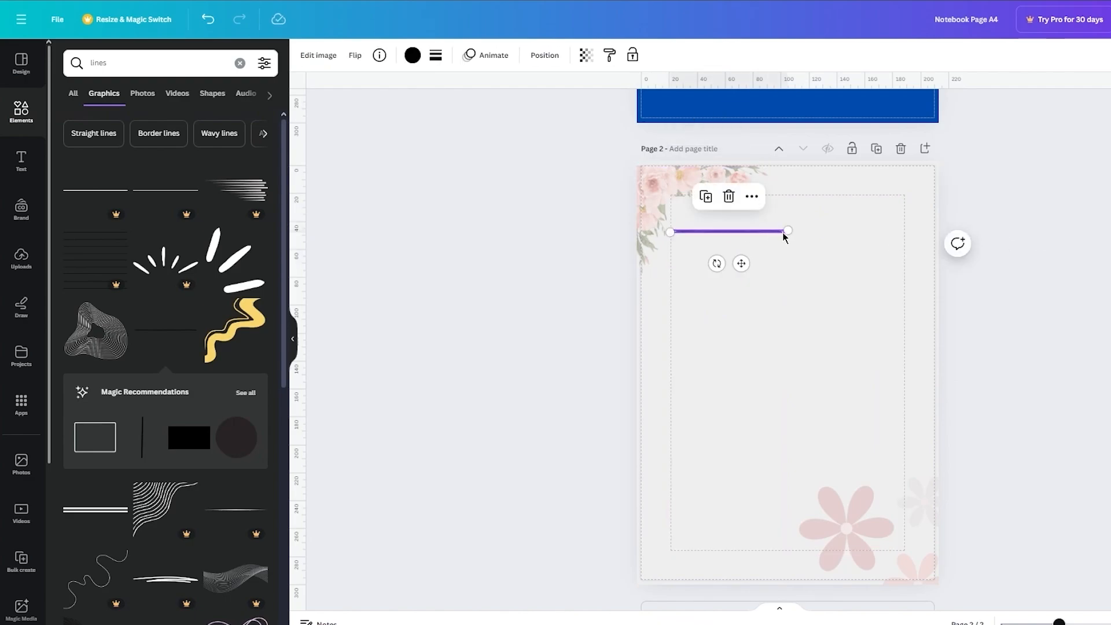
drag(789, 230, 847, 234)
click(994, 219)
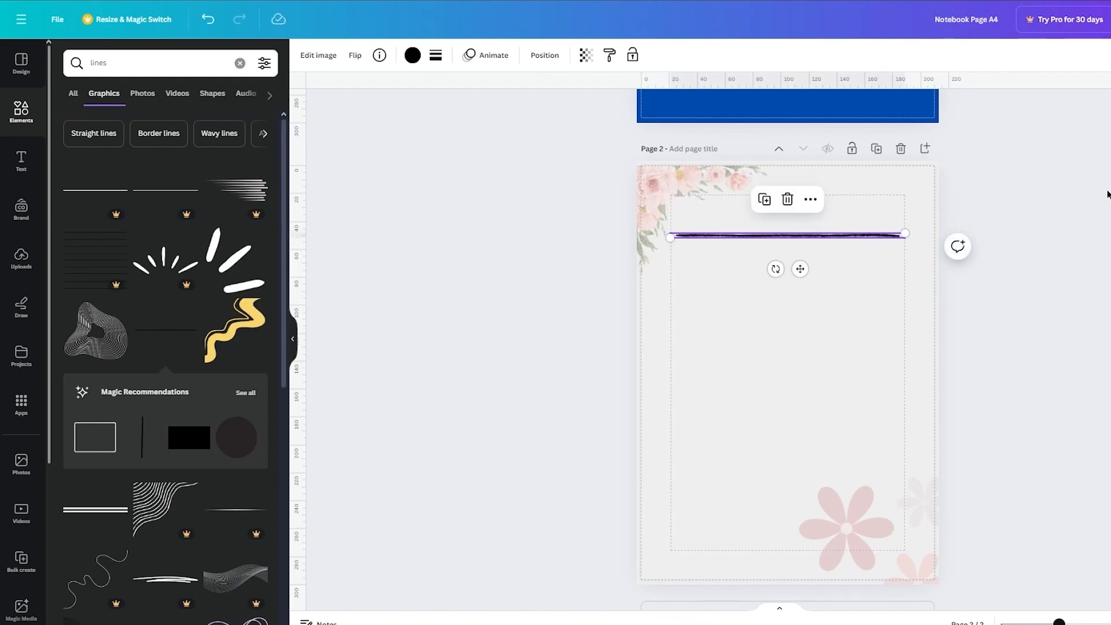
click(957, 219)
Step: Duplicate the black line twice and align the copies below it with equal spacing
click(870, 235)
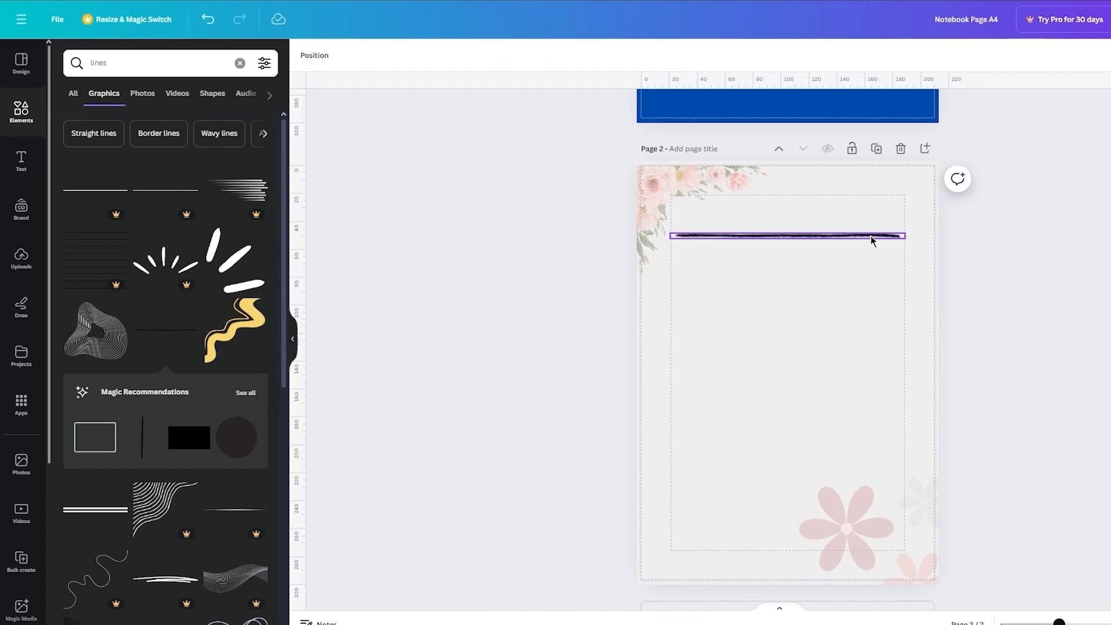
key(ctrl+d)
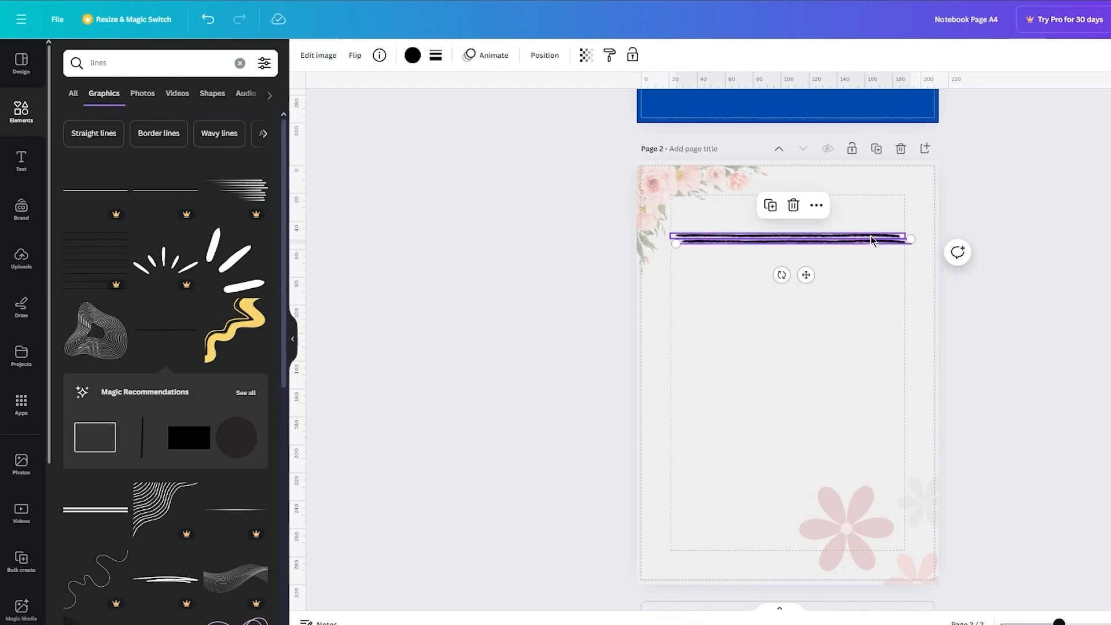
drag(805, 277, 799, 299)
key(ctrl+d)
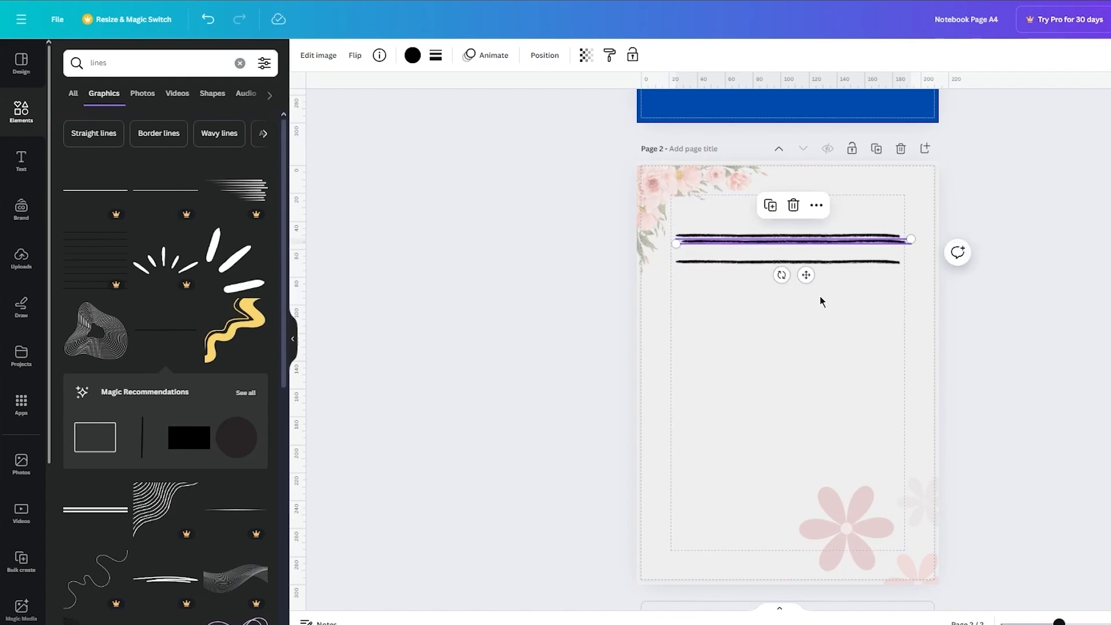
drag(806, 275, 802, 331)
click(955, 309)
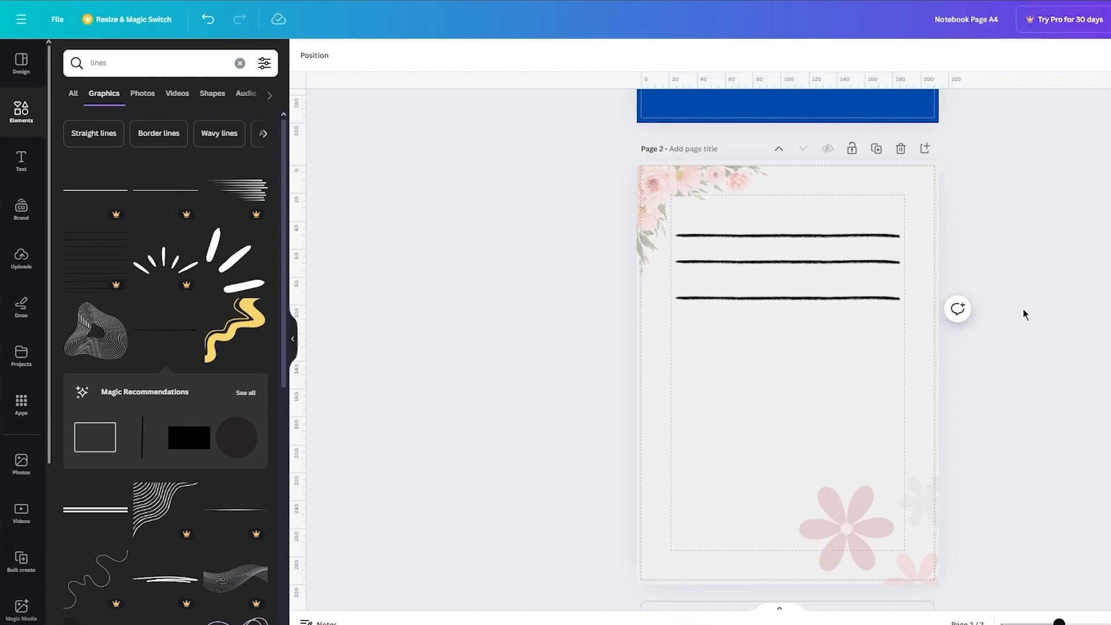
drag(844, 269, 844, 274)
click(1049, 250)
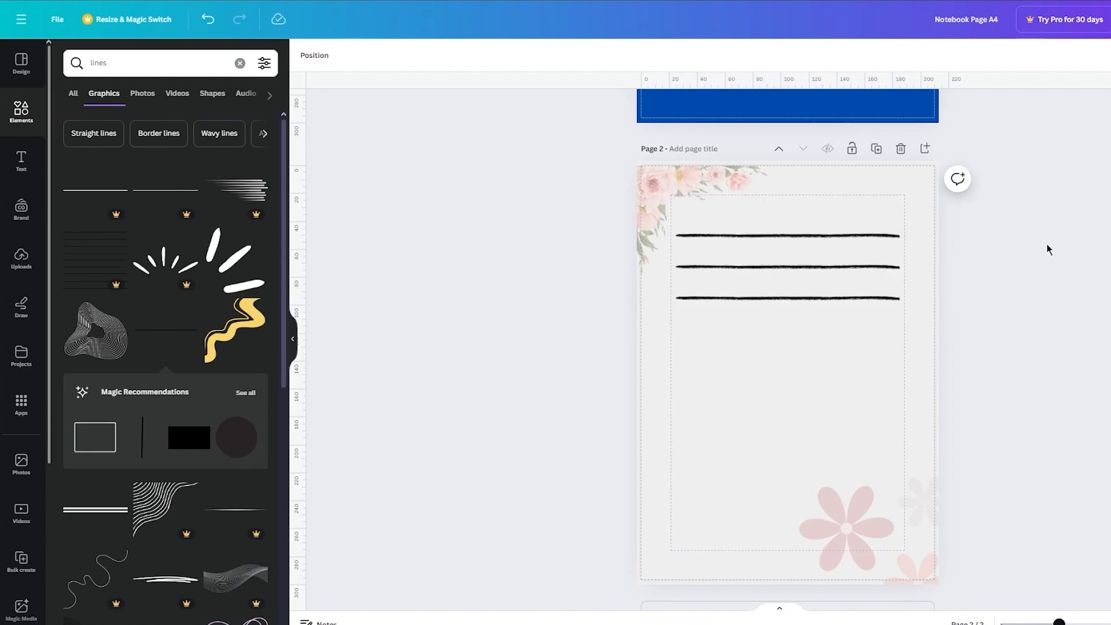
Step: Duplicate the third line twice and continue the same spacing downward, making five writing lines
click(794, 299)
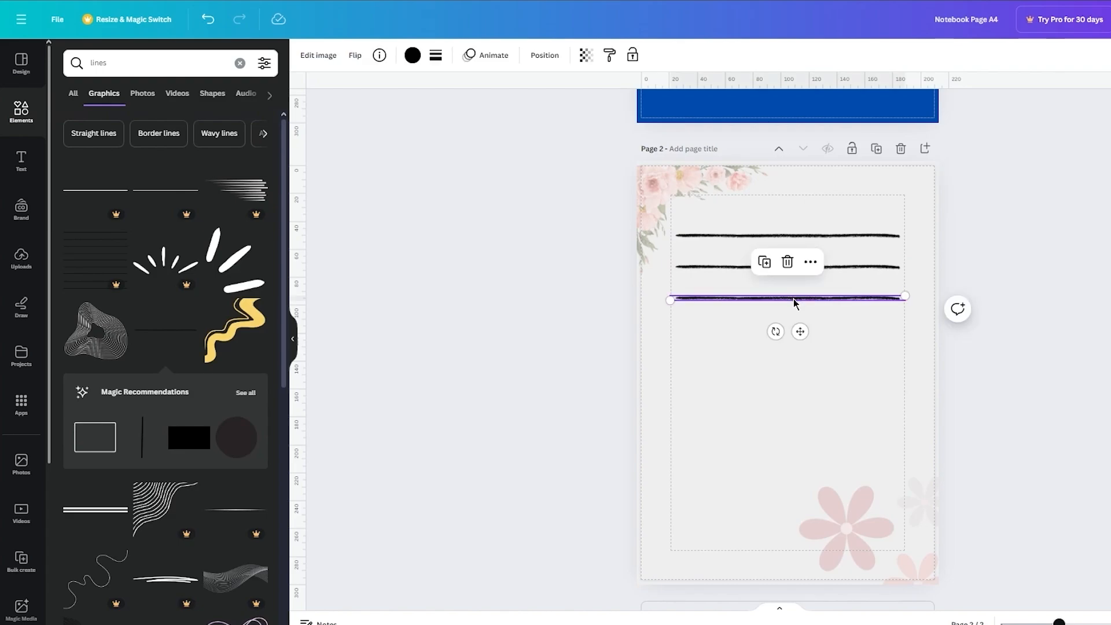
key(ctrl+d)
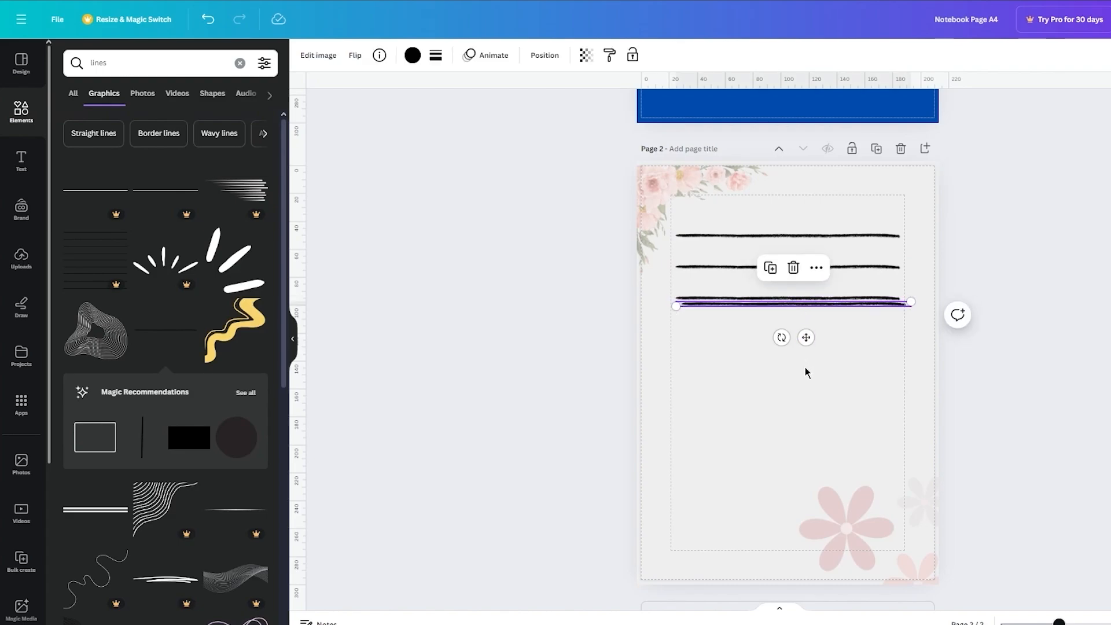
drag(806, 336, 802, 362)
key(ctrl+d)
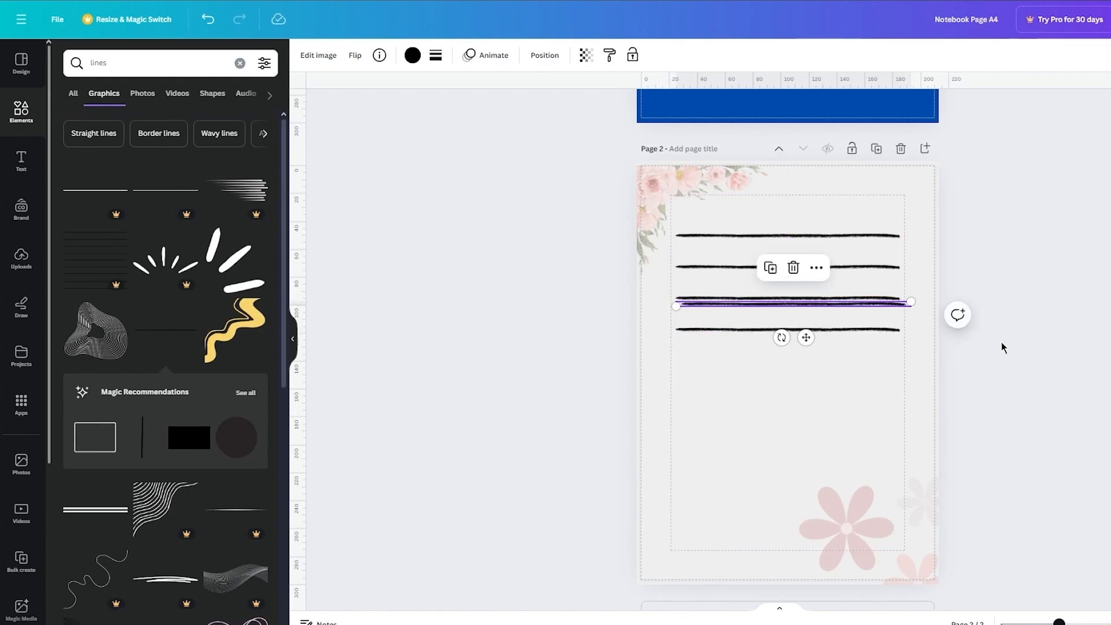
drag(807, 339, 810, 221)
Step: Duplicate all five lines together and place the copies below them at the same spacing, filling the page with ten lines
click(849, 350)
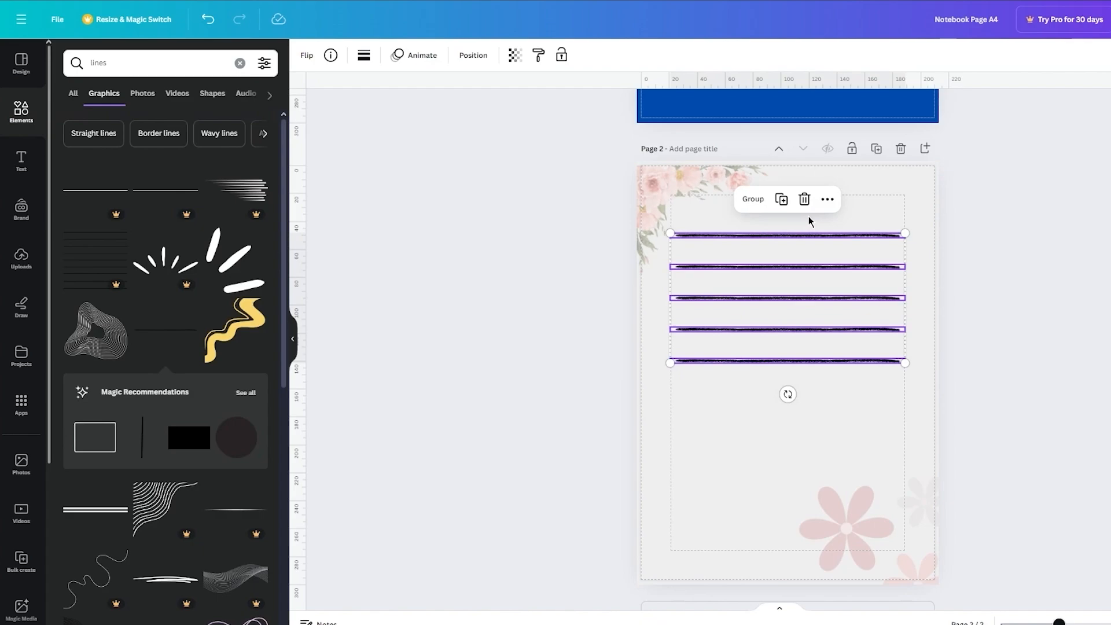
key(ctrl+d)
drag(846, 276, 841, 419)
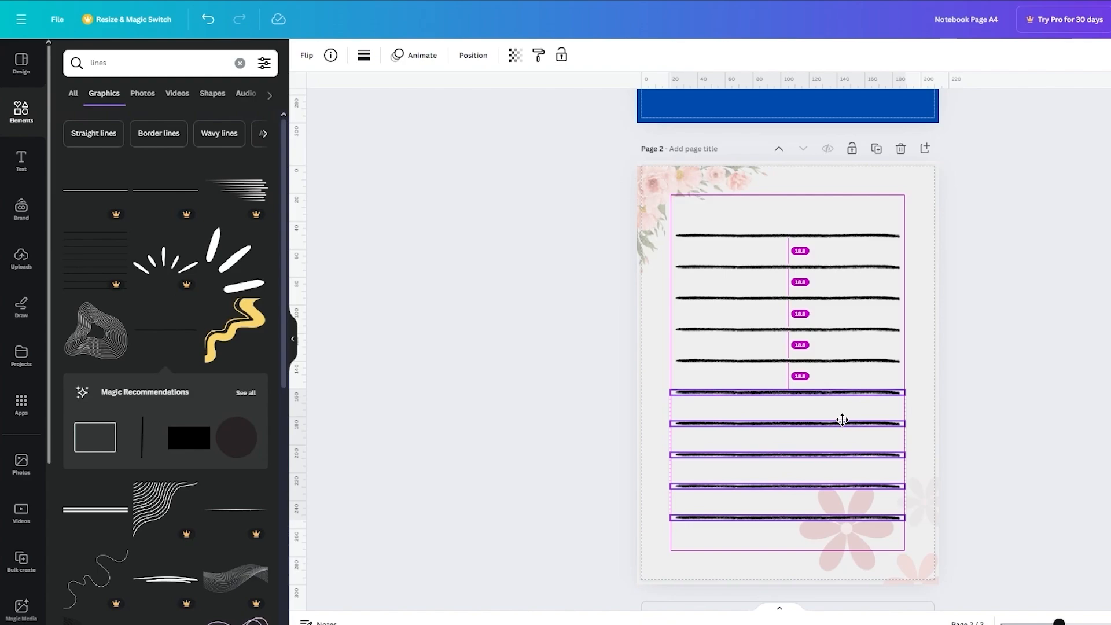
click(1080, 354)
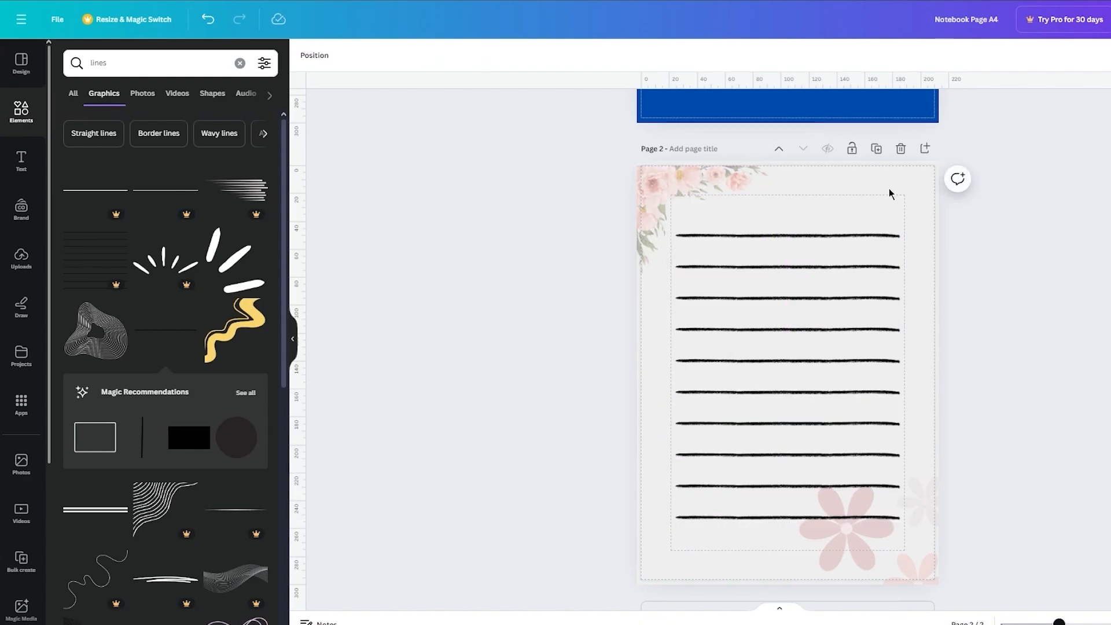
Step: Add a heading text box with the page number "1" to page 2
click(21, 159)
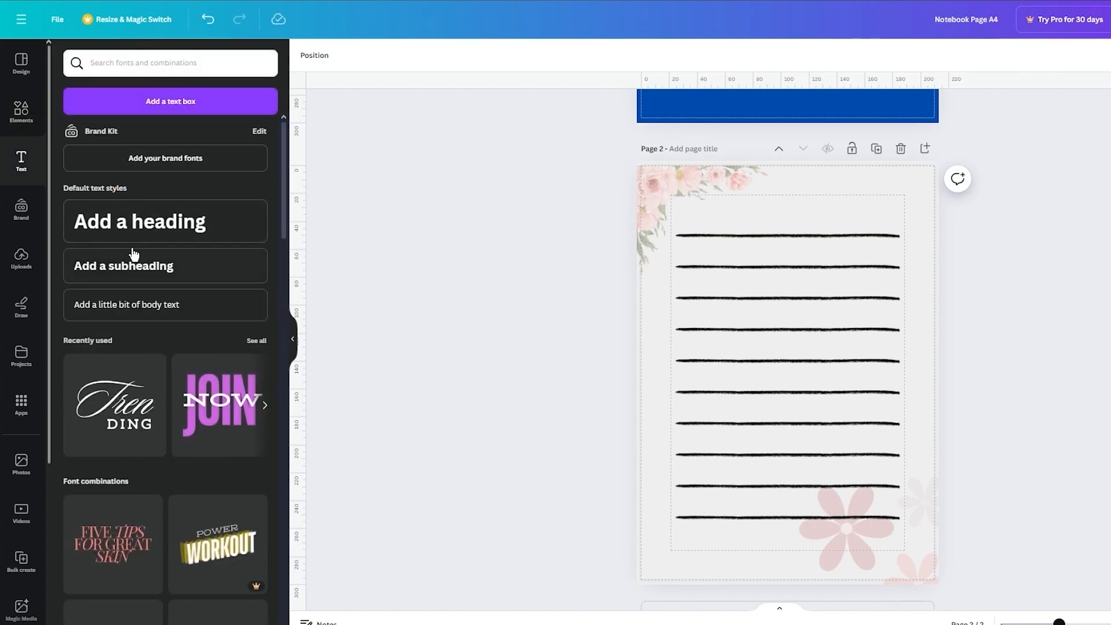
click(159, 233)
text(1)
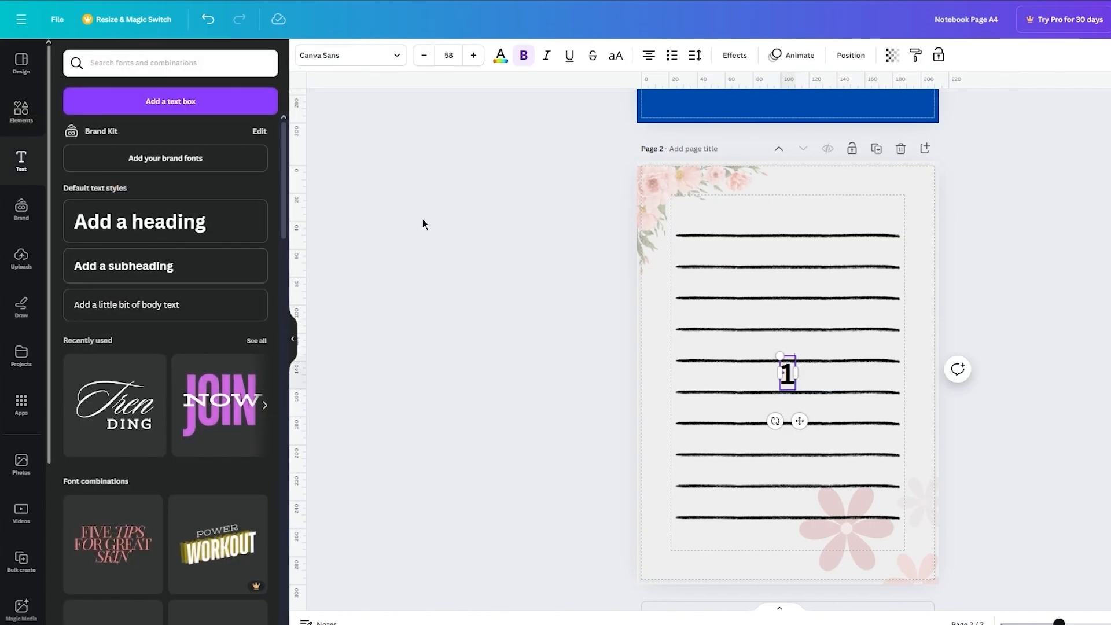
Step: Give the page number 1 a Background effect in the document's blue and color the digit white
click(727, 57)
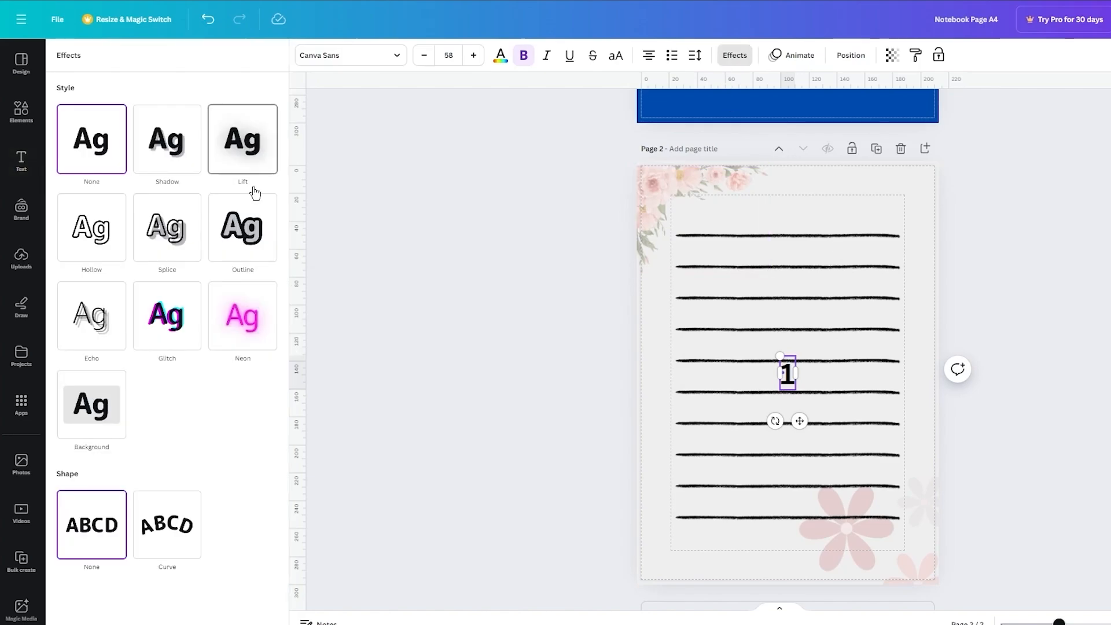
click(92, 406)
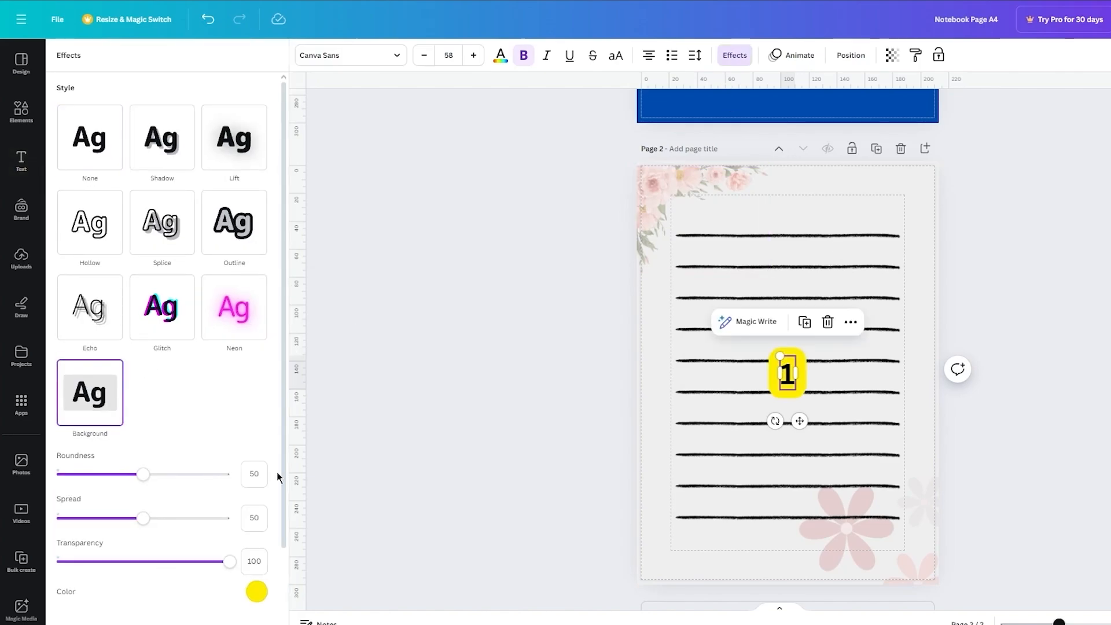
click(256, 591)
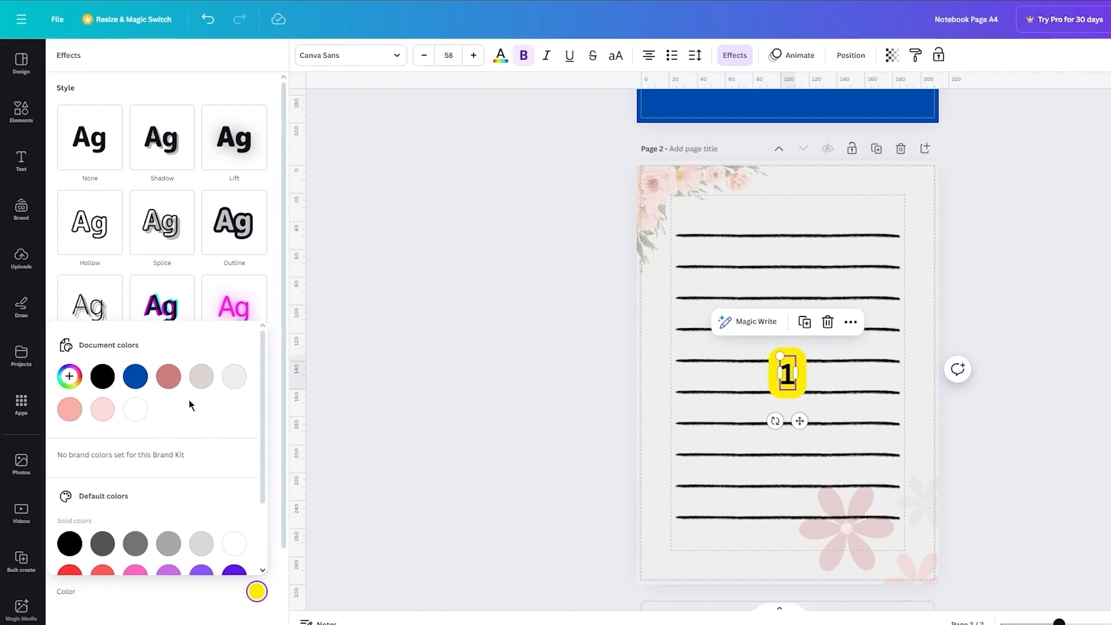
click(131, 379)
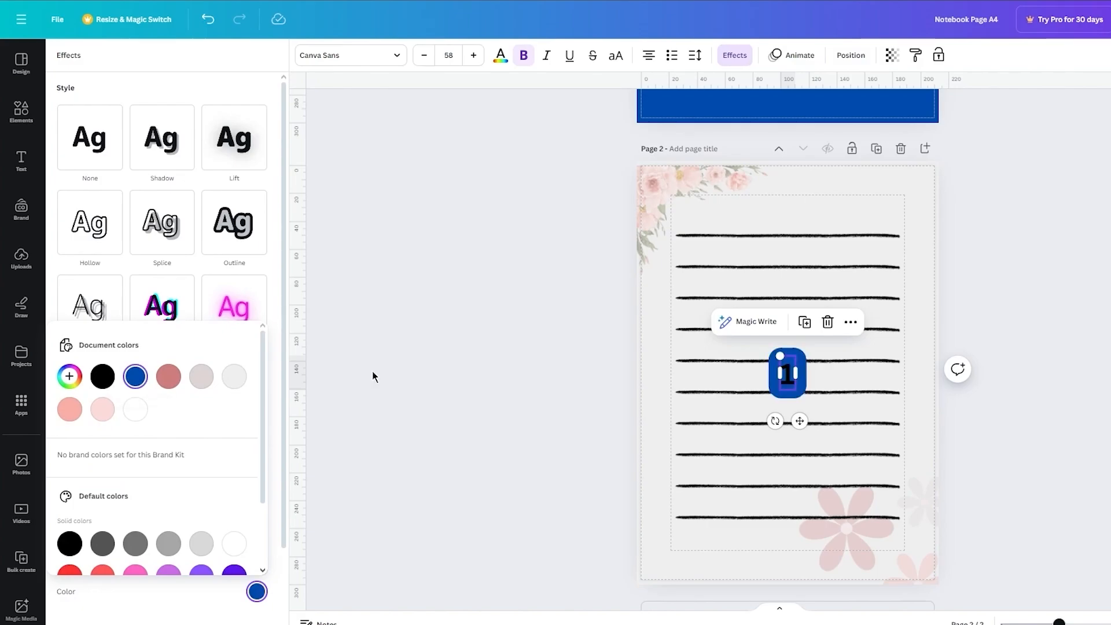
click(789, 377)
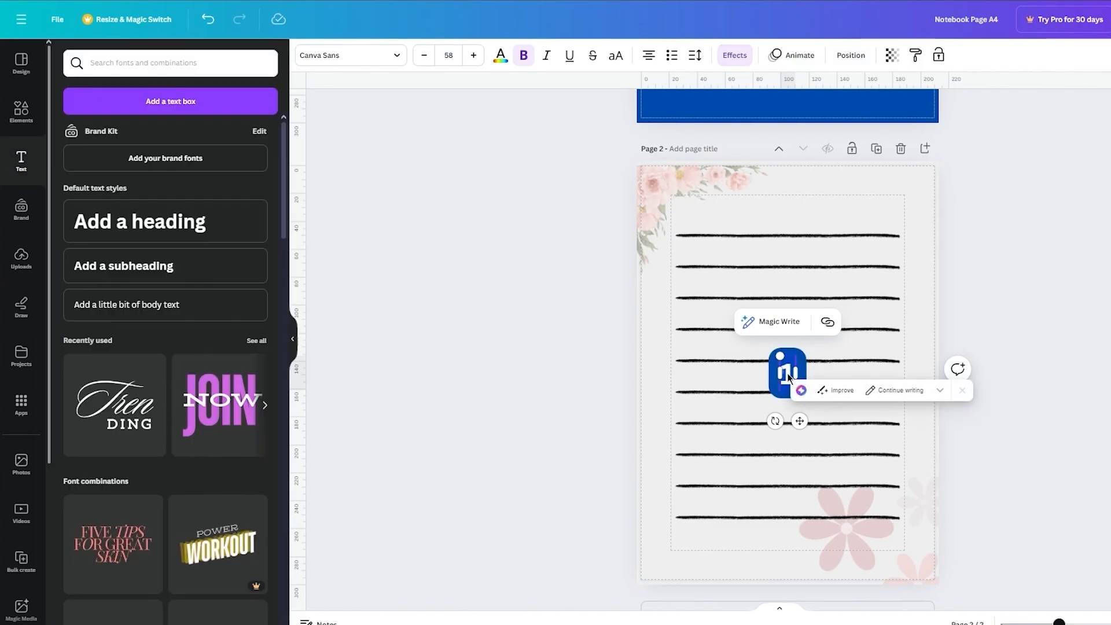
click(501, 58)
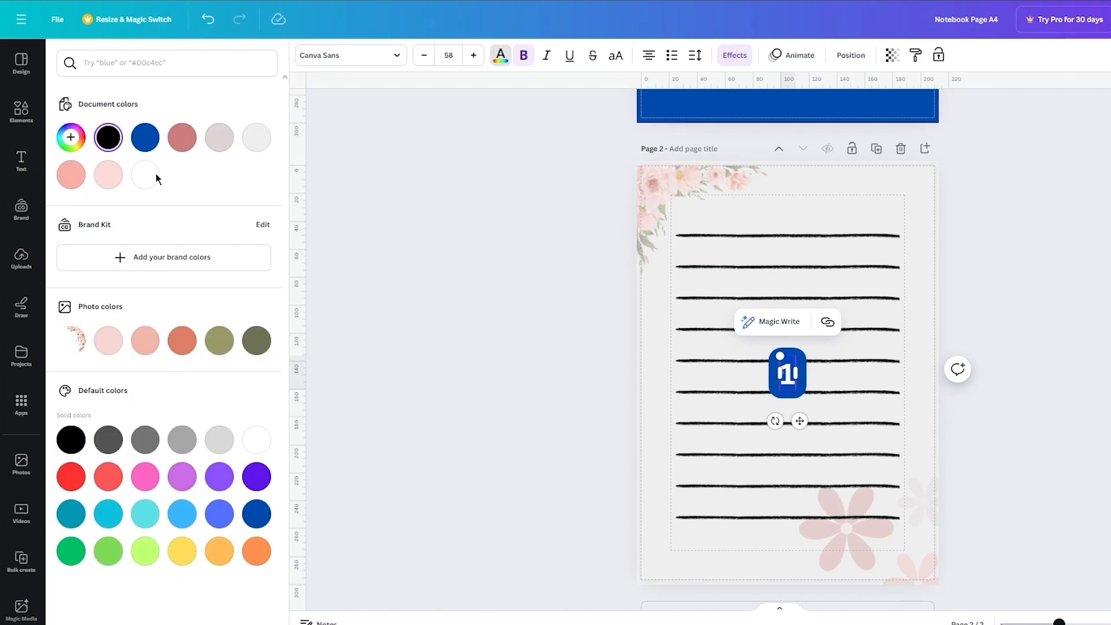
click(396, 255)
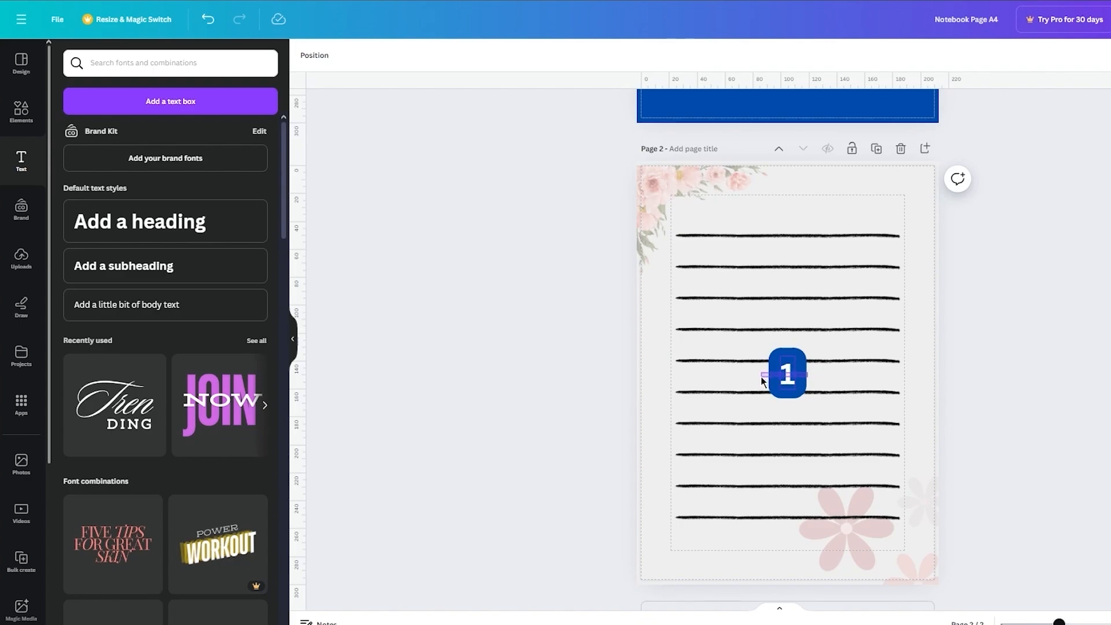
Step: Fade the page number badge by setting its transparency value to 39
click(762, 376)
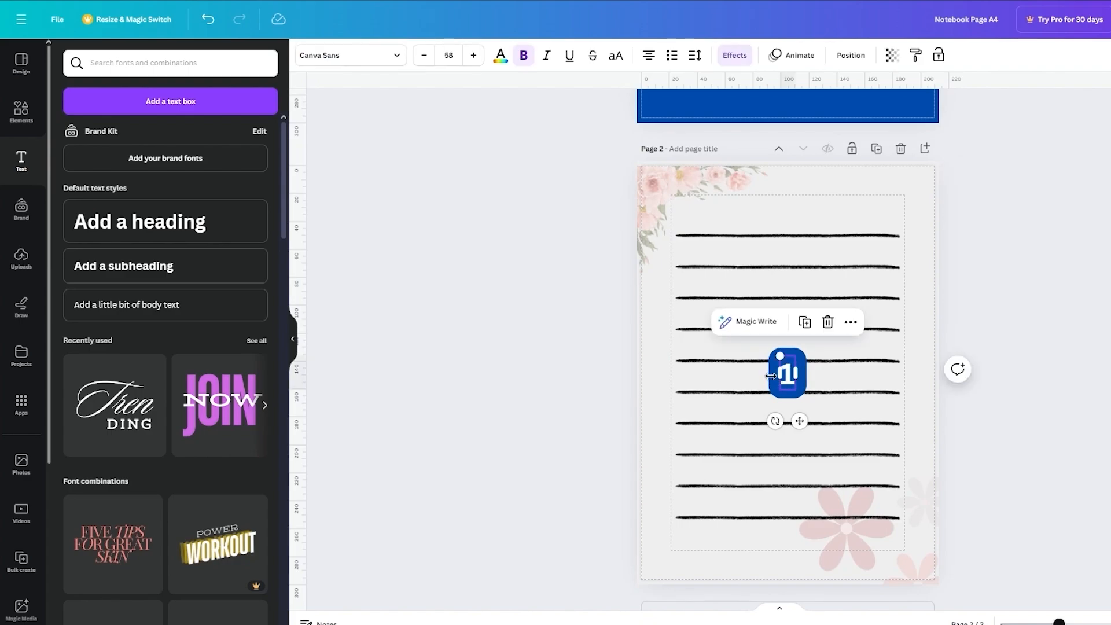
click(891, 56)
drag(853, 108, 800, 113)
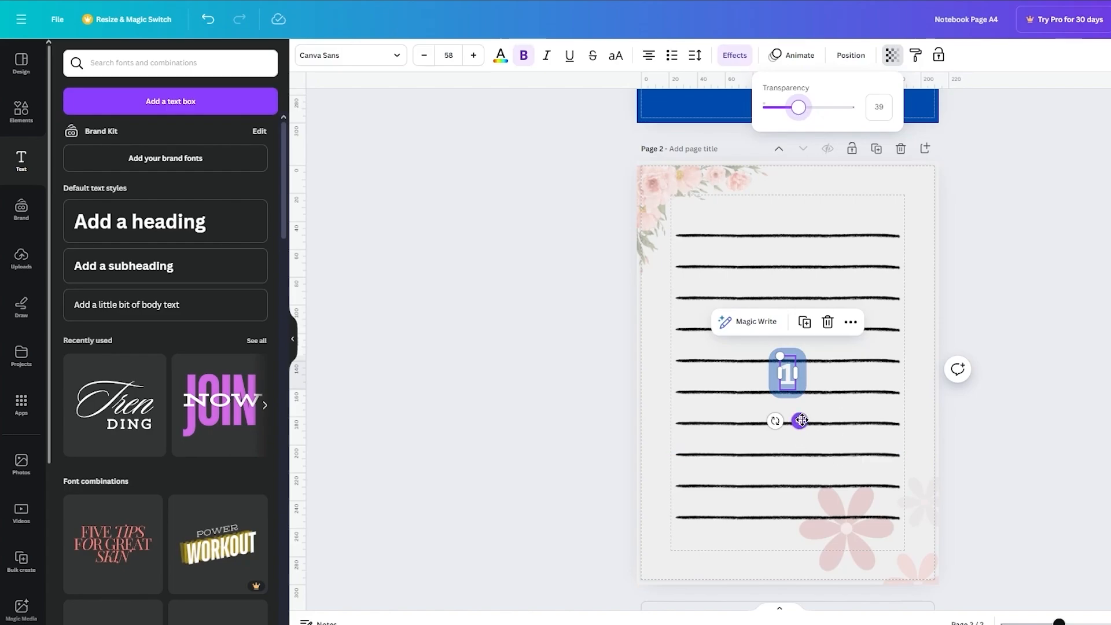
Step: Shrink the page number badge to font size 34.3 and place it in page 2's upper-right corner
drag(801, 421, 906, 249)
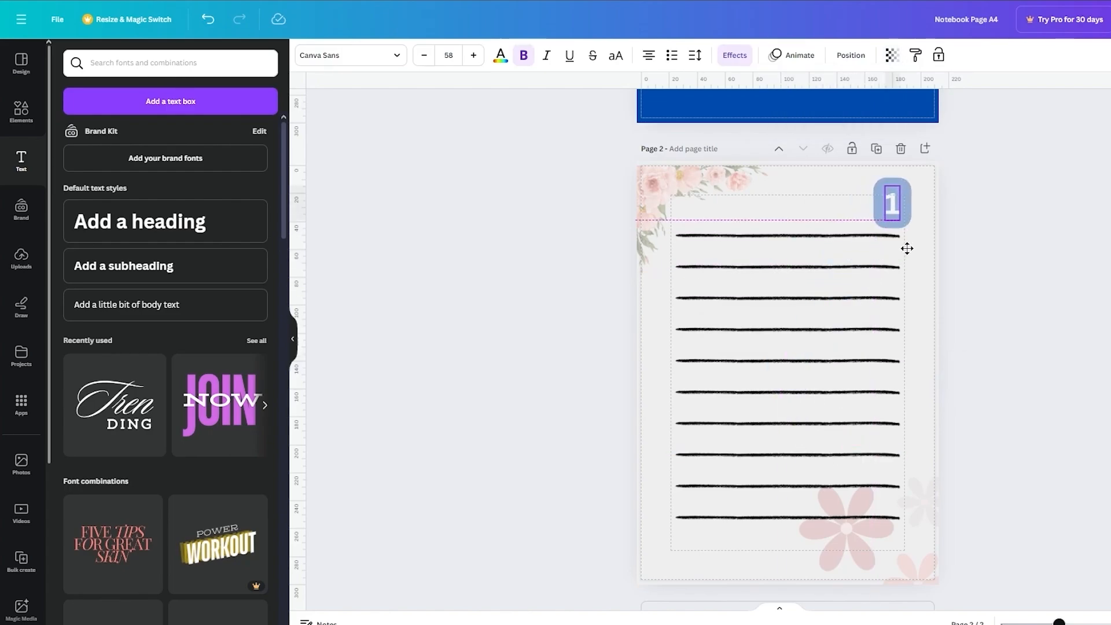
click(996, 223)
click(907, 191)
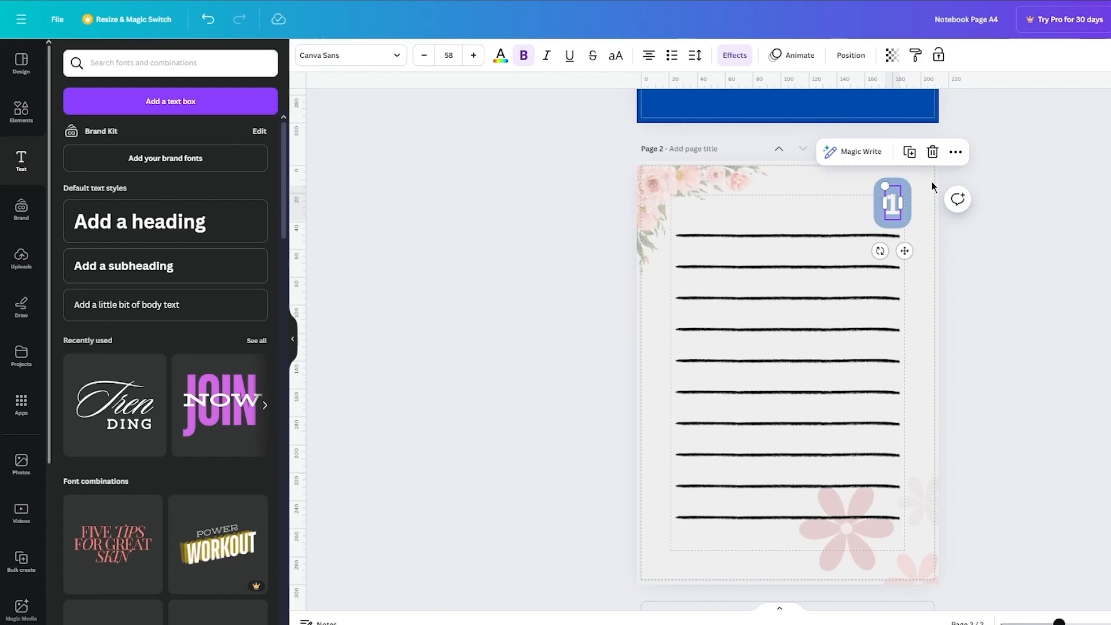
drag(884, 184, 934, 224)
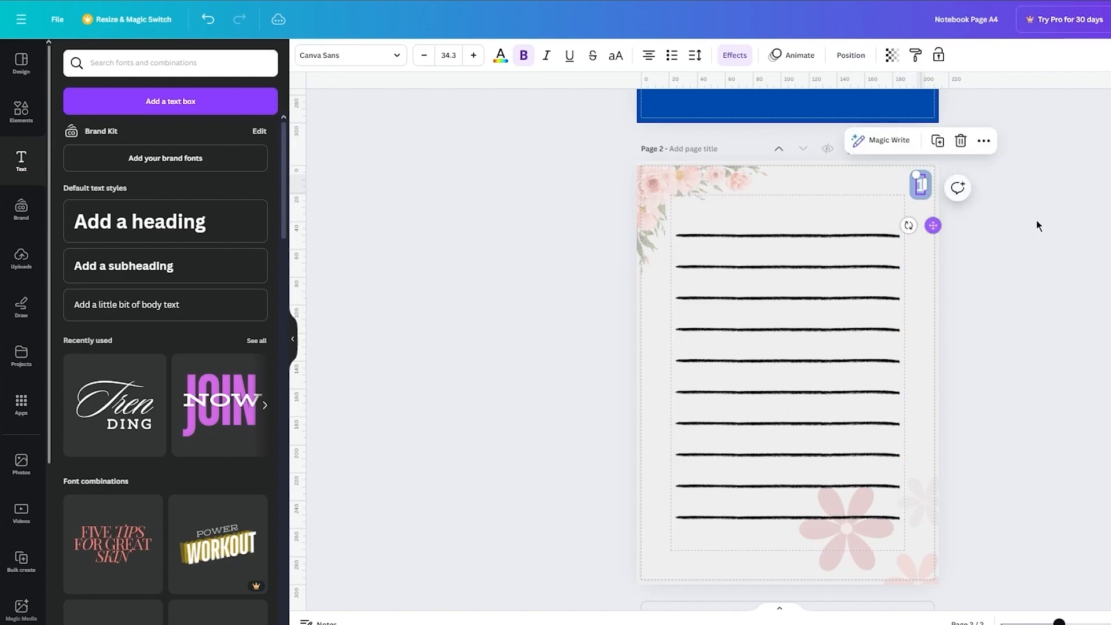
Step: Duplicate page 2 and change the page number badge on the copy to 2
click(1081, 223)
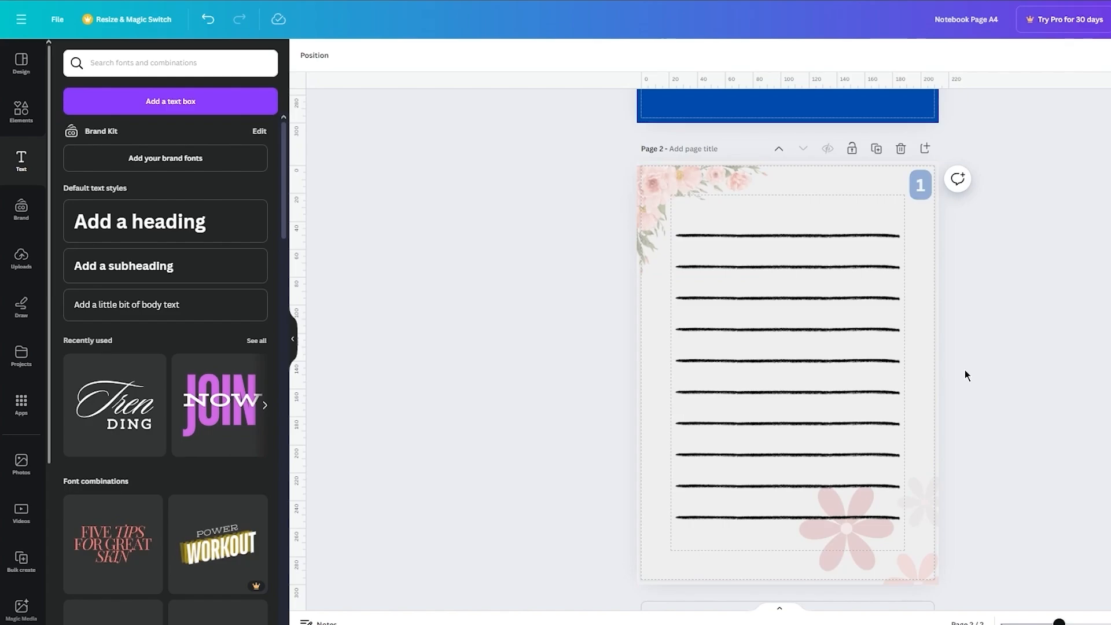
scroll(965, 371, down, 1)
scroll(965, 371, up, 1)
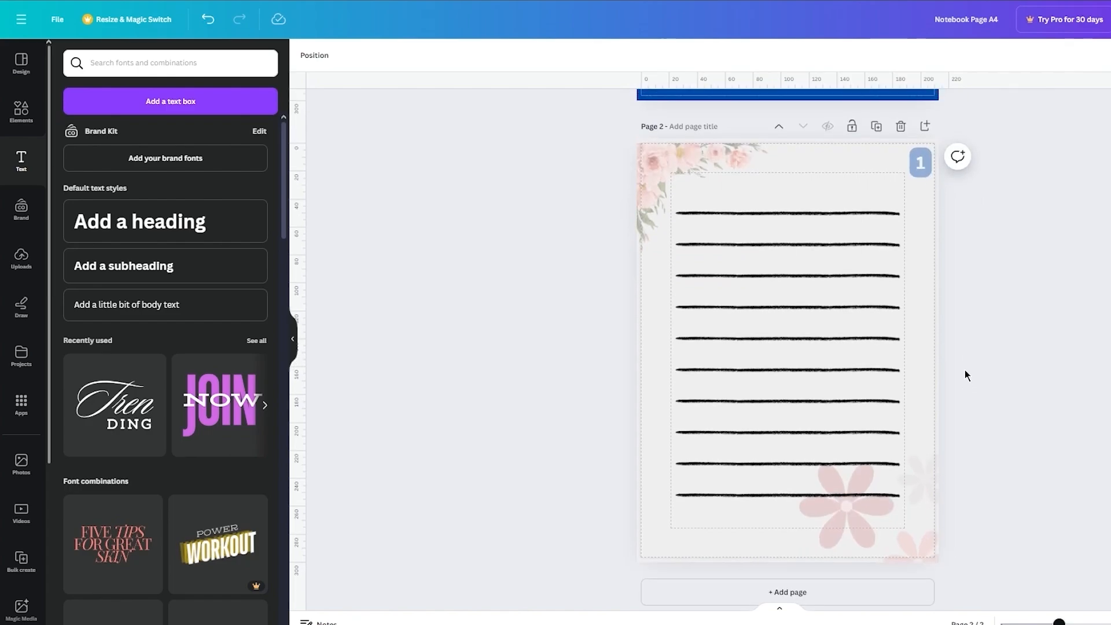
click(875, 127)
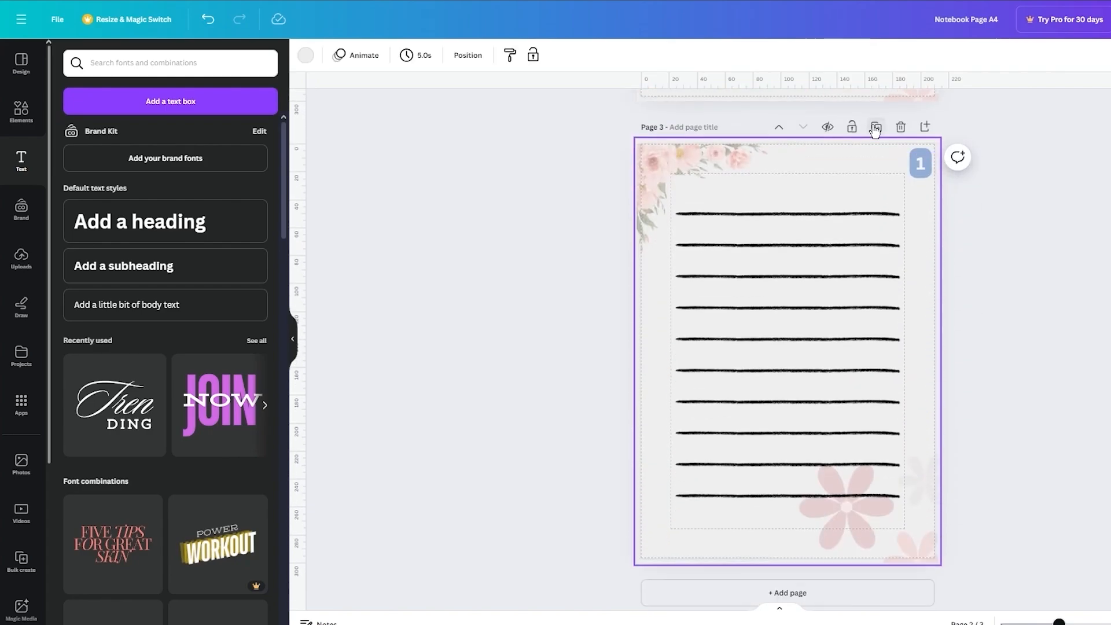
click(919, 160)
text(2)
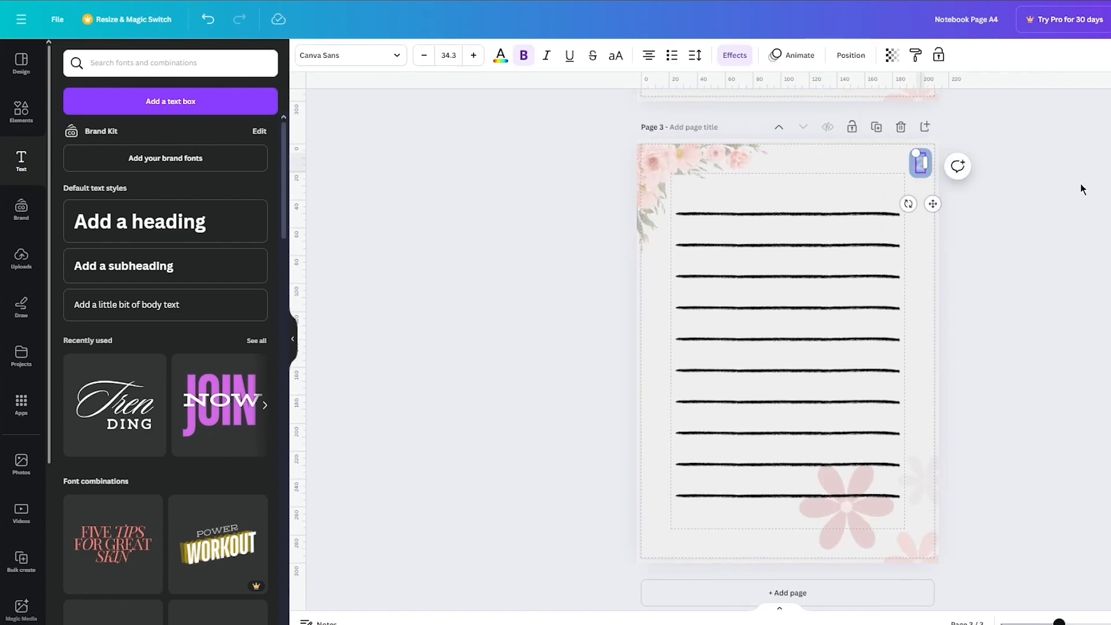
click(1085, 193)
Step: Duplicate page 3 repeatedly until the document has 11 pages
scroll(975, 232, up, 15)
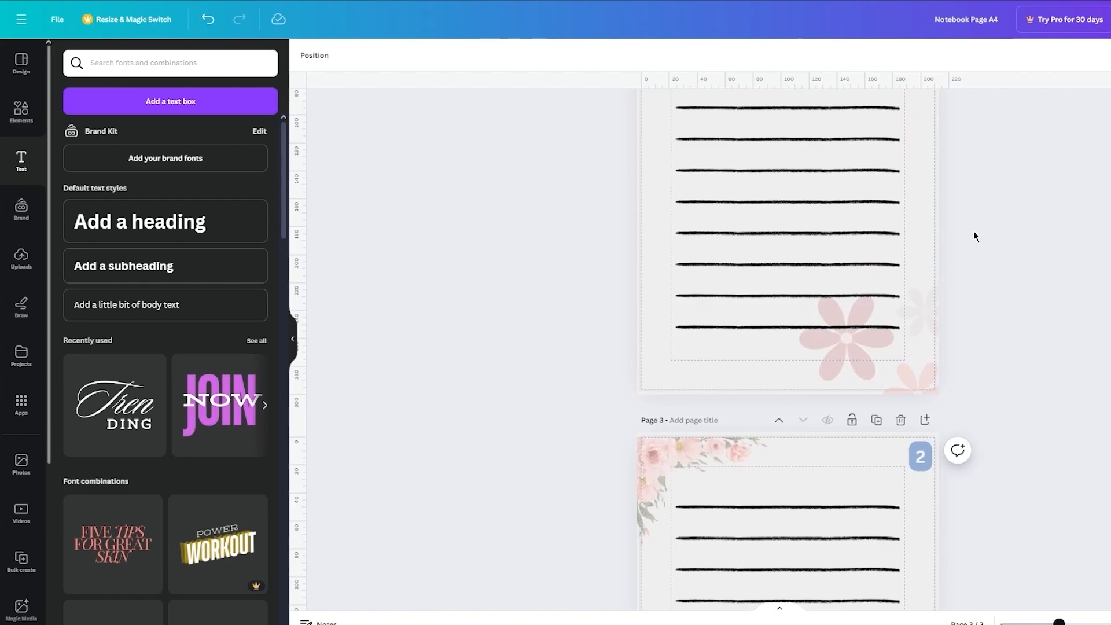
scroll(974, 236, down, 13)
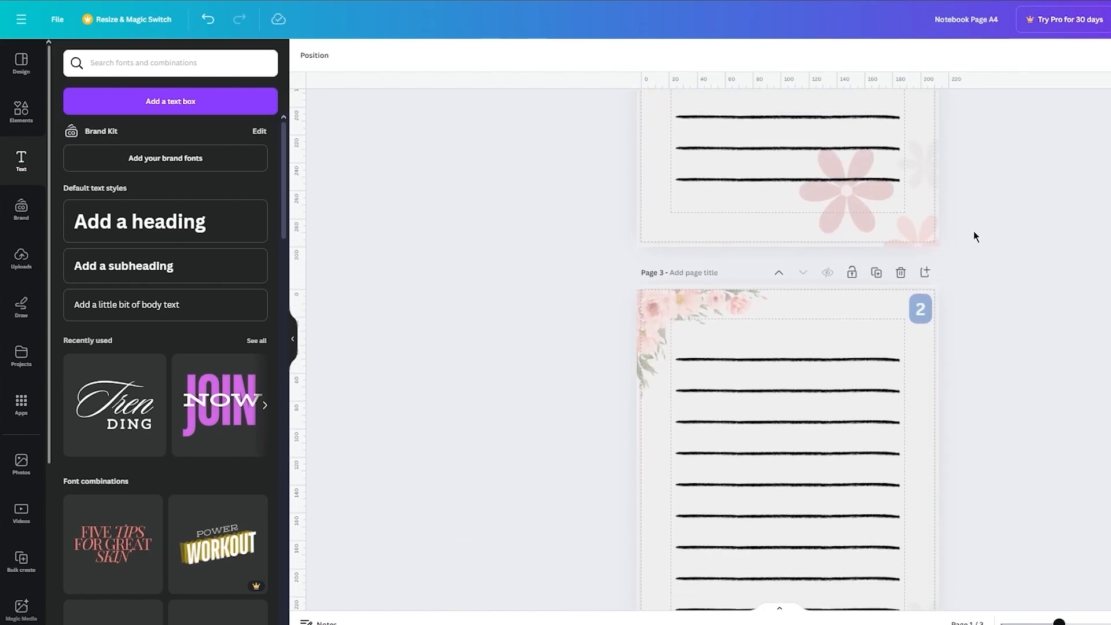
click(876, 259)
click(876, 259)
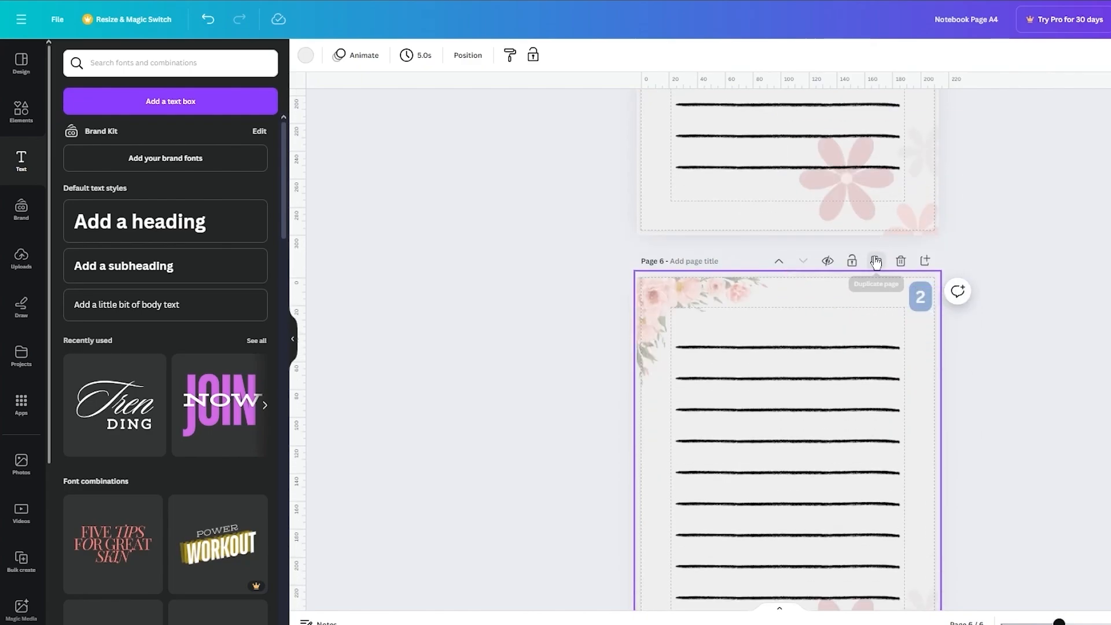
click(877, 260)
click(877, 260)
click(877, 262)
click(876, 262)
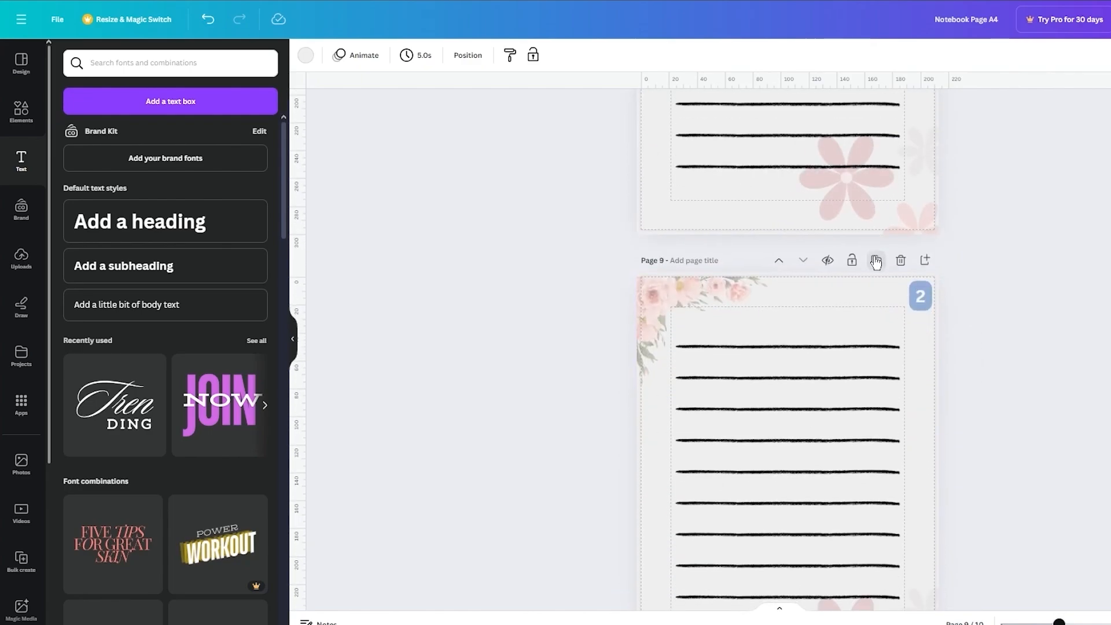
click(876, 262)
click(876, 263)
Step: Renumber the badges on pages 4 and 5 to continue the sequence after the 2 on page 3
scroll(963, 248, up, 20)
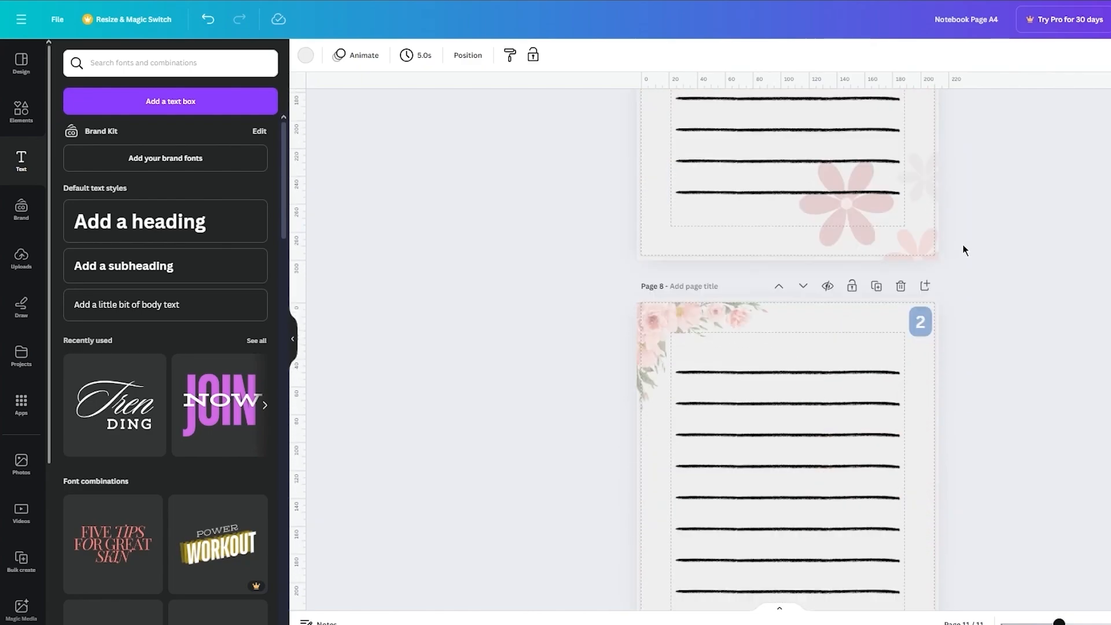
scroll(963, 250, down, 15)
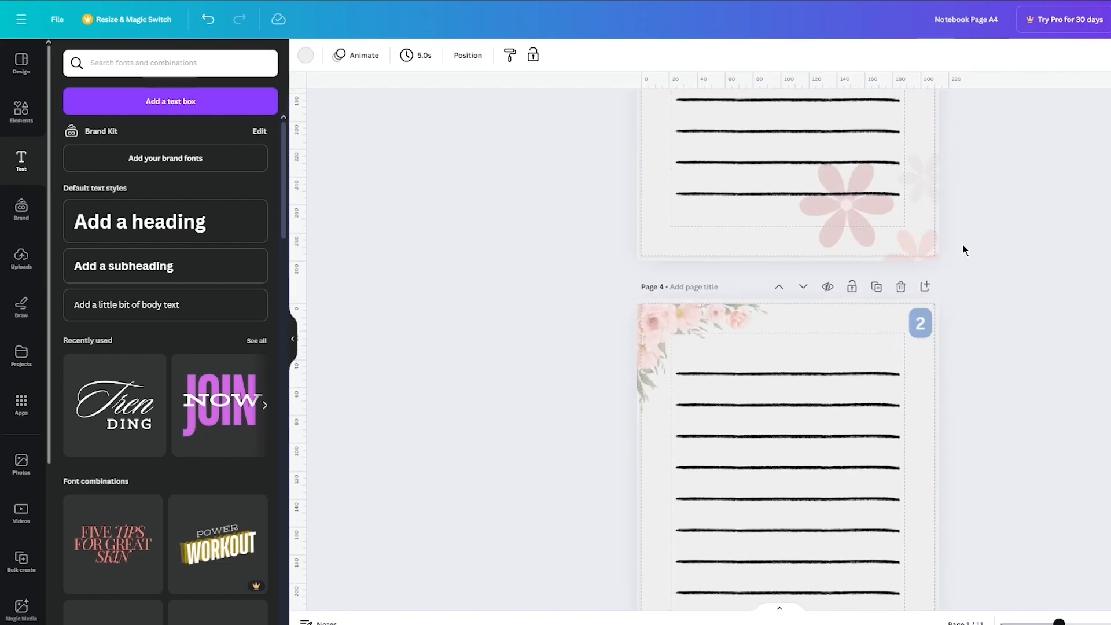
click(919, 318)
text(2)
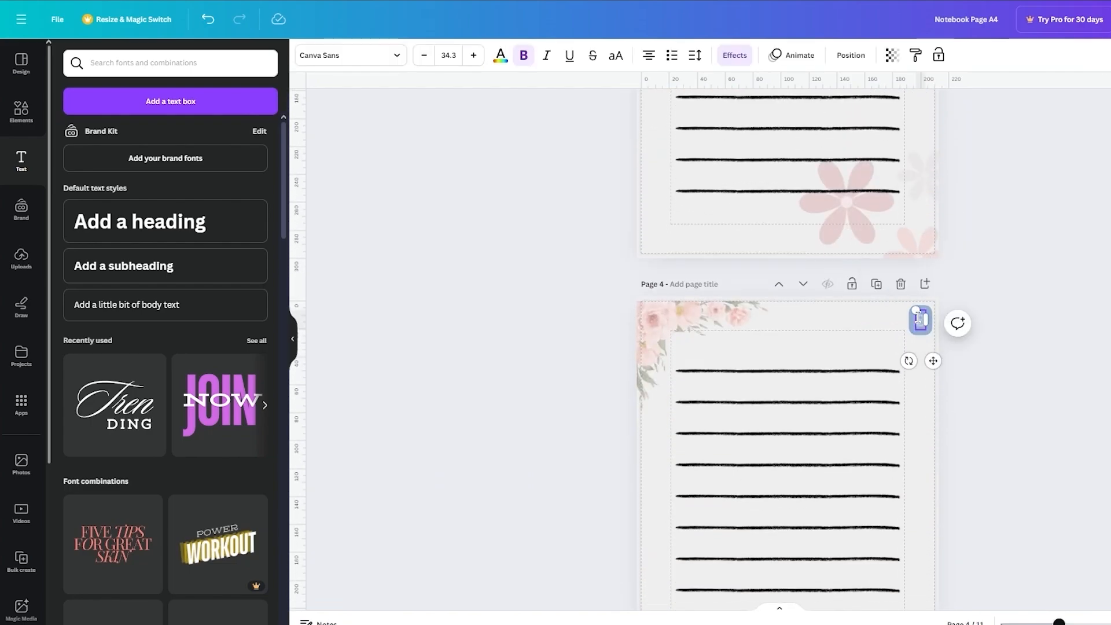
click(1052, 315)
scroll(1052, 315, down, 8)
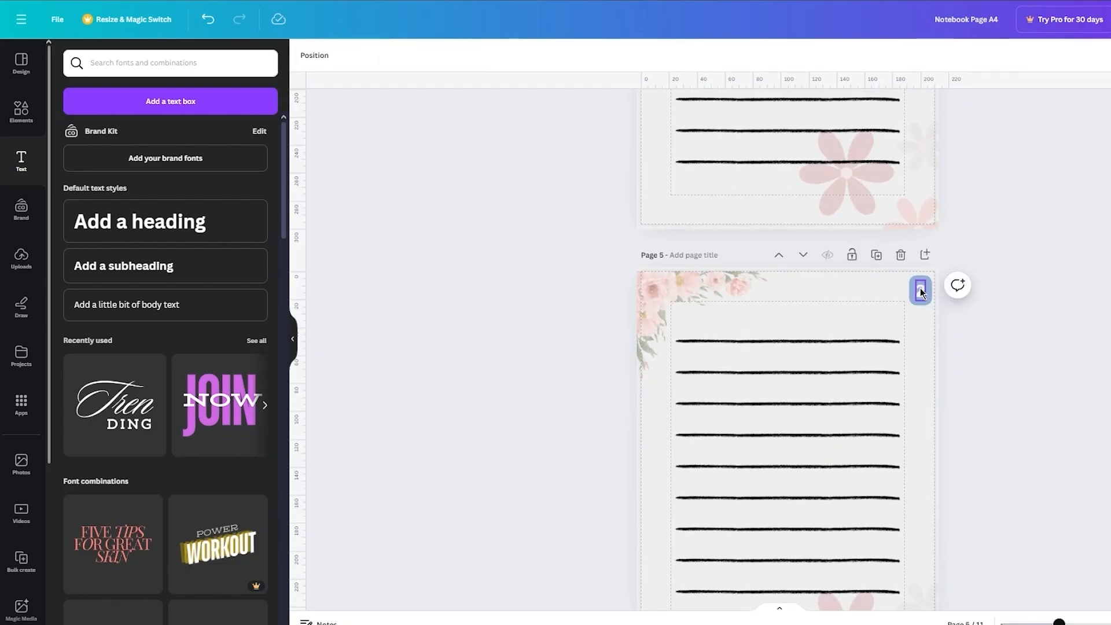
double_click(921, 289)
text(3)
click(1037, 325)
scroll(1037, 325, down, 8)
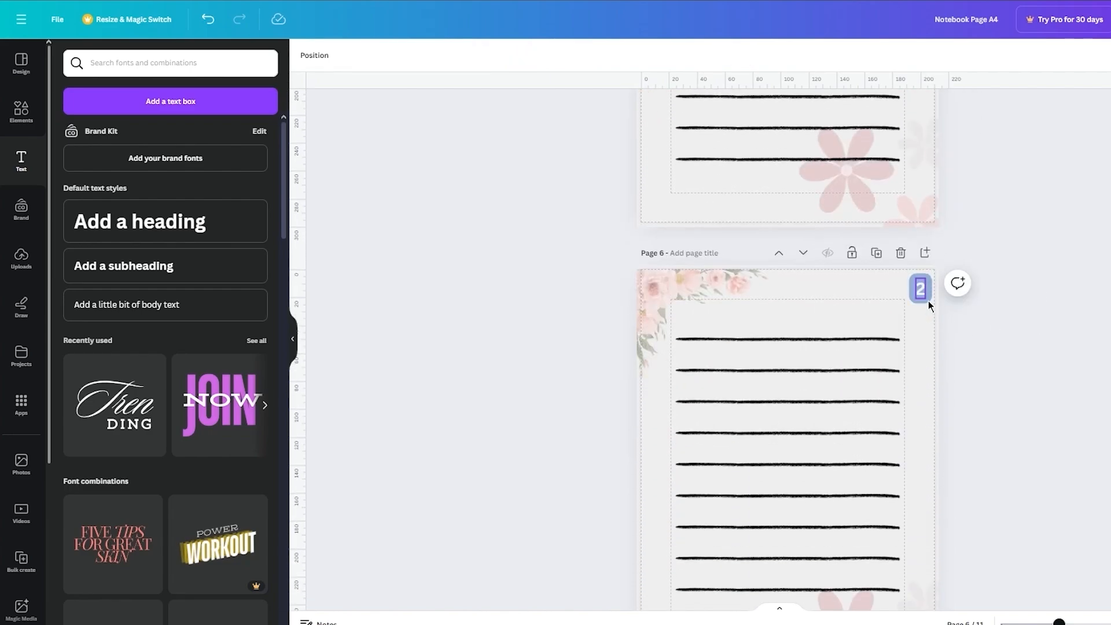
Step: Change the number badges on pages 6 and 7 to the next consecutive numbers
double_click(921, 289)
text(4)
click(1012, 331)
scroll(1013, 331, down, 8)
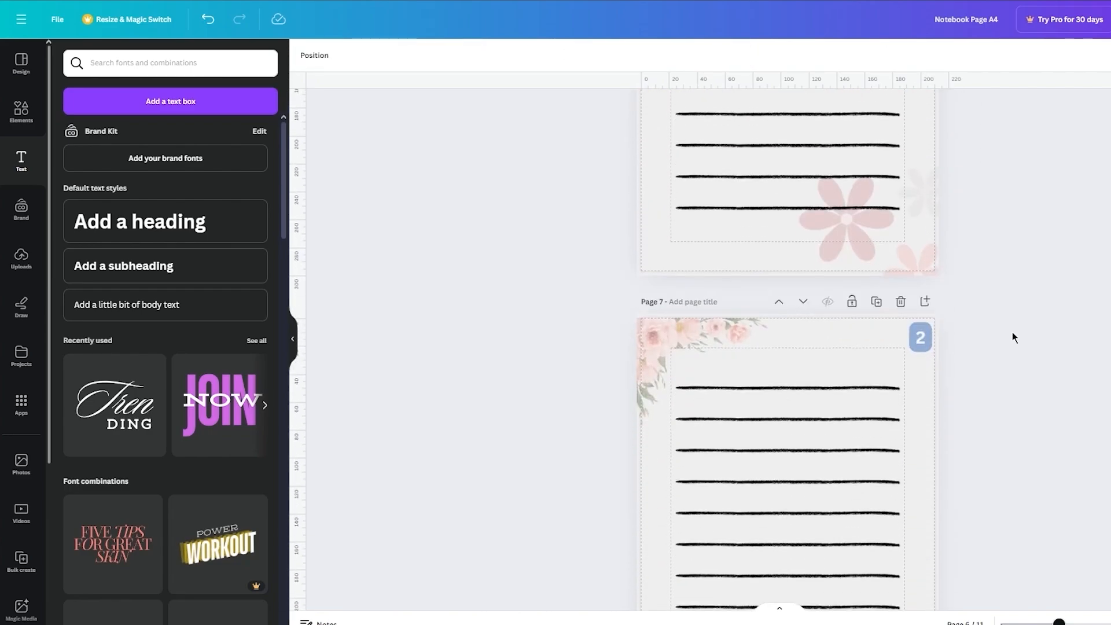
double_click(920, 335)
text(5)
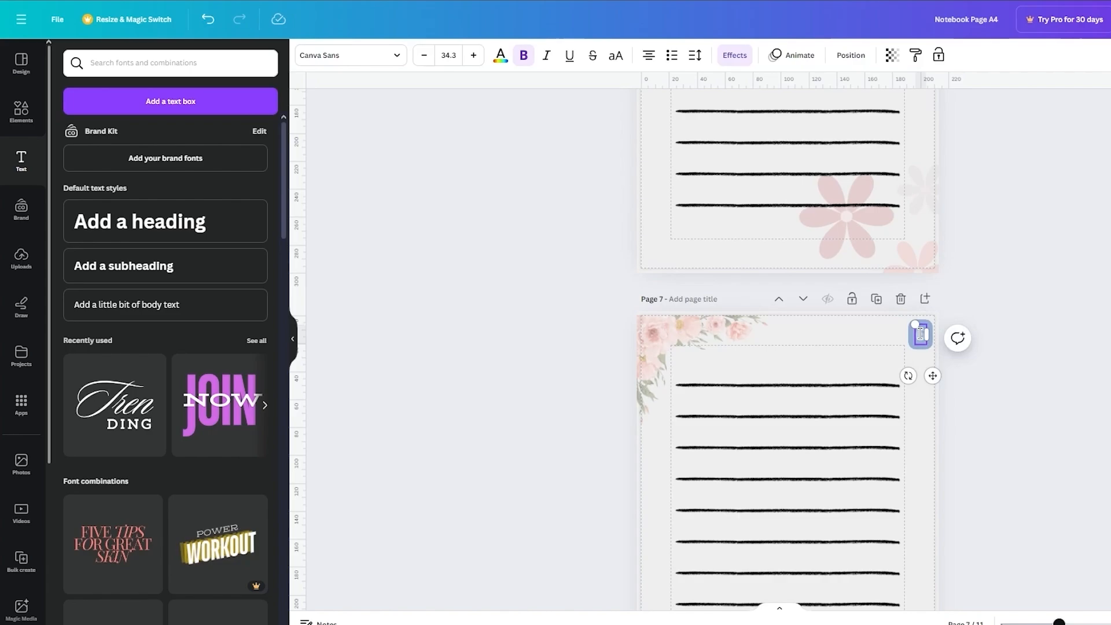
click(1027, 339)
scroll(1027, 339, down, 8)
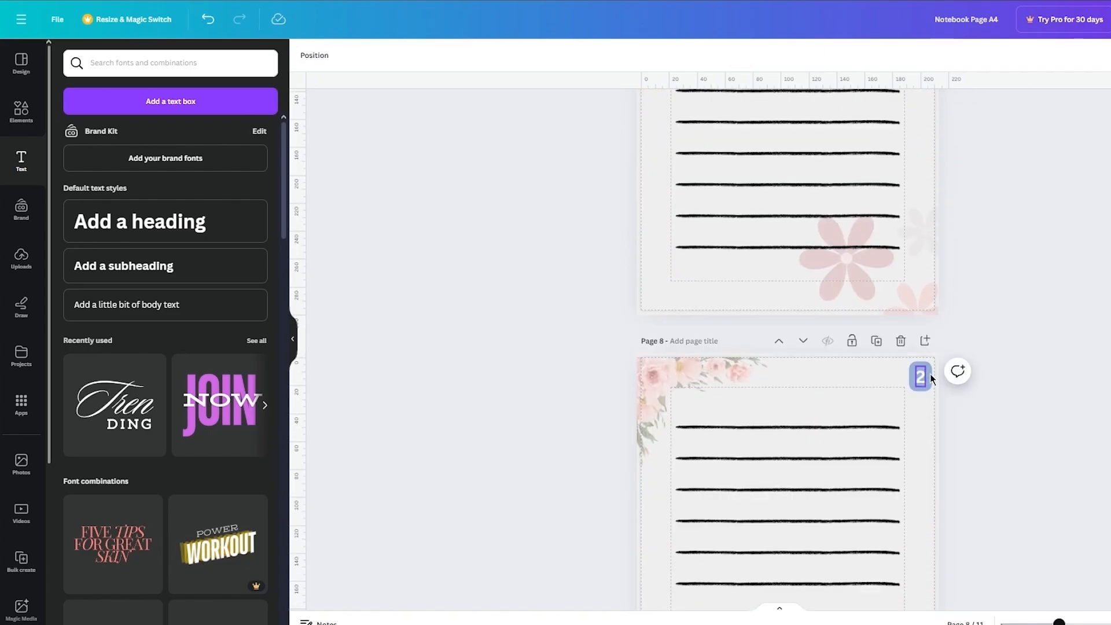
double_click(925, 376)
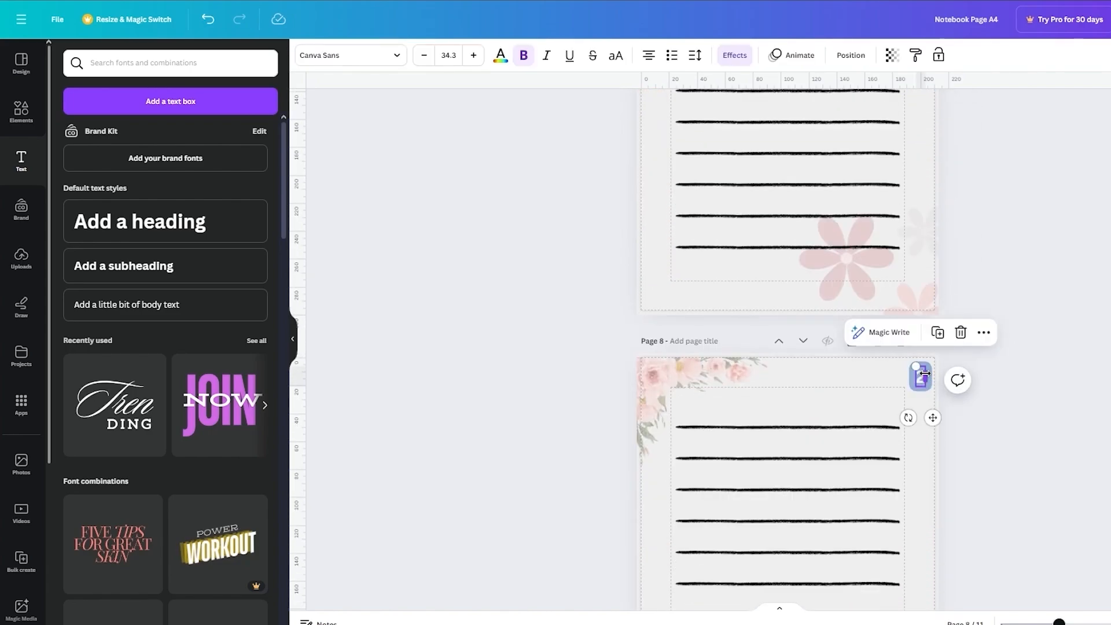
click(1059, 365)
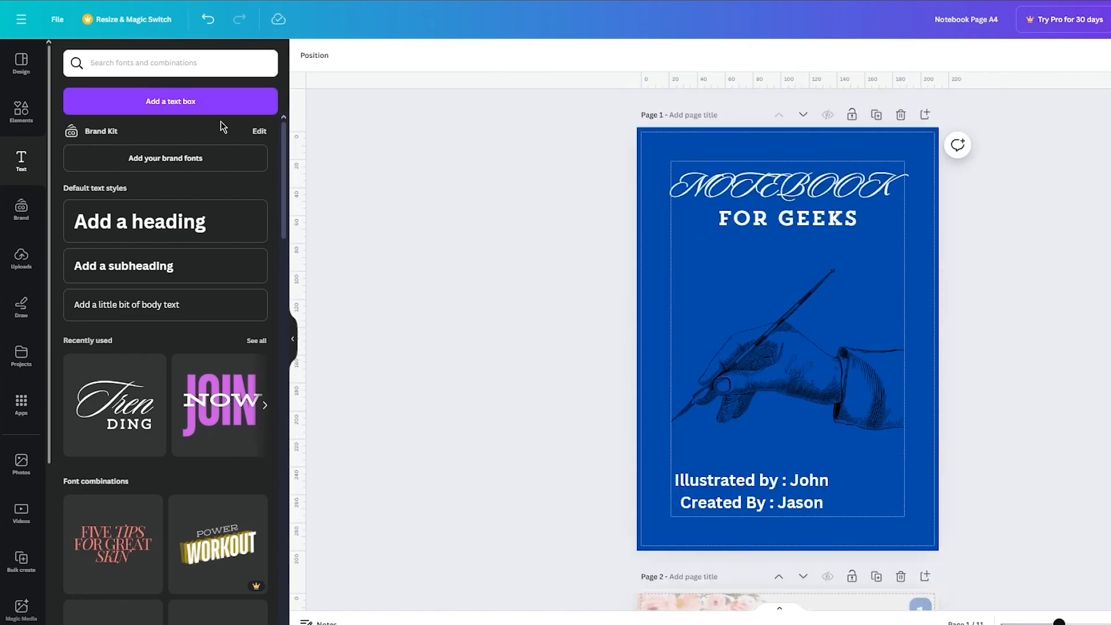
click(107, 58)
text(b)
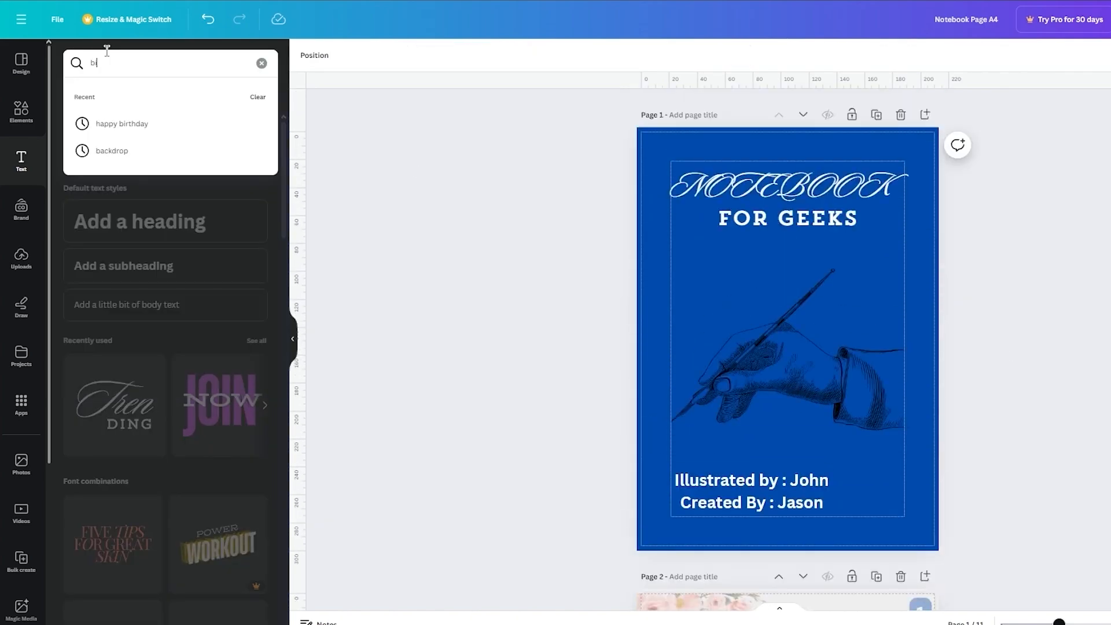
text(inder)
key(Return)
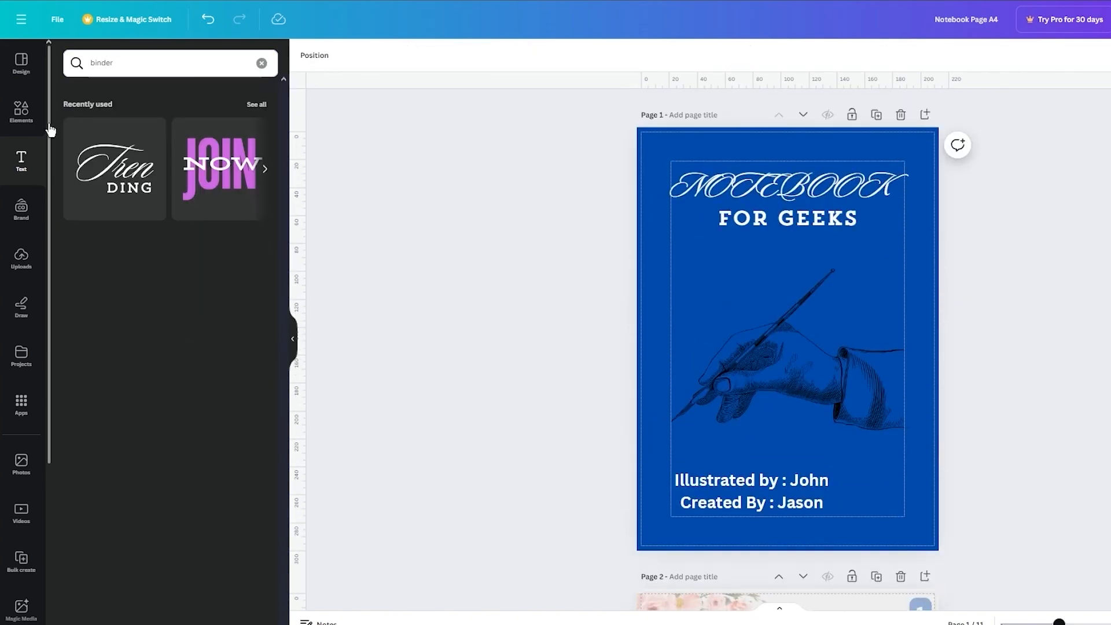
Step: Search the graphic elements for "binder"
click(142, 69)
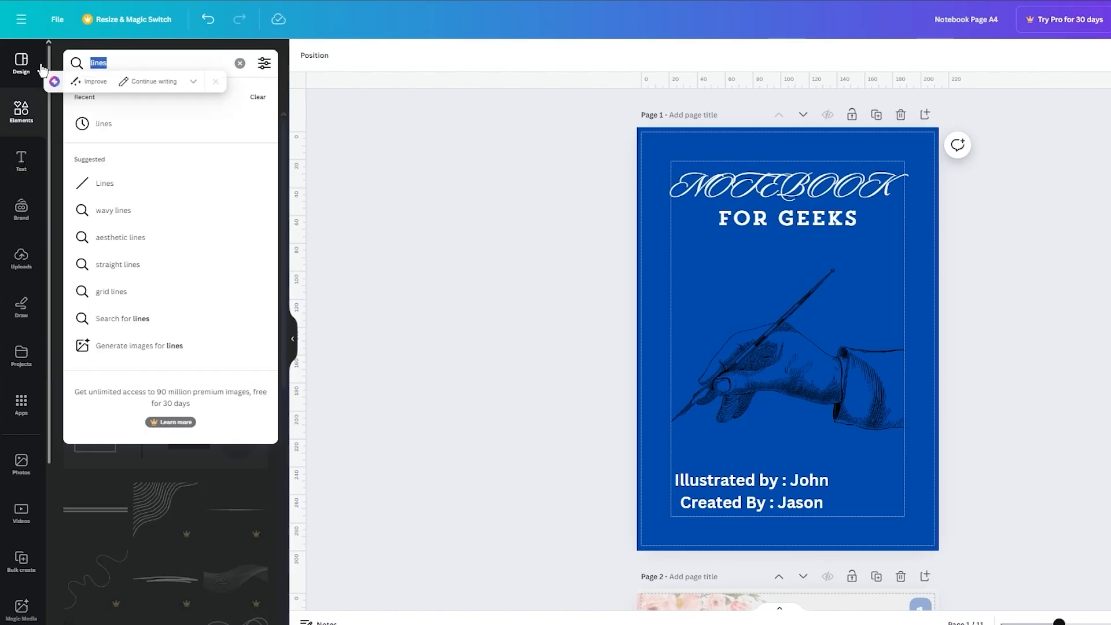
key(BackSpace)
key(BackSpace)
key(BackSpace)
text(der)
key(Return)
Step: Add the free vertical ring binding graphic to page 2 and enlarge it to nearly the page's height
scroll(754, 359, down, 5)
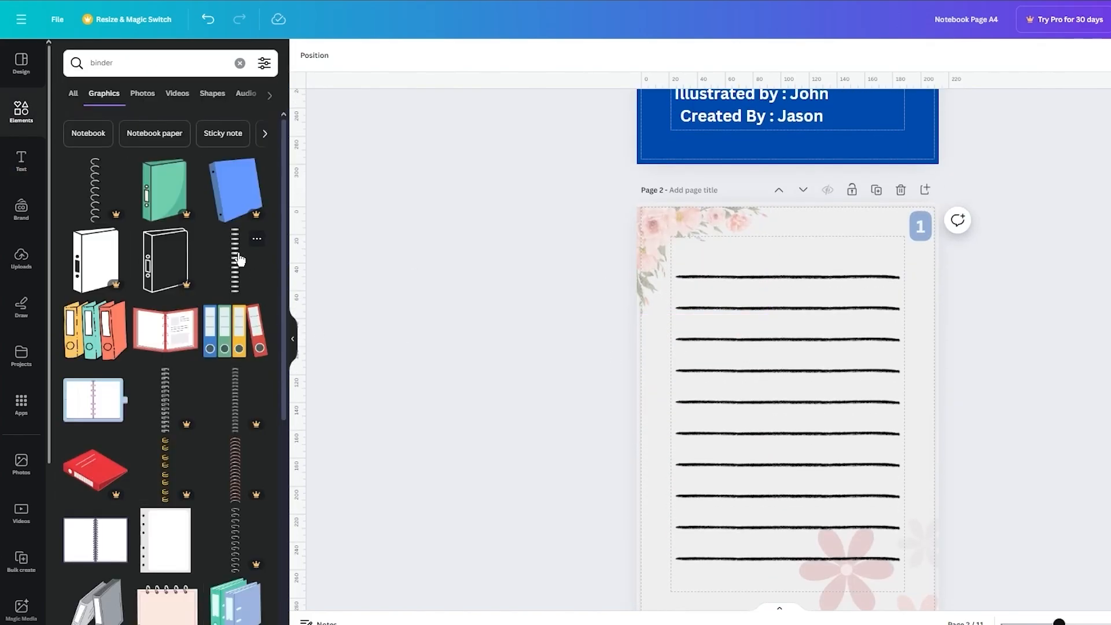
click(239, 260)
drag(798, 323, 886, 97)
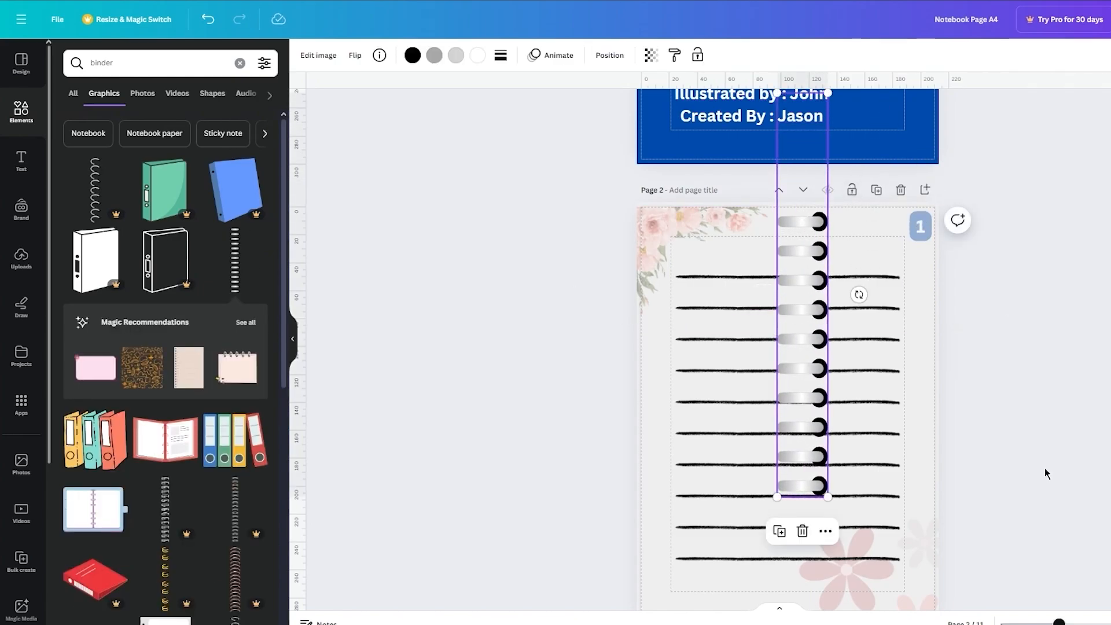
Step: Move the ring binding onto page 2's left edge, with only the hole ends overlapping the page, and center it vertically
scroll(1045, 470, down, 5)
scroll(1045, 473, up, 3)
drag(781, 319, 630, 397)
click(516, 295)
scroll(515, 290, up, 1)
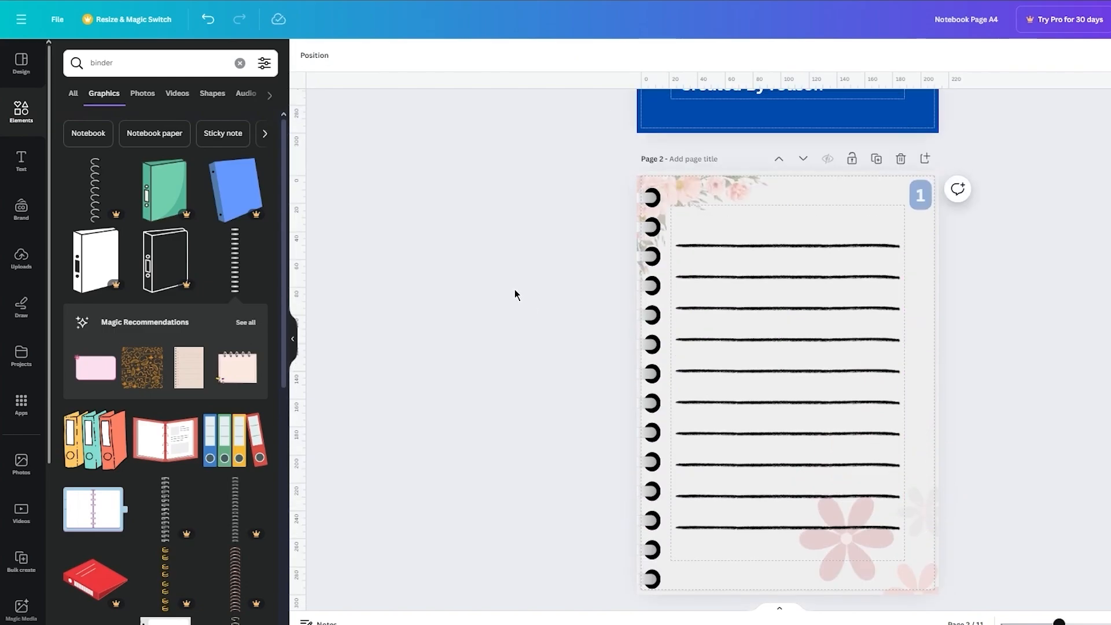
click(647, 293)
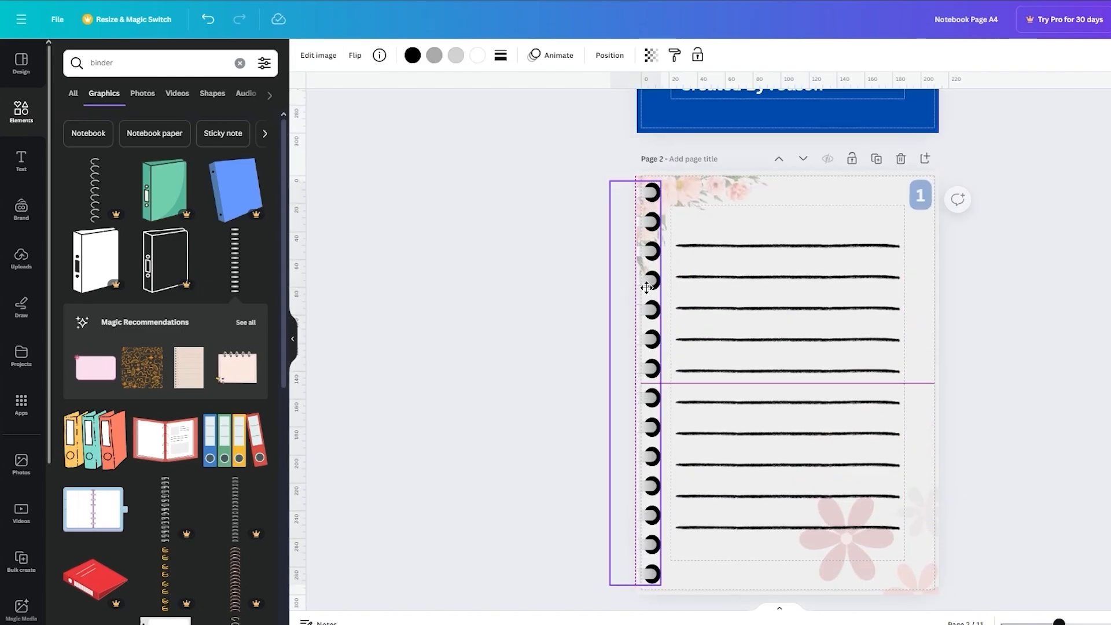
click(575, 285)
Step: Look over the cover and the first inner pages to check the ring binding and overall layout
scroll(575, 285, up, 5)
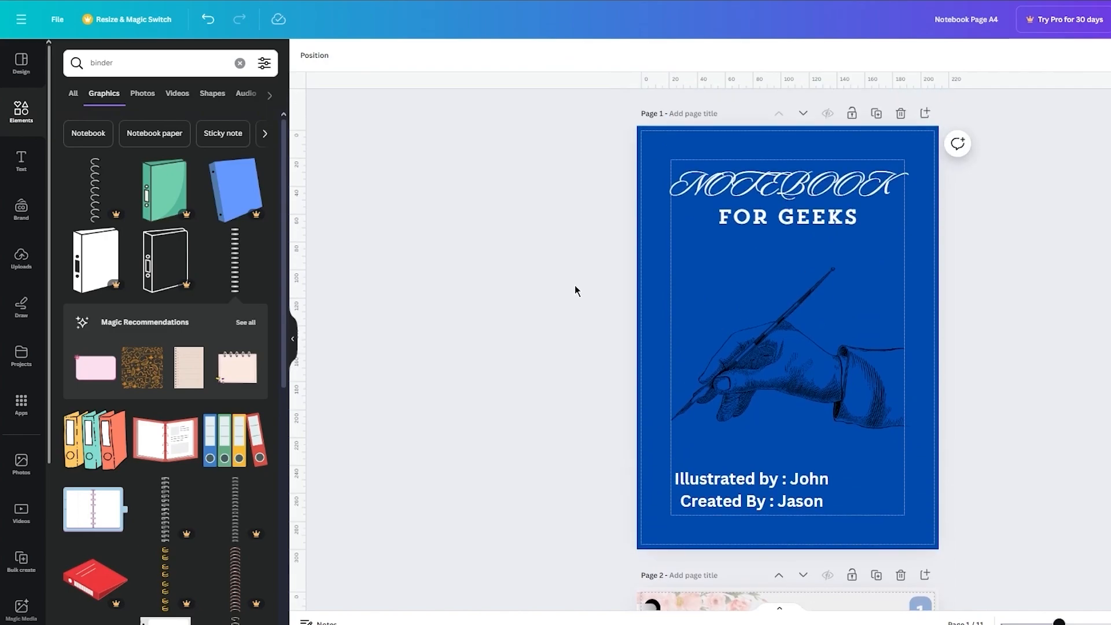
scroll(574, 285, down, 8)
scroll(575, 285, up, 2)
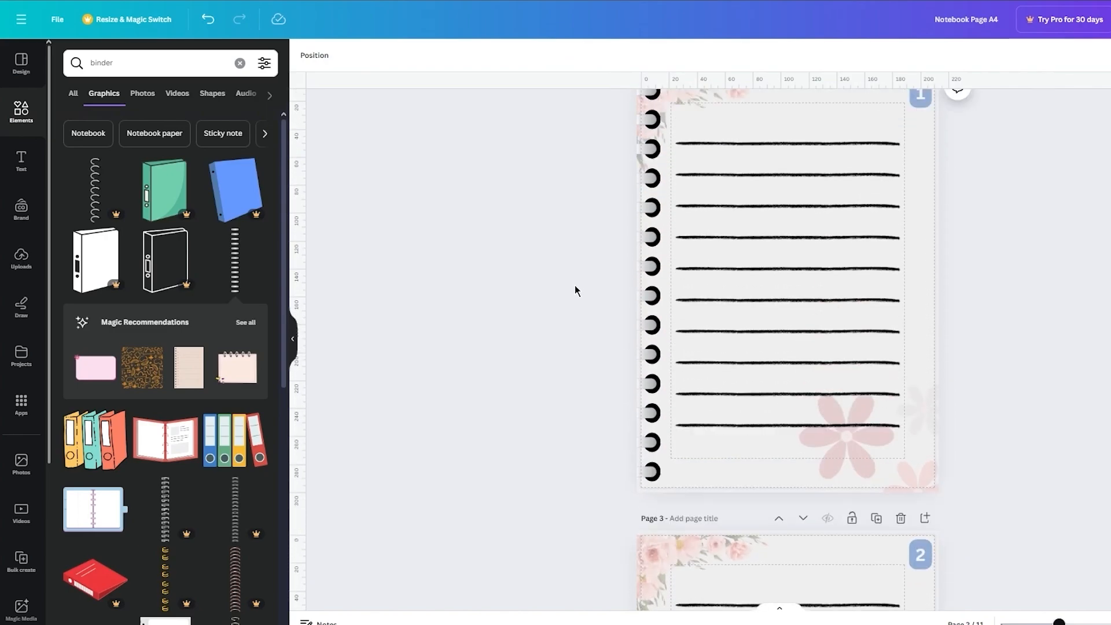
scroll(574, 285, down, 3)
scroll(574, 285, up, 5)
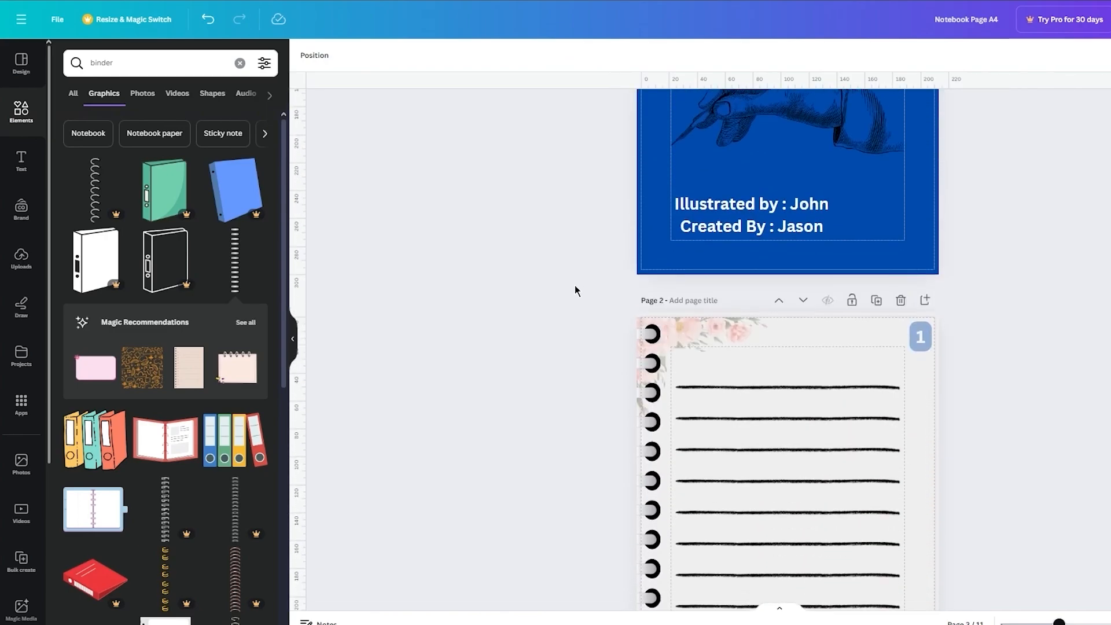
scroll(575, 285, down, 2)
scroll(575, 284, down, 1)
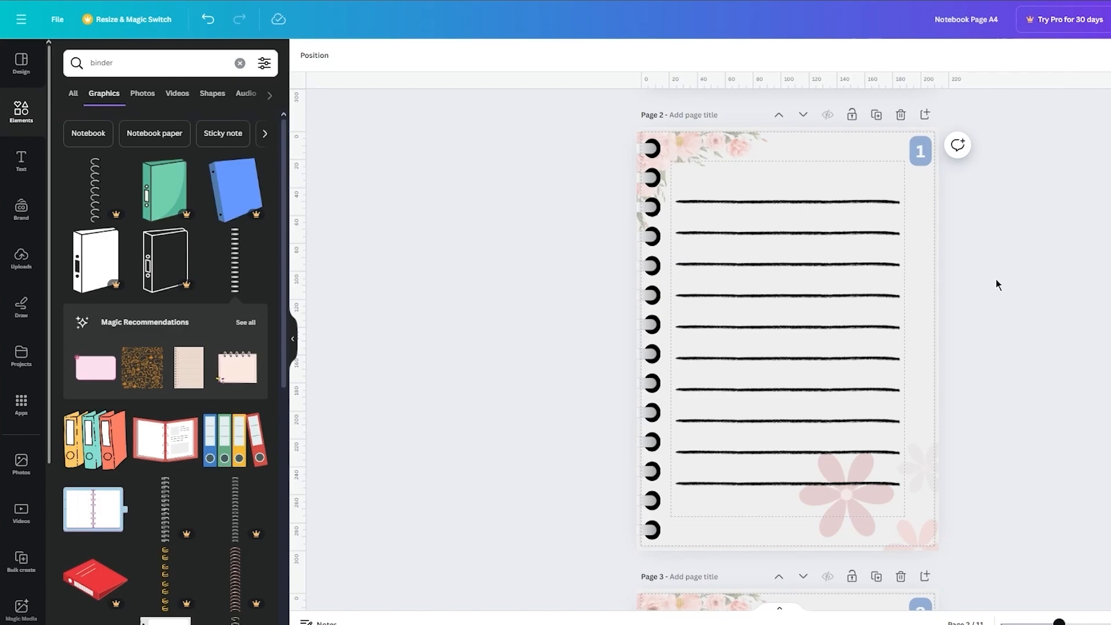
Step: Turn the print bleed display off and back on to compare the page edges
click(59, 19)
mouse_move(146, 178)
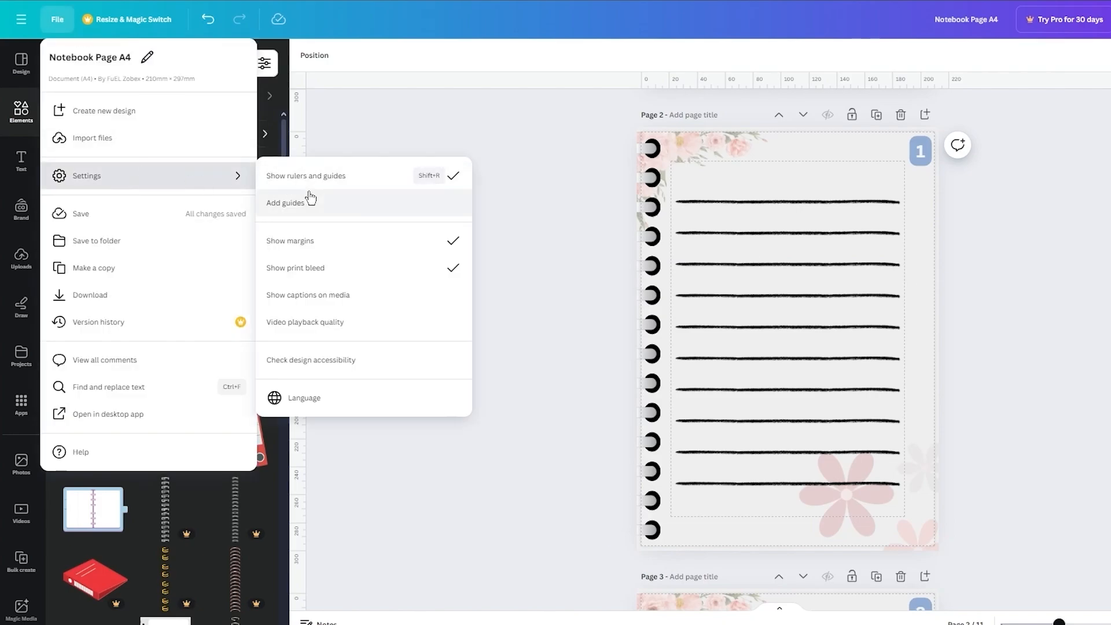
click(353, 277)
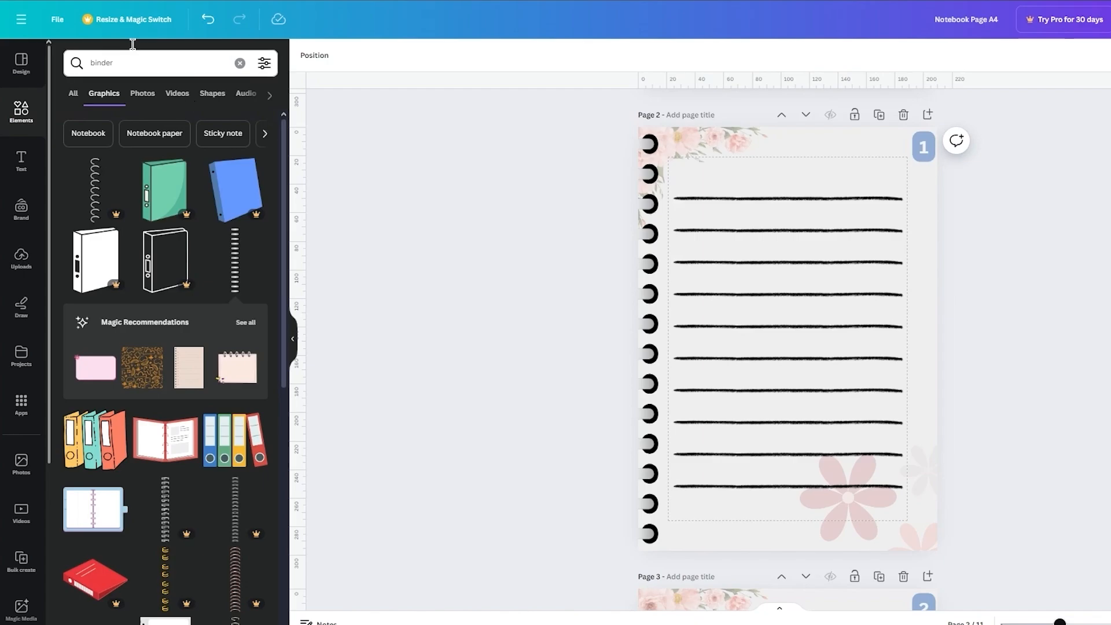
click(57, 19)
mouse_move(183, 173)
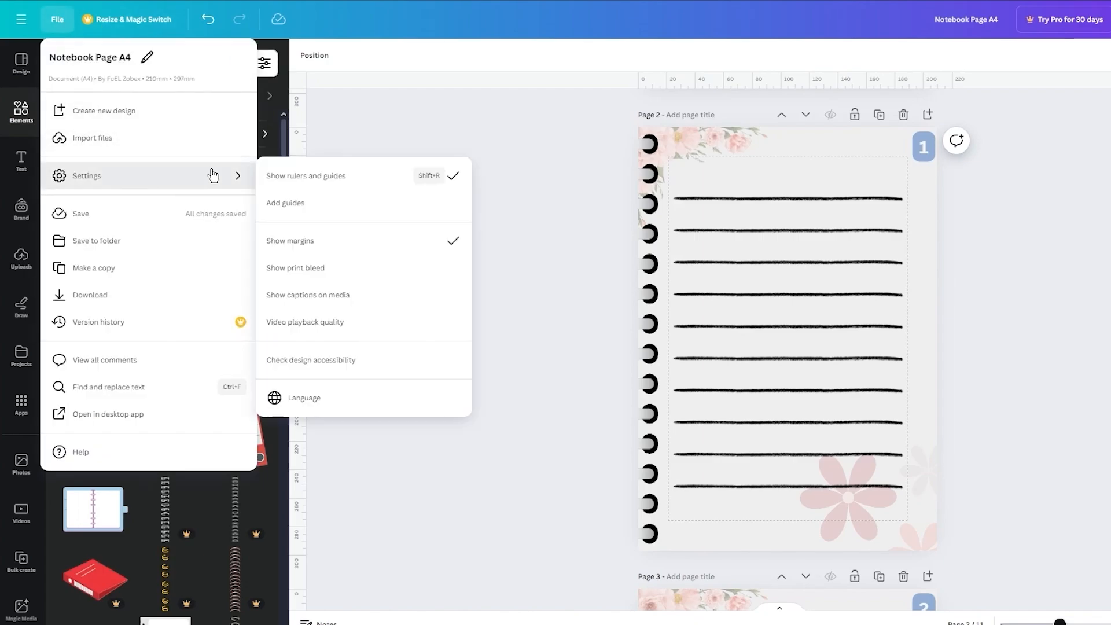
click(320, 267)
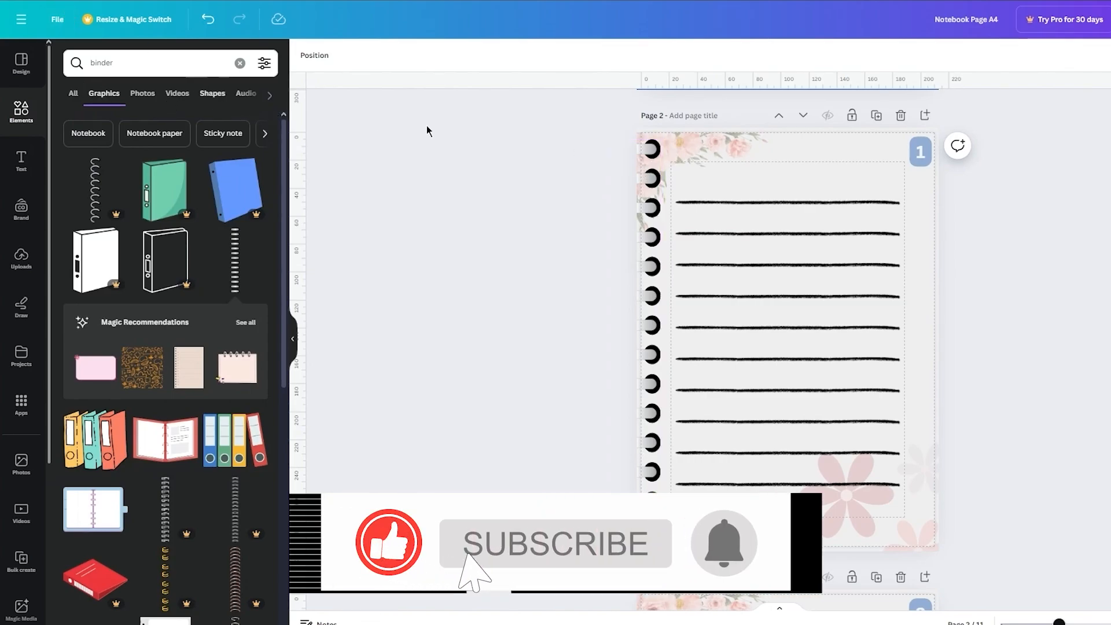
scroll(522, 210, down, 10)
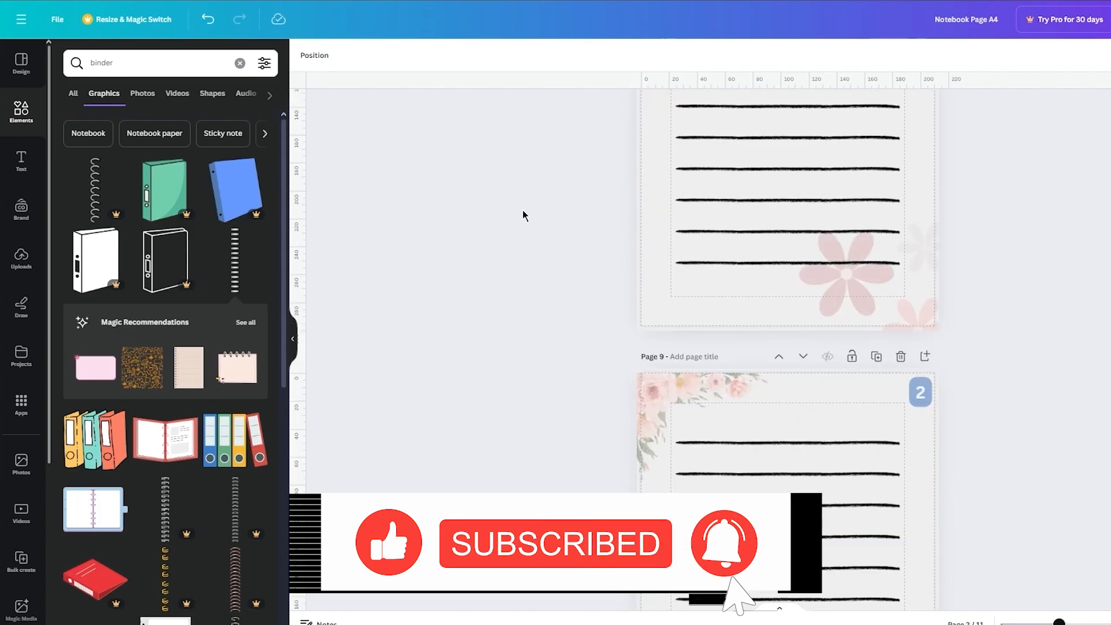
scroll(523, 210, down, 10)
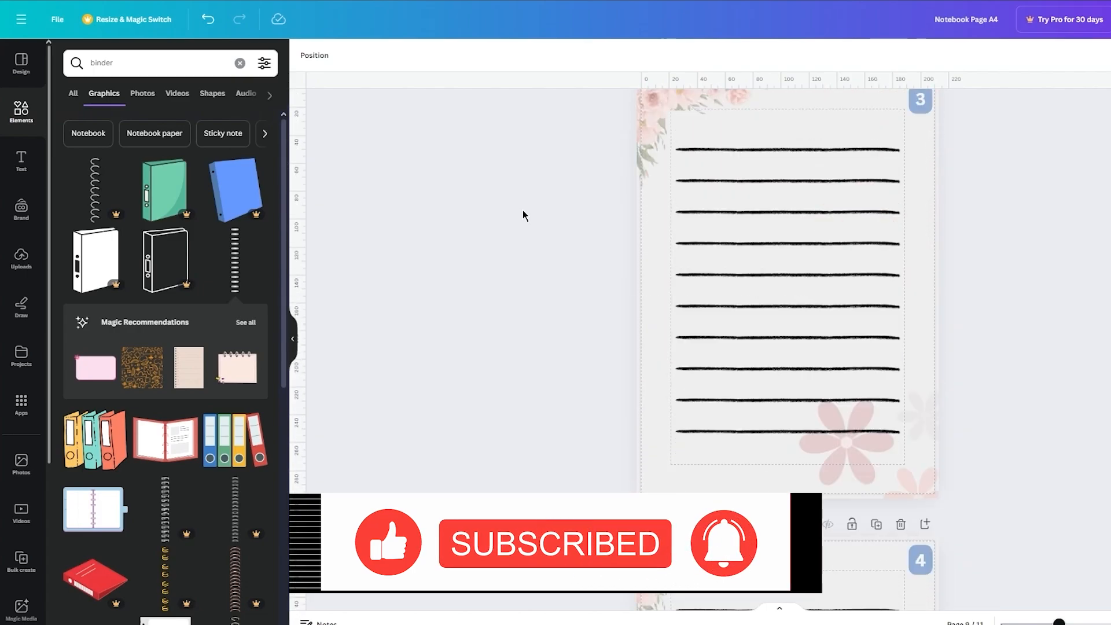
Step: Duplicate the cover page and move the copy behind all the inner pages as page 12
scroll(523, 210, up, 15)
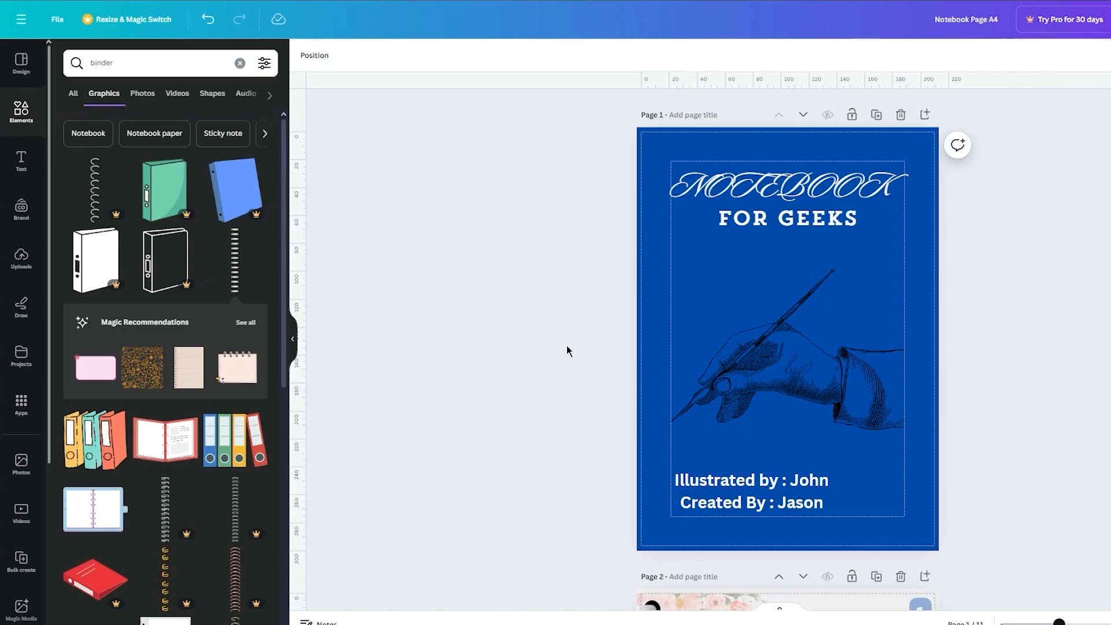
scroll(567, 351, down, 20)
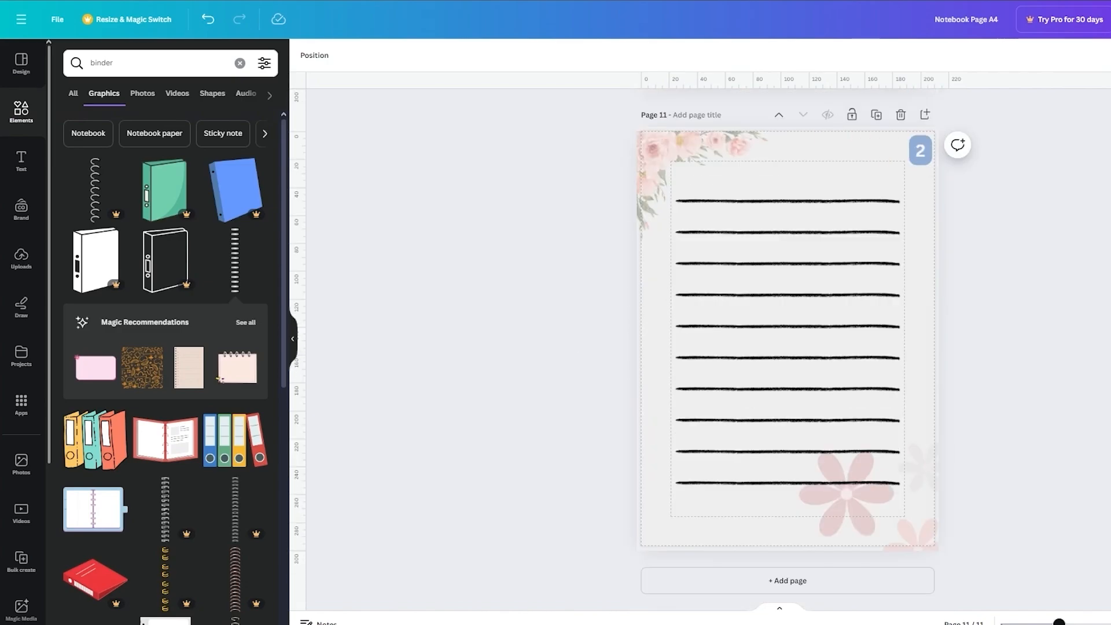
scroll(599, 397, up, 20)
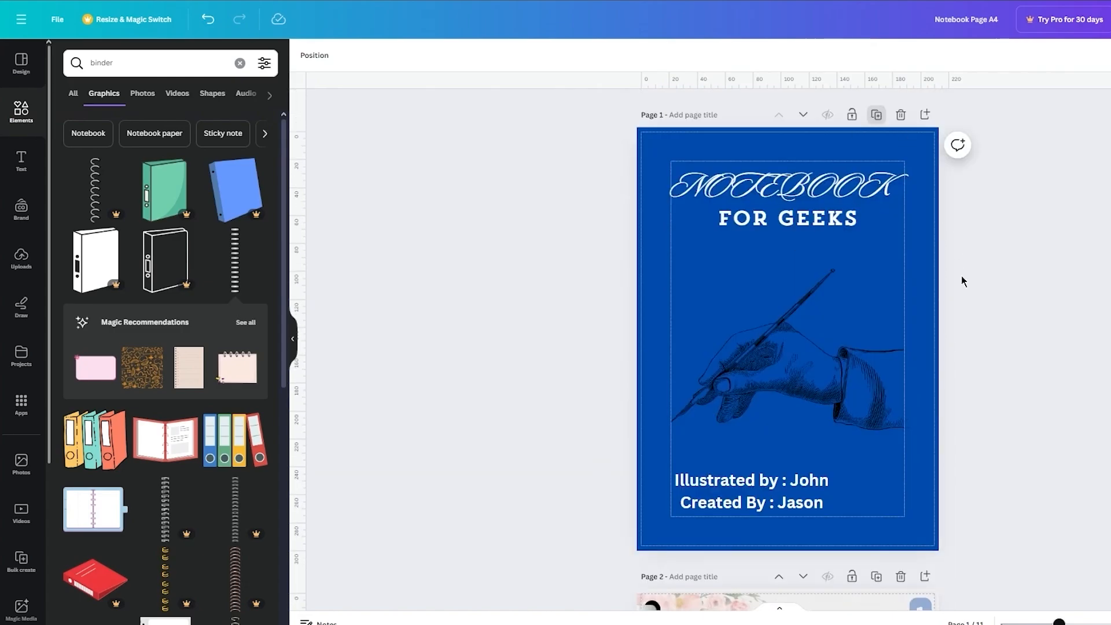
click(961, 254)
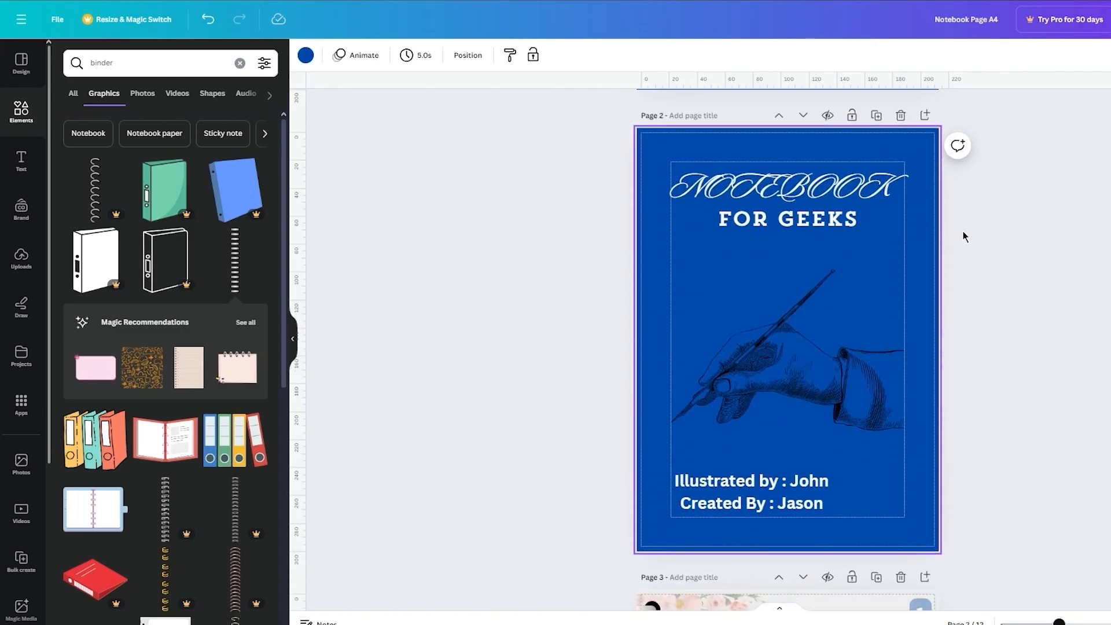
click(852, 305)
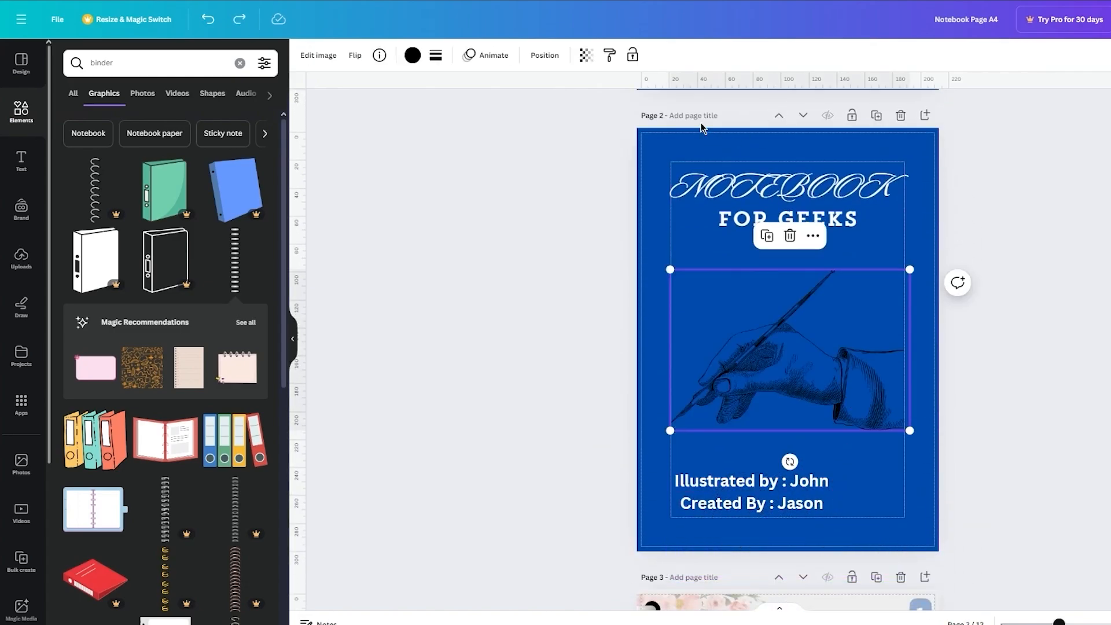
click(802, 119)
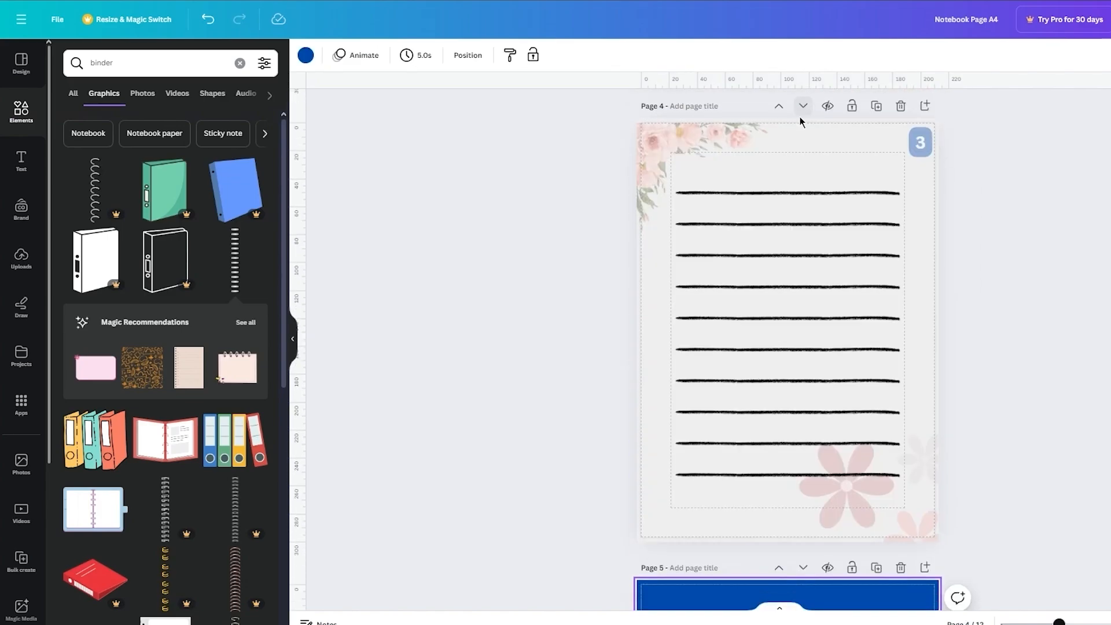
click(802, 119)
click(803, 120)
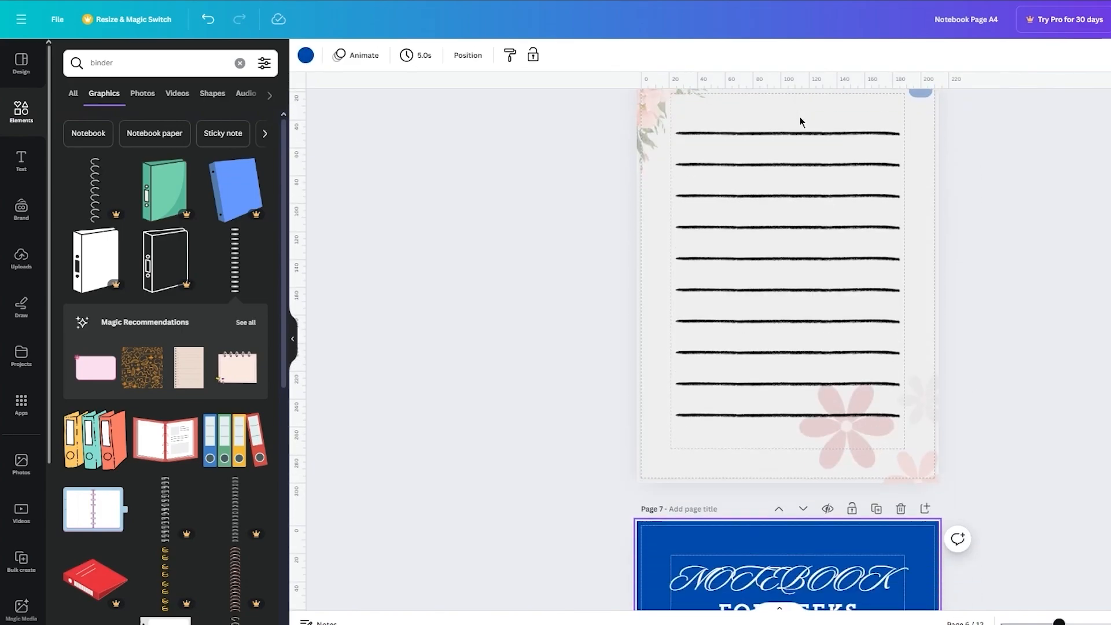
click(803, 119)
click(802, 119)
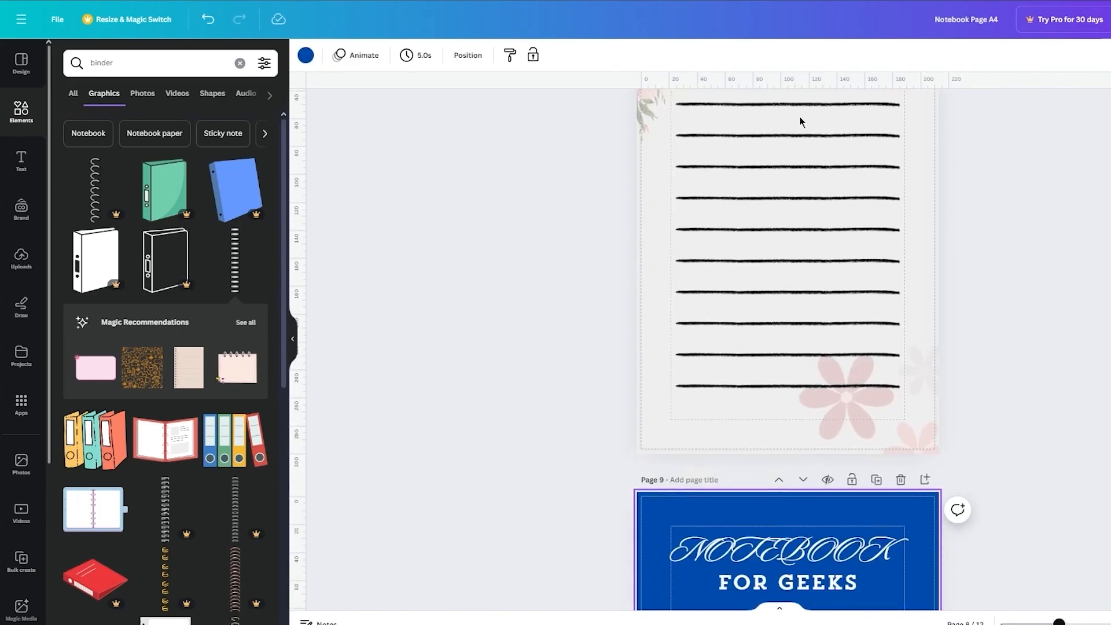
click(802, 120)
click(802, 120)
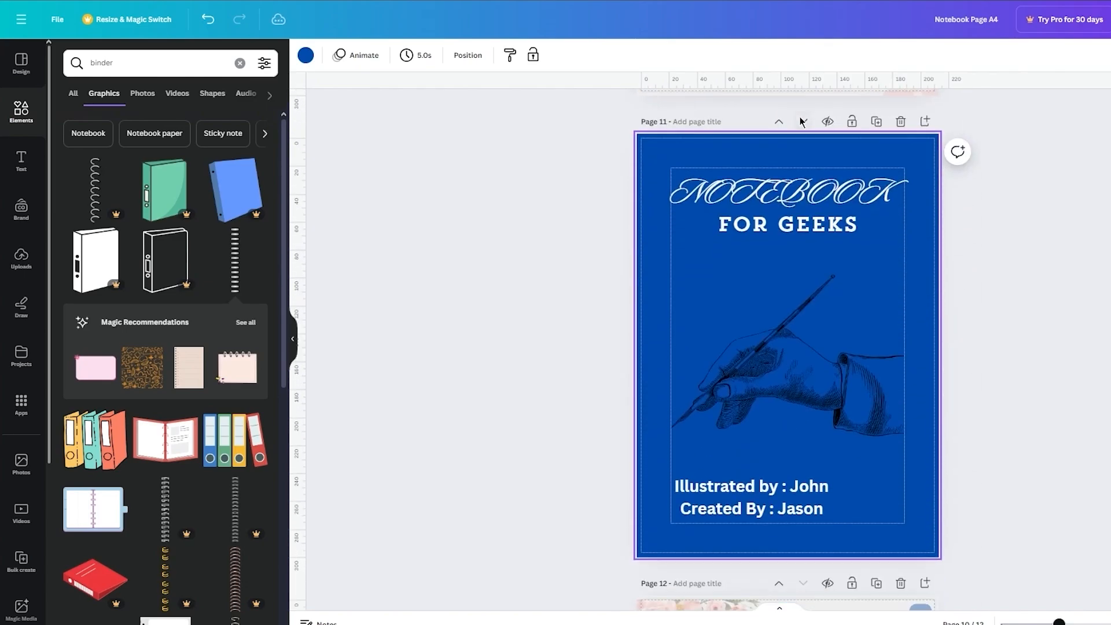
click(802, 119)
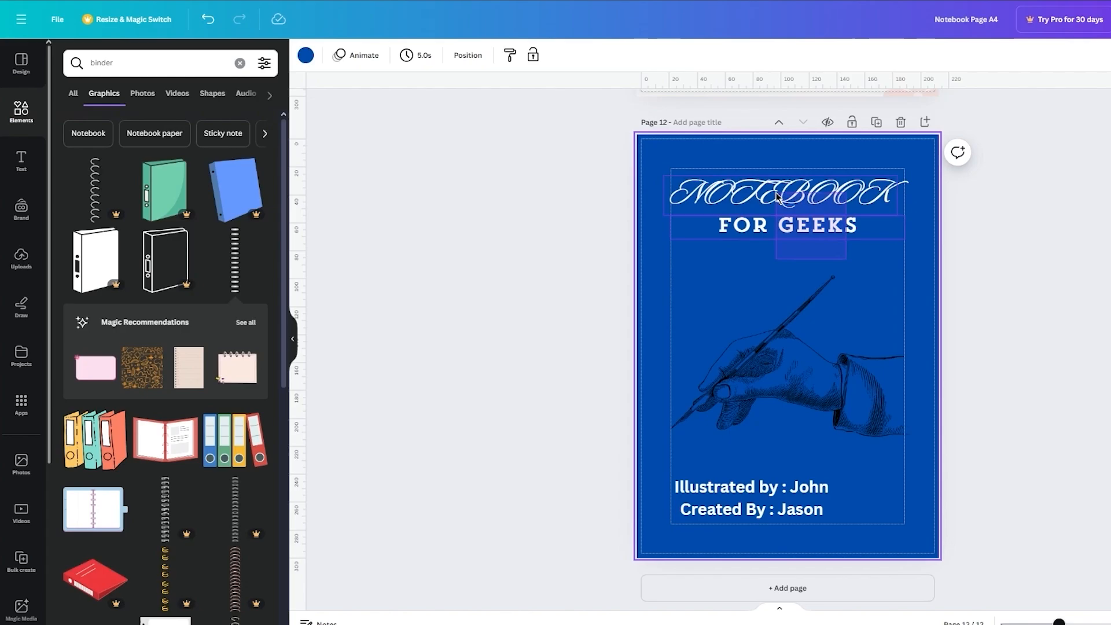
Step: Delete the title text from page 12, then slightly enlarge the hand drawing and move it to the page's upper half, centered
click(779, 227)
key(Delete)
click(785, 359)
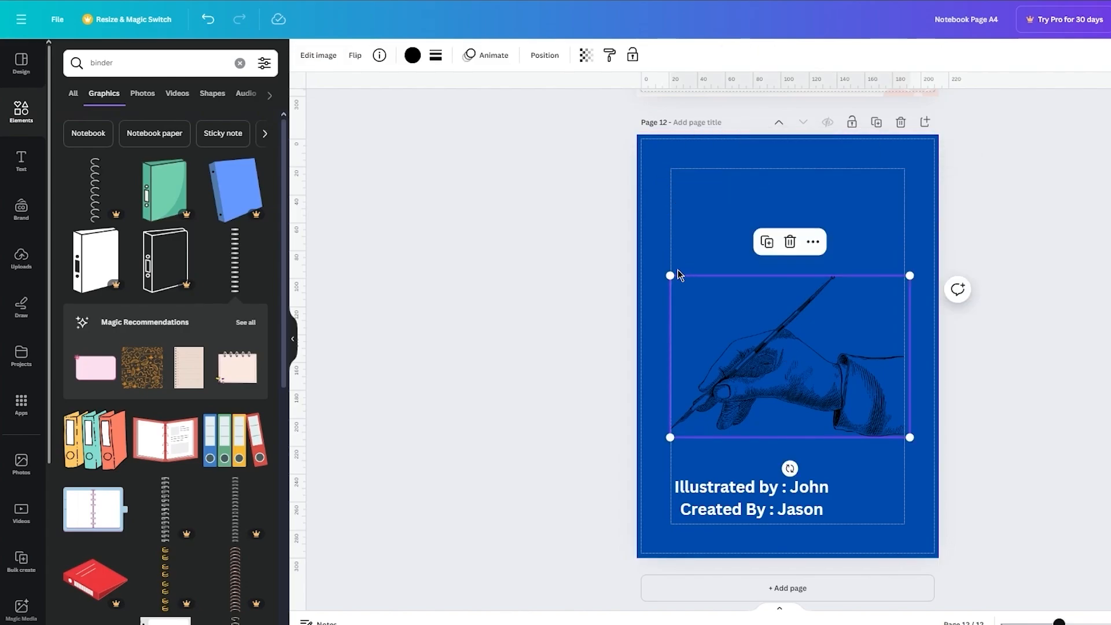
drag(671, 275, 641, 257)
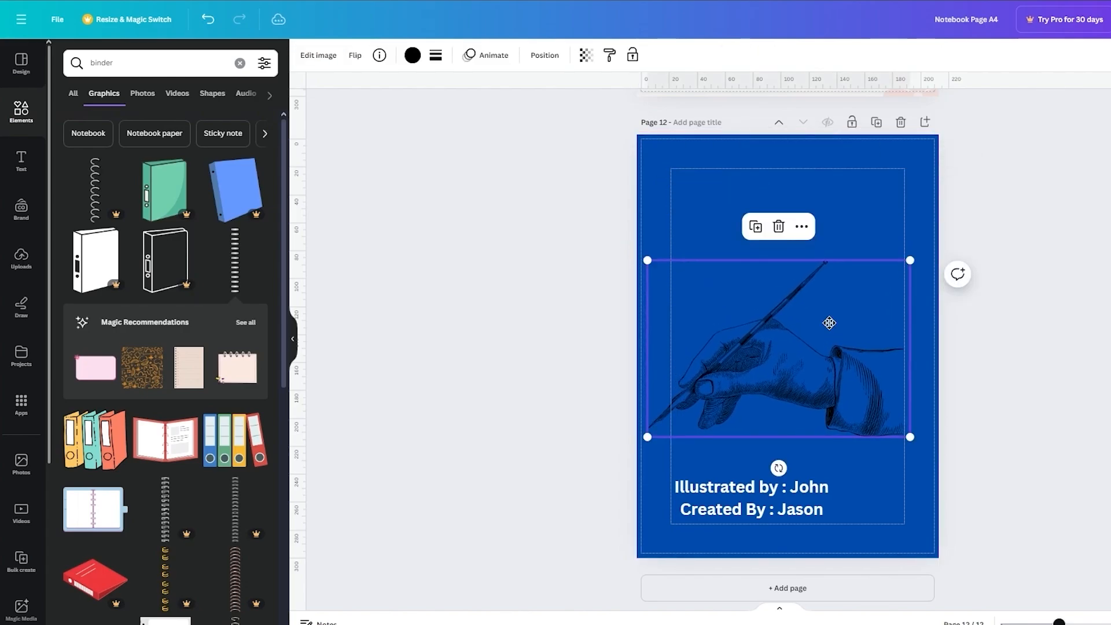
drag(831, 322, 843, 236)
drag(846, 288, 841, 288)
click(1043, 282)
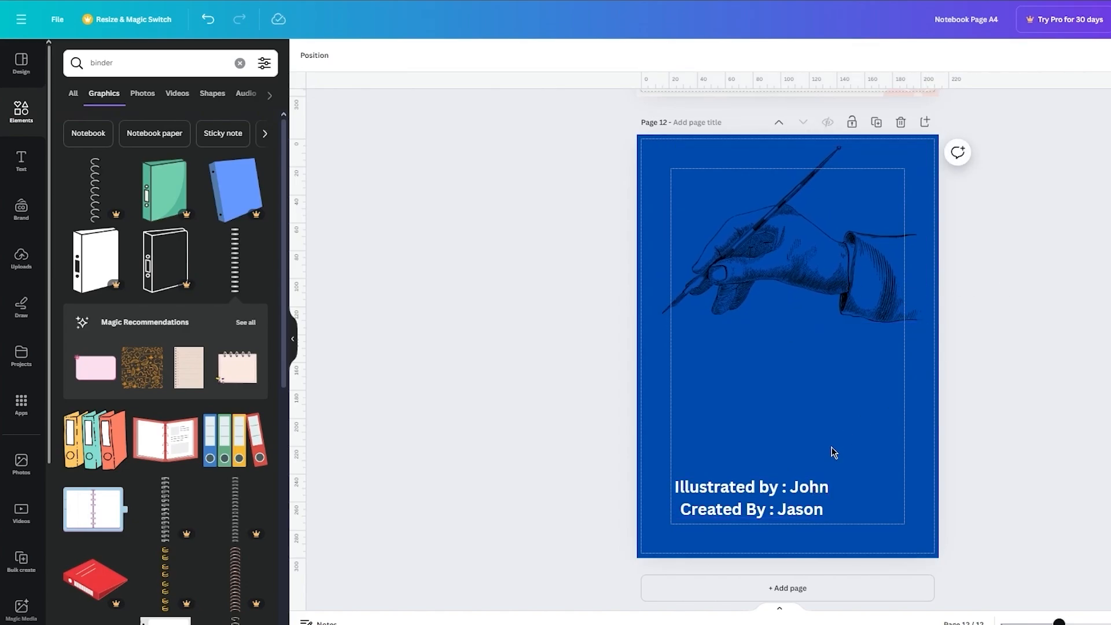
Step: Replace page 12's credit lines with body text reading "hjh gjh gjh ghj g hjgfh jg fhg f hfjh fjh fjhf fgd ytd ut yt"
click(726, 515)
key(Delete)
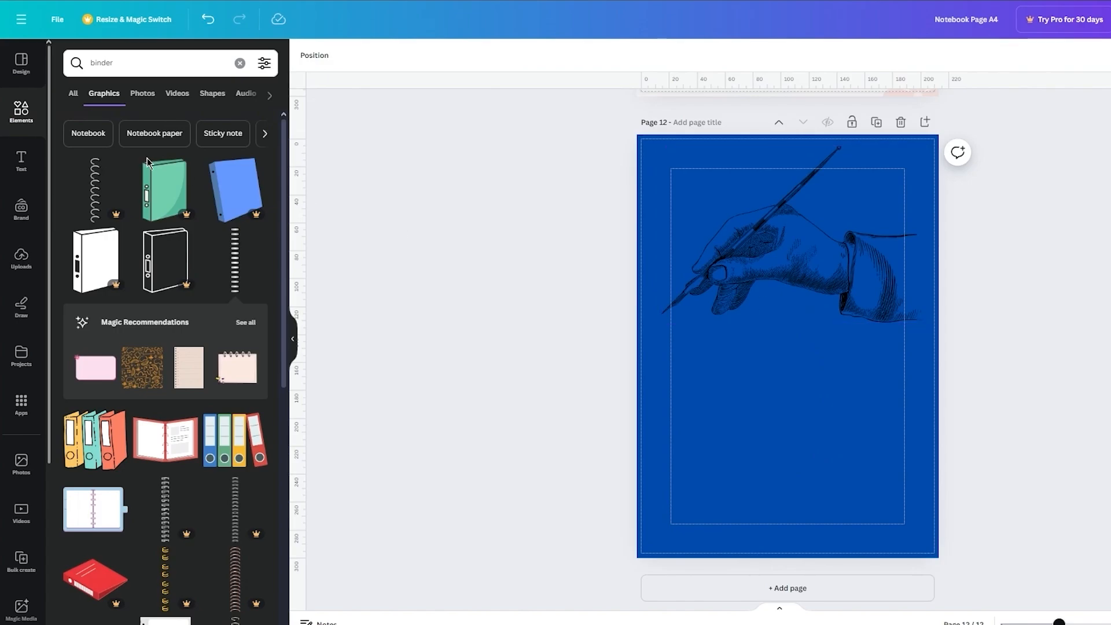
click(21, 161)
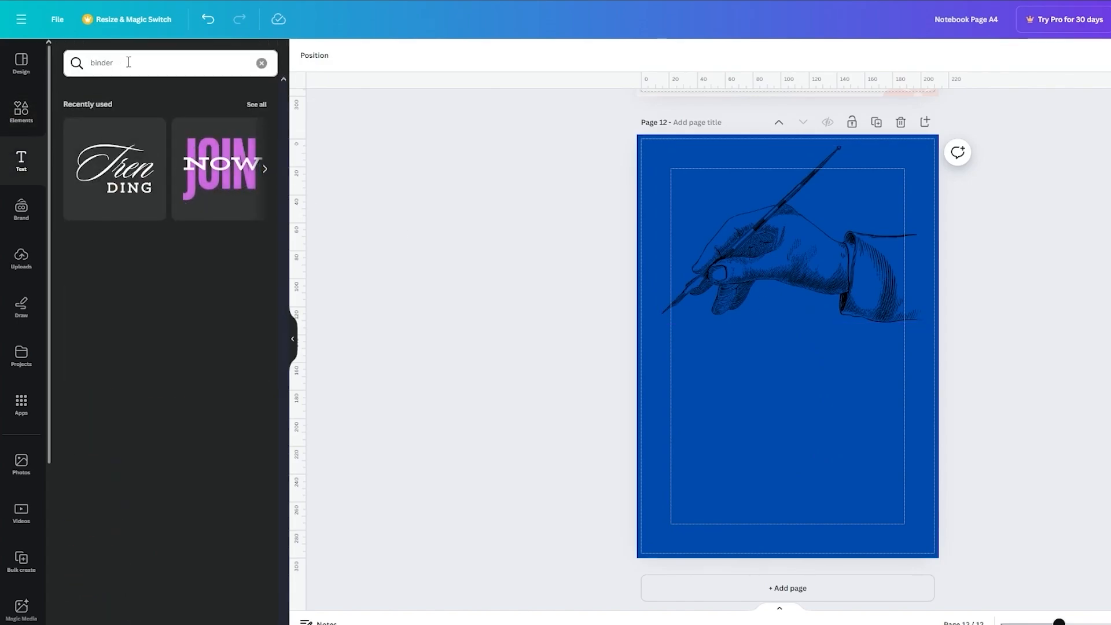
click(261, 63)
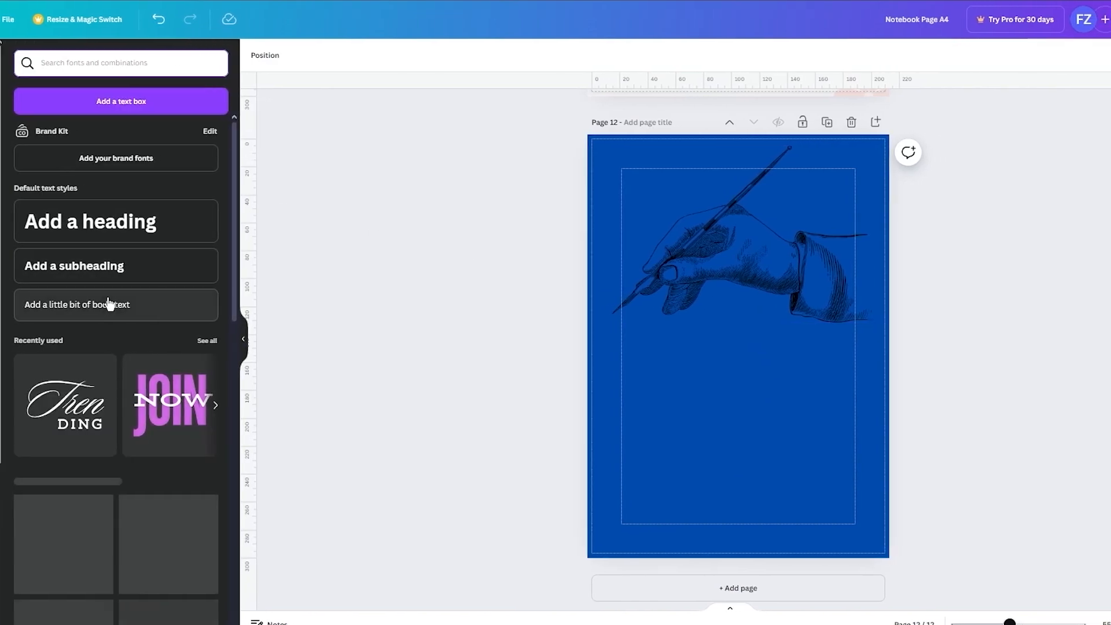
click(158, 303)
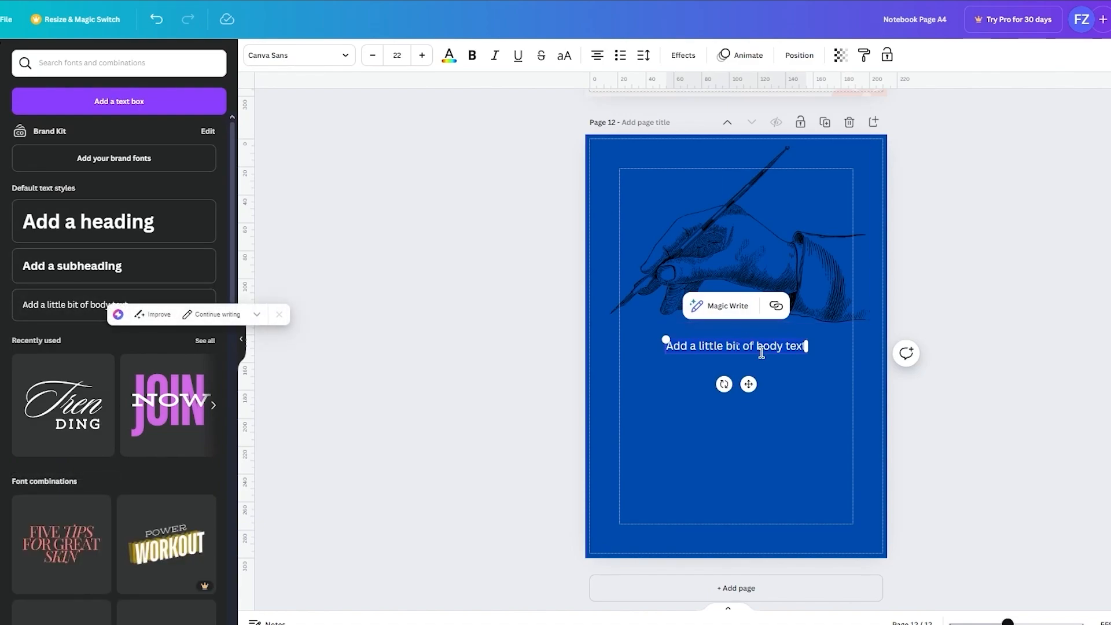
text(hjh gjh gjh ghj g hjgfh jg fhg)
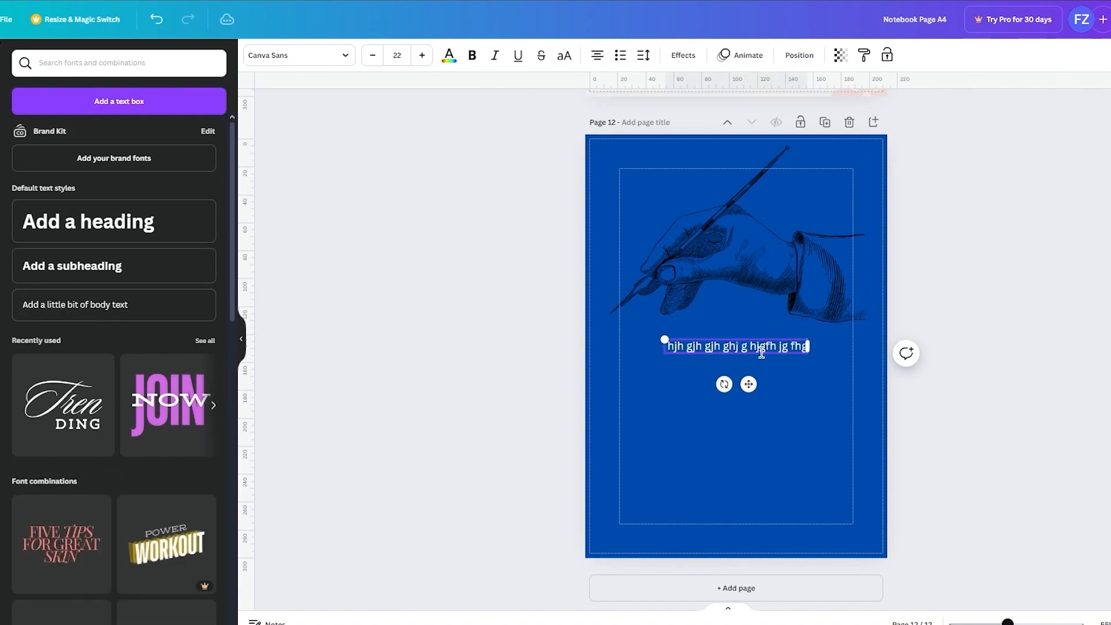
text( f hfjh fjh fjhf fgd)
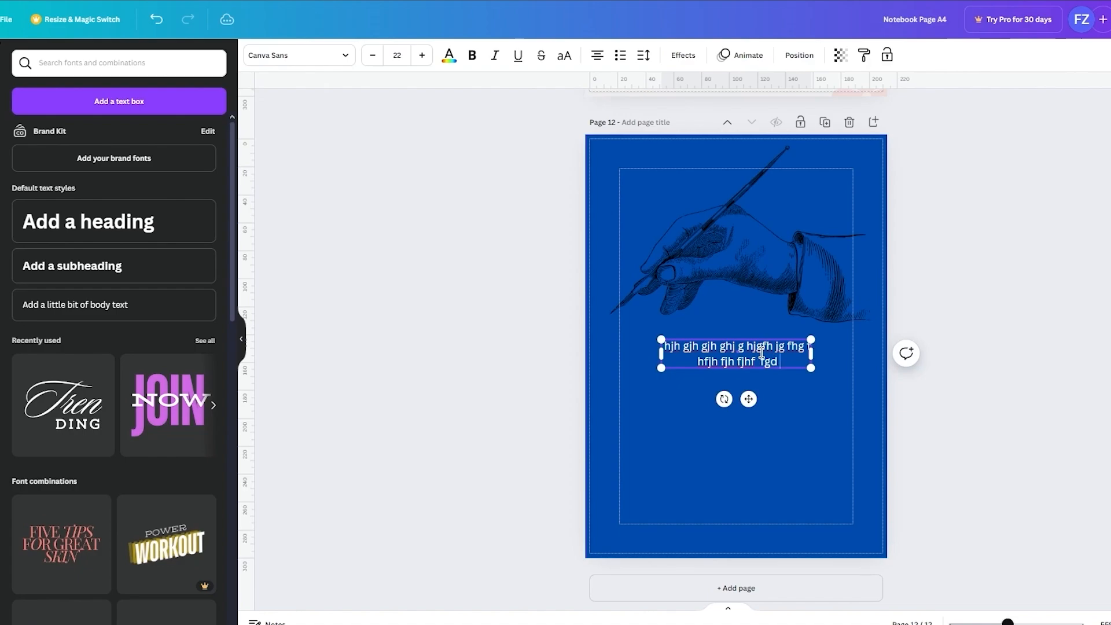
text( ytd ut yt)
key(Return)
click(1016, 329)
Step: Enlarge page 12's body text to size 28.6 and center it below the hand drawing
drag(782, 355, 849, 377)
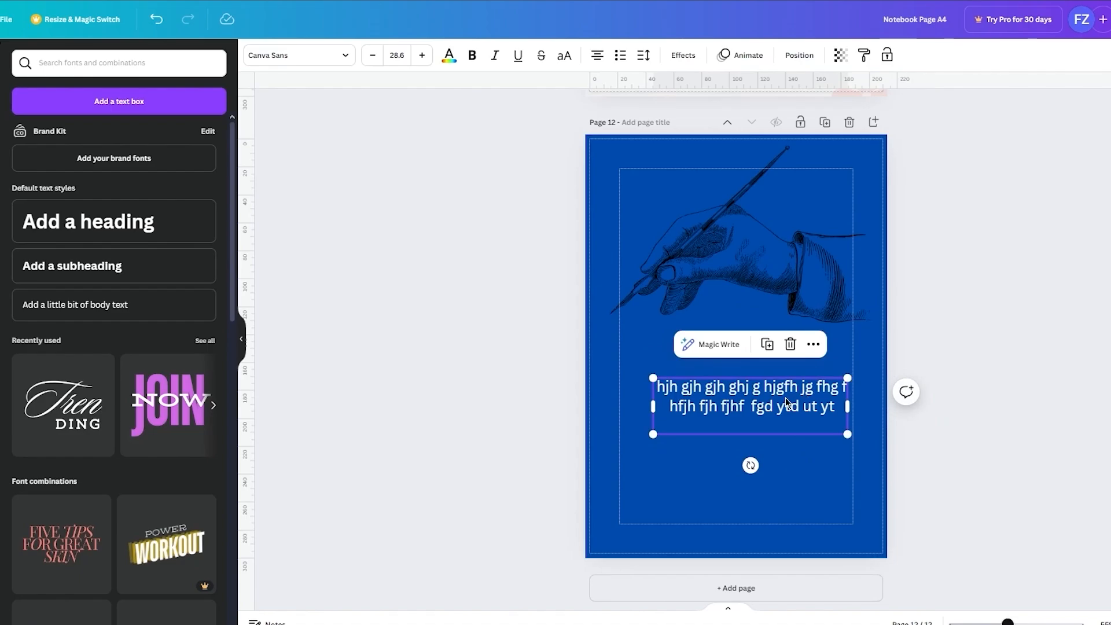
mouse_move(782, 398)
mouse_down()
mouse_move(760, 398)
mouse_move(769, 398)
mouse_up()
click(1081, 356)
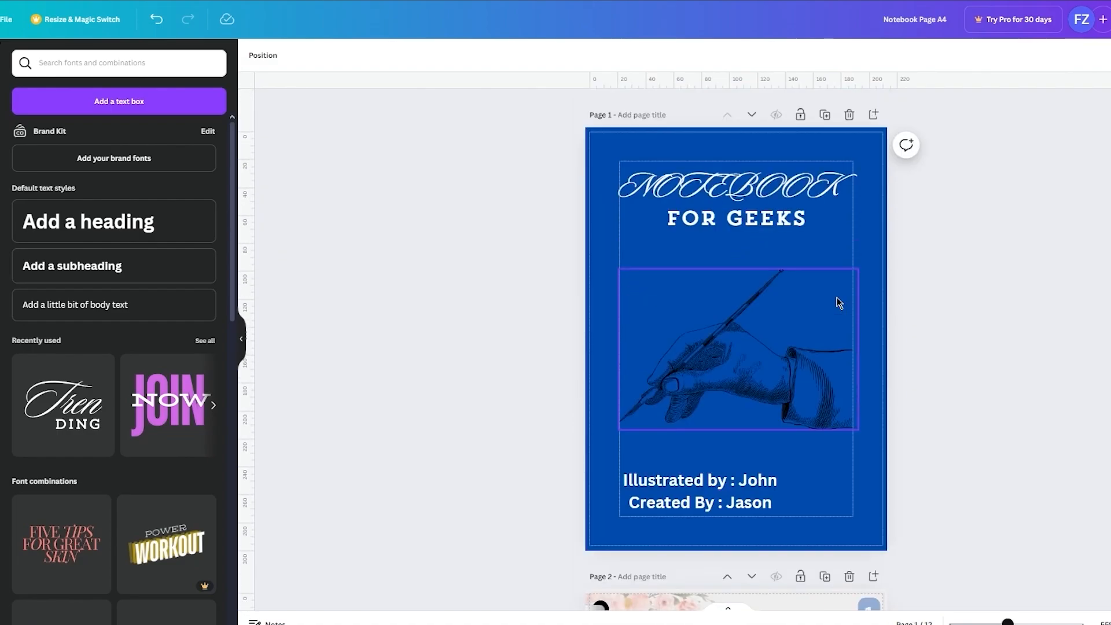
Step: Download all pages of the design as a PDF Standard file
click(1083, 19)
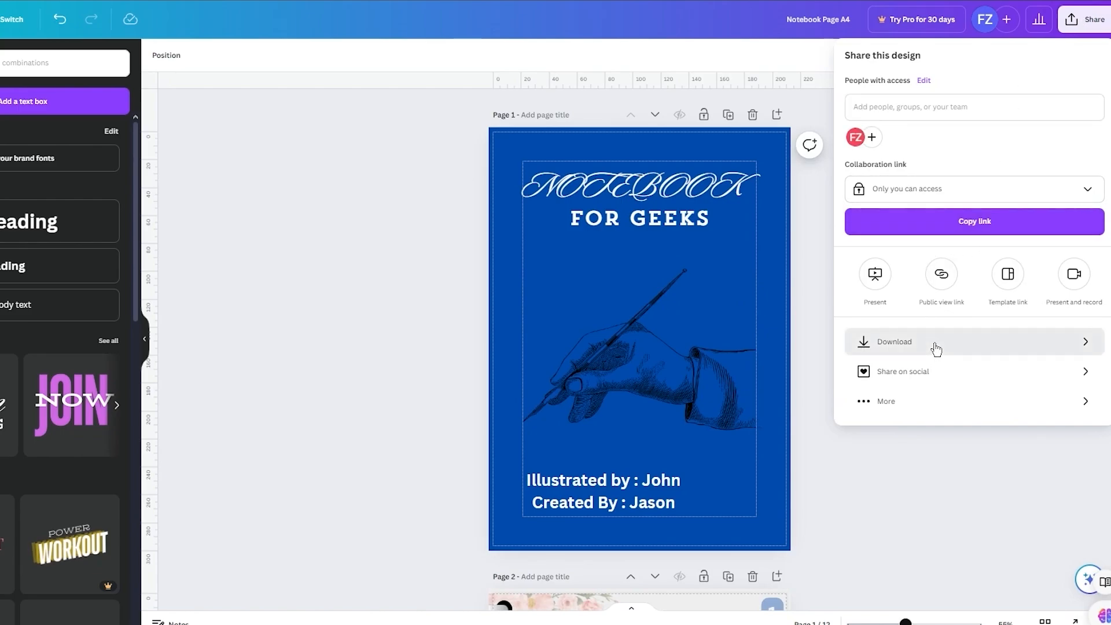
click(934, 343)
click(938, 113)
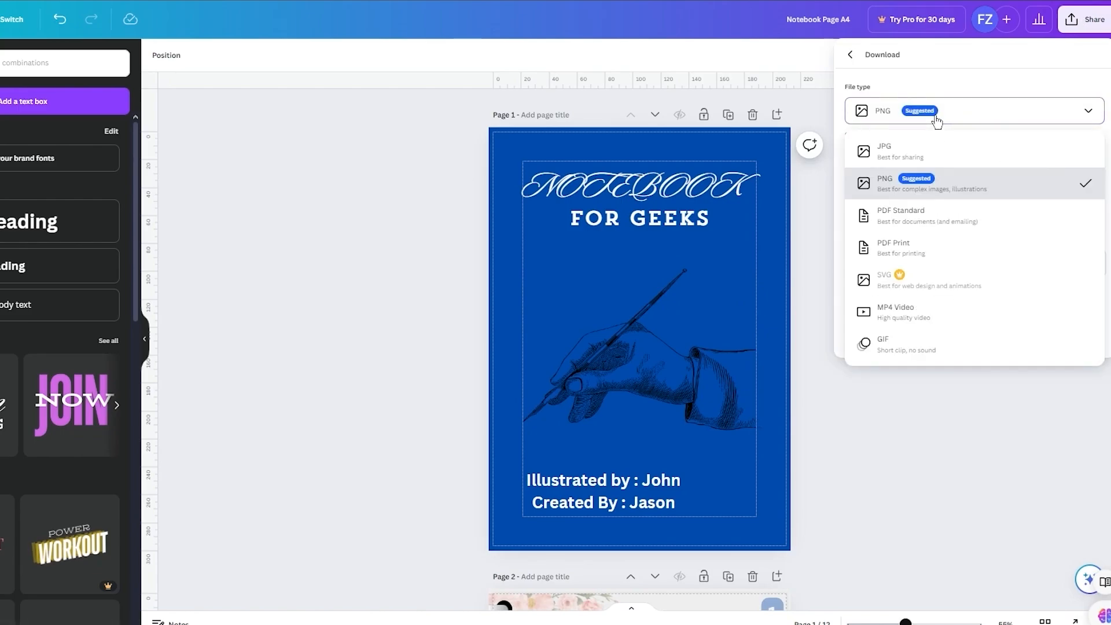
click(946, 232)
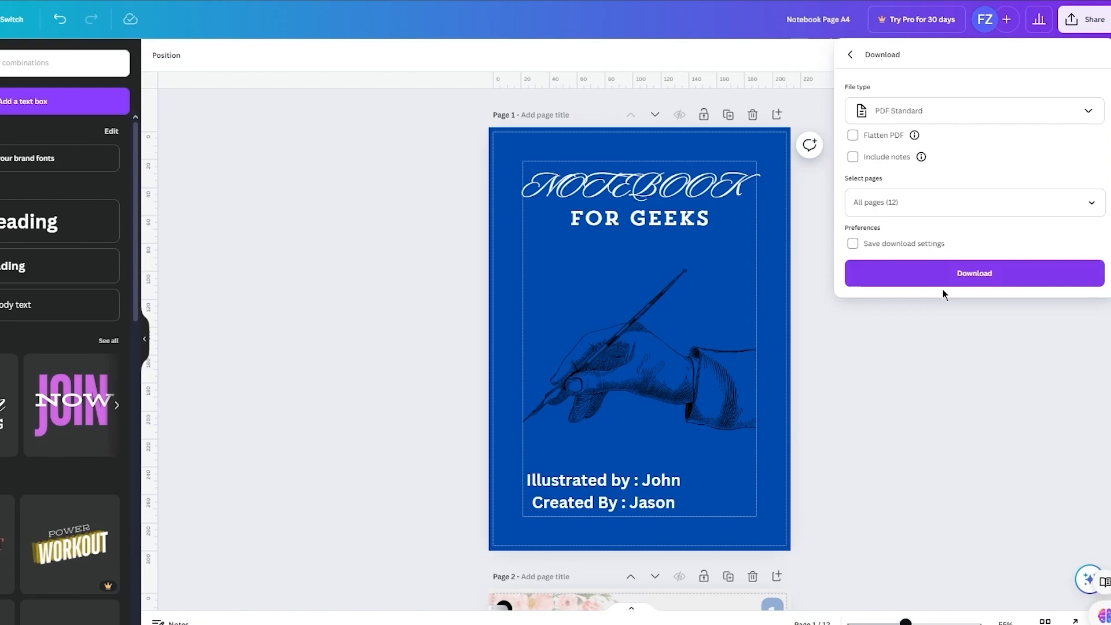
click(948, 283)
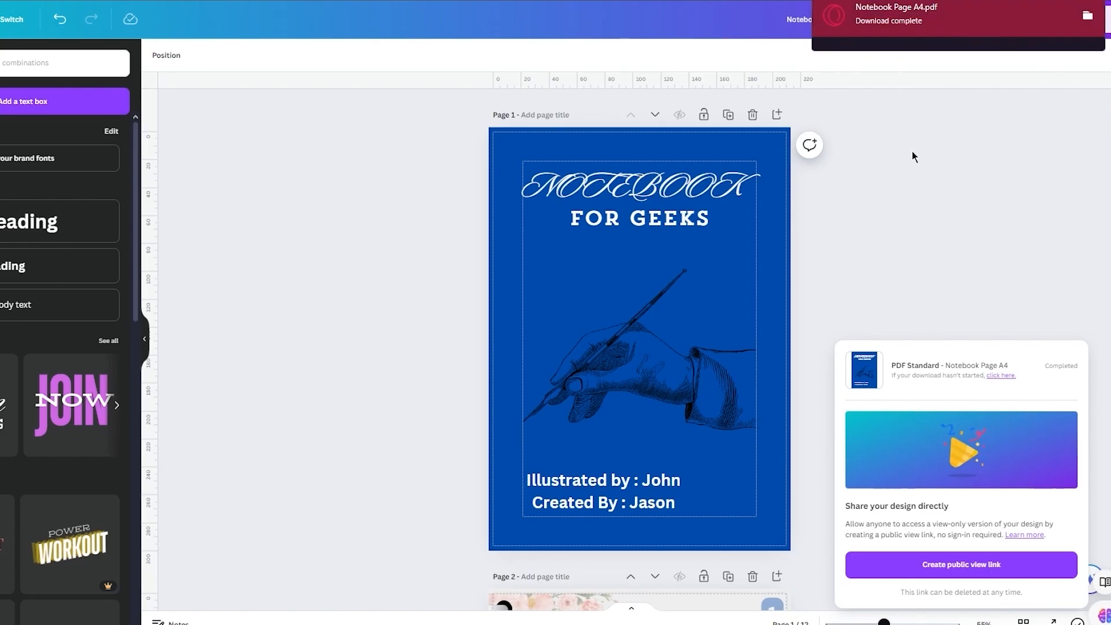
Step: Open the downloaded Notebook Page A4.pdf and look through the cover, the ring-bound first page and the remaining inner pages
click(869, 28)
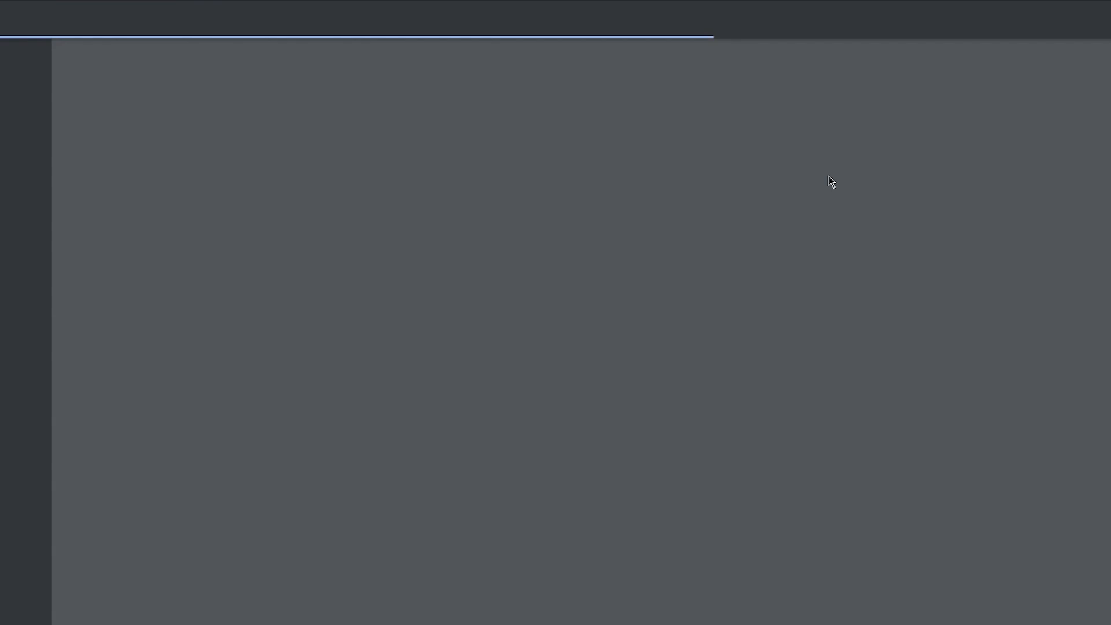
scroll(881, 310, down, 5)
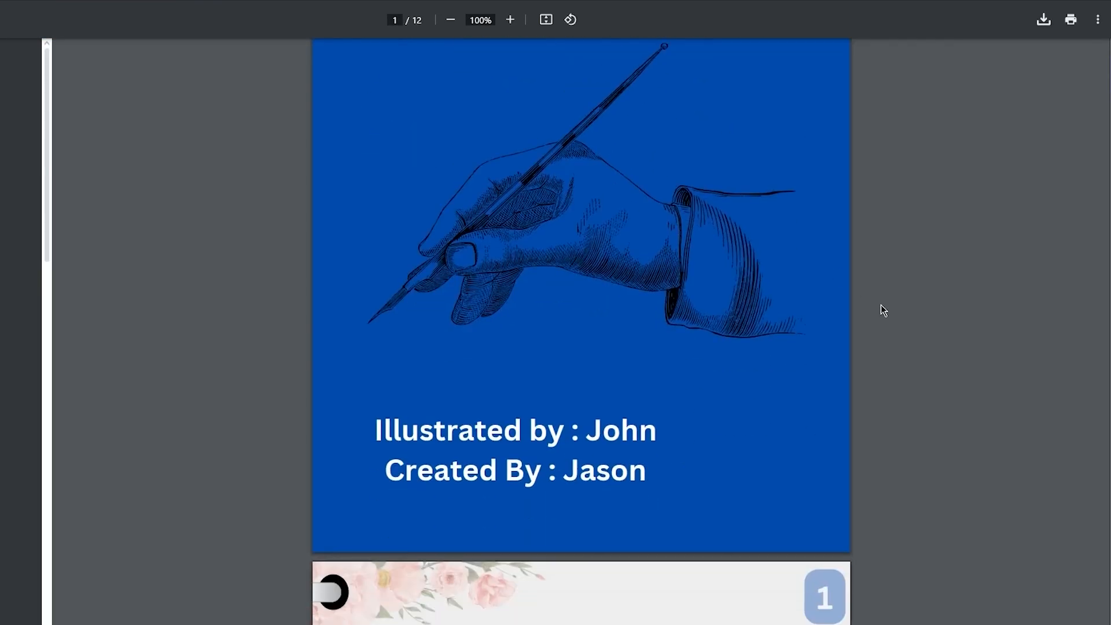
scroll(881, 310, up, 5)
scroll(881, 305, down, 10)
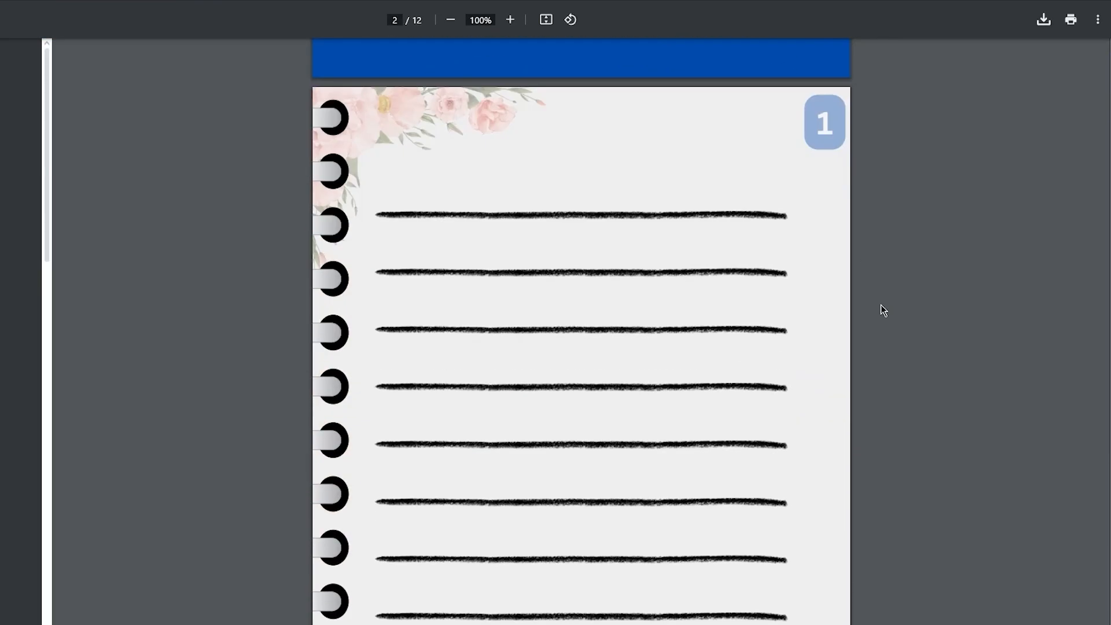
scroll(881, 305, down, 3)
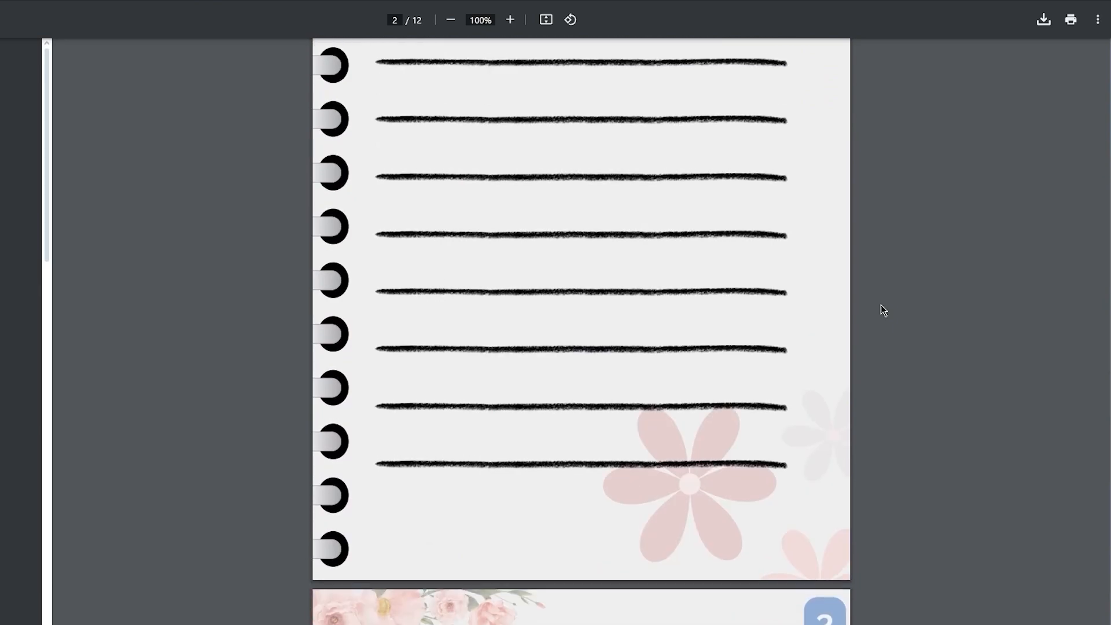
scroll(881, 305, up, 6)
scroll(881, 305, down, 9)
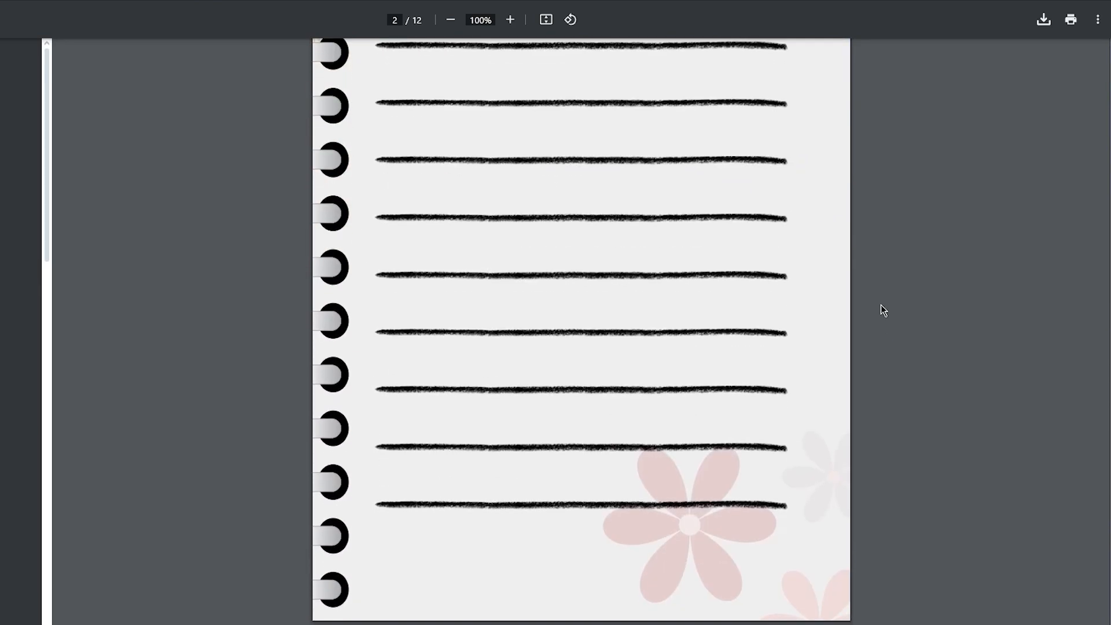
scroll(881, 305, up, 5)
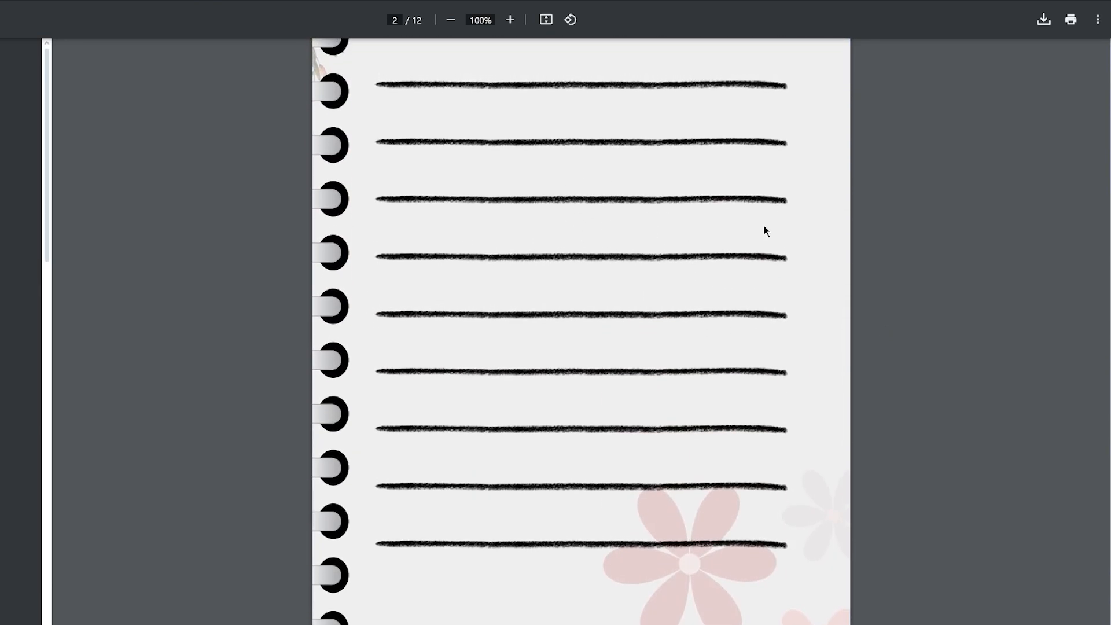
scroll(960, 269, up, 3)
scroll(961, 269, down, 3)
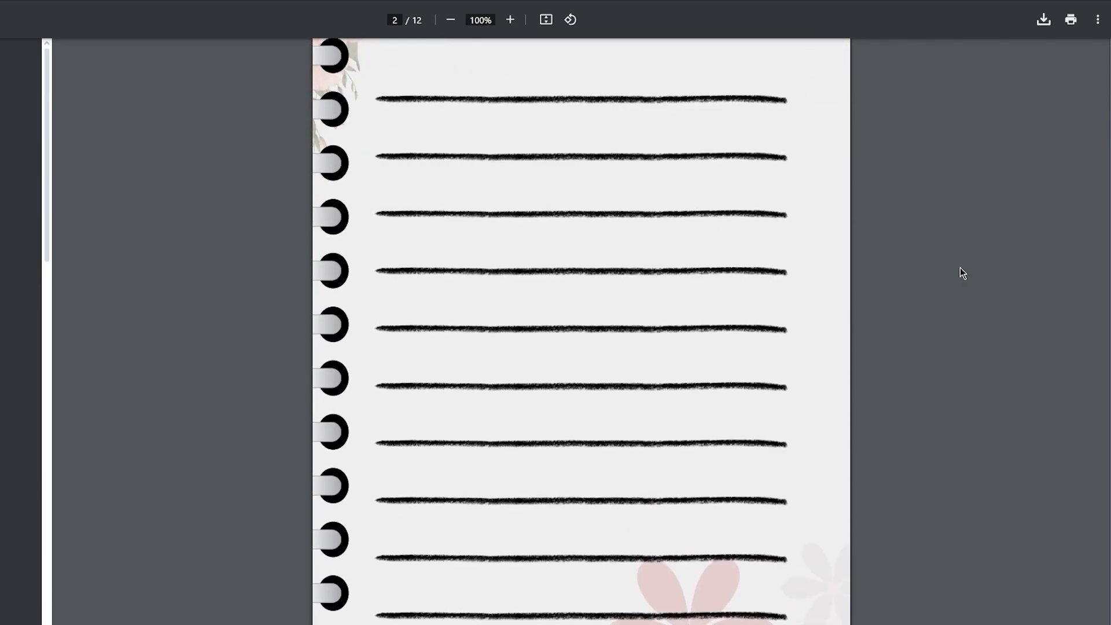
scroll(960, 267, down, 20)
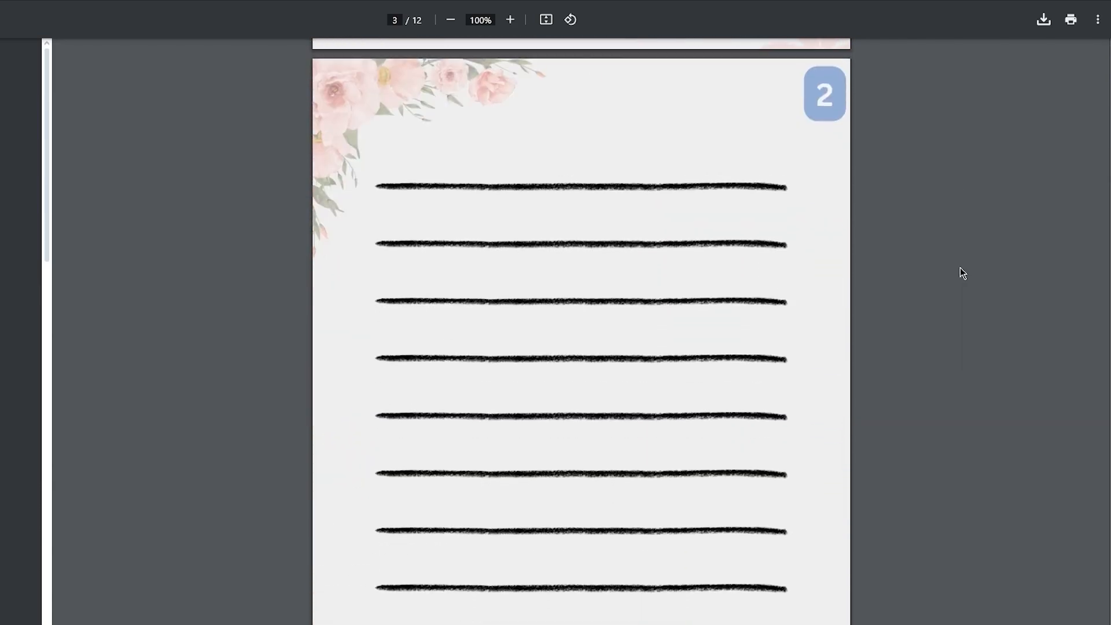
scroll(961, 267, down, 20)
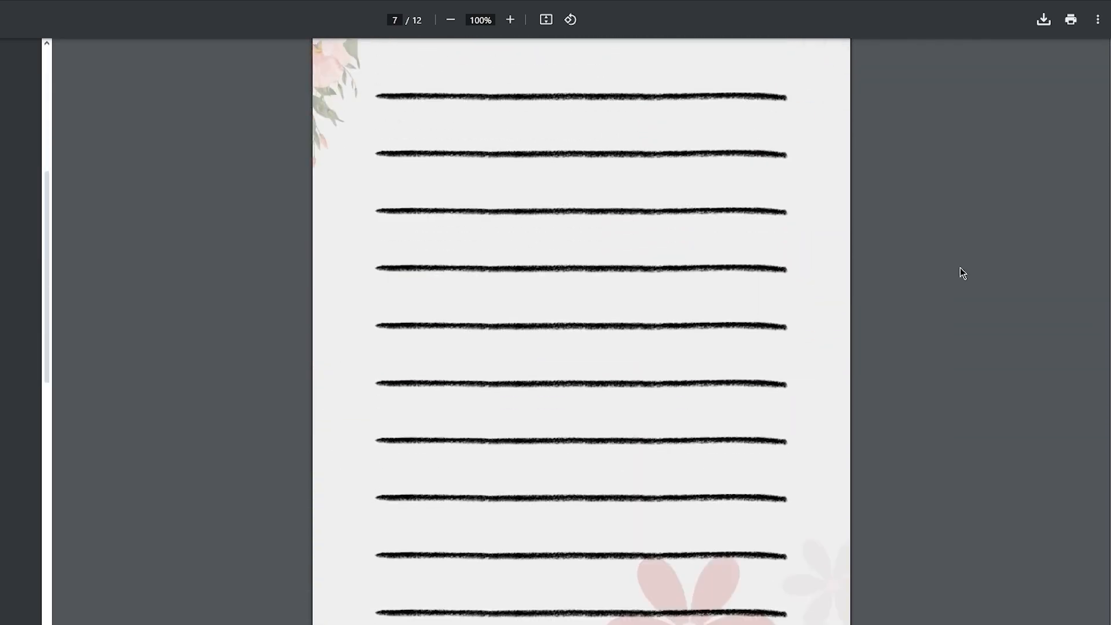
scroll(961, 267, down, 20)
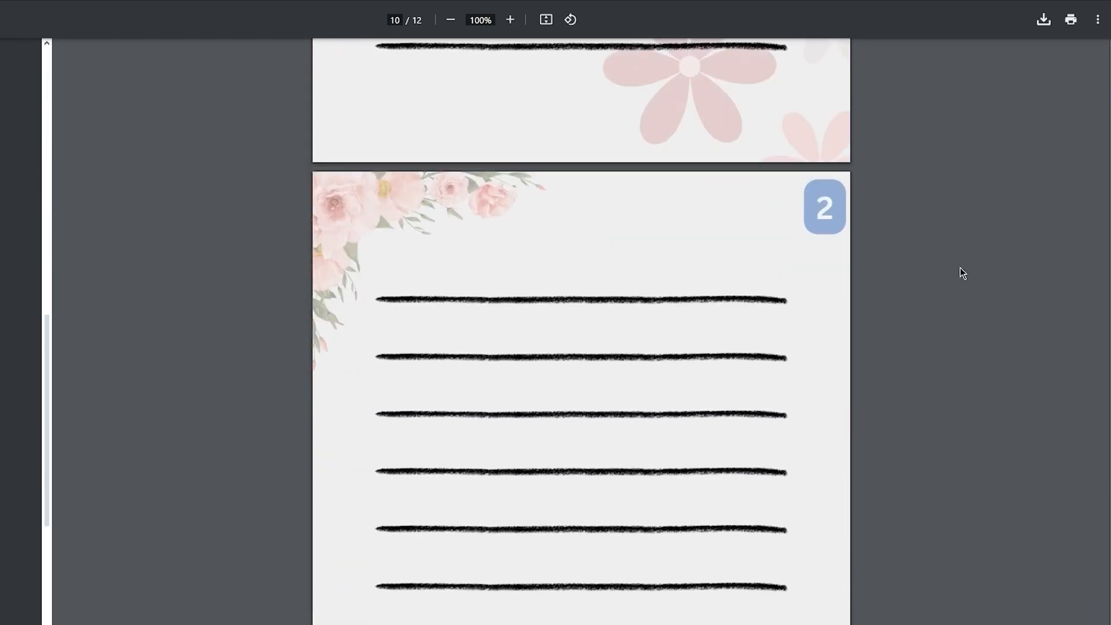
Step: Check the last lined pages and the blue back cover with the hand drawing in the exported PDF
scroll(961, 267, down, 10)
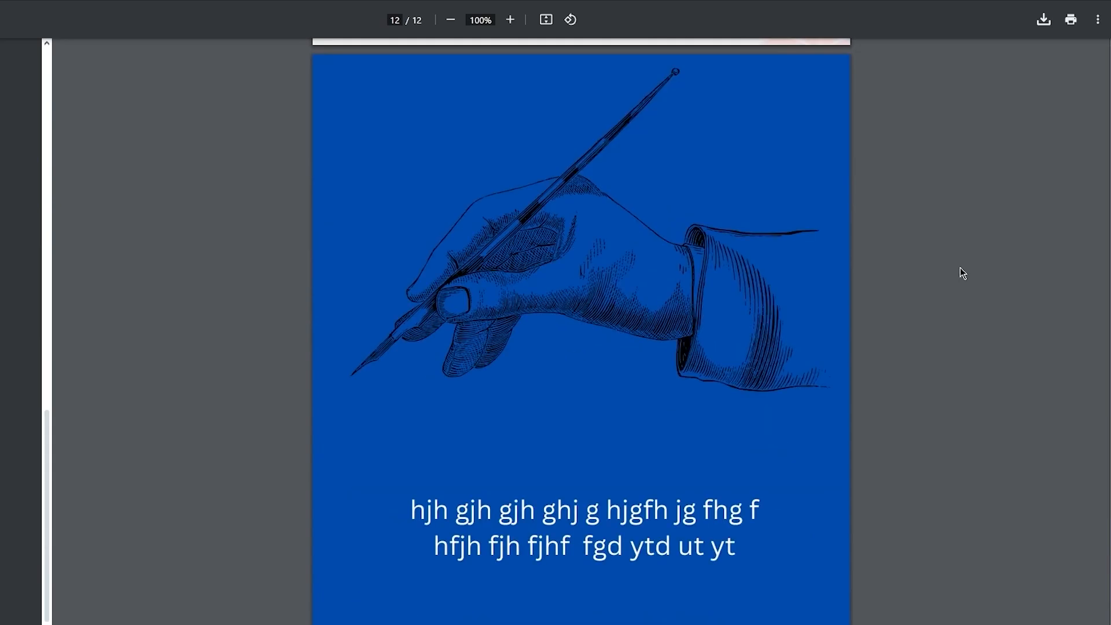
scroll(960, 268, down, 3)
scroll(960, 268, up, 5)
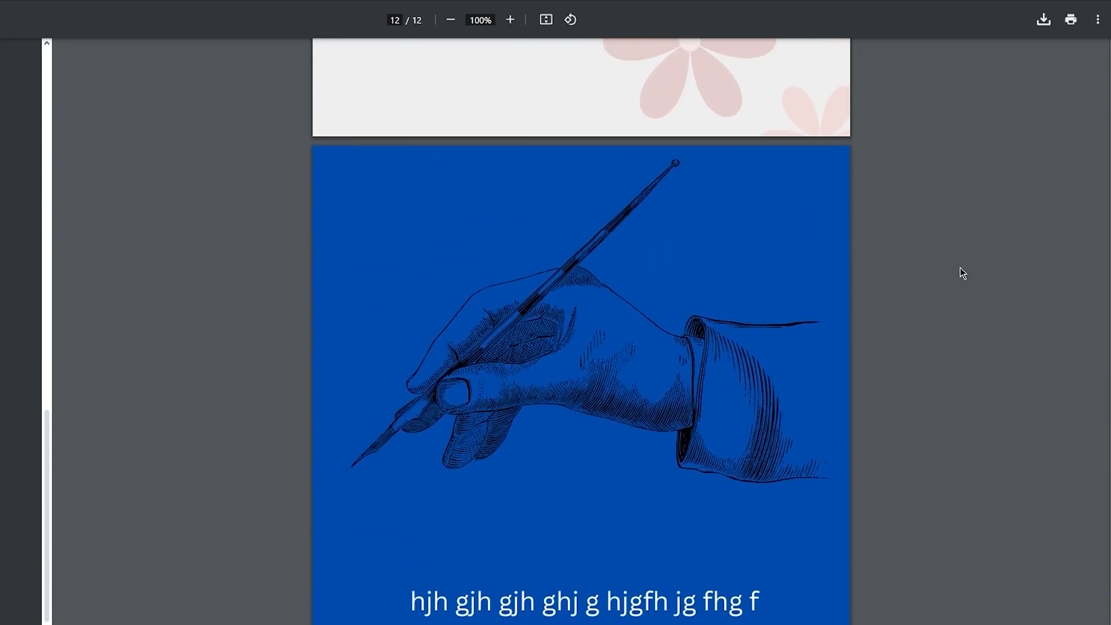
scroll(960, 268, down, 4)
scroll(960, 268, up, 20)
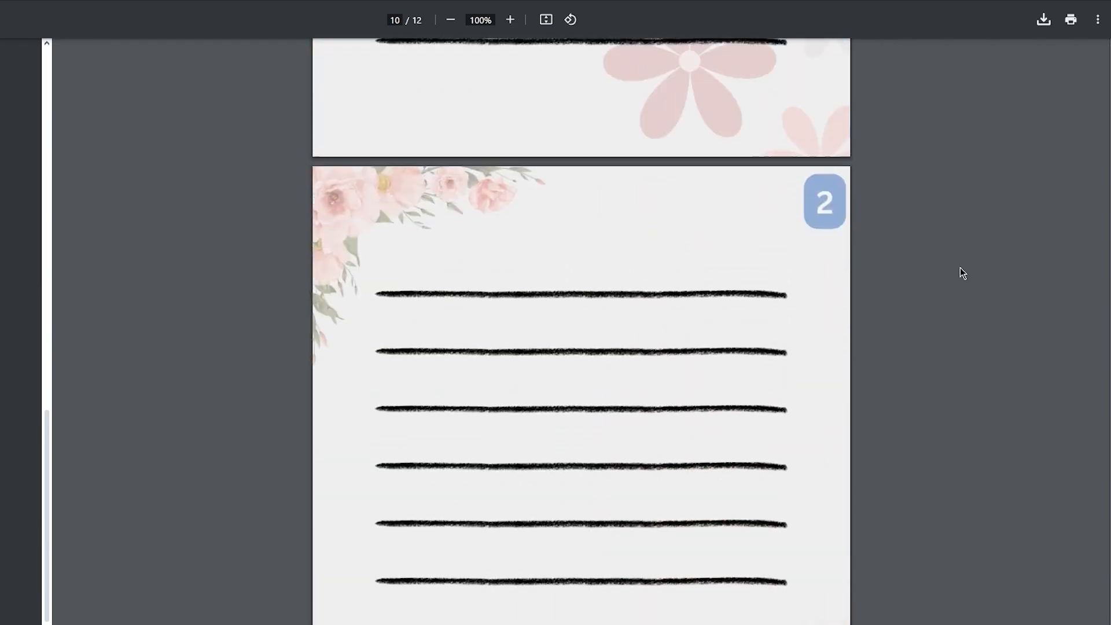
scroll(960, 268, up, 20)
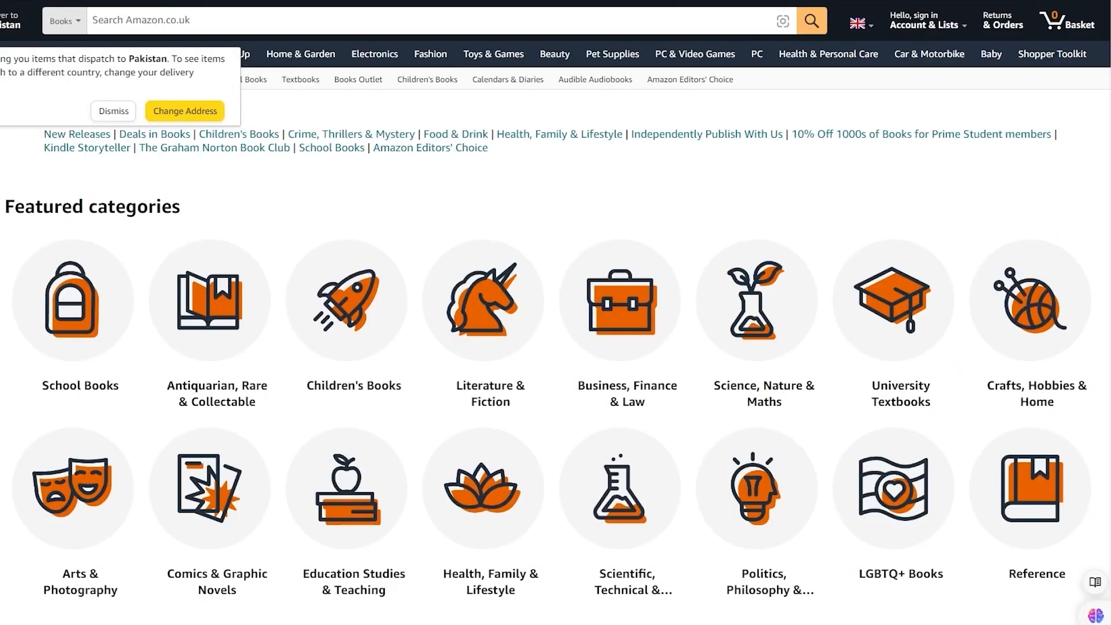
Step: On Amazon.co.uk, dismiss the delivery location notice and search the Books department for "notebook"
click(113, 110)
scroll(310, 288, down, 9)
scroll(320, 290, up, 9)
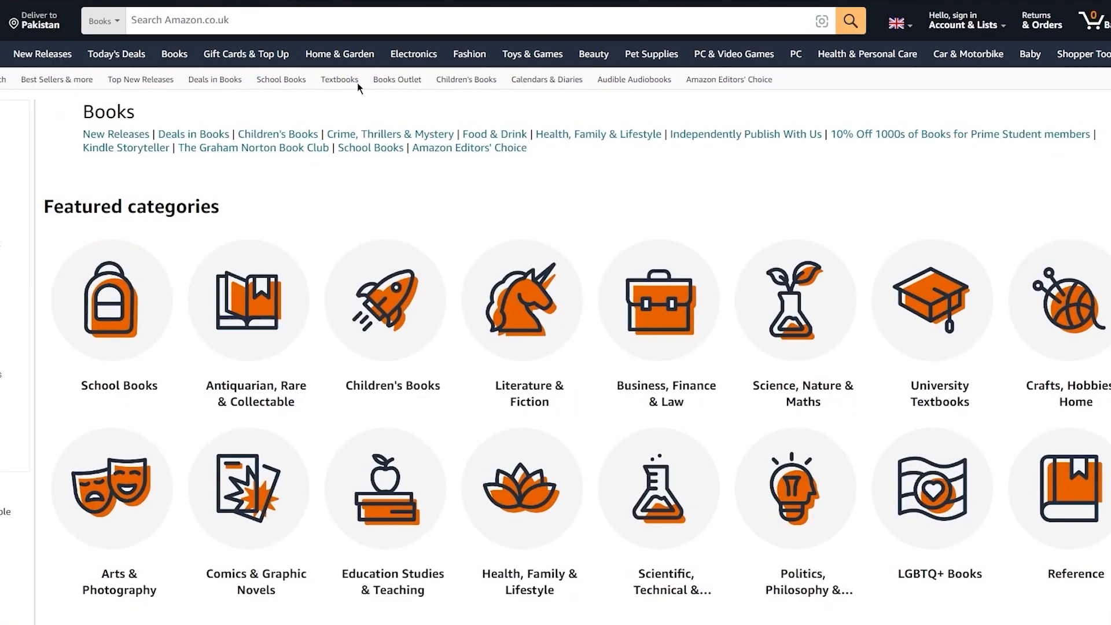
click(347, 22)
text(notebbo)
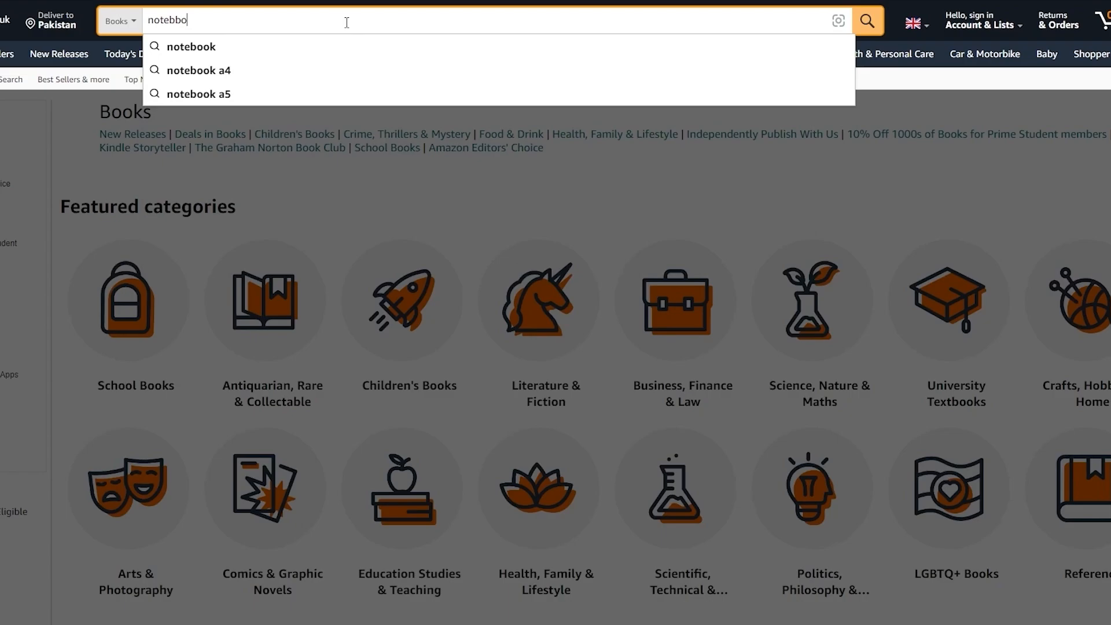
key(BackSpace)
key(BackSpace)
text(ook)
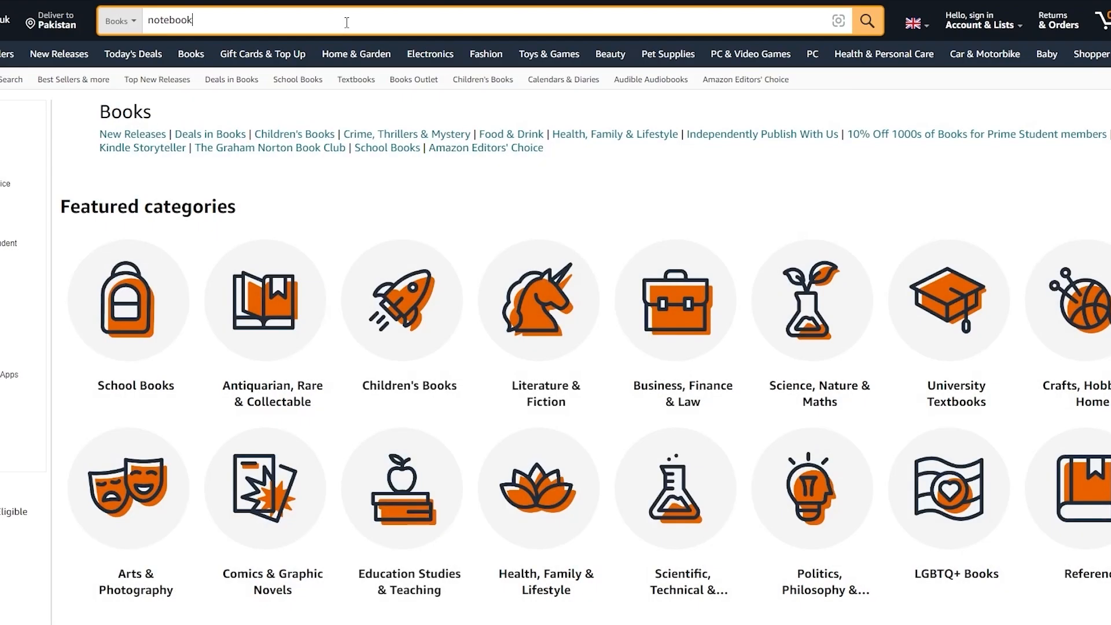
key(Return)
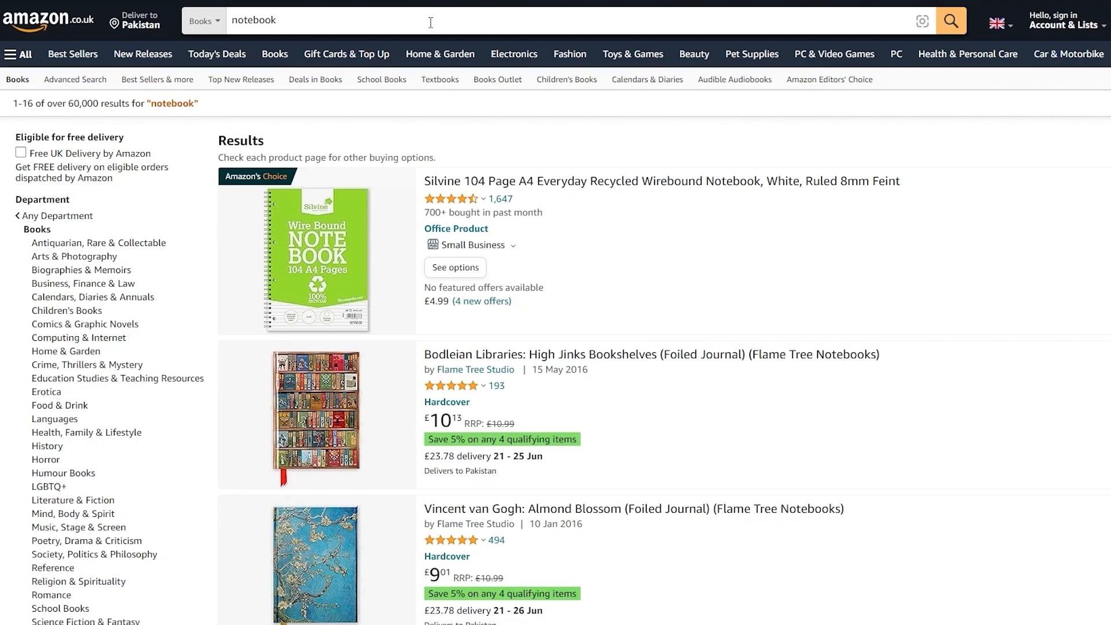
Step: Look through the notebook search results, comparing covers, formats, prices and ratings, and return to the start of the list
scroll(334, 274, down, 10)
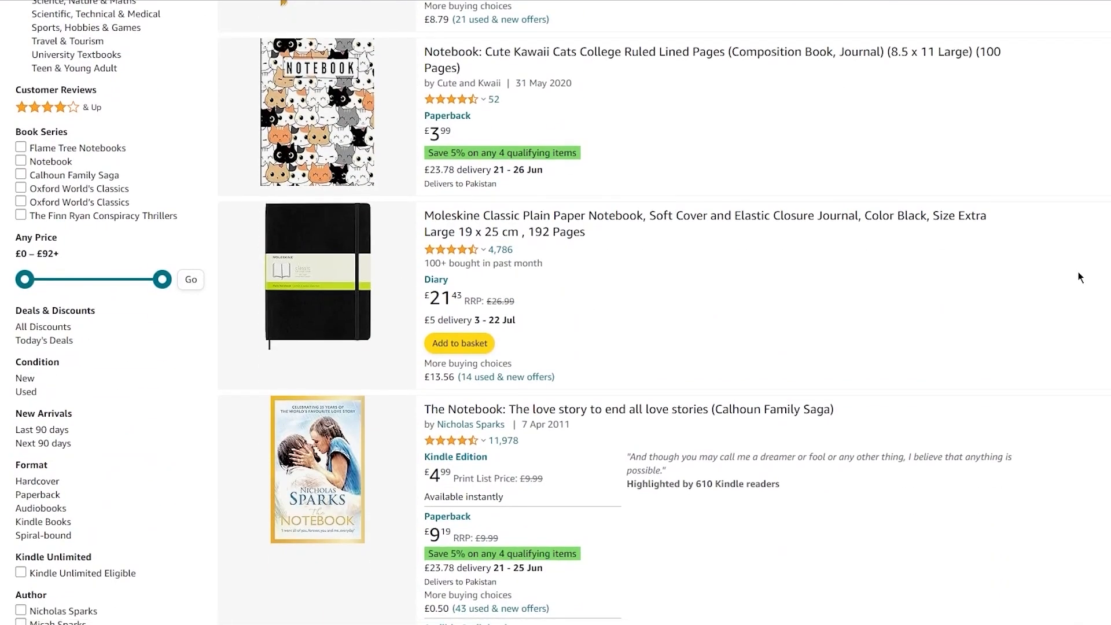
scroll(1080, 277, up, 10)
scroll(813, 283, down, 4)
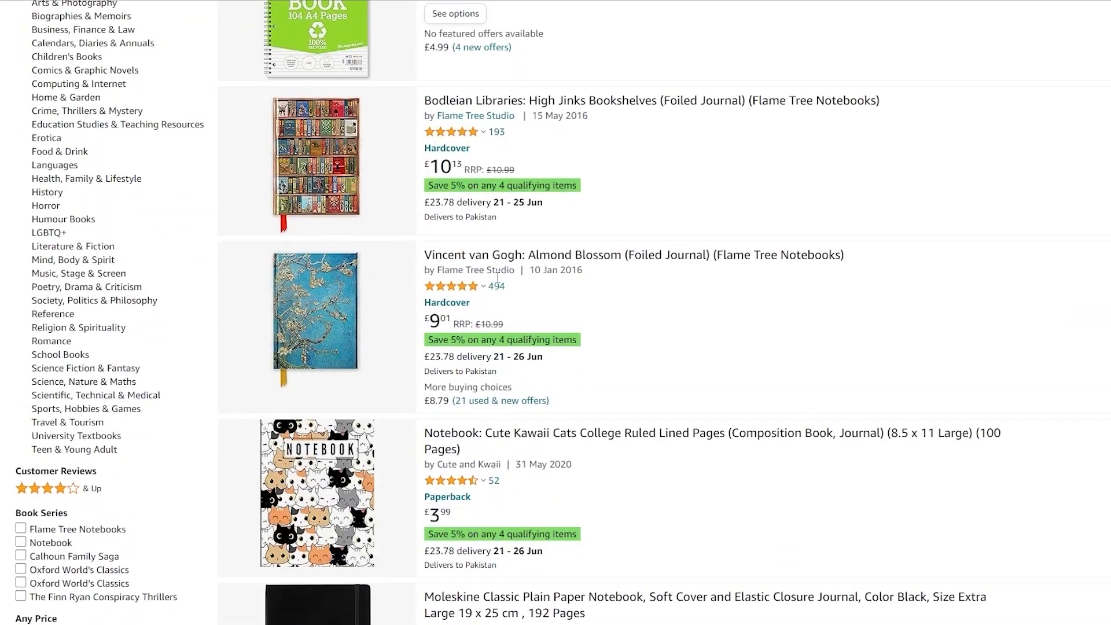
scroll(461, 320, down, 4)
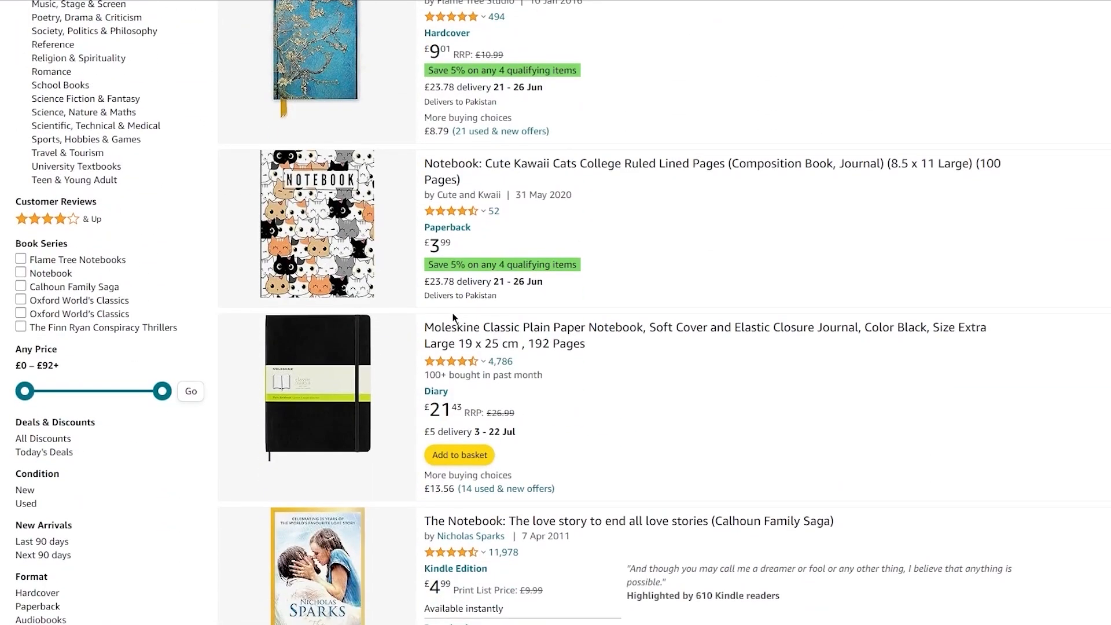
scroll(454, 318, down, 15)
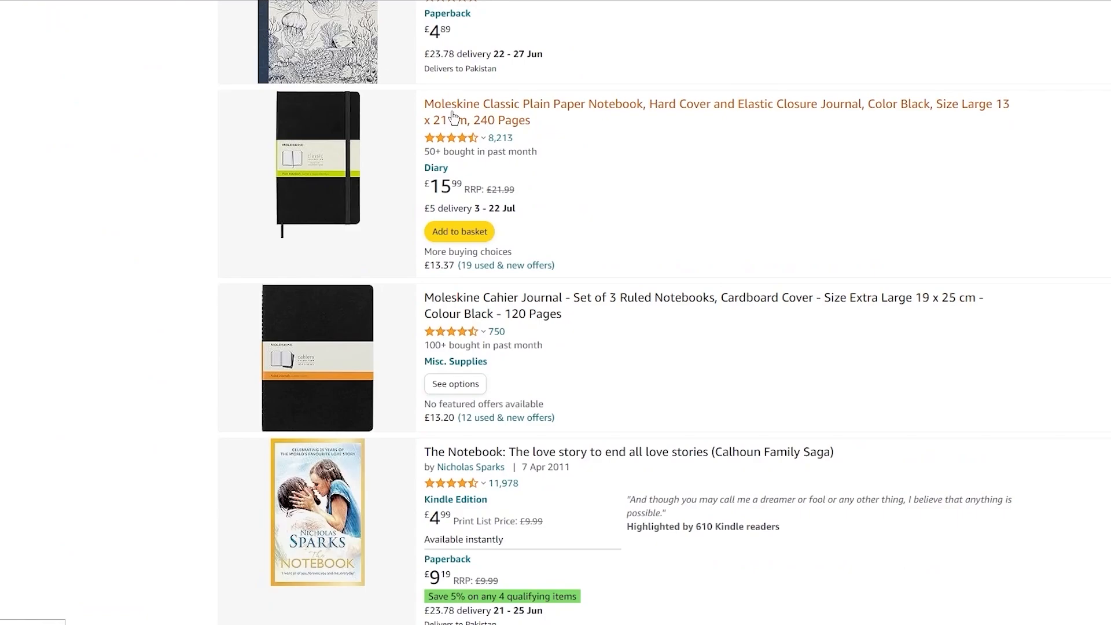
scroll(423, 125, down, 9)
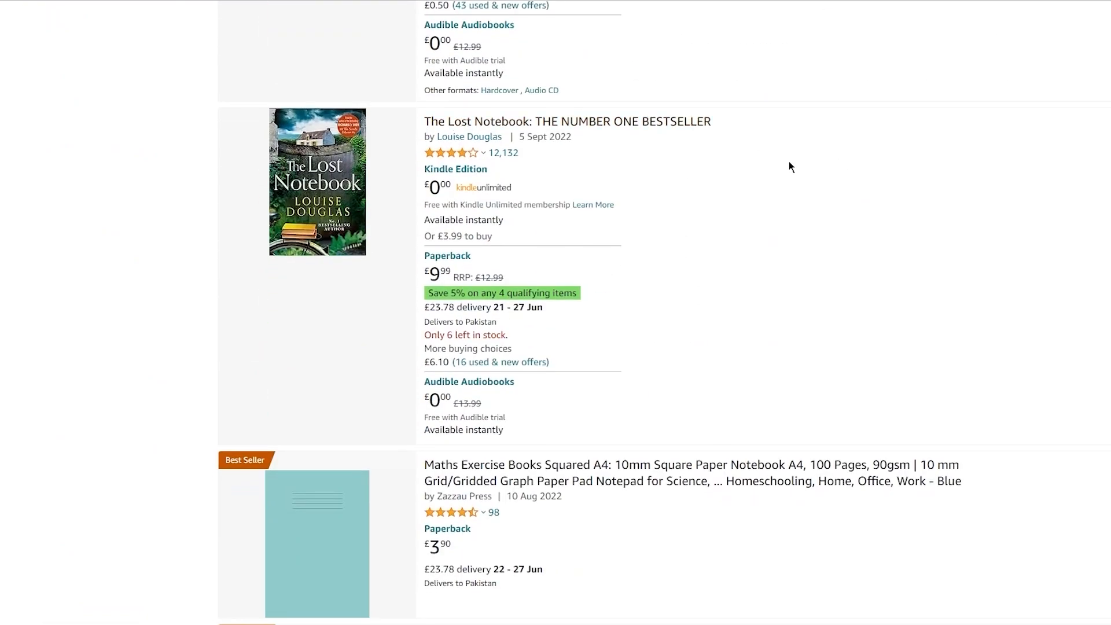
key(Home)
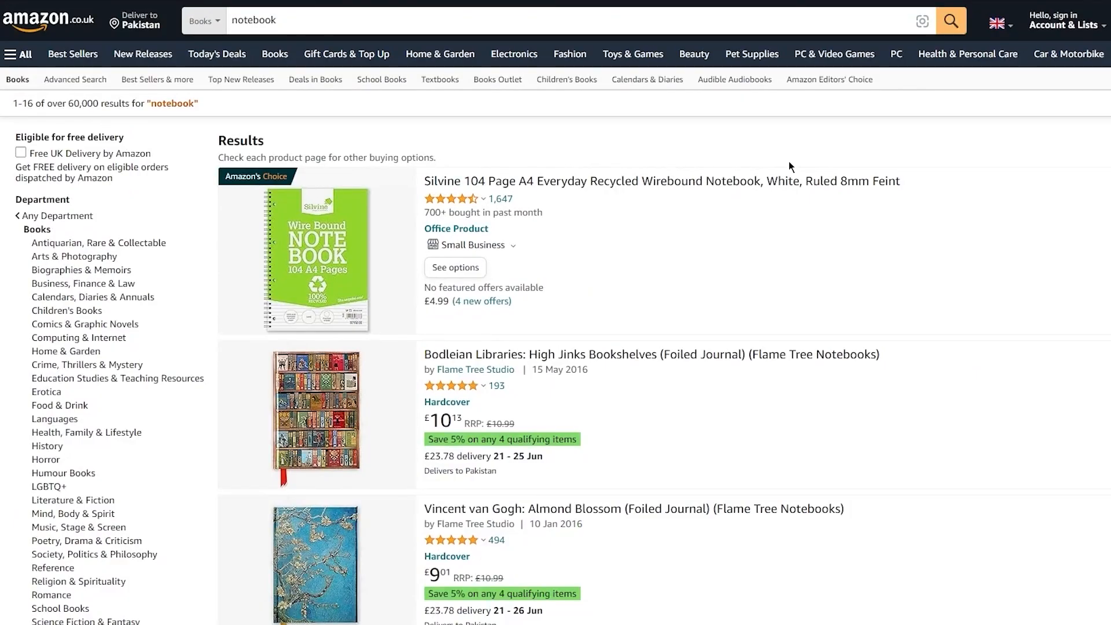
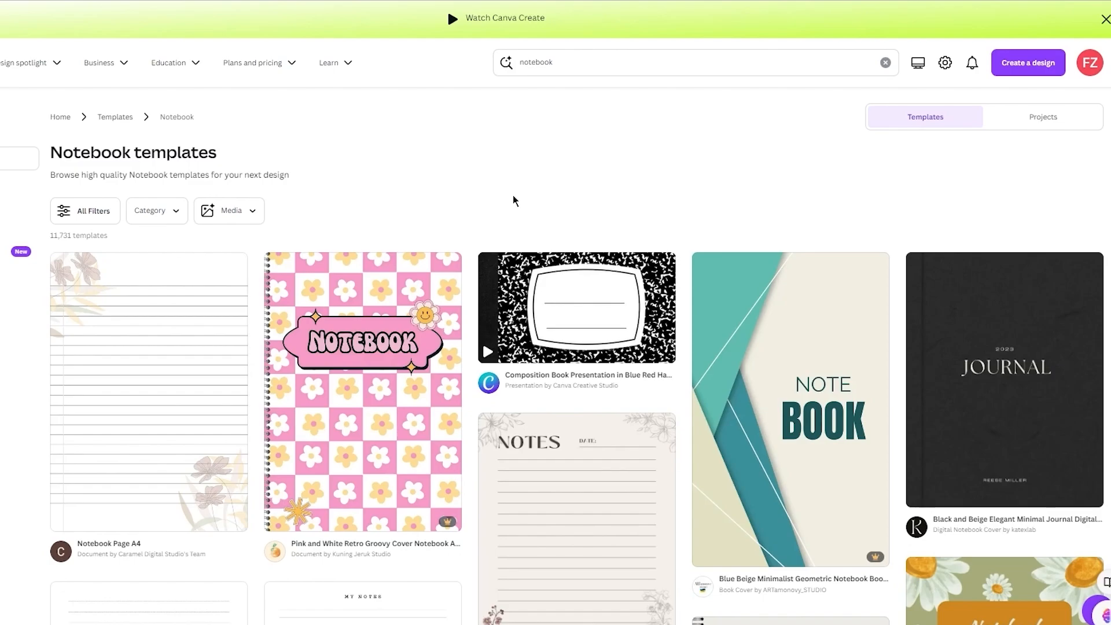
Step: Open the Simple A4 Lined Paper template from the notebook templates for customizing, keeping it as a single page
scroll(513, 200, down, 6)
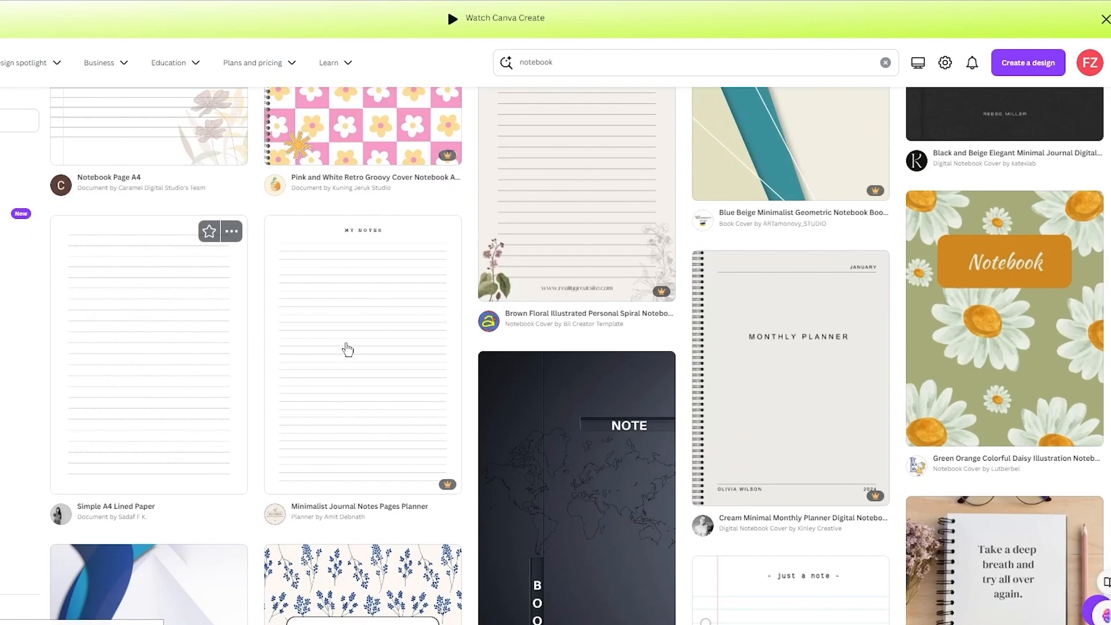
click(168, 378)
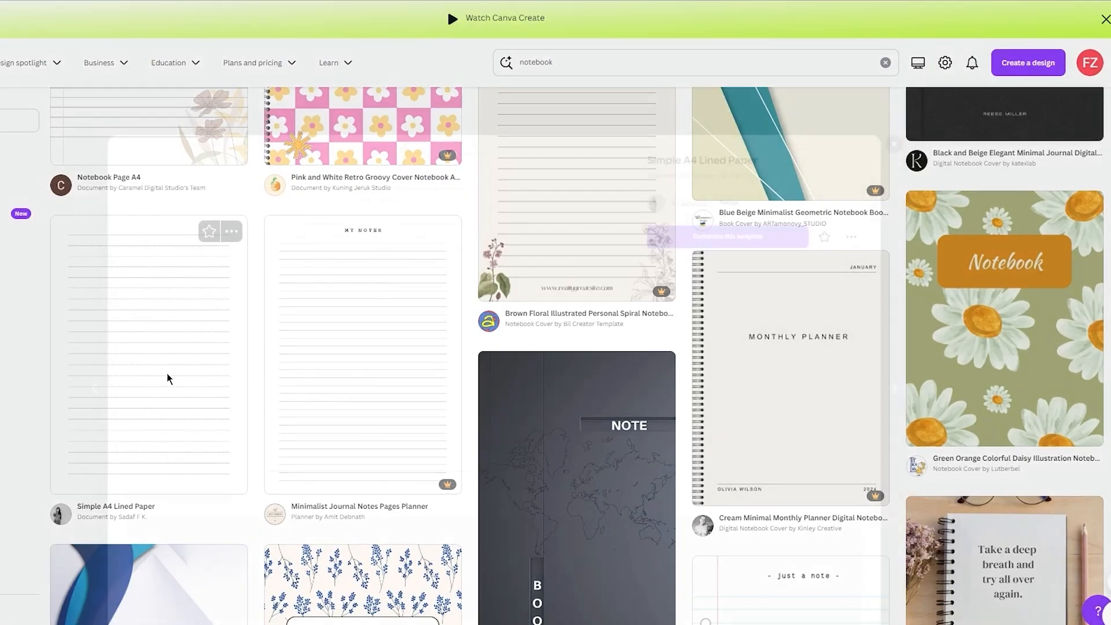
click(750, 142)
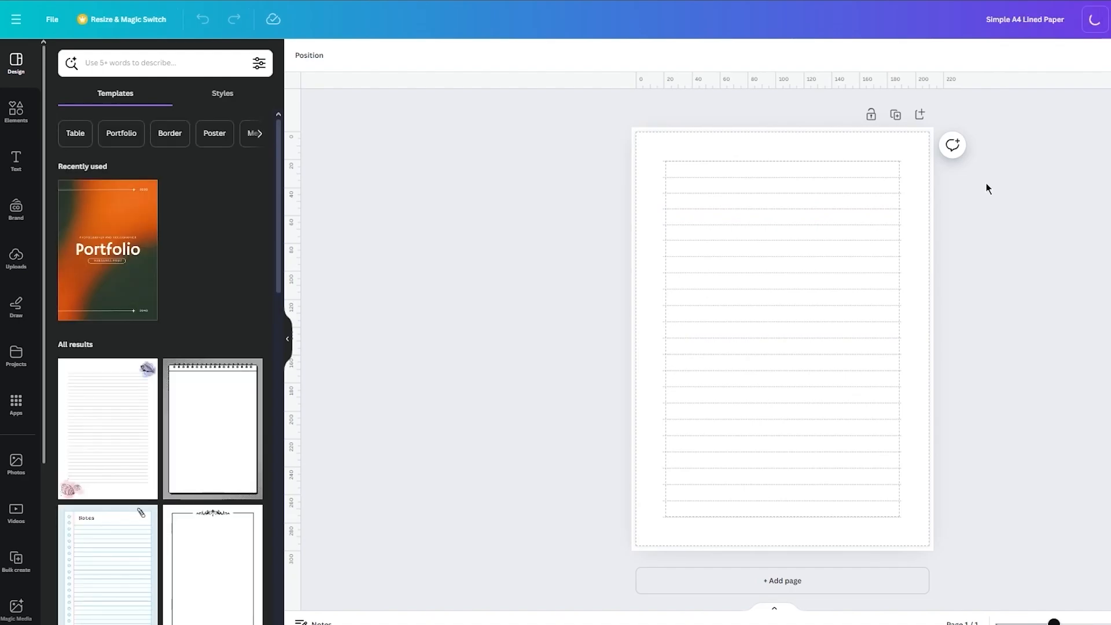
click(896, 114)
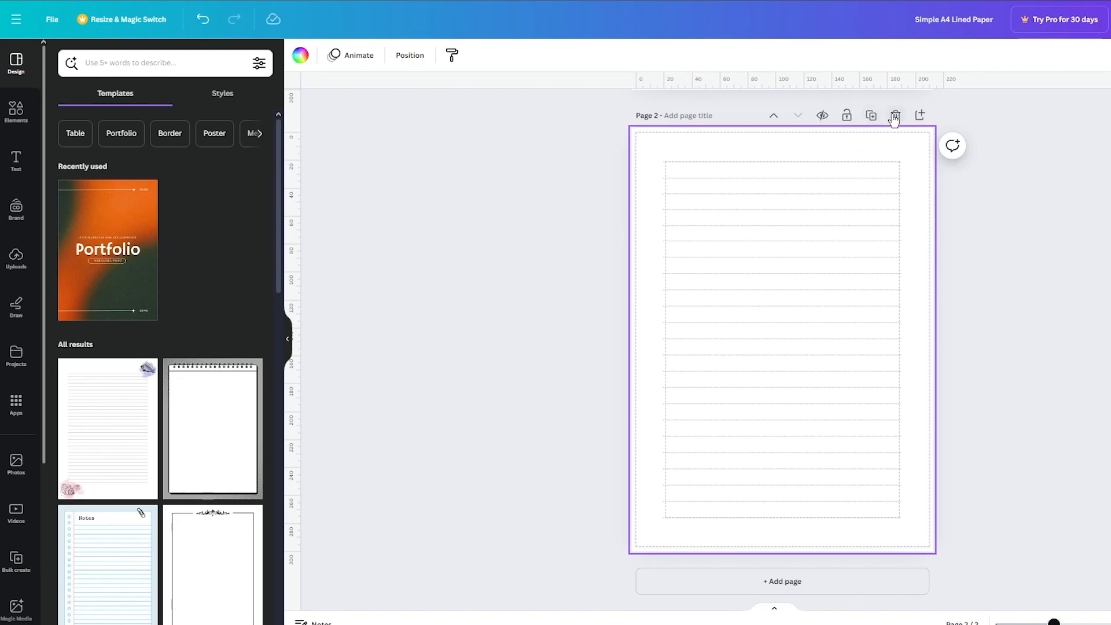
click(896, 118)
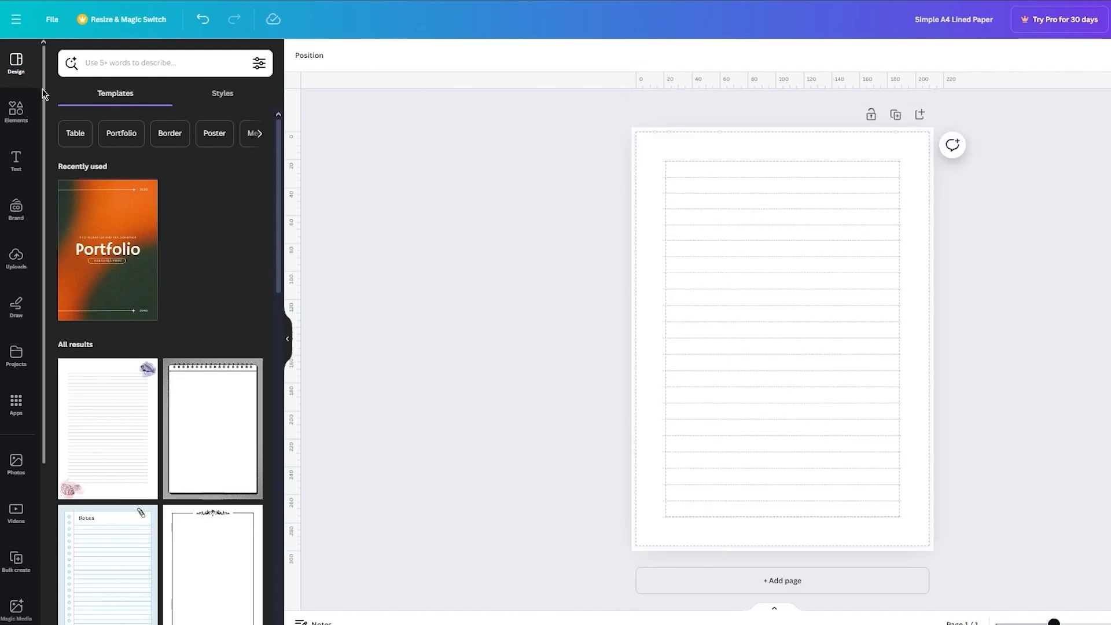
Step: Search the elements for "binder" graphics and add the free vertical ring-binding graphic to the page
click(16, 110)
click(145, 64)
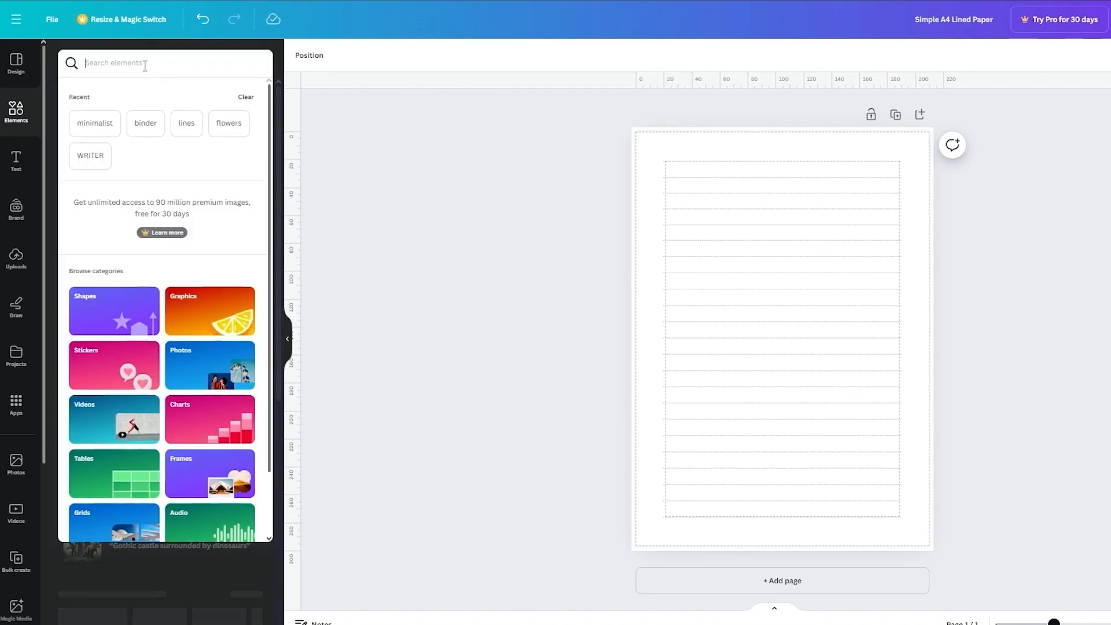
text(binder])
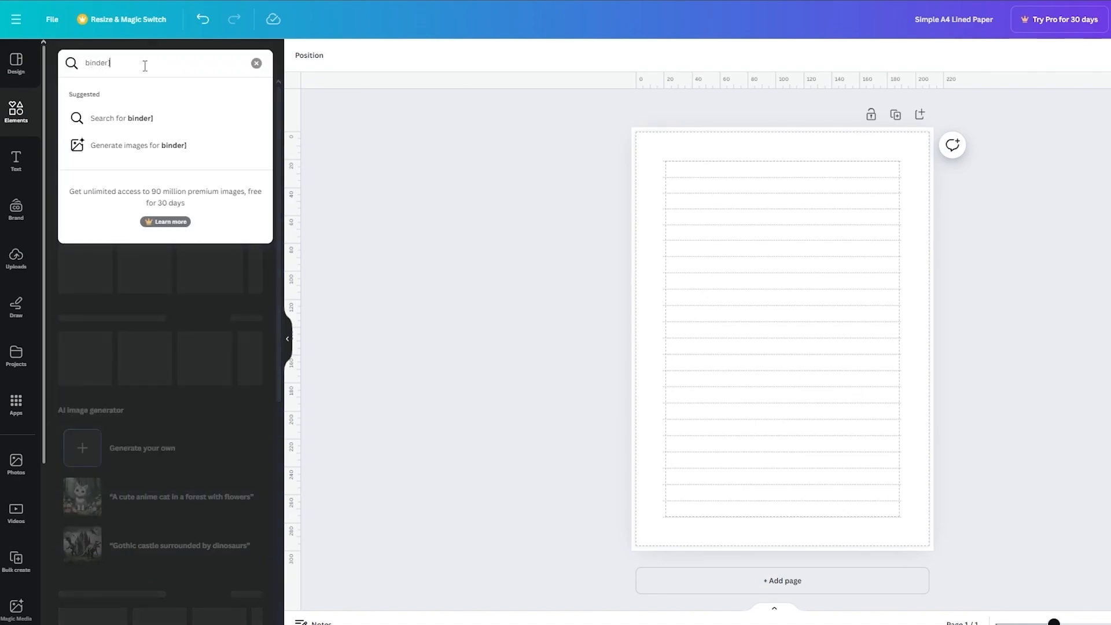
key(Return)
click(99, 93)
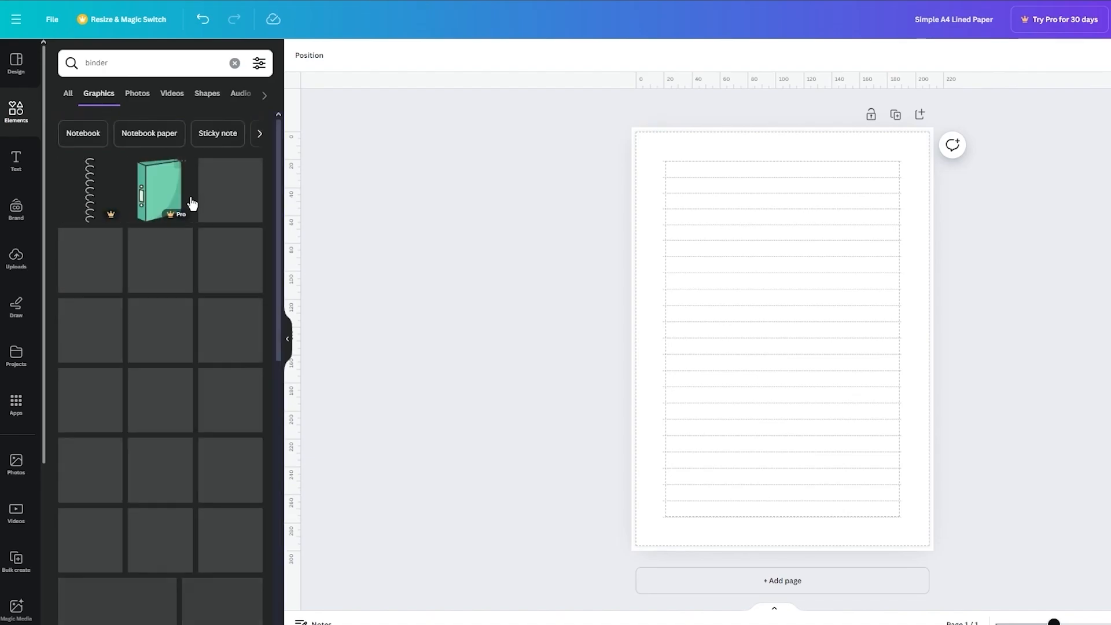
click(230, 260)
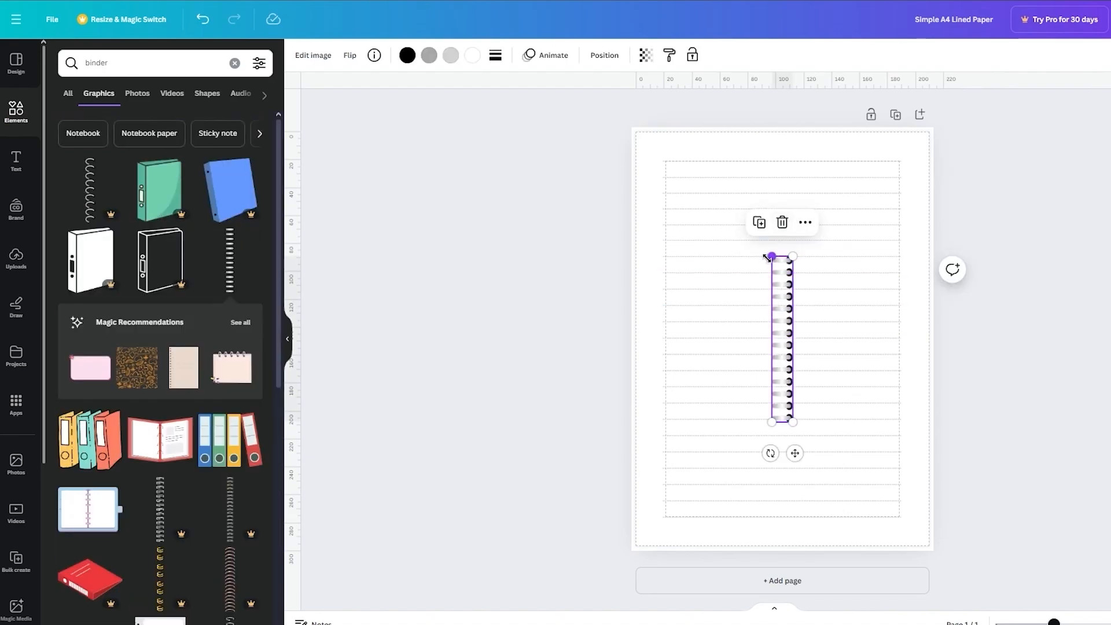
Step: Enlarge the ring-binding graphic to nearly the full page height and place it along the page's left edge
drag(776, 250, 558, 80)
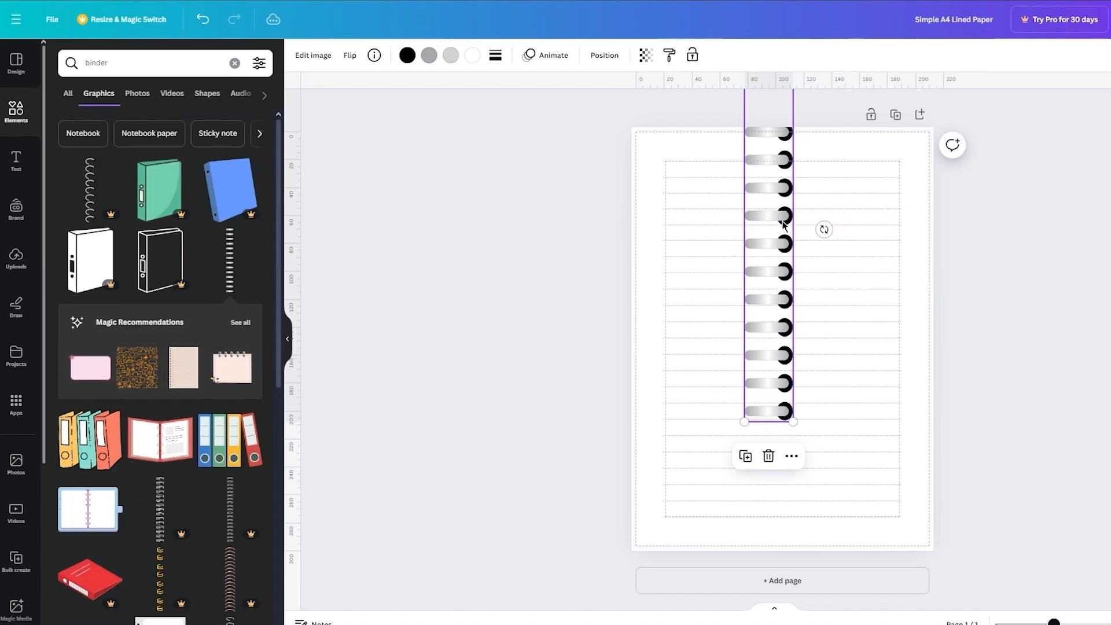
drag(780, 219, 647, 328)
click(1037, 347)
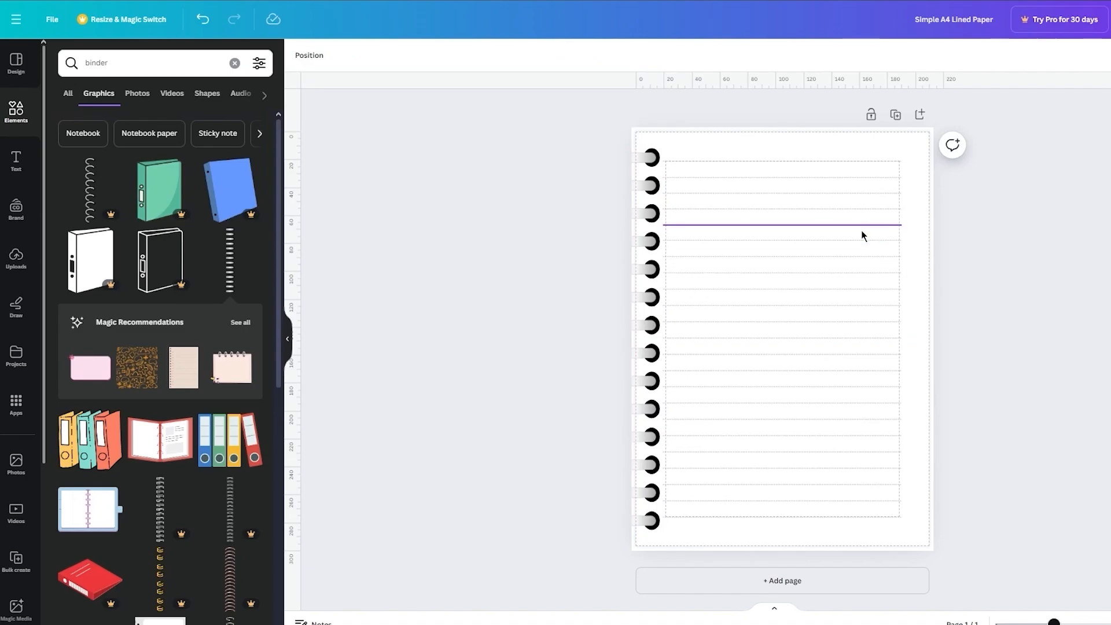
Step: Add a subheading text reading "1" to the lined page as its page number
click(9, 164)
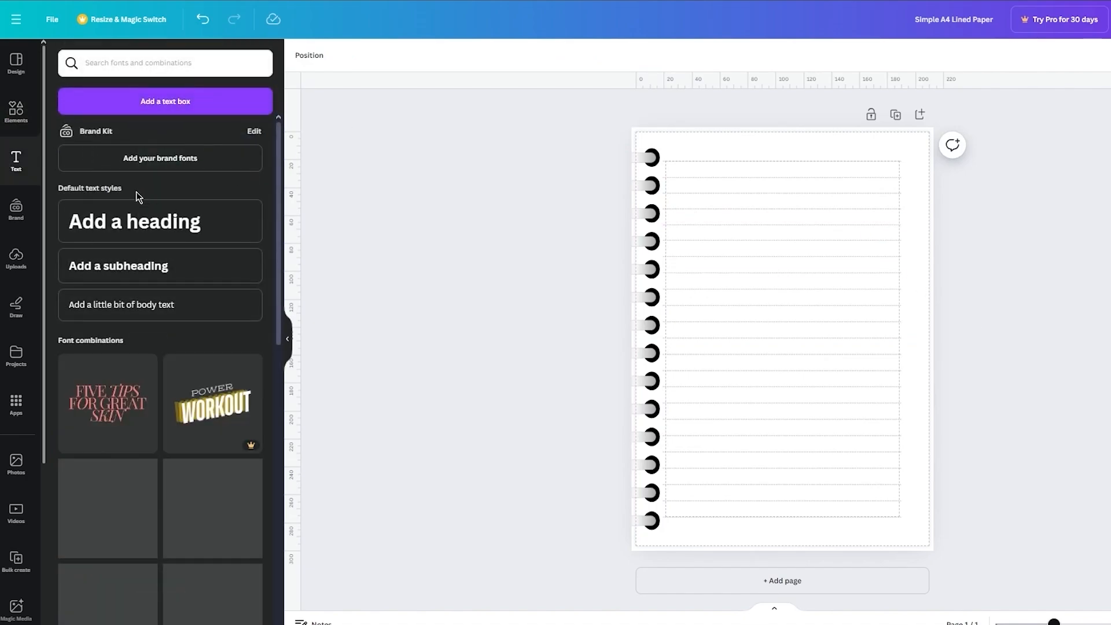
click(173, 268)
text(1)
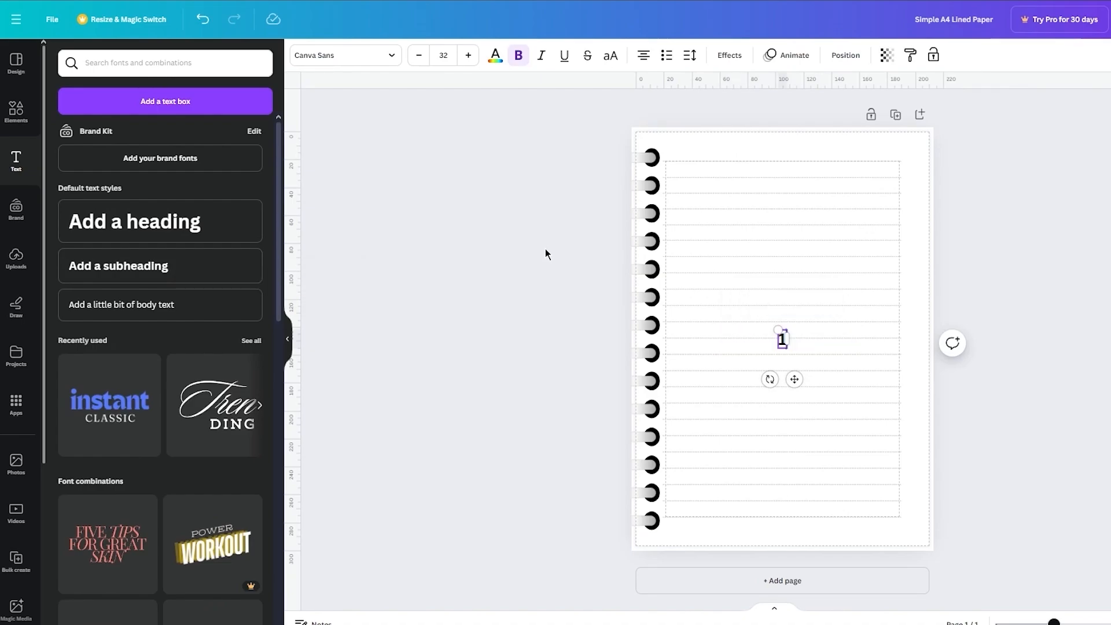
Step: Apply the Background effect to the page number and set the background color to the document's grey
click(730, 56)
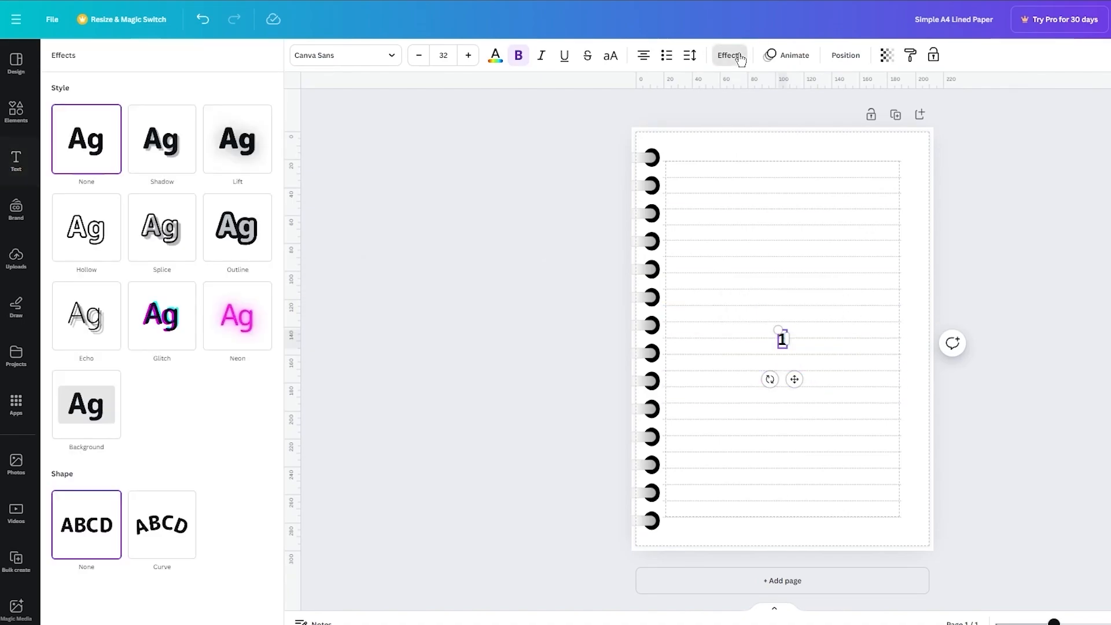
click(86, 404)
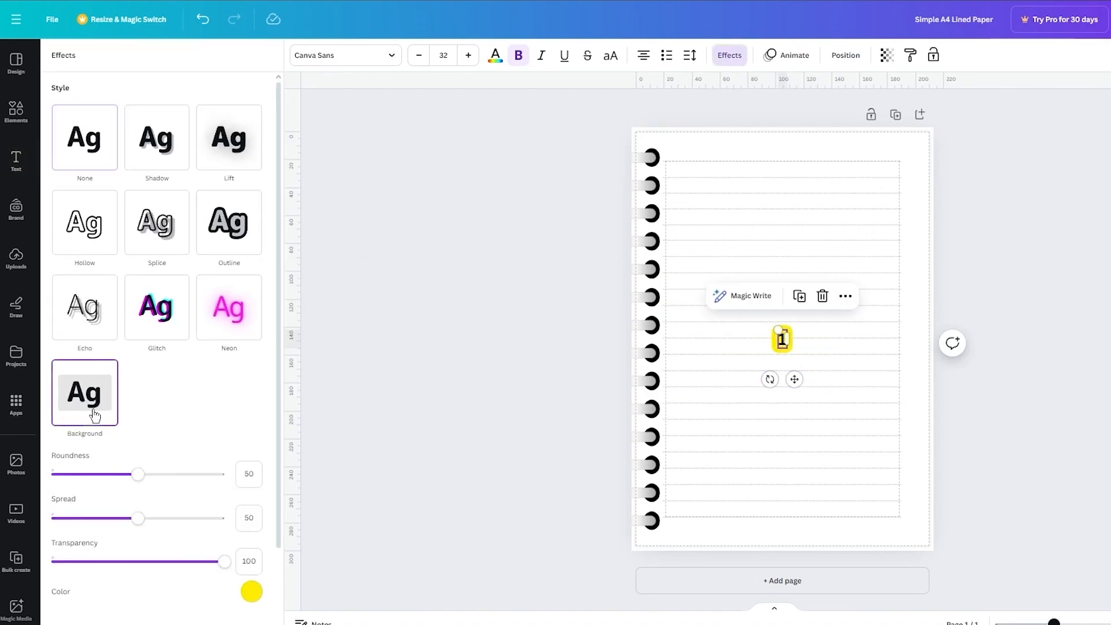
click(253, 591)
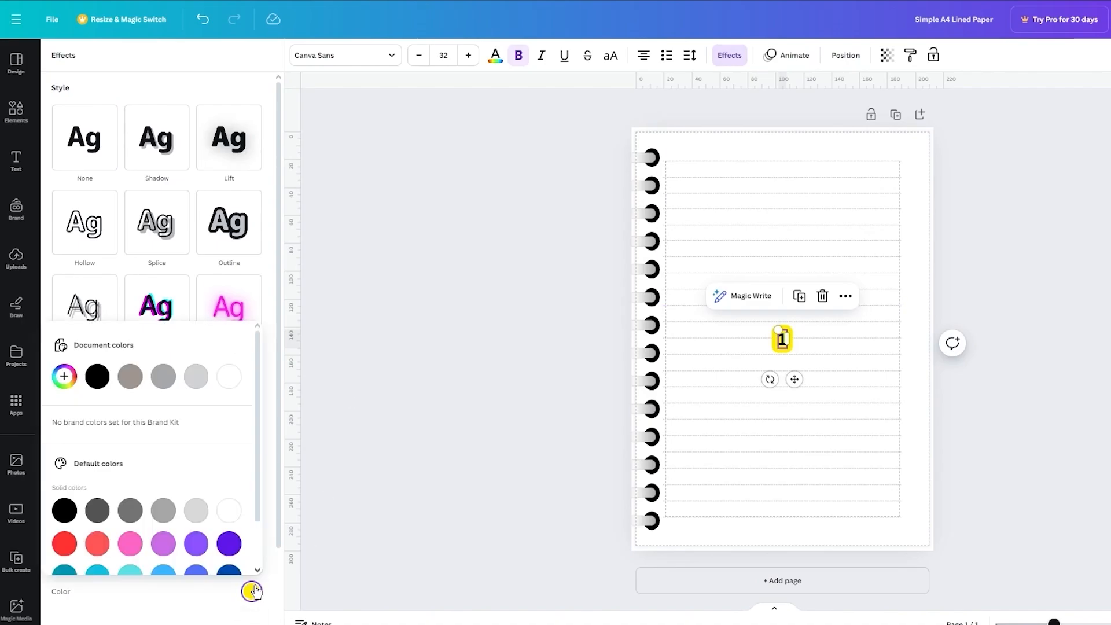
click(165, 384)
click(503, 444)
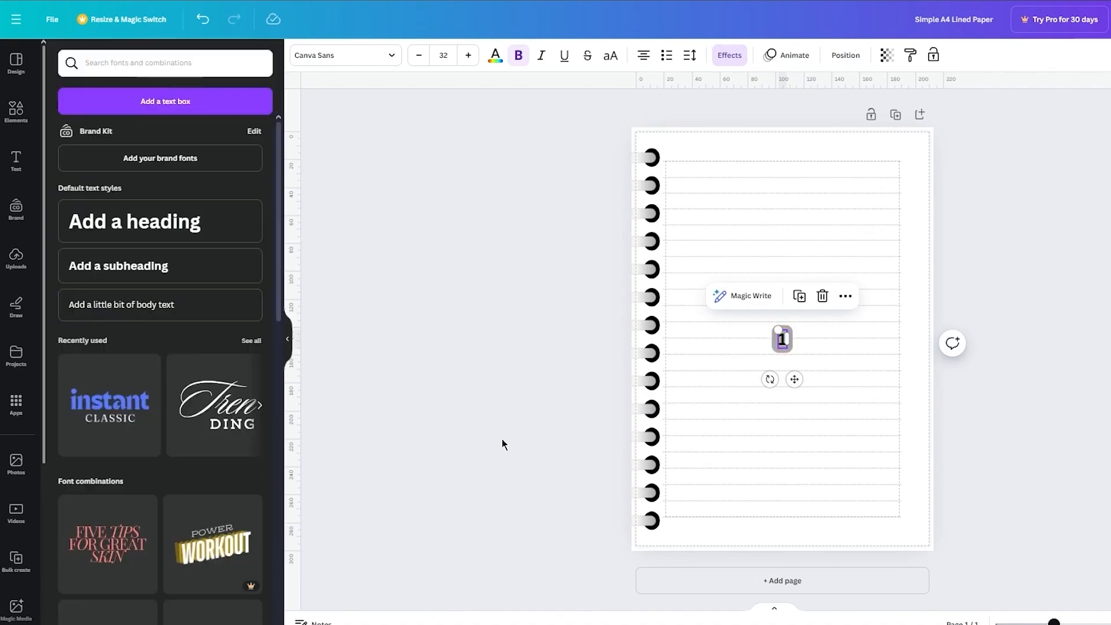
Step: Move the page number into the lower-right corner of the page, beside the last ruled line
click(787, 344)
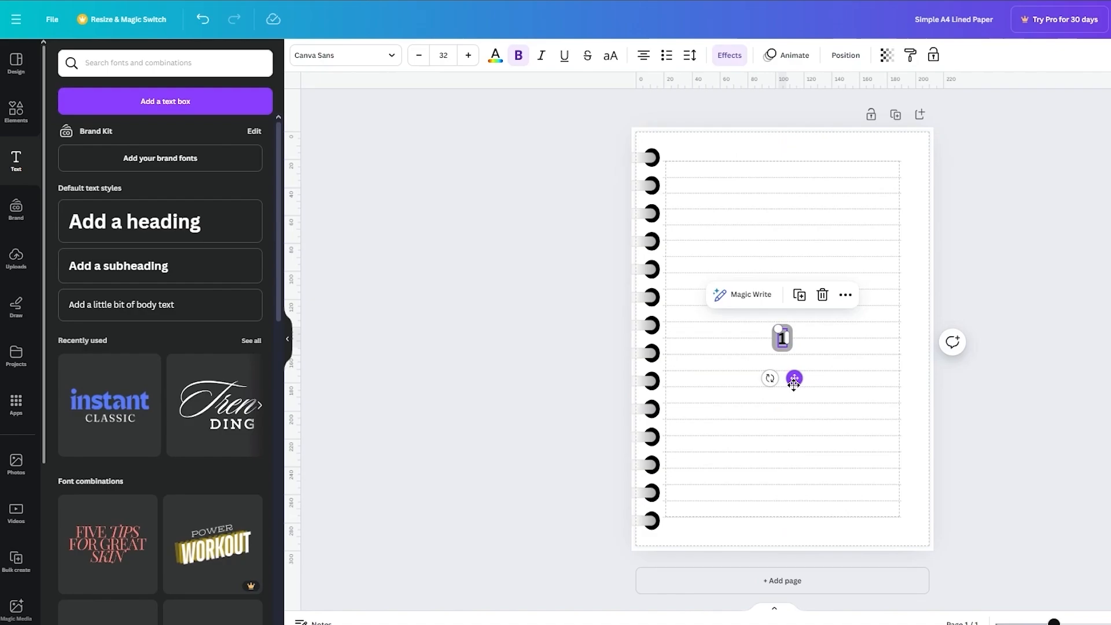
drag(794, 377, 926, 574)
click(924, 519)
click(913, 523)
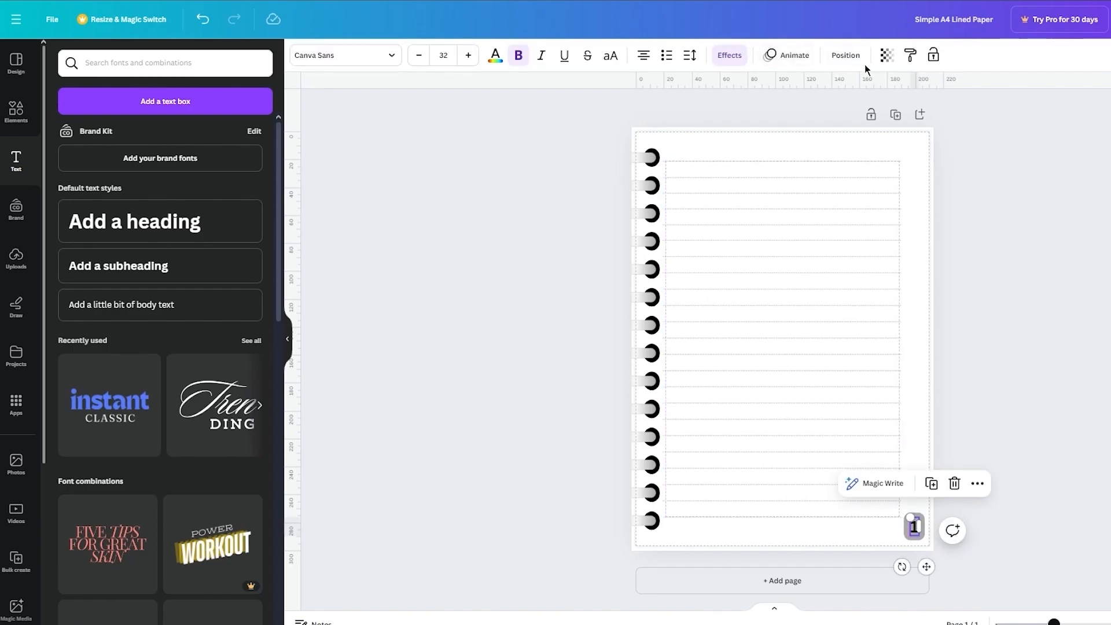
Step: Set the page number's transparency to 42
click(888, 55)
drag(849, 107, 797, 109)
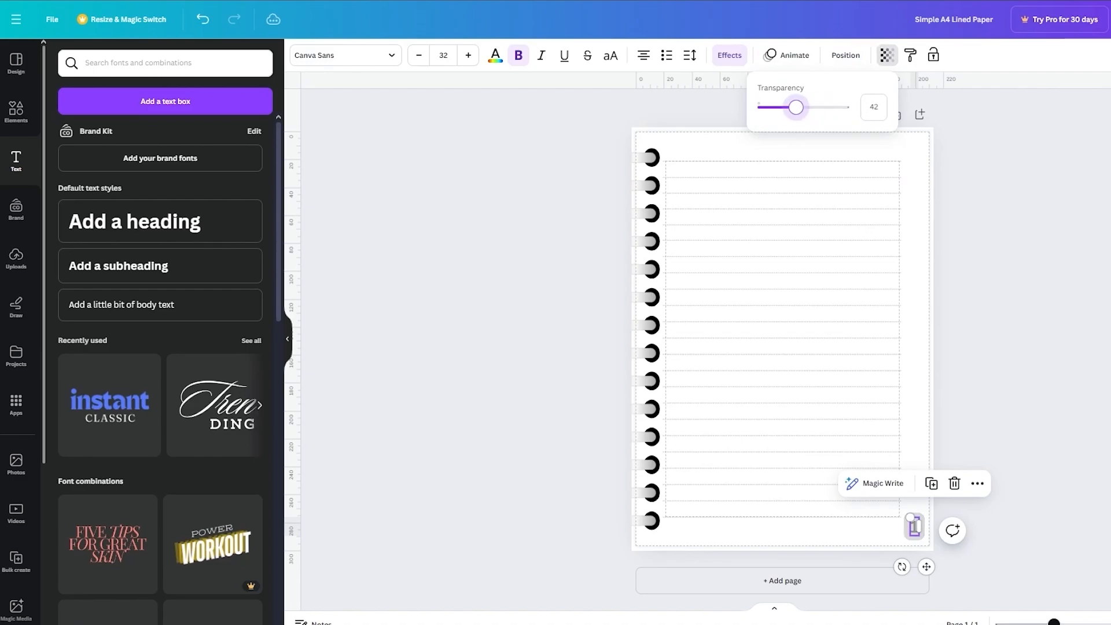
click(1022, 232)
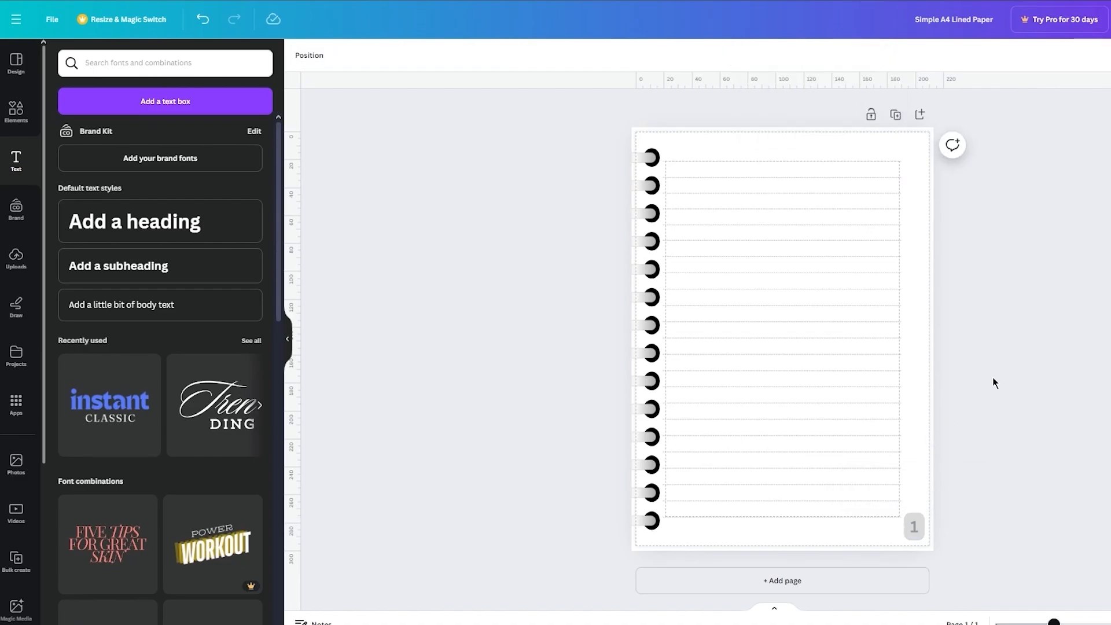
Step: Duplicate the ring-bound lined page until the document has six pages
click(895, 112)
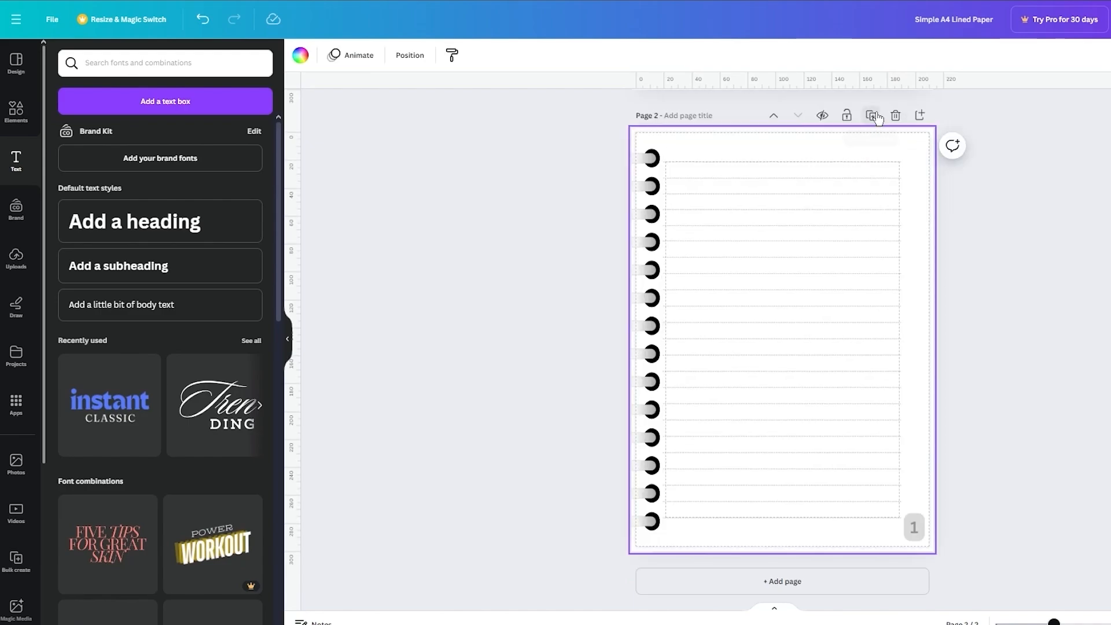
click(874, 116)
click(874, 117)
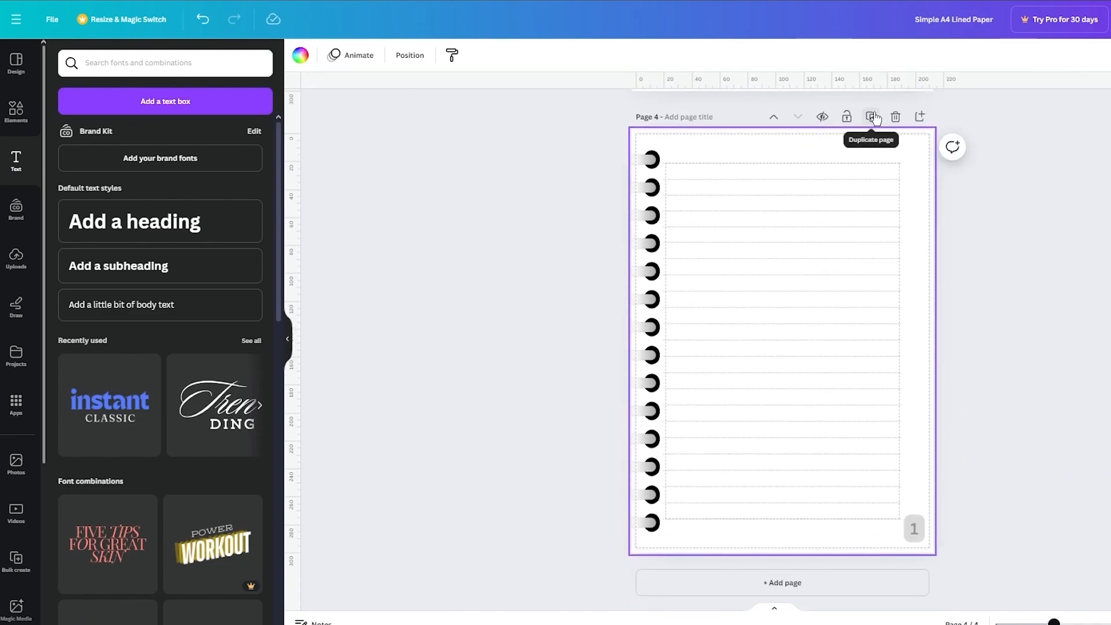
click(874, 117)
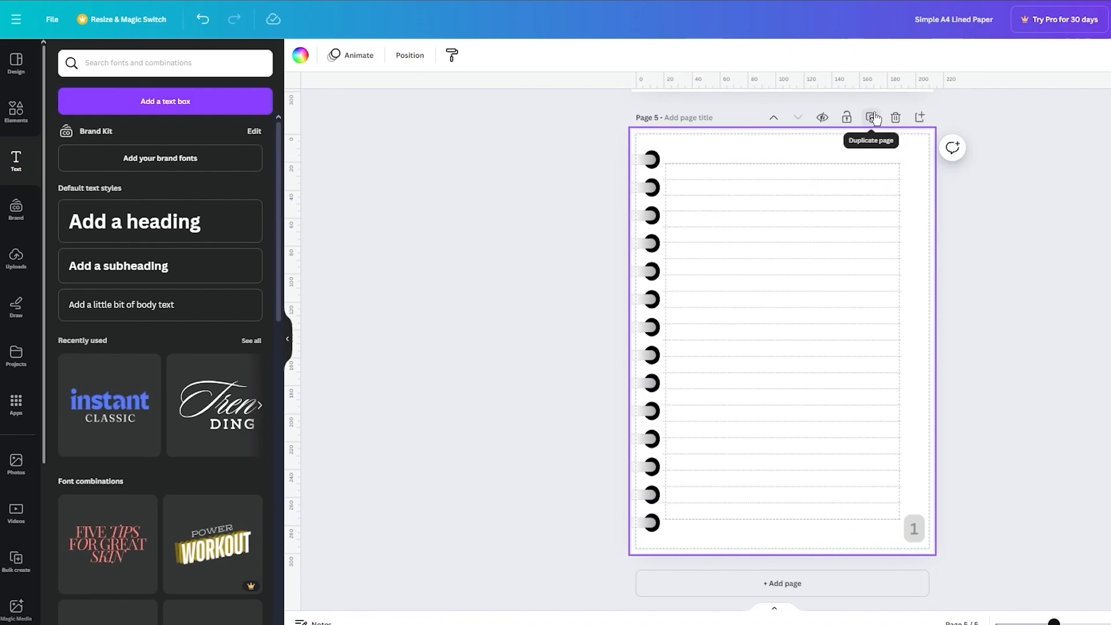
click(874, 118)
Step: Delete the rings, ruled lines and page number from page 1, leaving it blank for a cover
scroll(992, 193, up, 20)
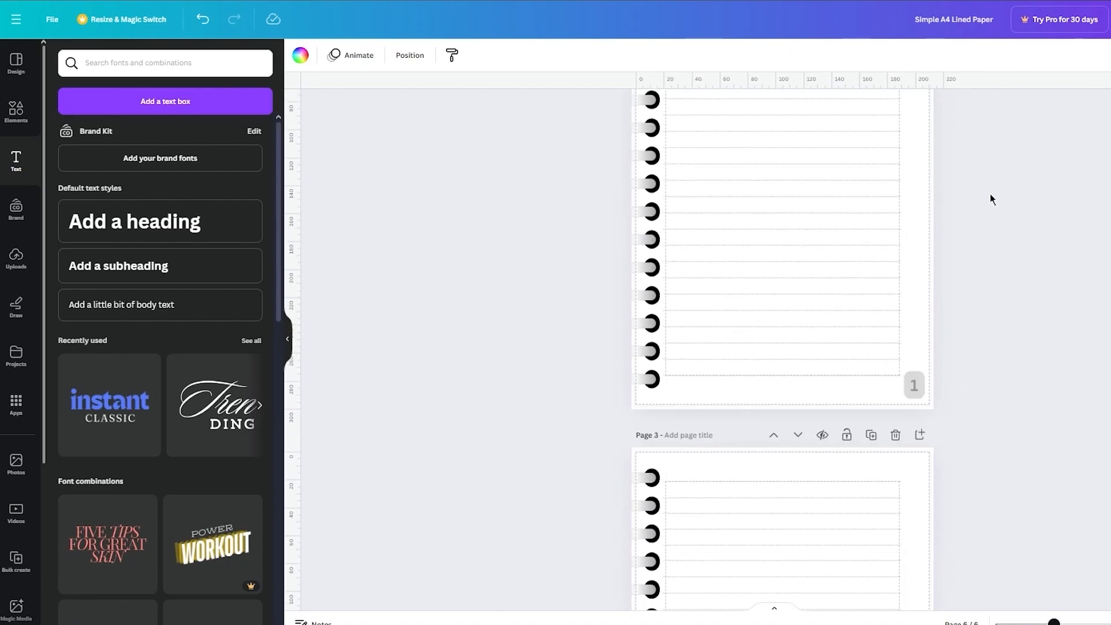
drag(993, 103, 485, 551)
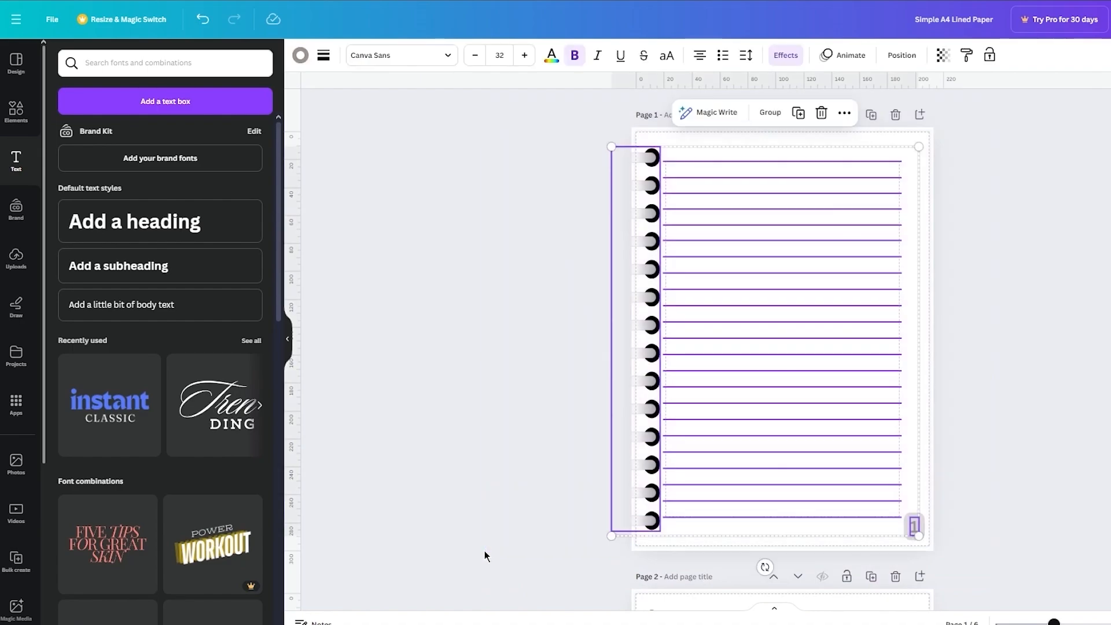
key(Delete)
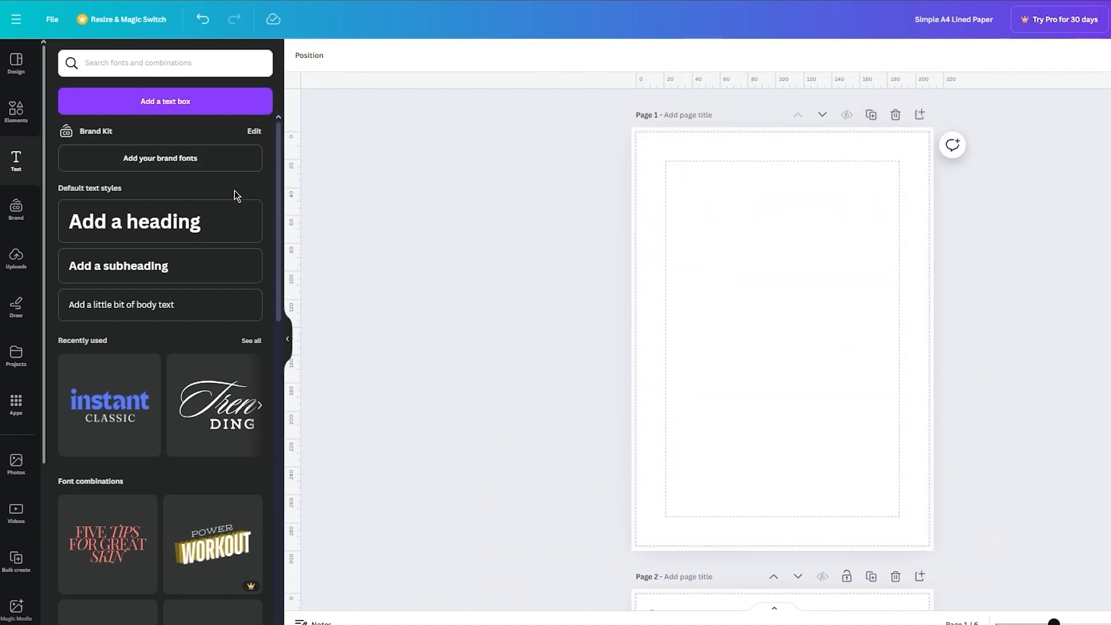
Step: Browse the font combinations and add the "warren & smith" text design to the blank first page
scroll(192, 510, down, 6)
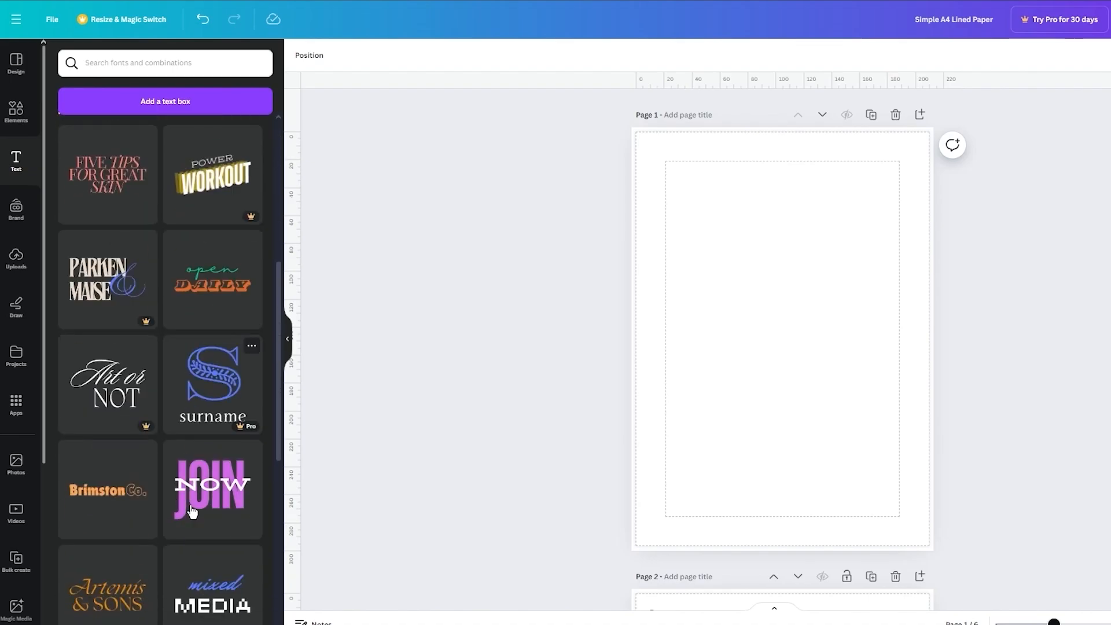
scroll(162, 381, down, 5)
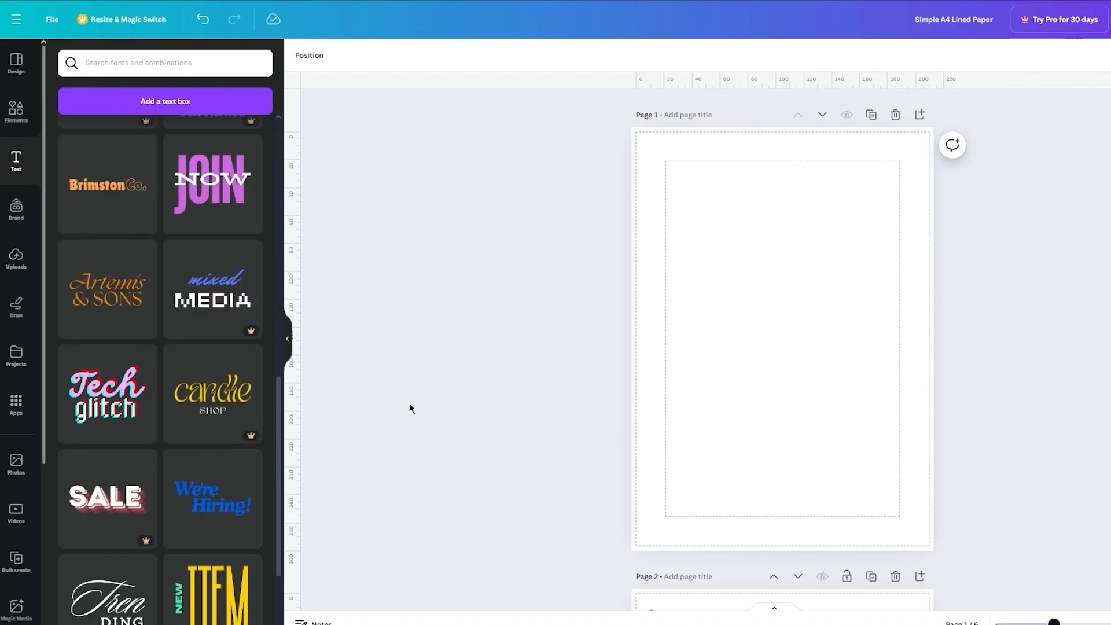
scroll(207, 421, down, 6)
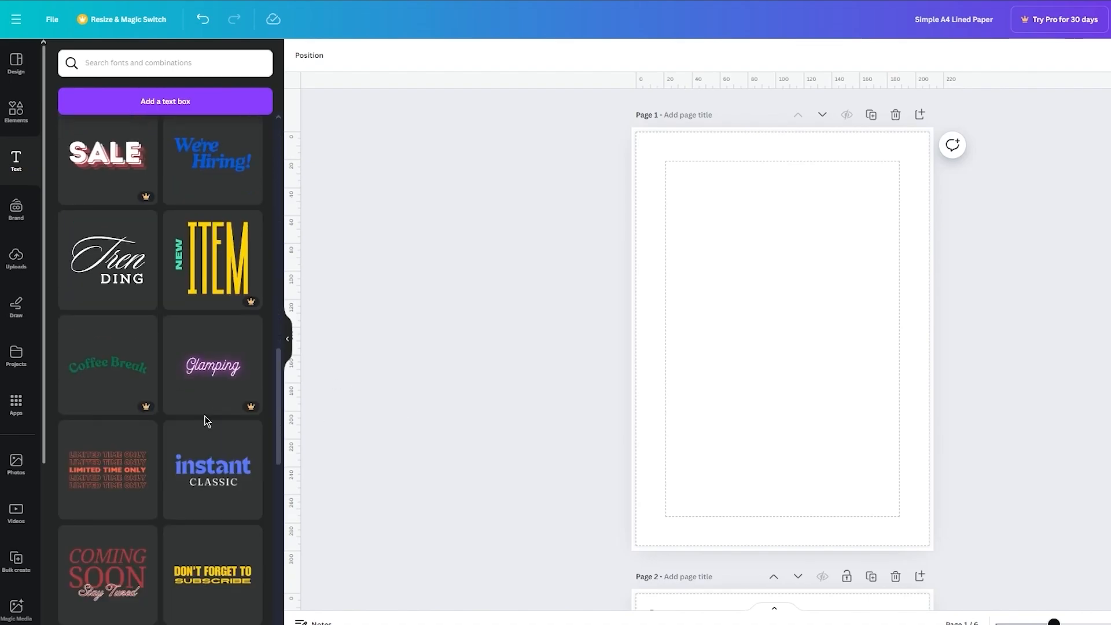
scroll(206, 421, down, 10)
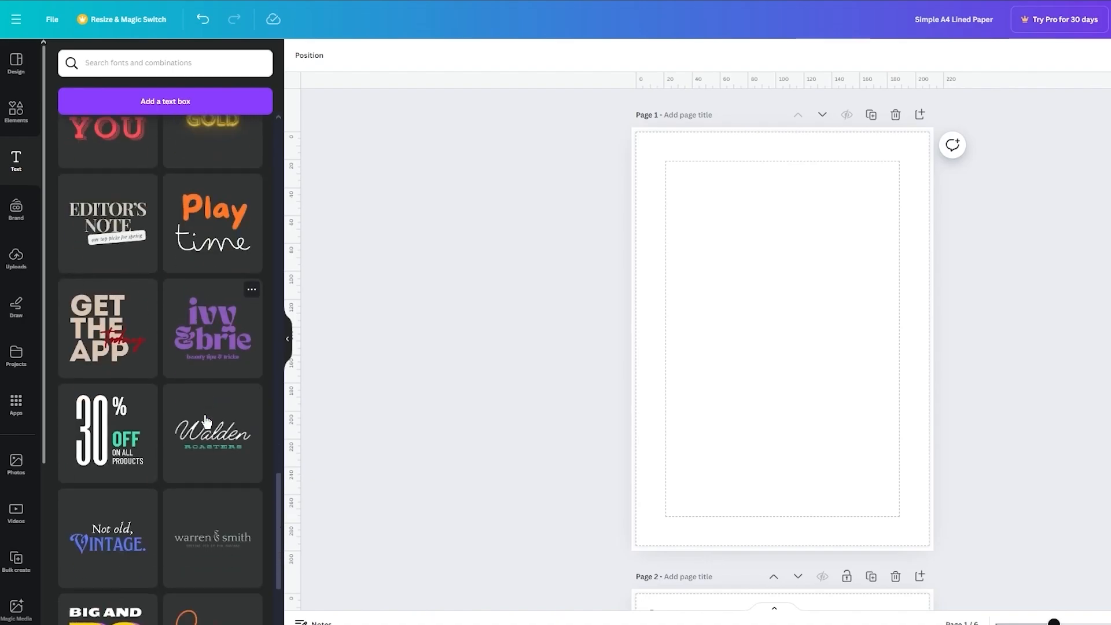
scroll(205, 420, down, 3)
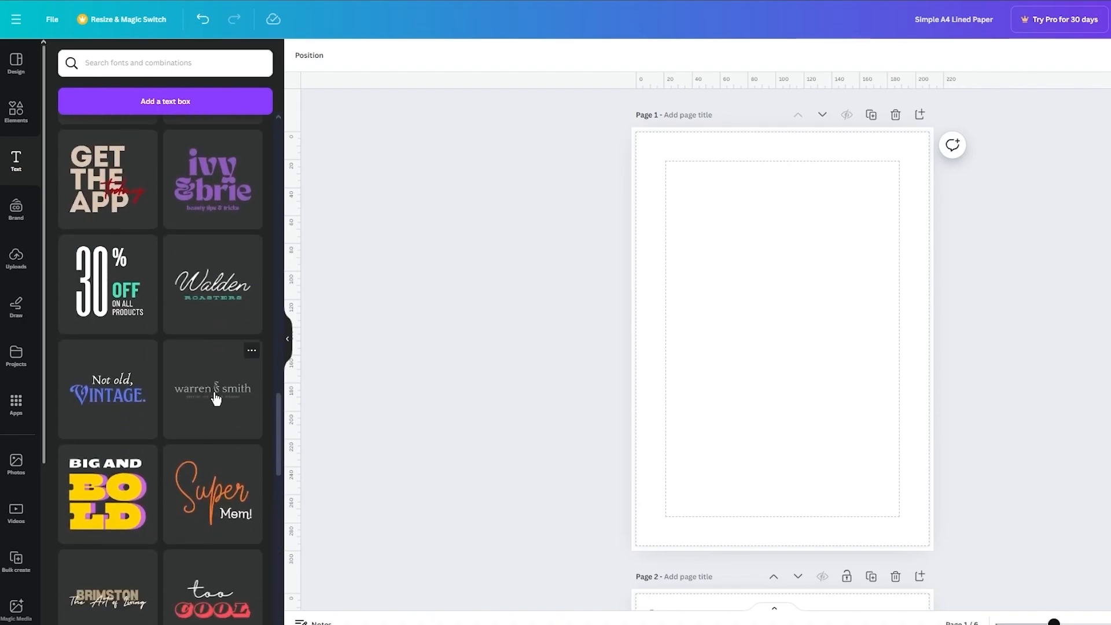
click(214, 394)
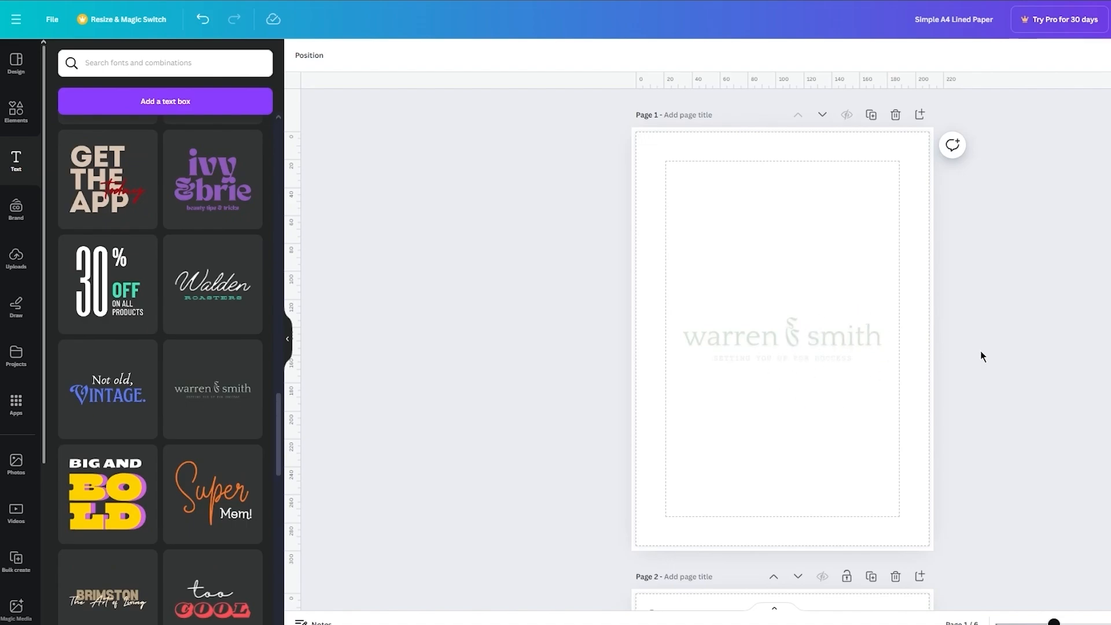
Step: Move the "warren & smith" design to the cover's top margin, fit it to the margin width, and replace its heading with "notebook"
drag(833, 344, 655, 198)
click(862, 188)
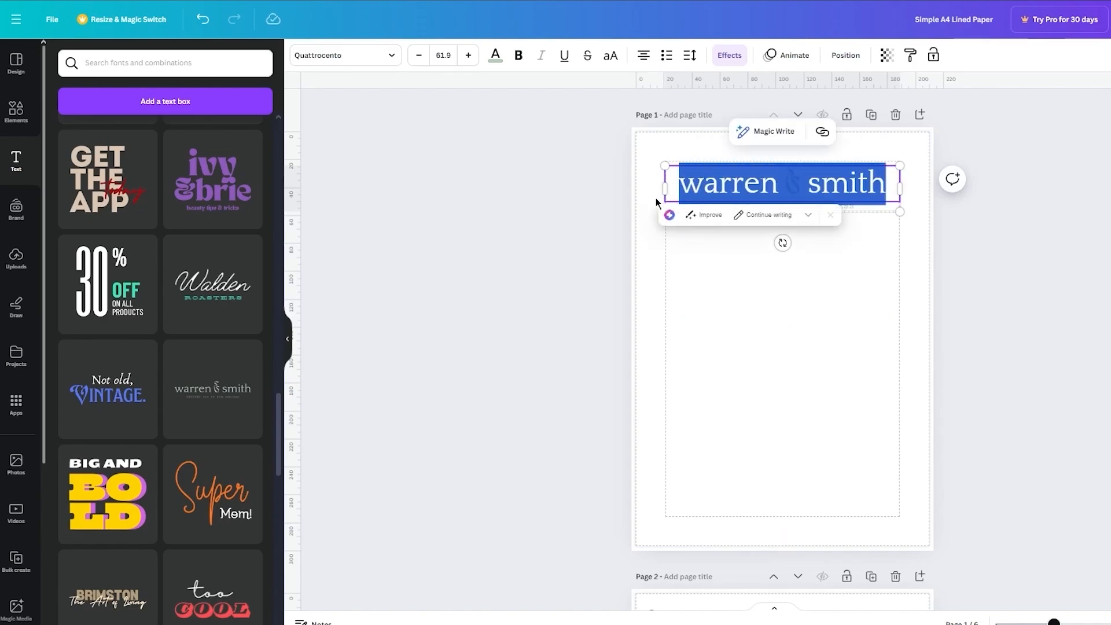
text(notebook)
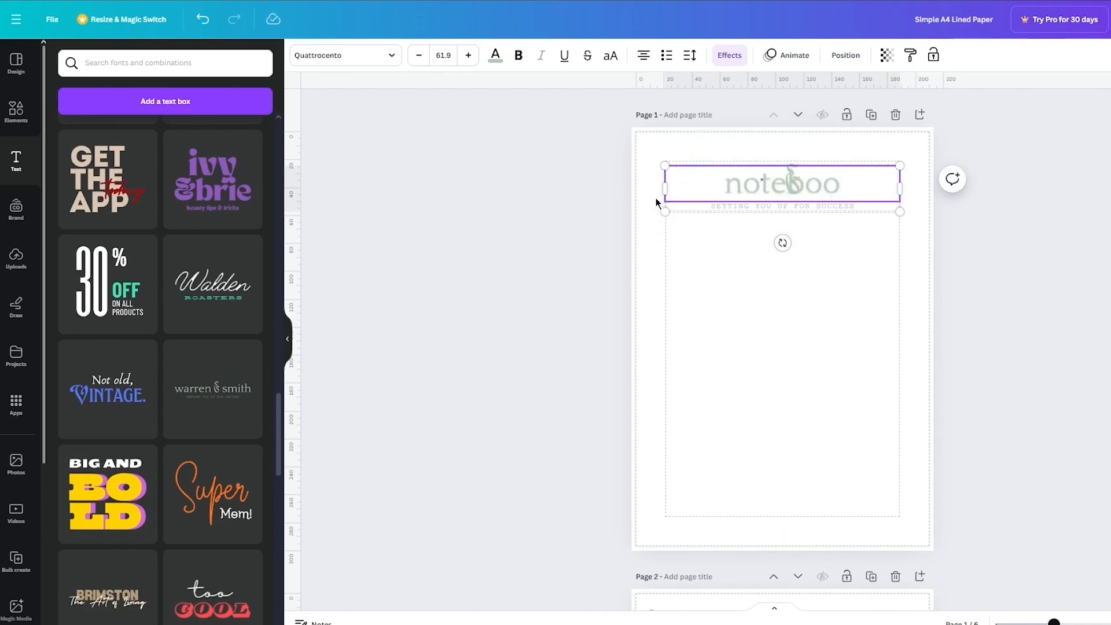
Step: Delete the decorative ampersand overlapping the heading and extend the title to "notebook for writers"
click(797, 147)
click(789, 169)
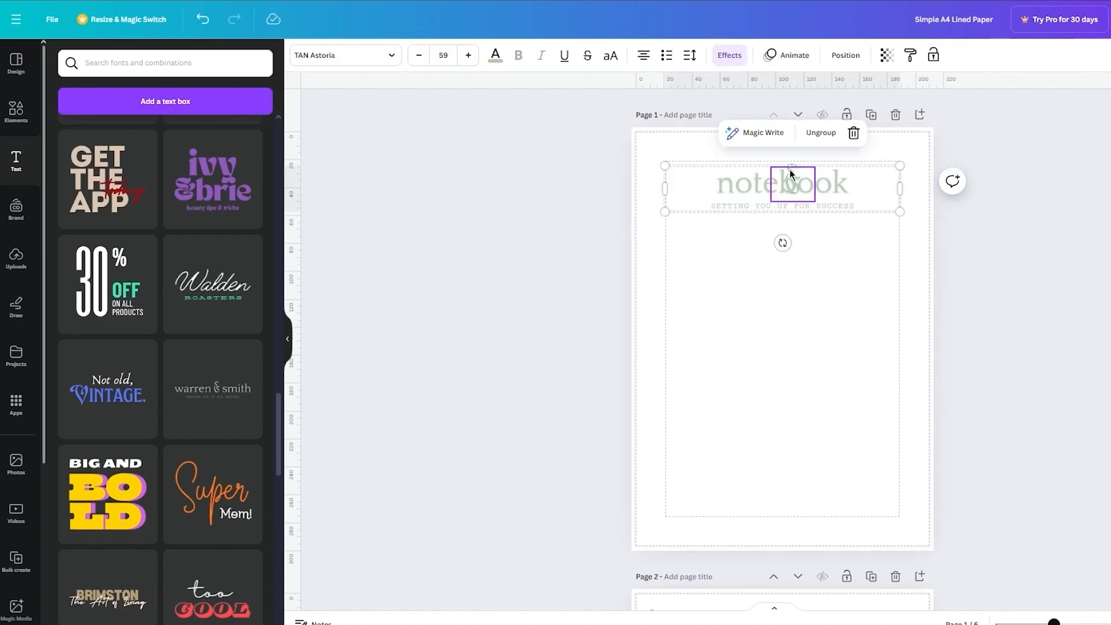
click(852, 181)
click(851, 182)
text(for)
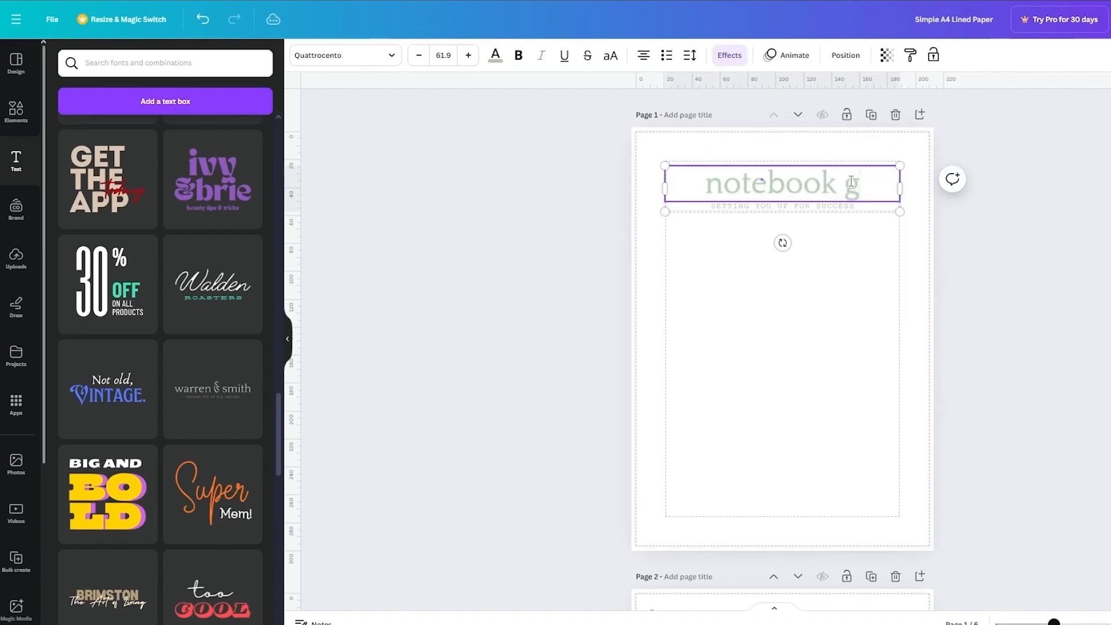
text( writers)
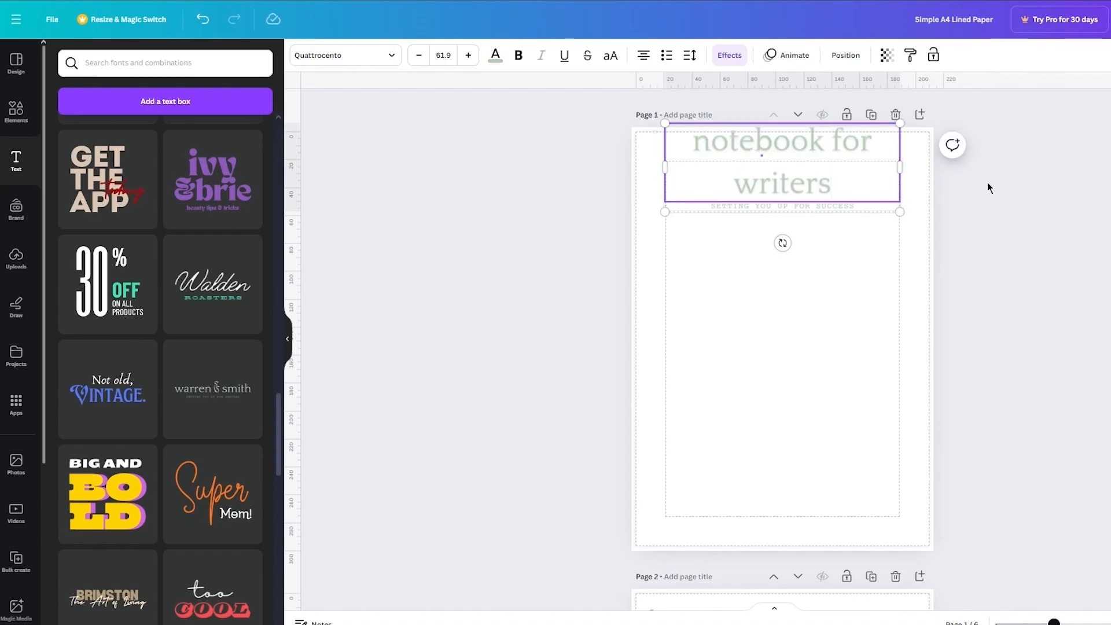
Step: Move the two-line title group down so that it sits inside the cover's top margin
click(868, 155)
drag(866, 168, 868, 193)
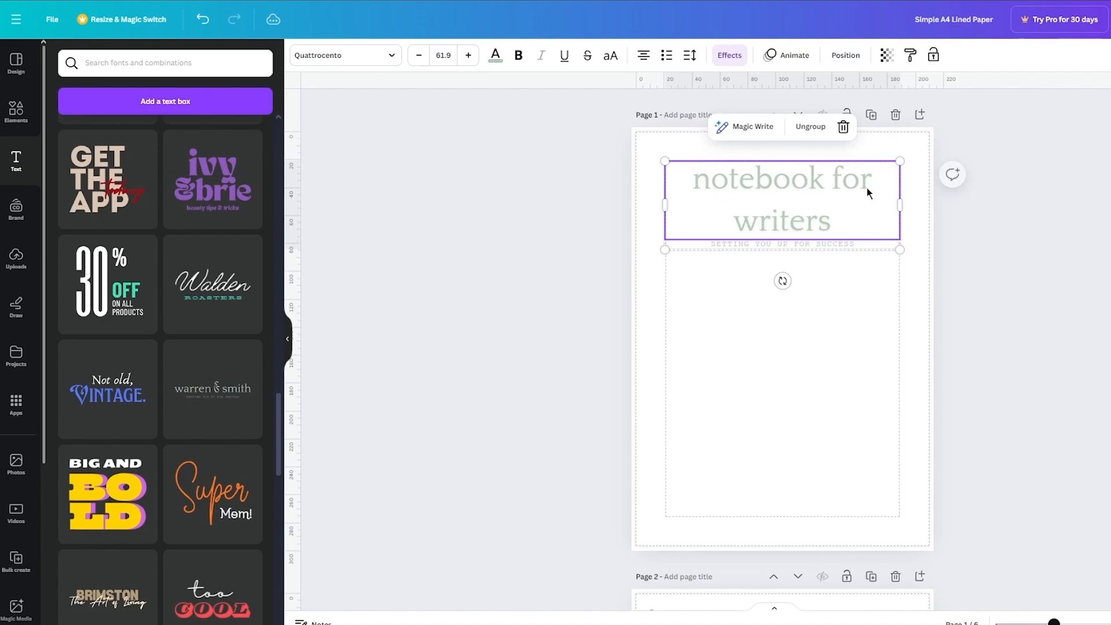
click(1039, 218)
Step: Duplicate the title group directly below the original and delete the copied heading, keeping only the copied tagline
click(848, 242)
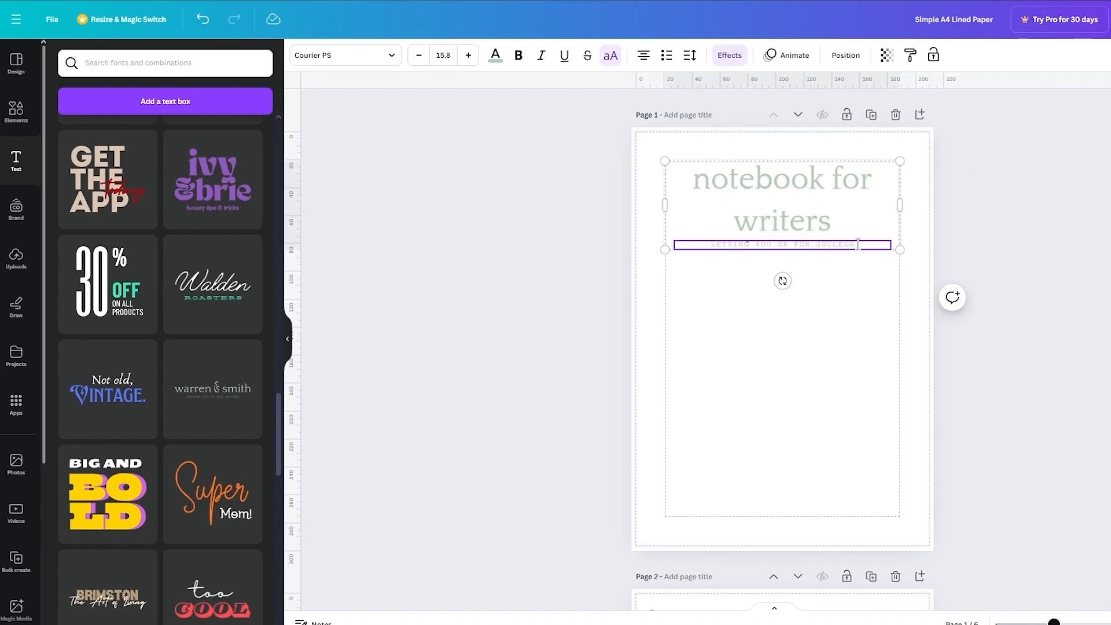
double_click(858, 244)
click(1009, 246)
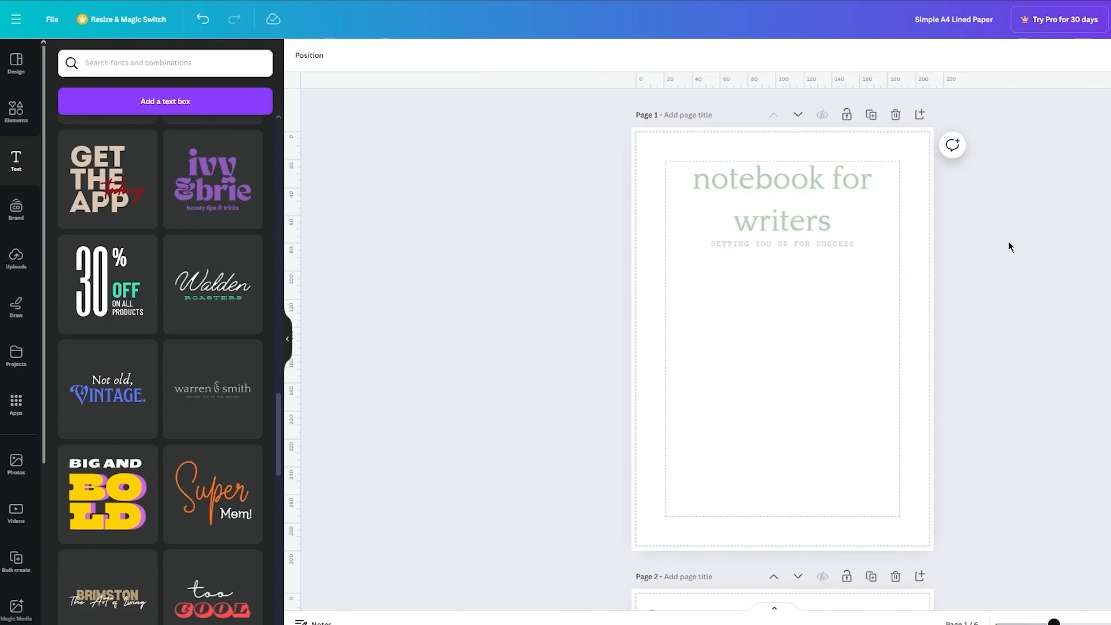
click(823, 248)
key(ctrl+d)
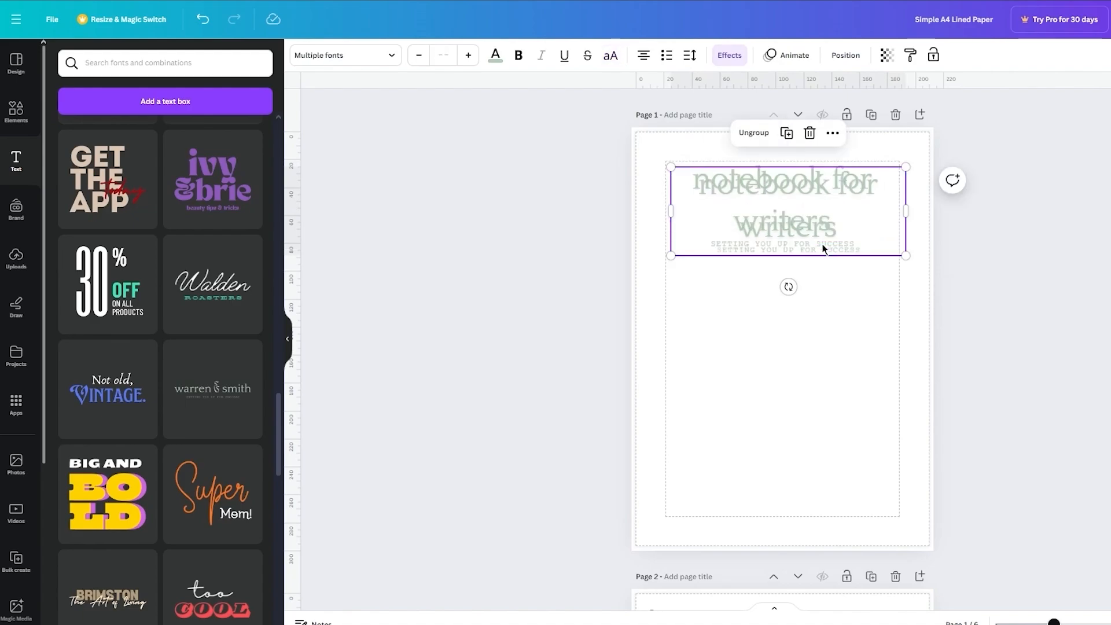
drag(825, 248, 824, 300)
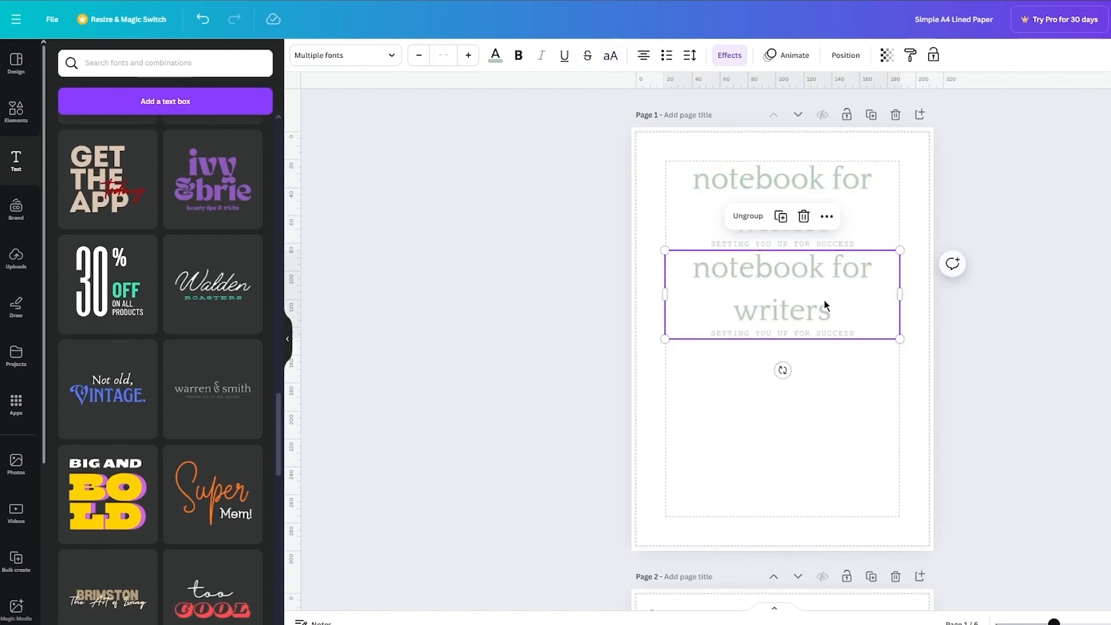
click(828, 308)
key(Delete)
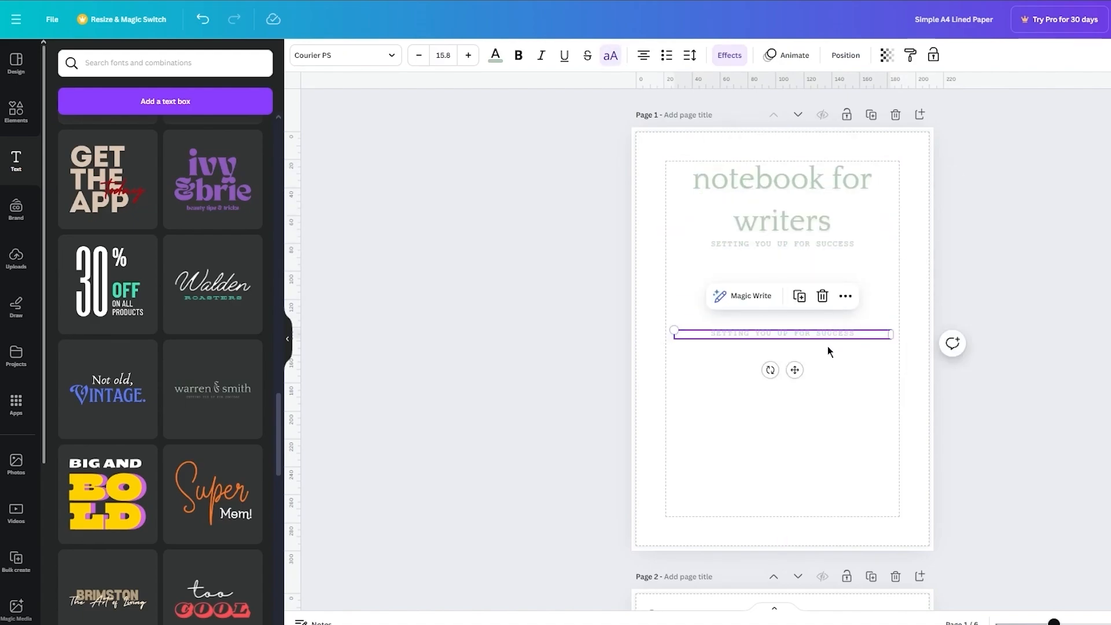
Step: Move the copied tagline just beneath the original tagline and change its text to "5 PAGE NOTEBOOK"
drag(828, 346, 798, 298)
double_click(831, 261)
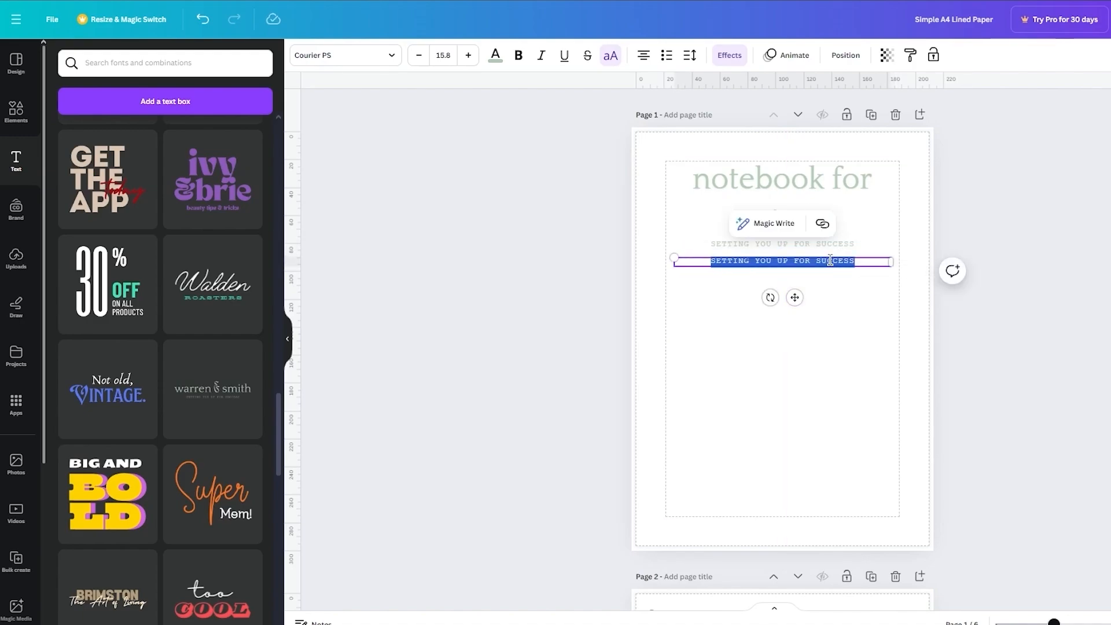
key(BackSpace)
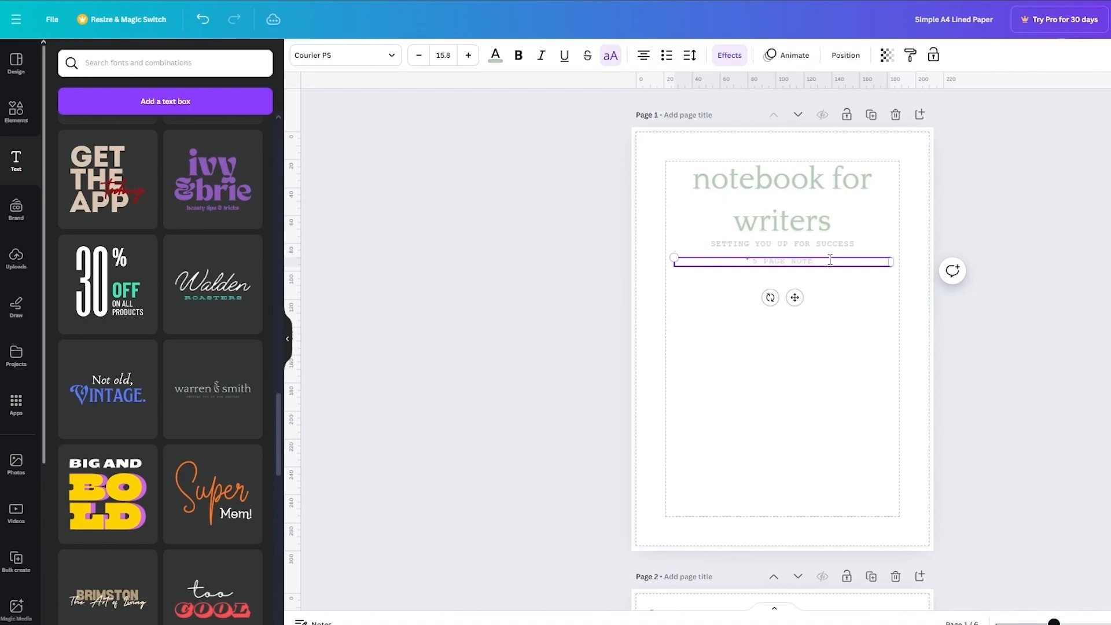
click(1051, 237)
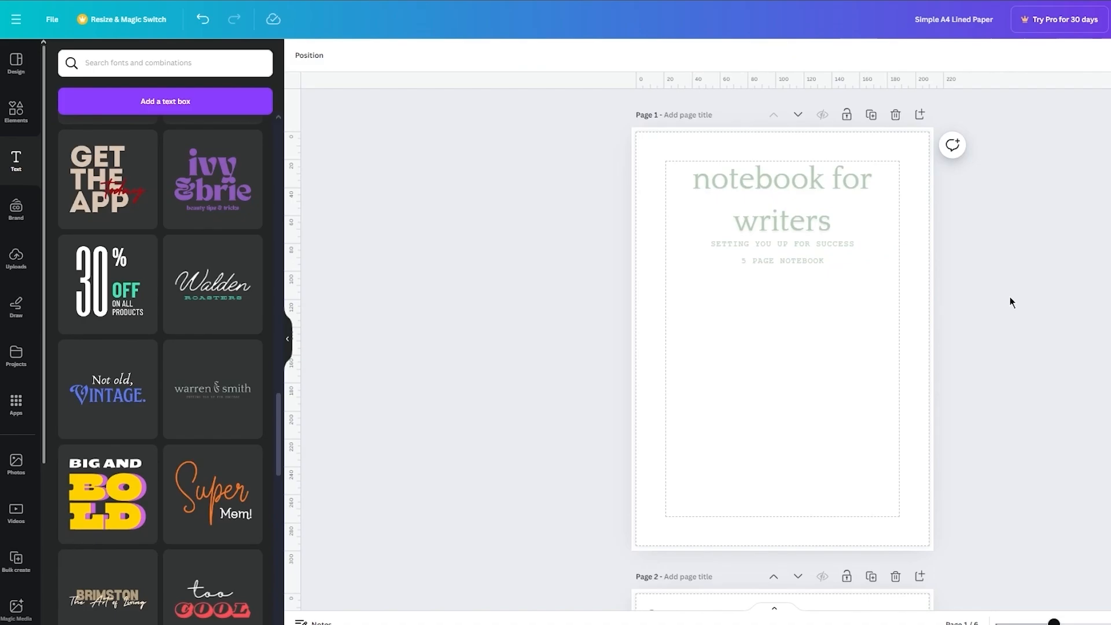
Step: Select the title group and the page-count line together and color all their text black
drag(807, 314, 776, 167)
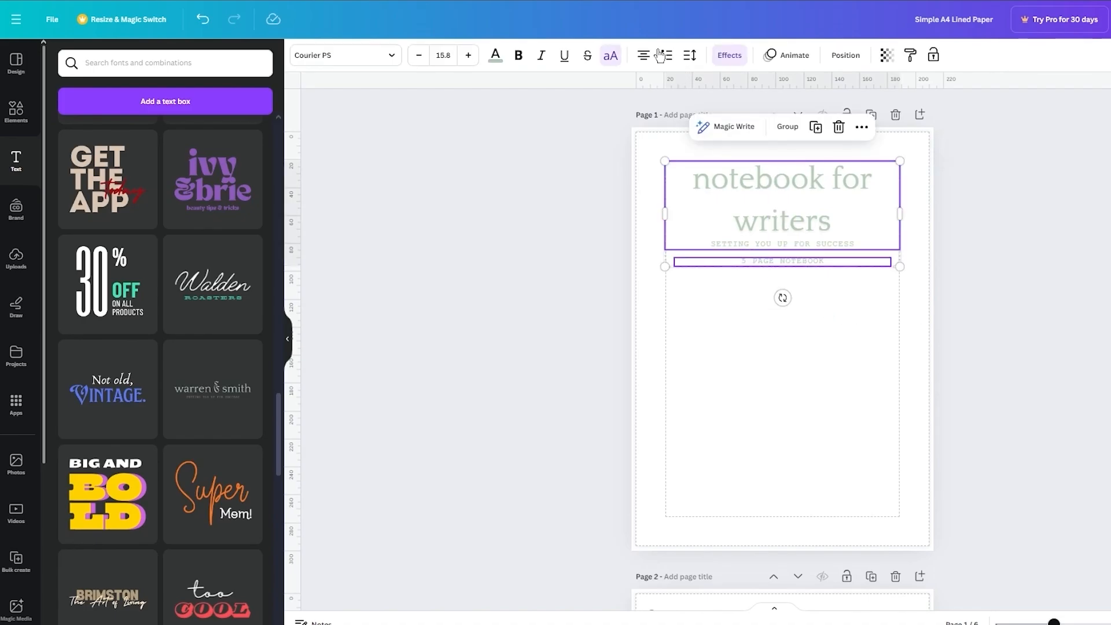
click(496, 56)
click(96, 149)
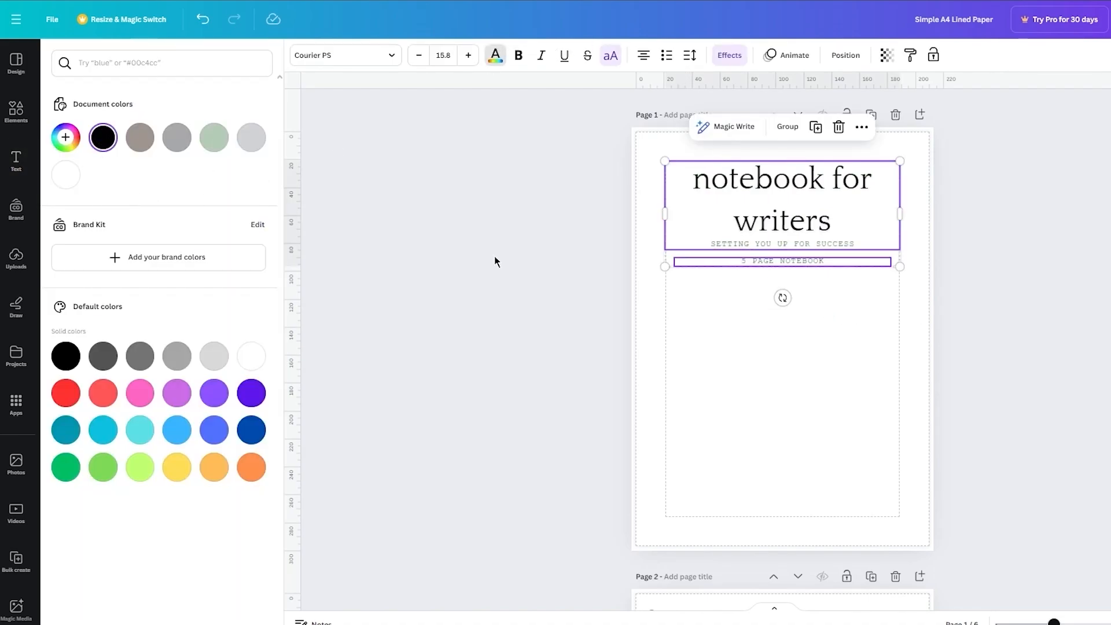
click(494, 256)
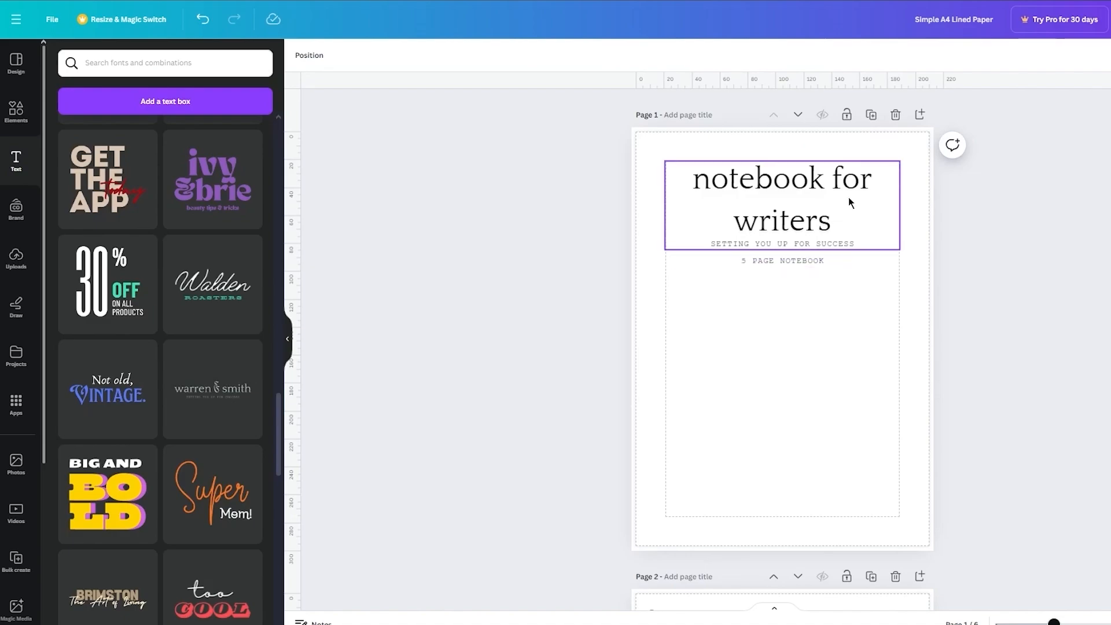
Step: Tighten the line spacing of the "notebook for writers" title to well below 1.15, bringing its two lines close together
click(828, 196)
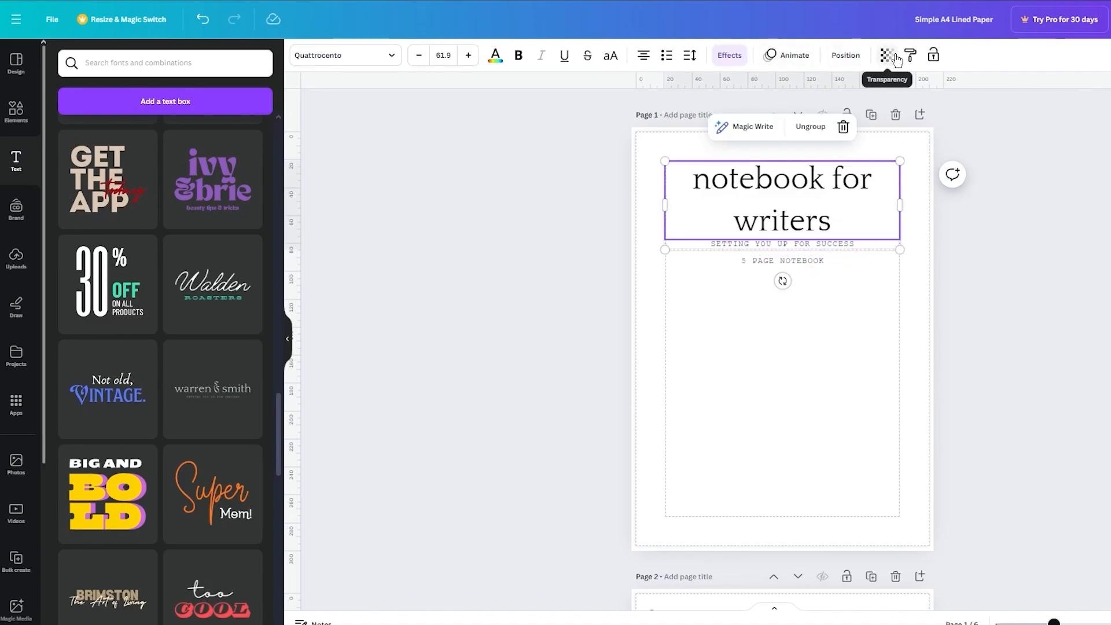
click(687, 58)
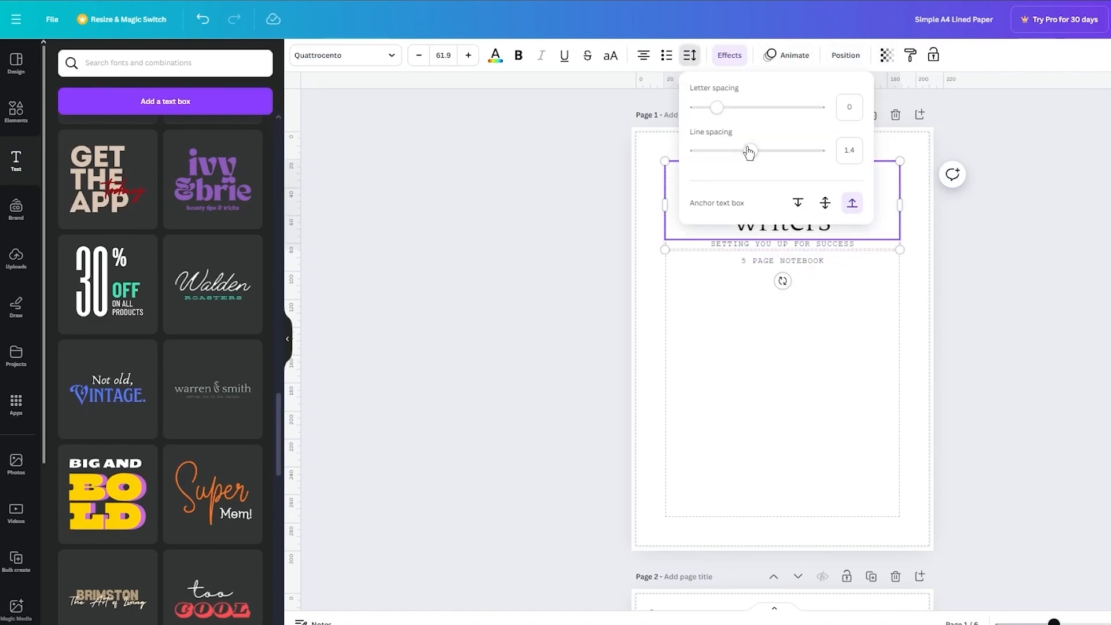
drag(750, 152, 736, 153)
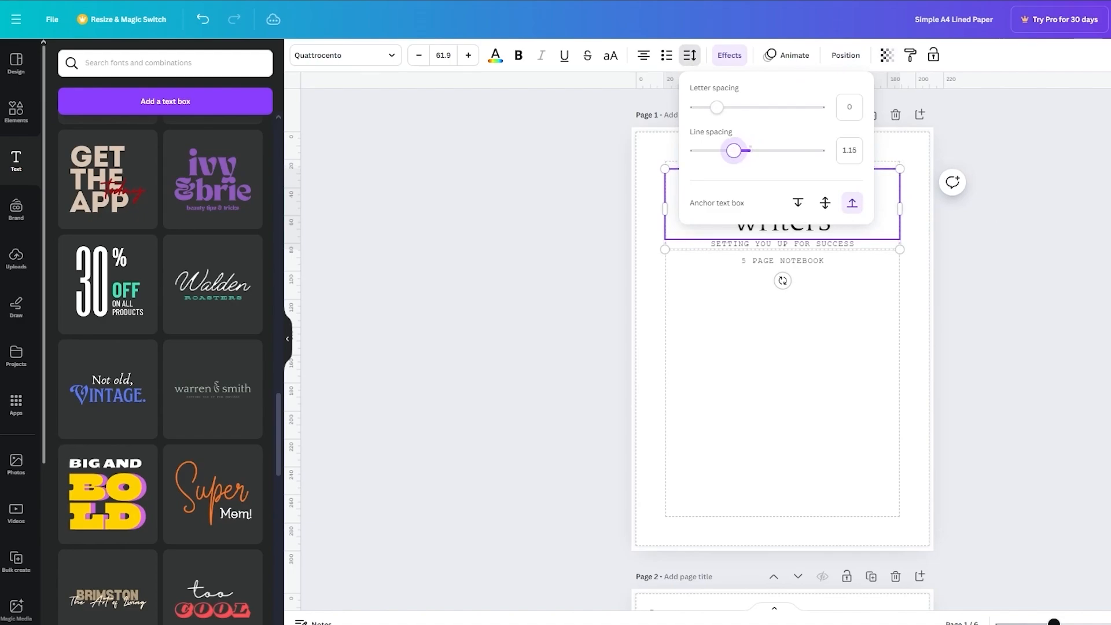
key(Escape)
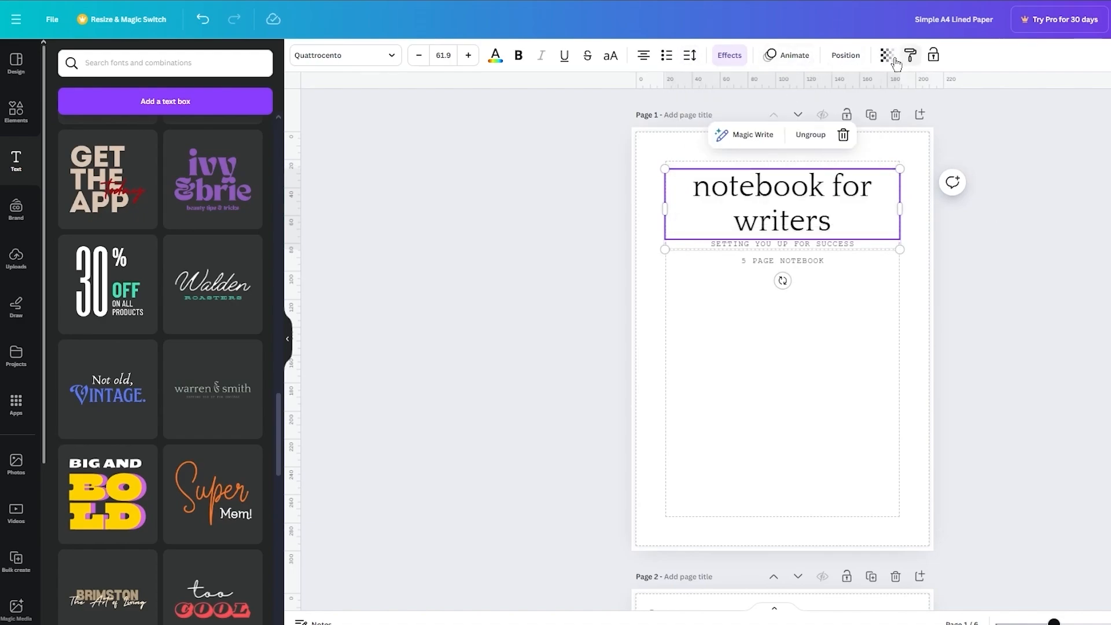
click(691, 56)
drag(731, 149, 705, 150)
click(1084, 254)
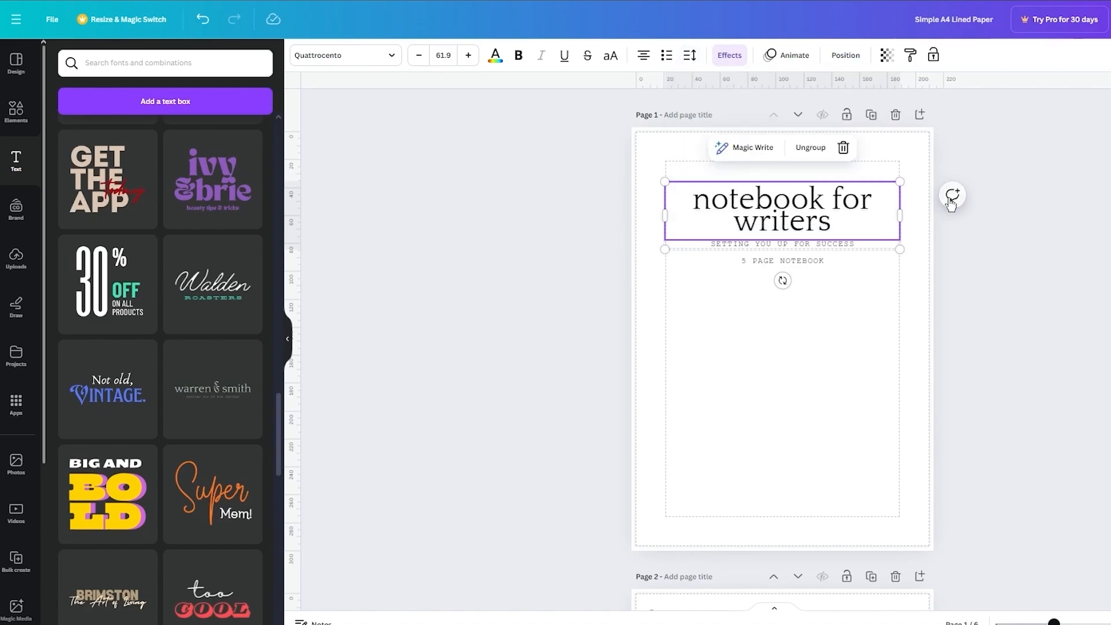
Step: Move the title group up toward the top margin and nudge the "5 PAGE NOTEBOOK" line up slightly
click(1036, 250)
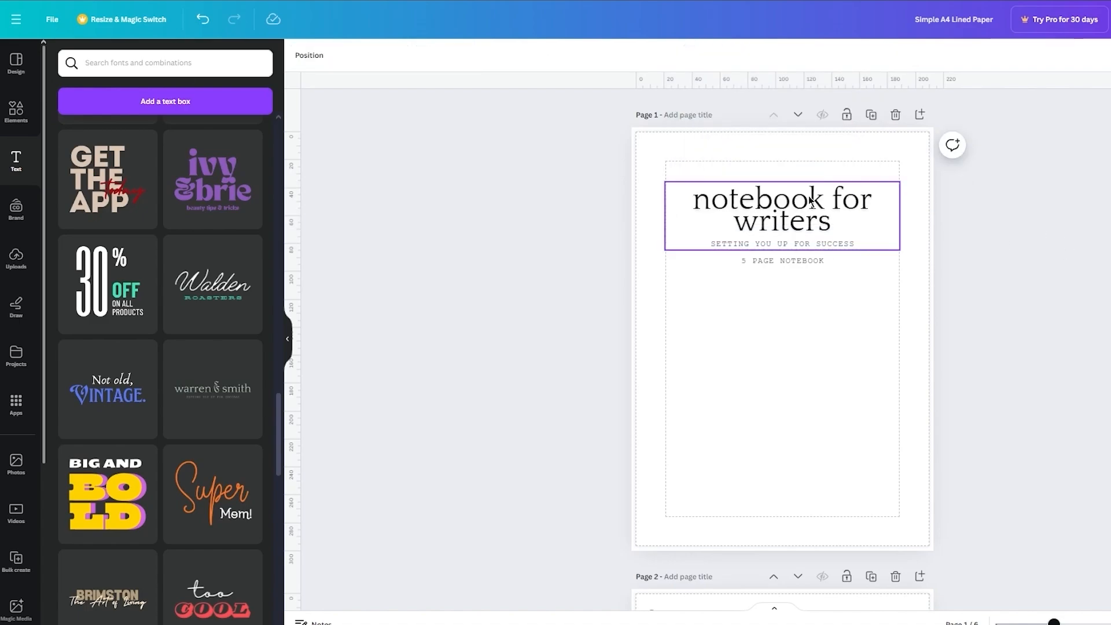
click(802, 187)
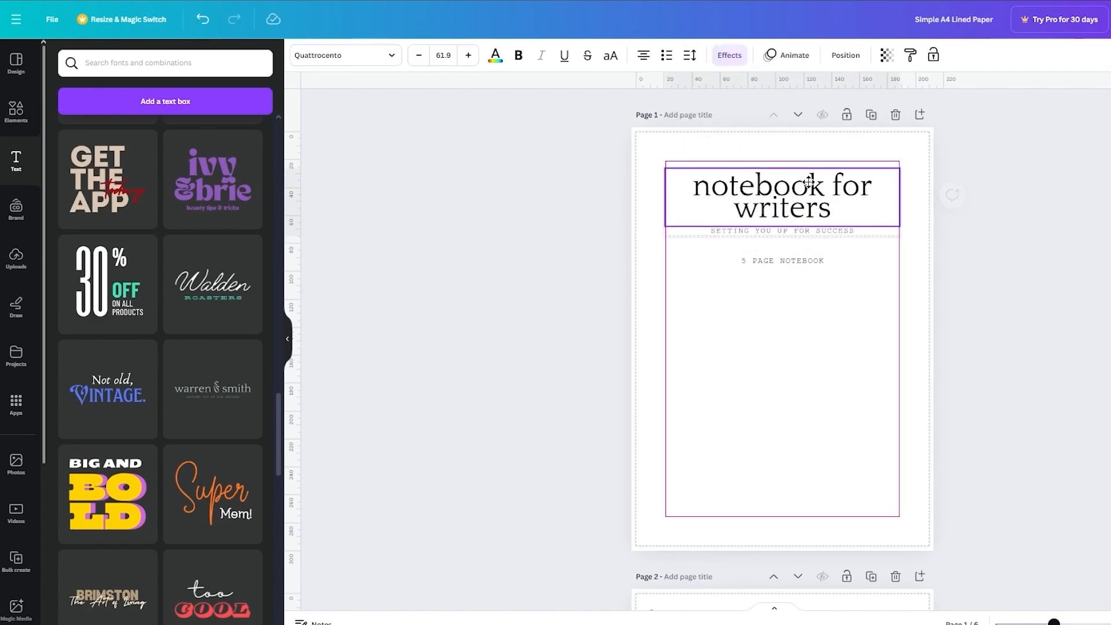
click(806, 260)
click(1068, 332)
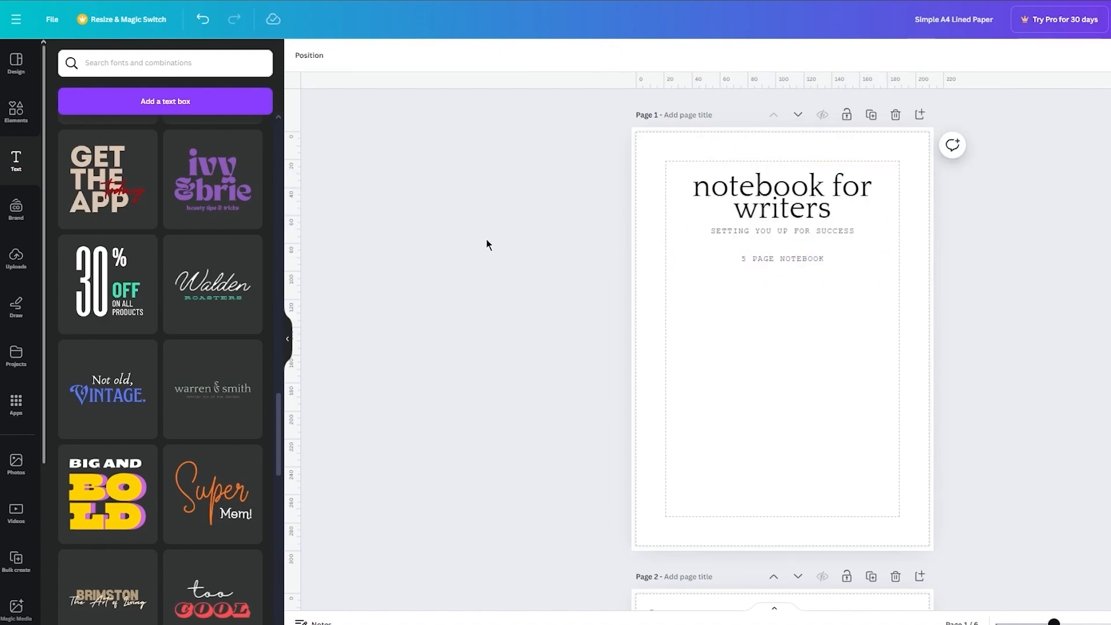
Step: Clear the "binder" element search, add the recently used dot grid, enlarge it to nearly the margin width, and center it below the text
click(26, 116)
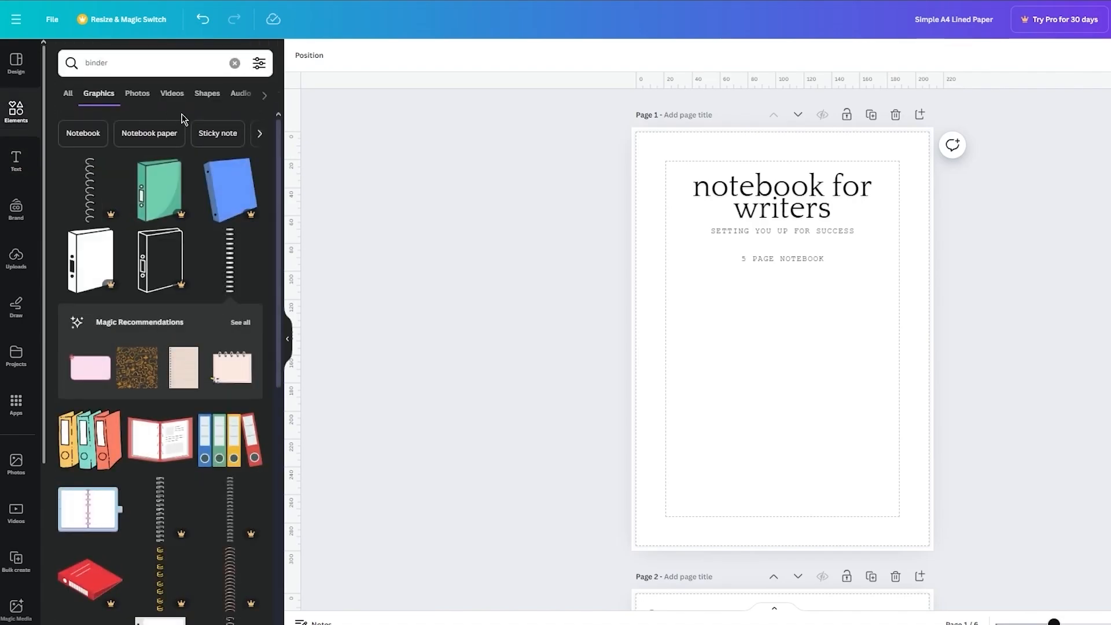
click(68, 93)
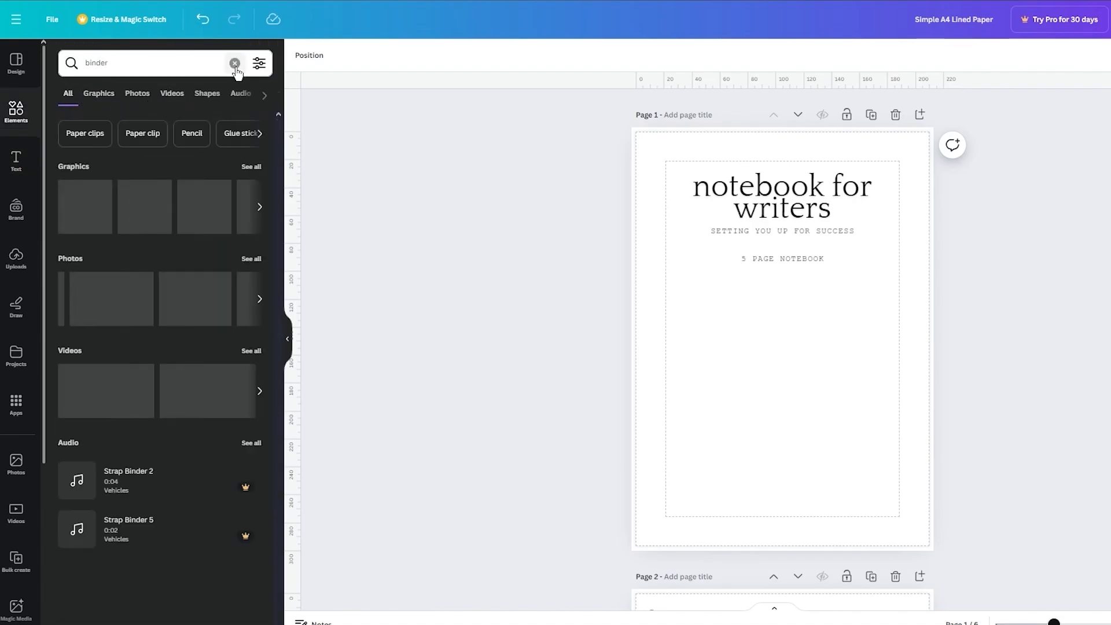
click(235, 63)
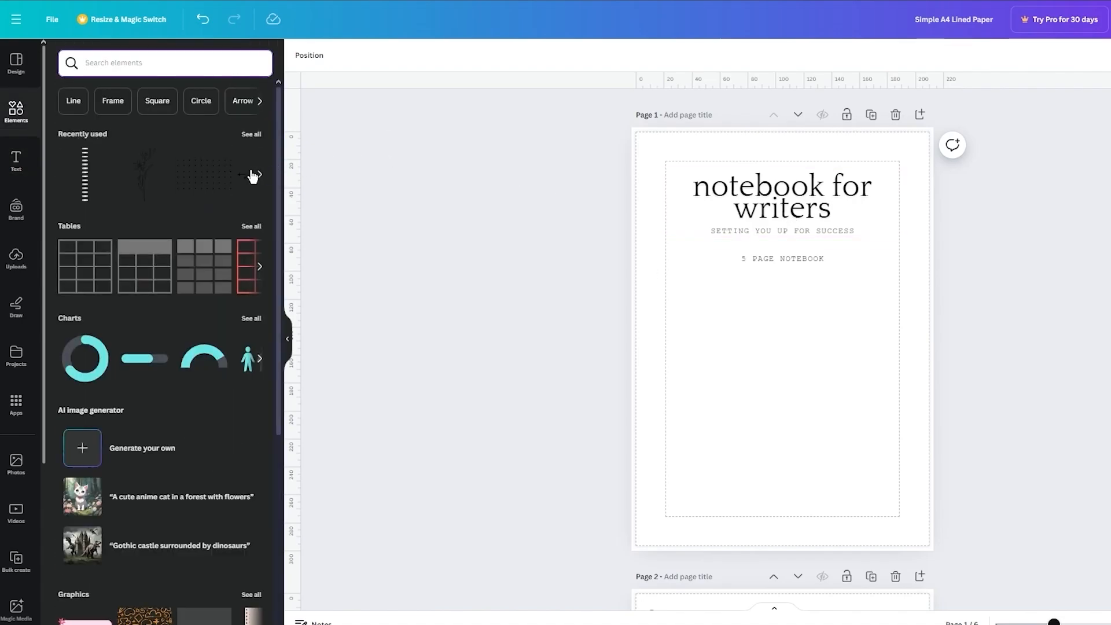
click(217, 177)
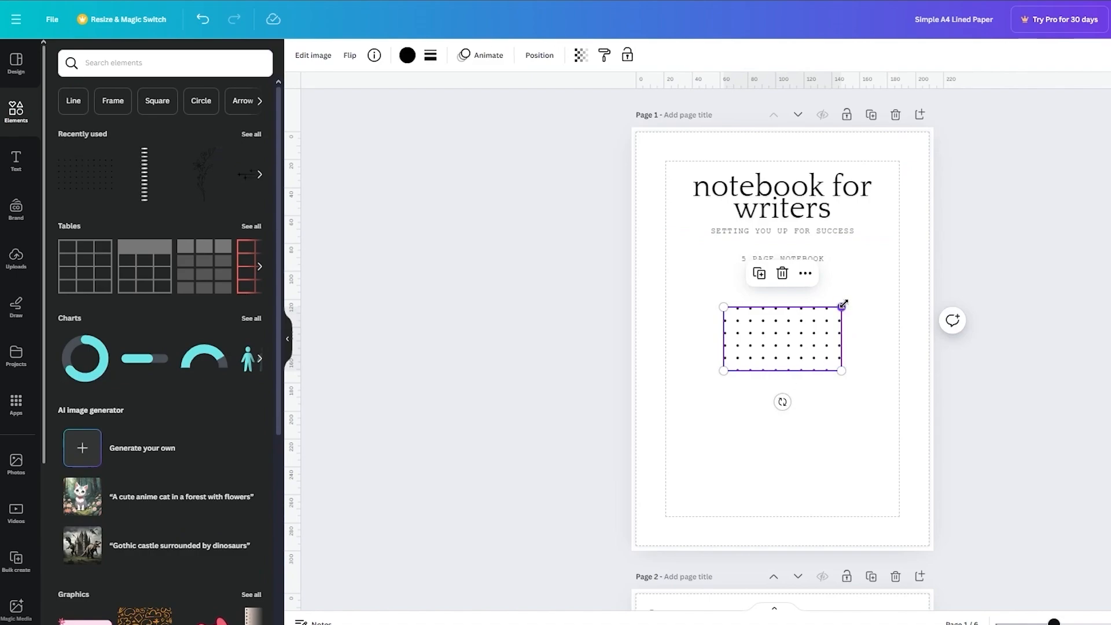
drag(843, 305, 936, 255)
drag(814, 330, 772, 379)
click(1025, 372)
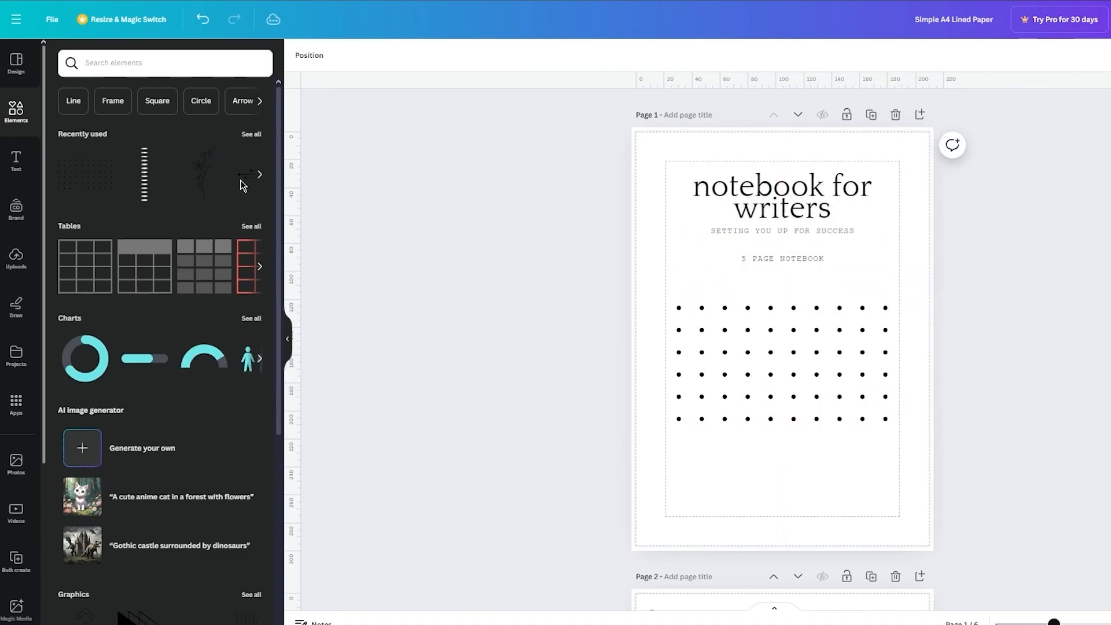
Step: Add the peach contour-line graphic, enlarge and center it over the dot grid, and shift both graphics slightly down together
click(259, 174)
click(153, 157)
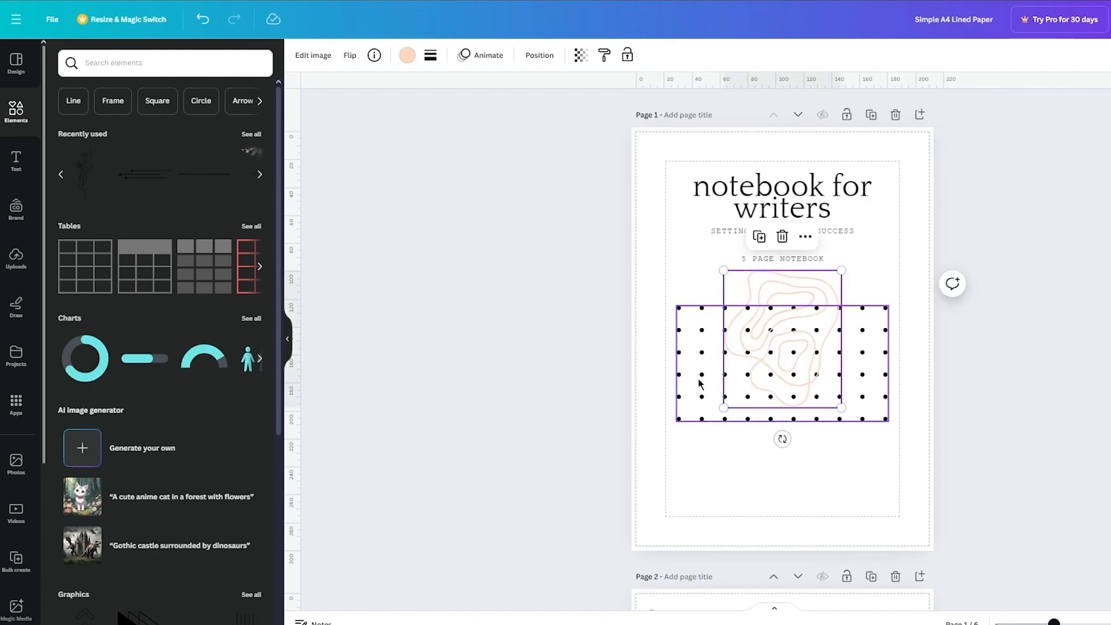
drag(842, 270, 878, 246)
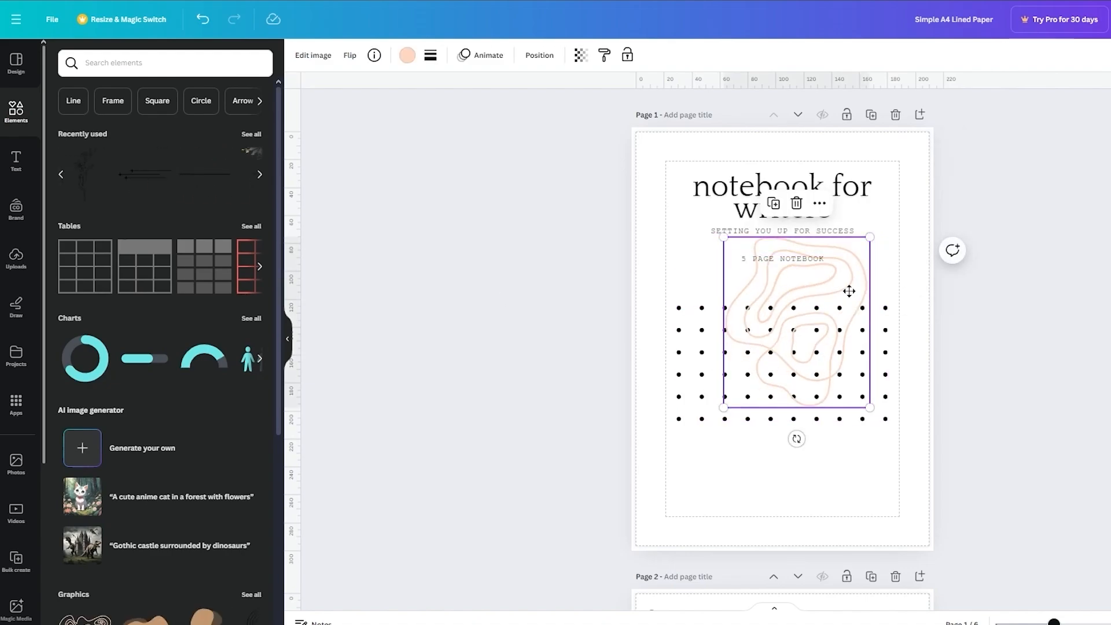
drag(848, 290, 838, 321)
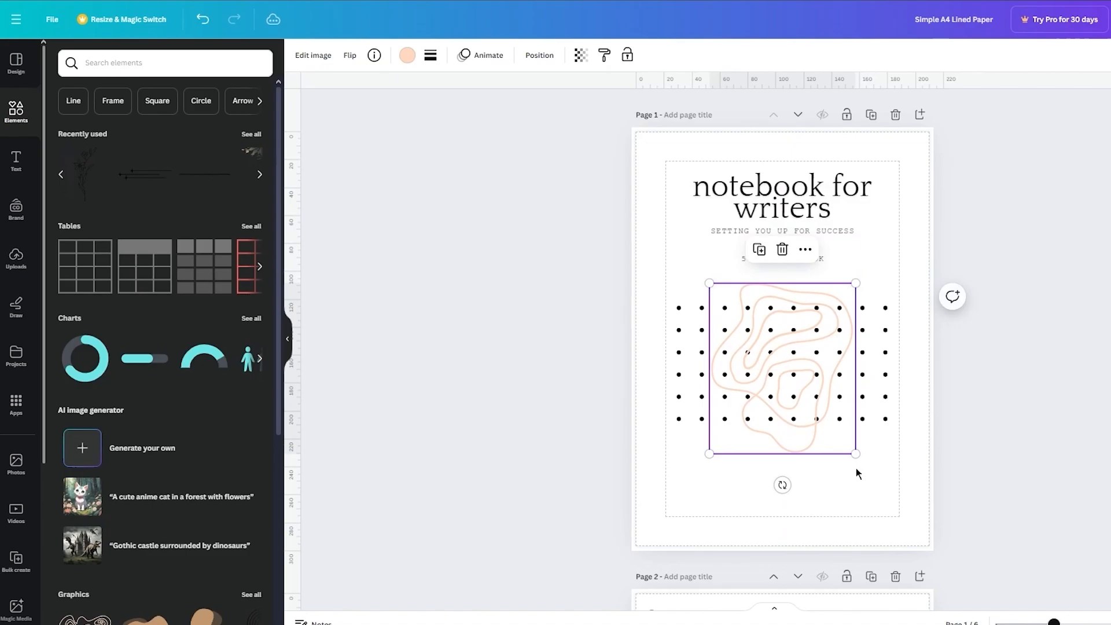
drag(862, 480, 777, 351)
click(991, 327)
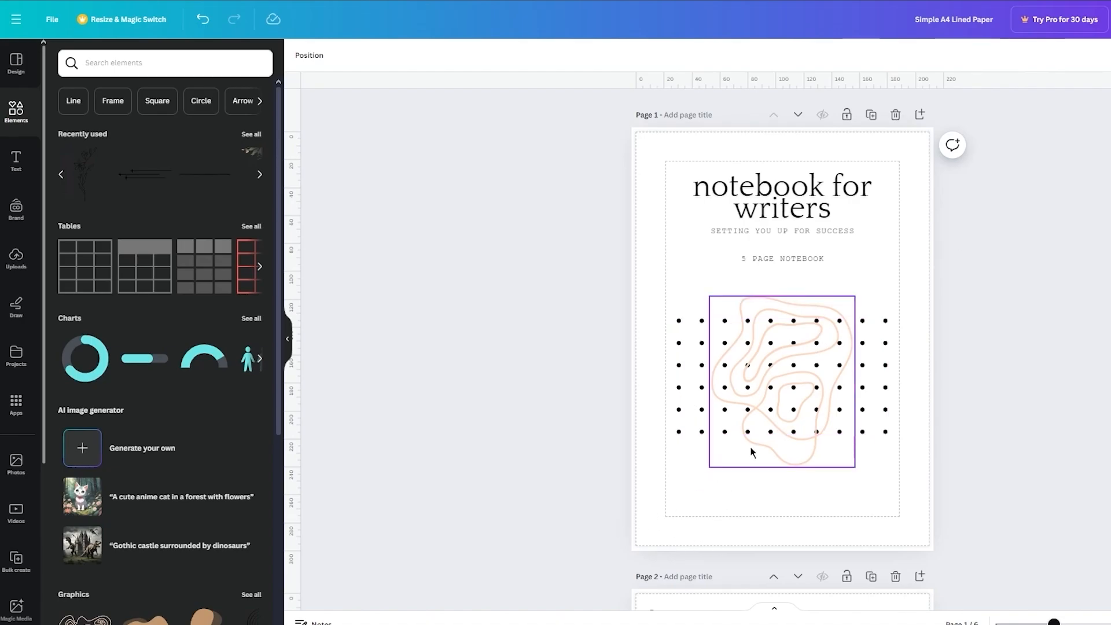
Step: Look through the notebook from the cover to page 6 to check the layout of the lined pages
scroll(752, 452, down, 10)
scroll(752, 453, down, 20)
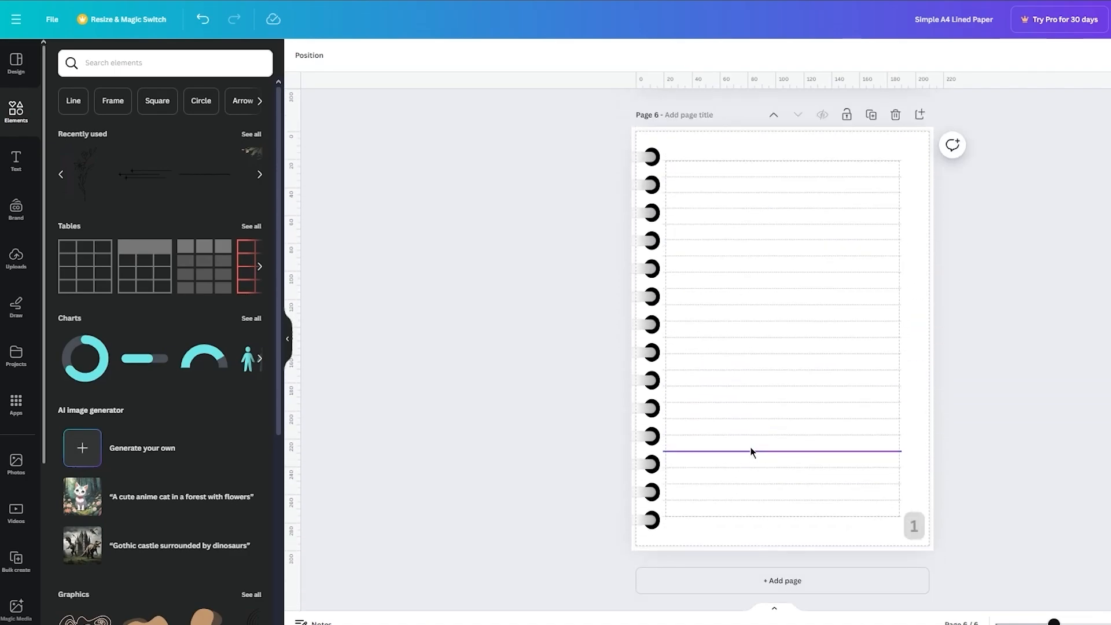
scroll(752, 453, up, 20)
scroll(752, 452, down, 15)
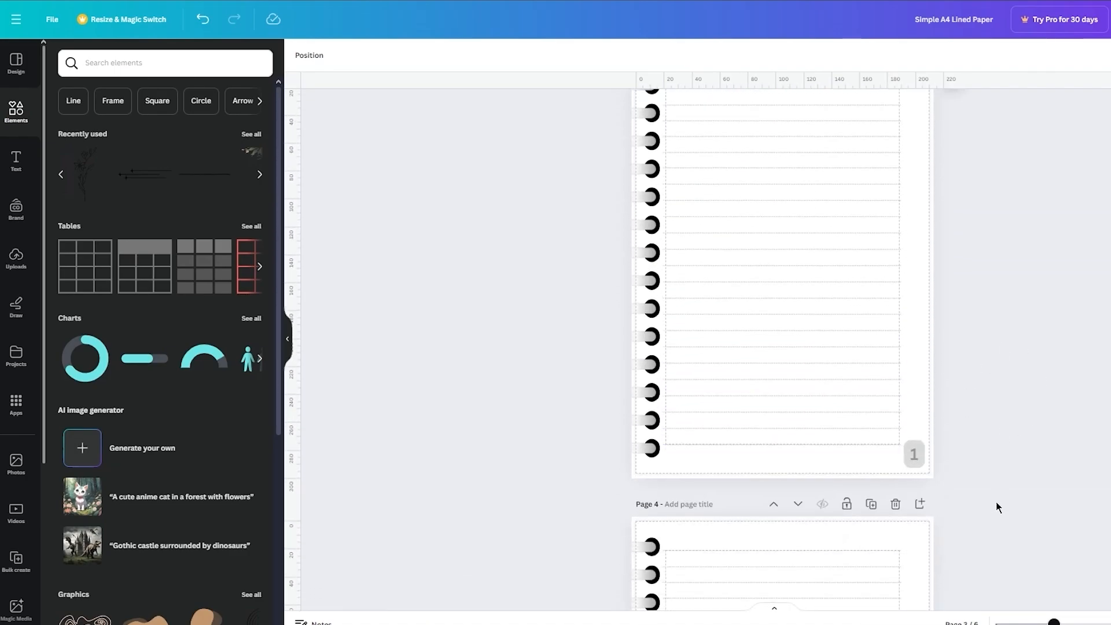
scroll(996, 506, down, 12)
scroll(996, 508, up, 10)
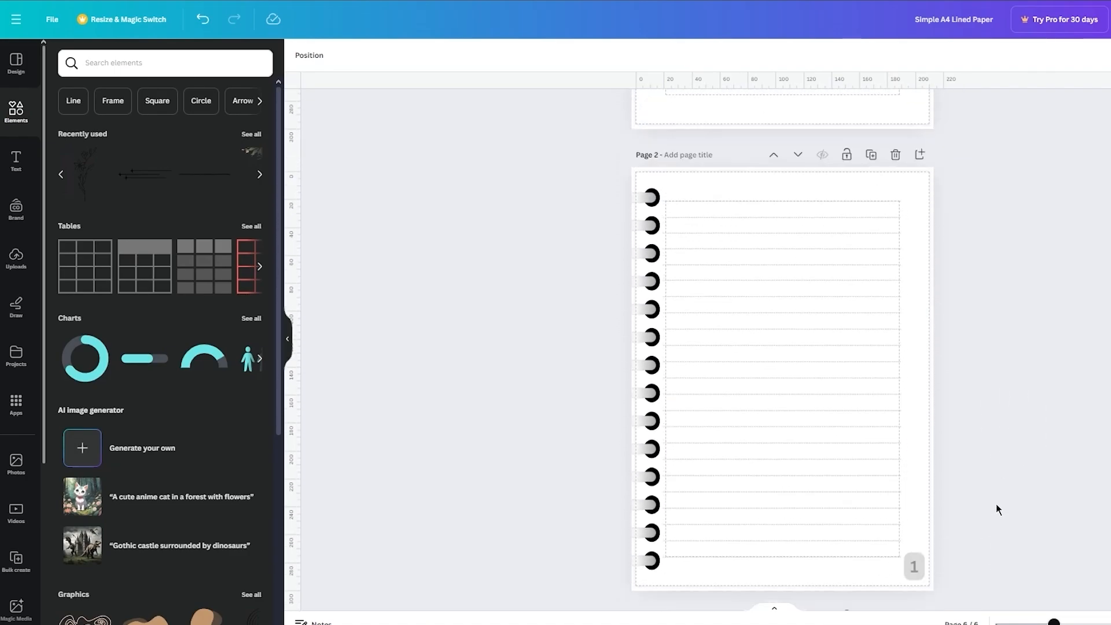
scroll(996, 510, up, 6)
scroll(995, 504, down, 10)
scroll(996, 503, up, 7)
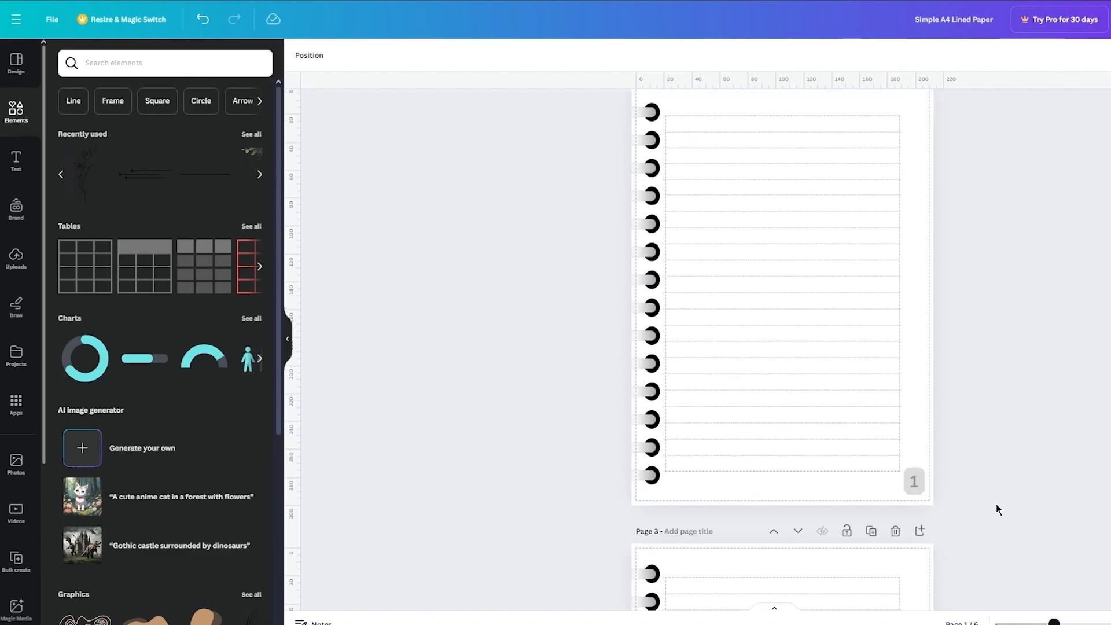
scroll(996, 504, down, 4)
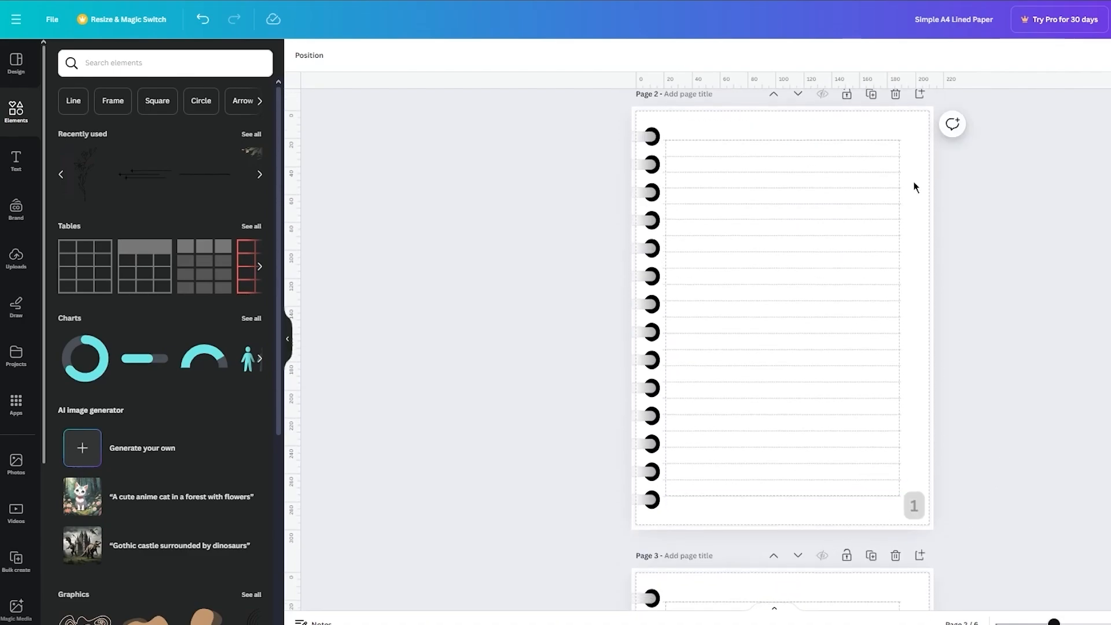
Step: Add the recently used starred-lines graphic to page 2, shrink it, and place it in the page's upper right corner
click(149, 180)
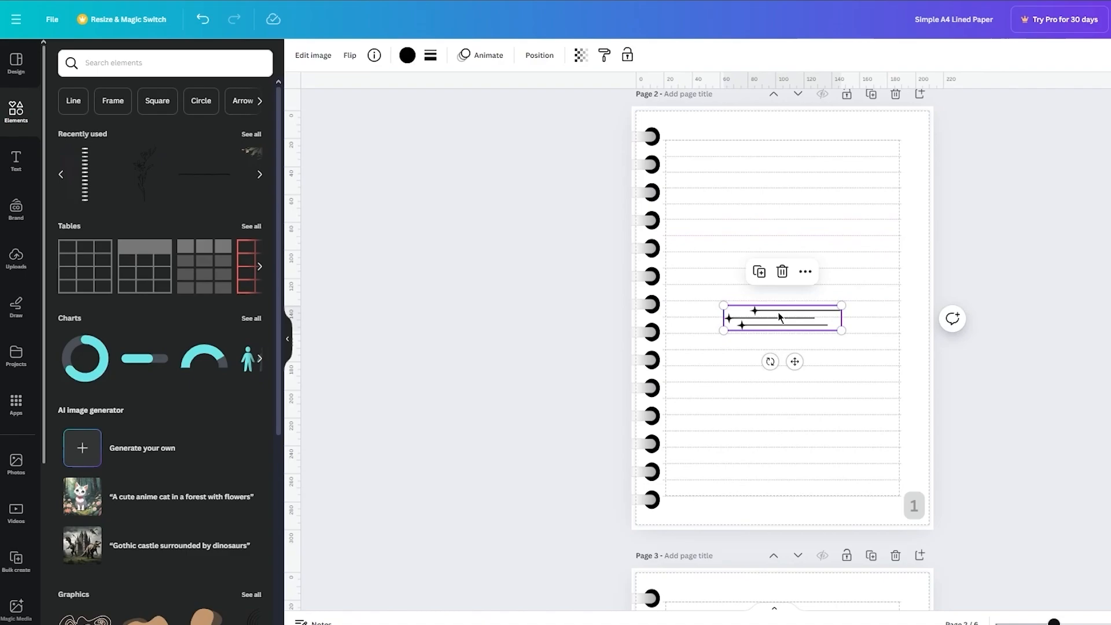
drag(842, 305, 909, 157)
click(1072, 160)
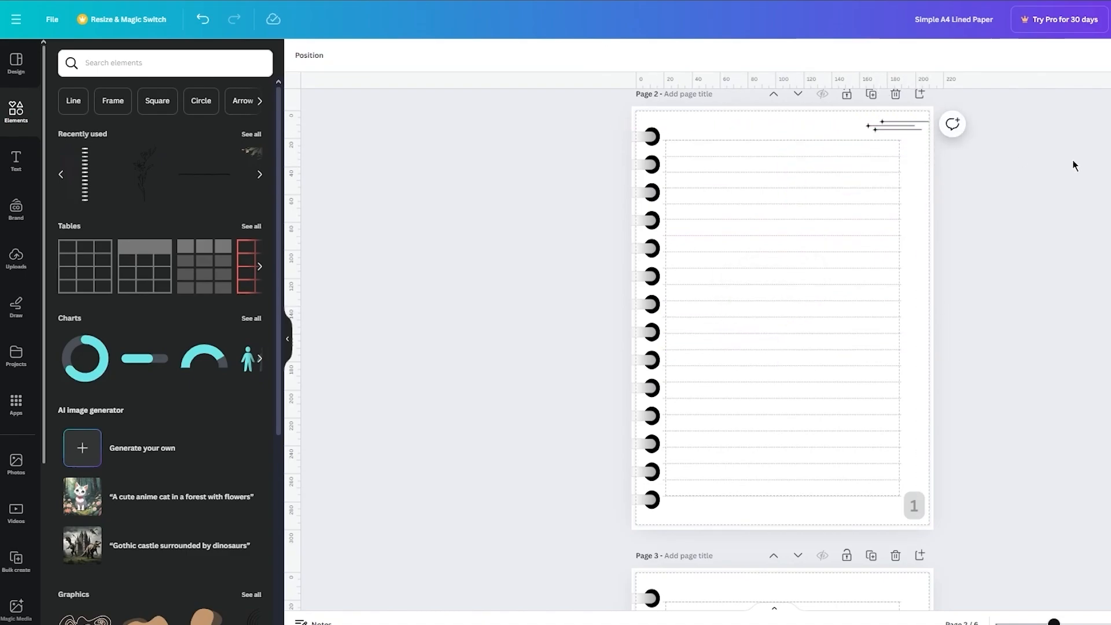
Step: Copy the starred-lines graphic from page 2 and paste it onto pages 3 and 4
click(901, 132)
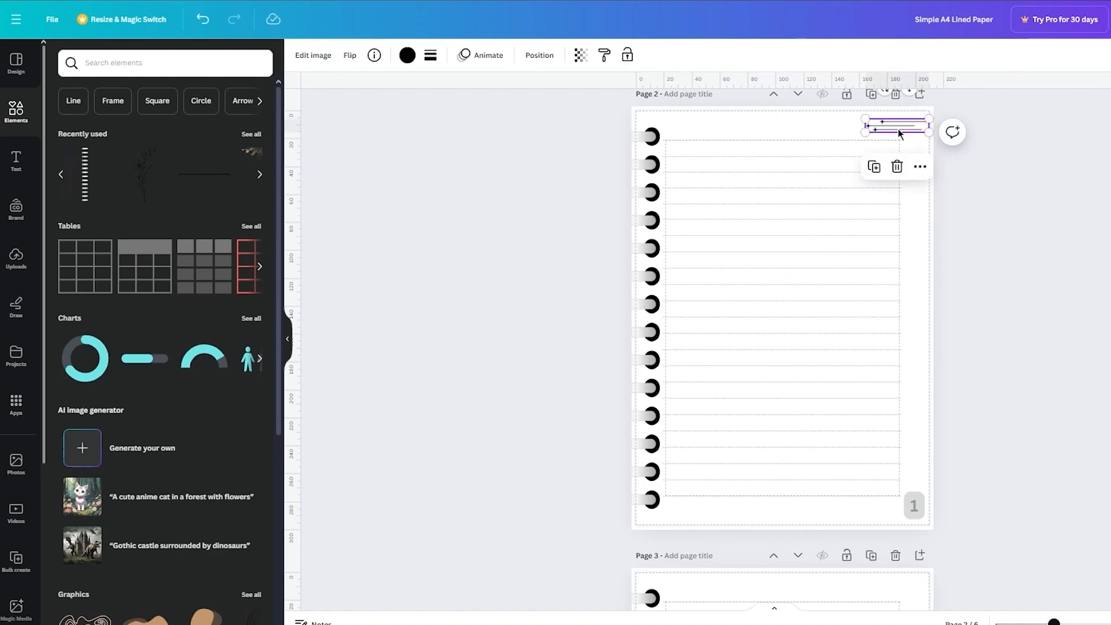
scroll(891, 174, down, 6)
click(883, 215)
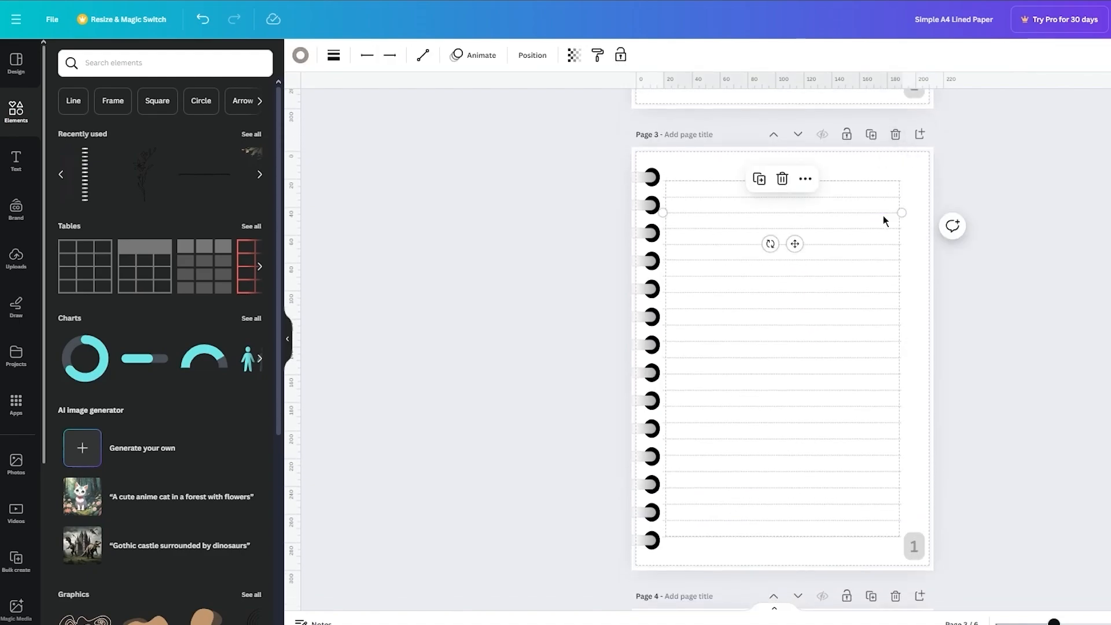
key(ctrl+v)
scroll(884, 215, down, 8)
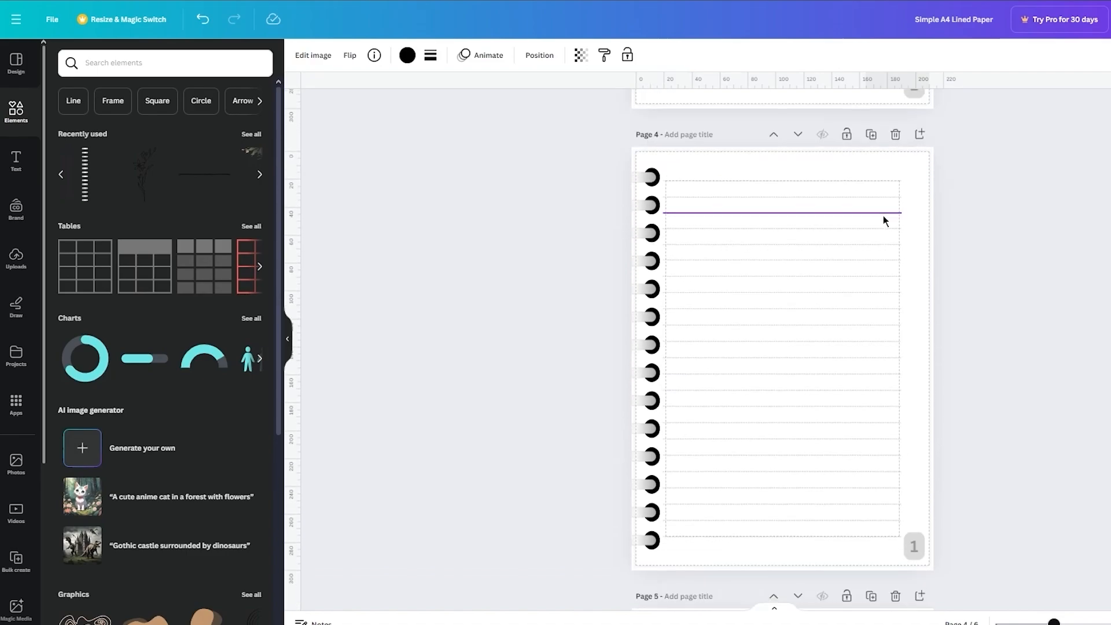
click(883, 215)
key(ctrl+v)
scroll(883, 216, down, 10)
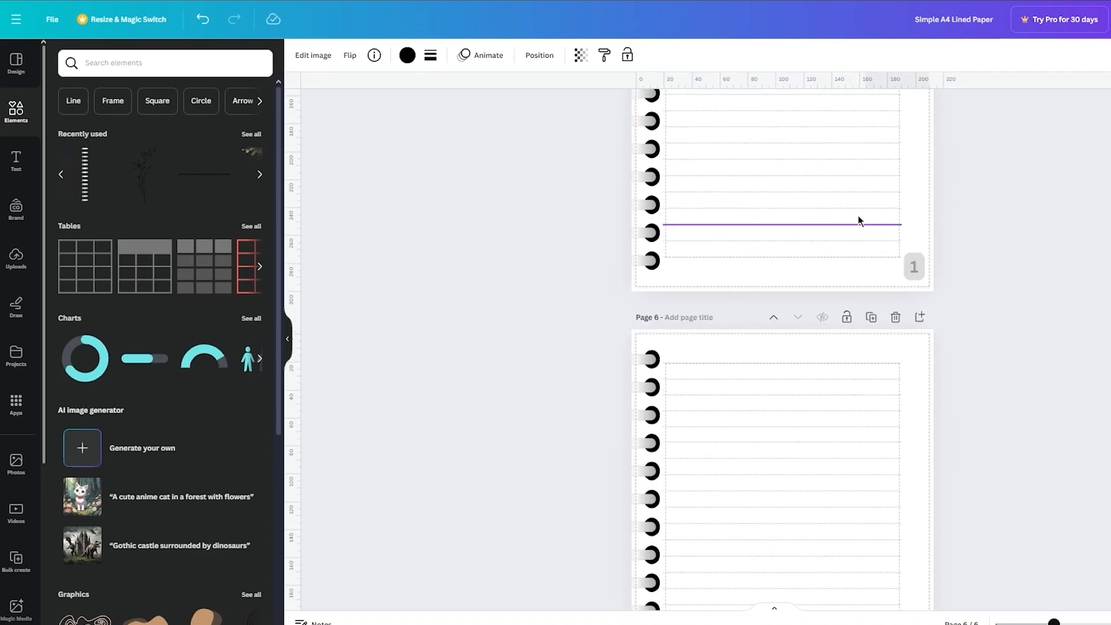
Step: Paste the starred-lines graphic onto pages 5 and 6, in the same upper right corner
click(859, 221)
key(ctrl+v)
scroll(859, 220, down, 3)
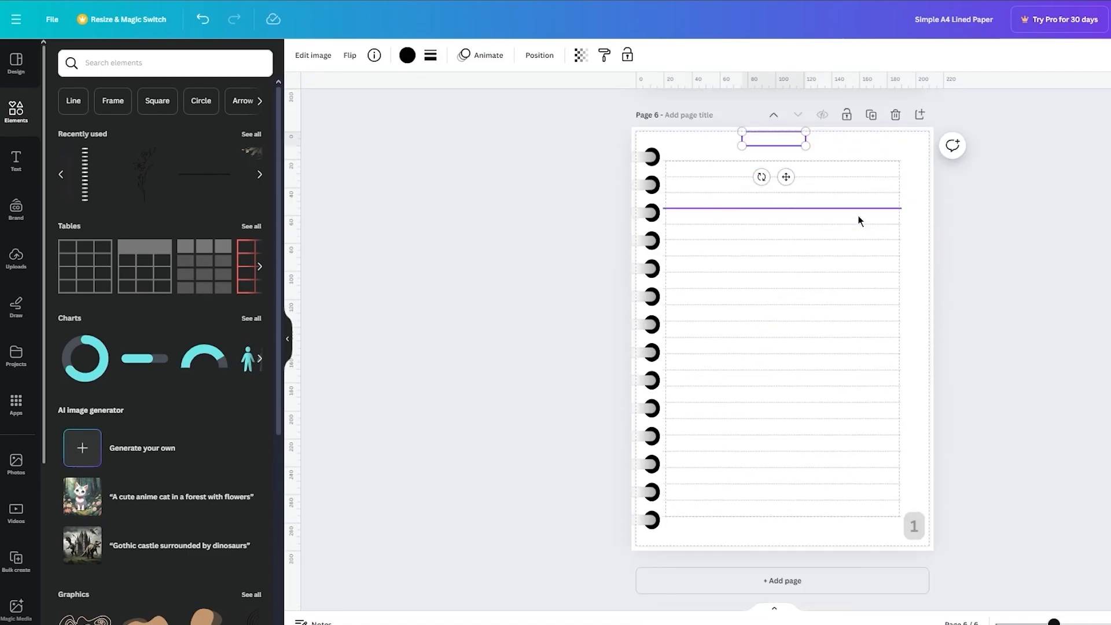
click(912, 162)
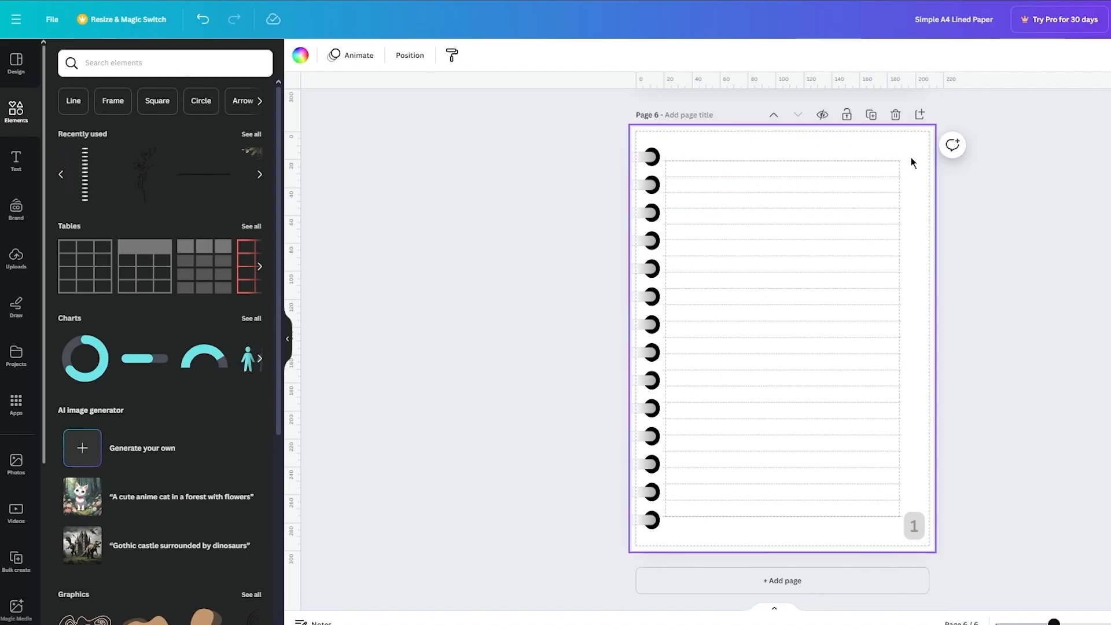
click(912, 162)
click(1108, 184)
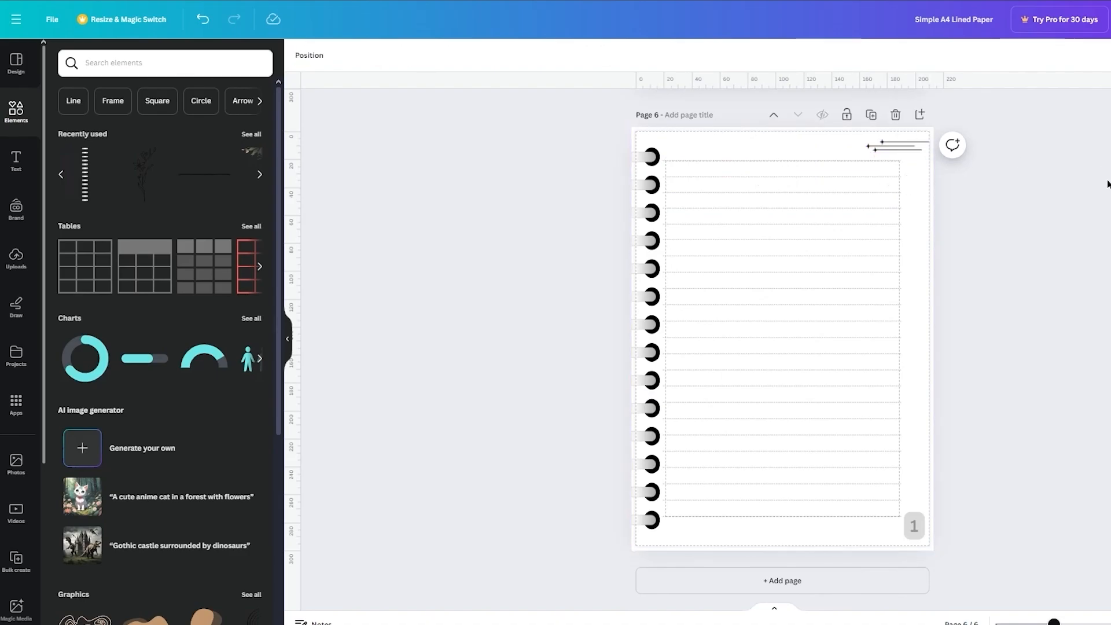
scroll(1006, 189, up, 10)
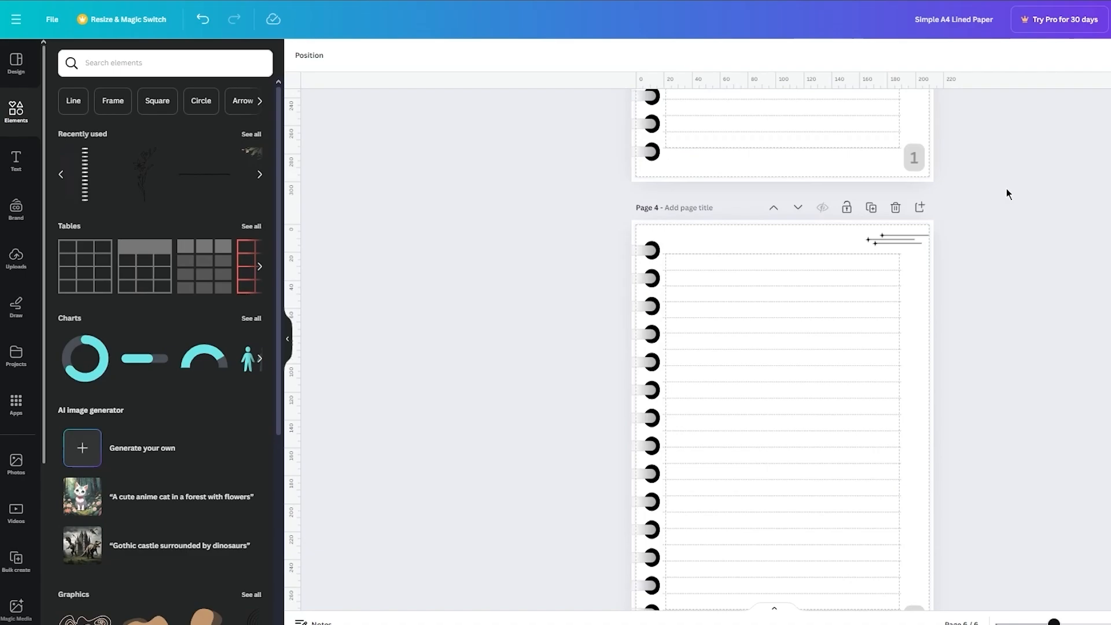
scroll(1006, 189, down, 2)
click(908, 327)
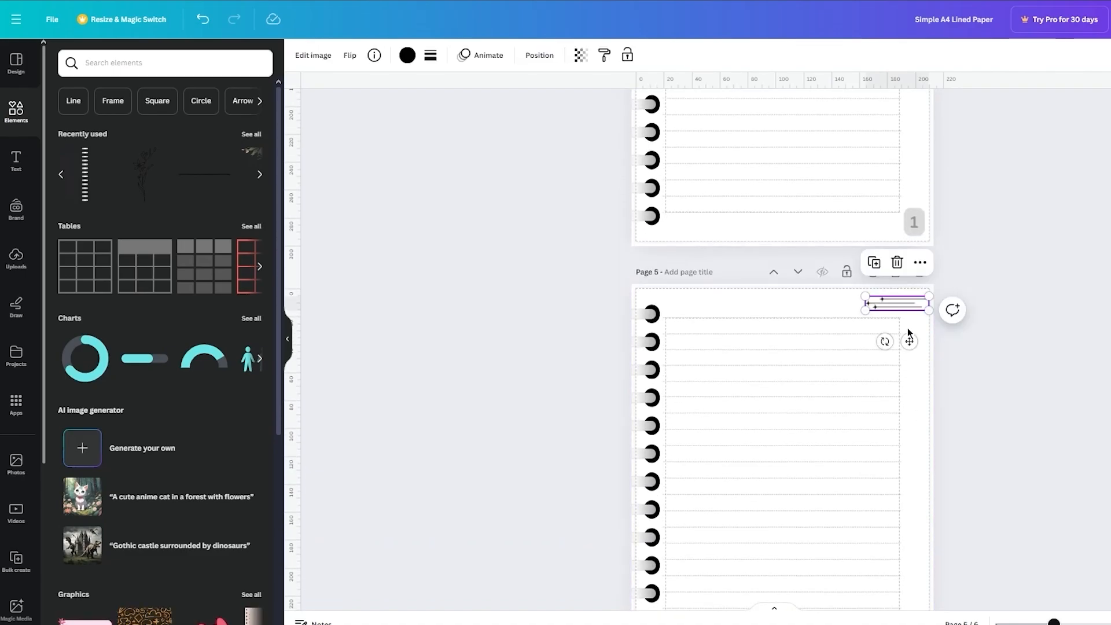
click(1070, 342)
Step: Add a blank page 7 at the end of the notebook and copy the cover's title group for use there
scroll(1069, 342, up, 20)
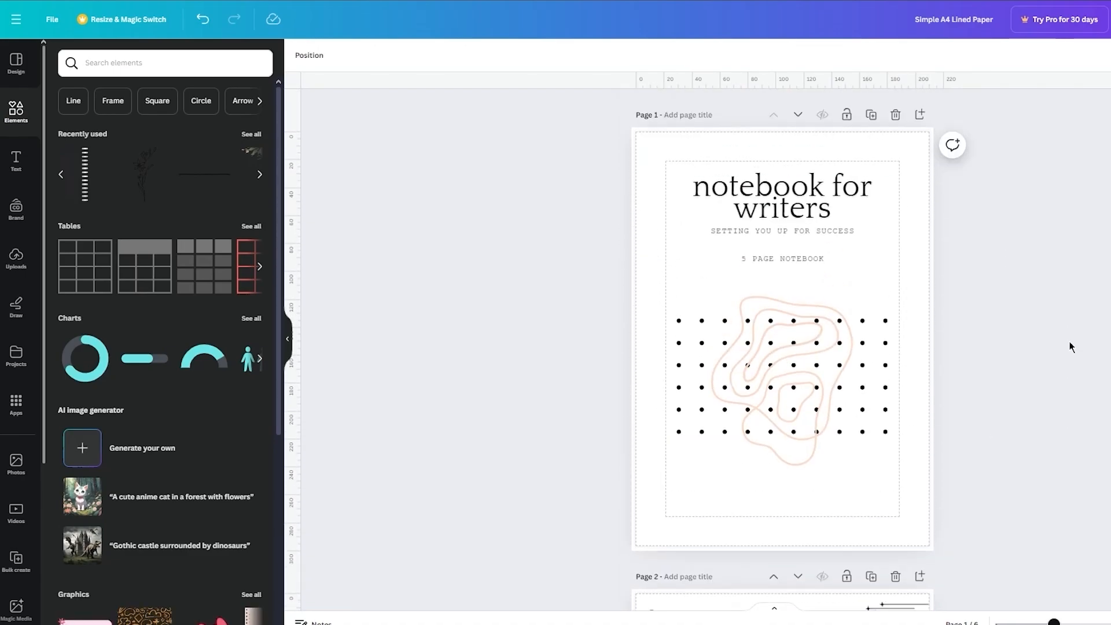
scroll(1069, 342, down, 8)
scroll(1070, 346, down, 15)
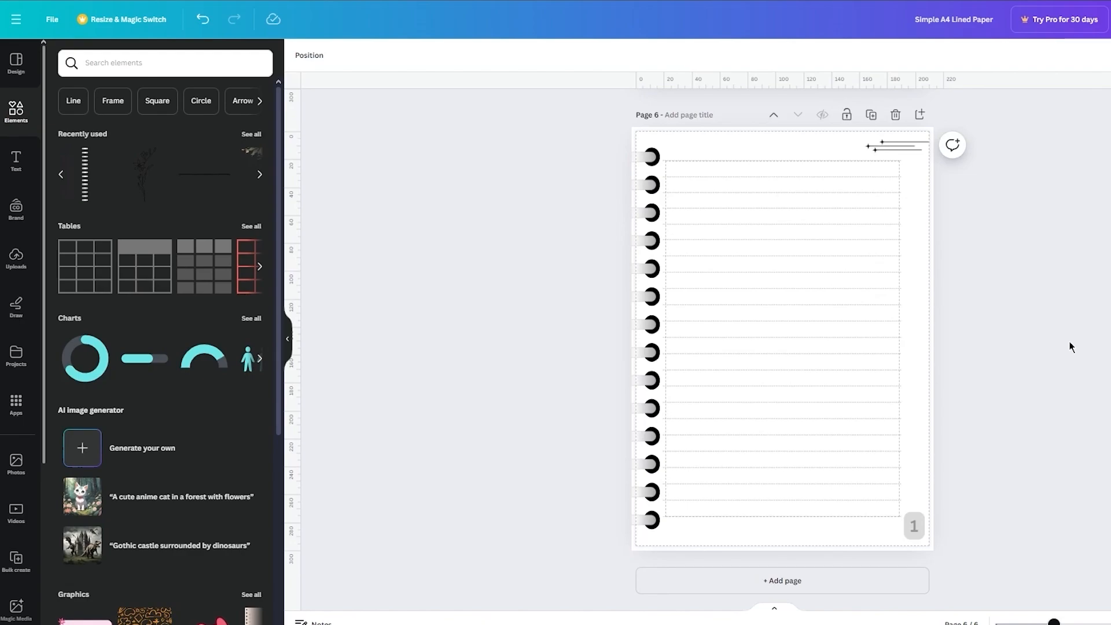
click(818, 585)
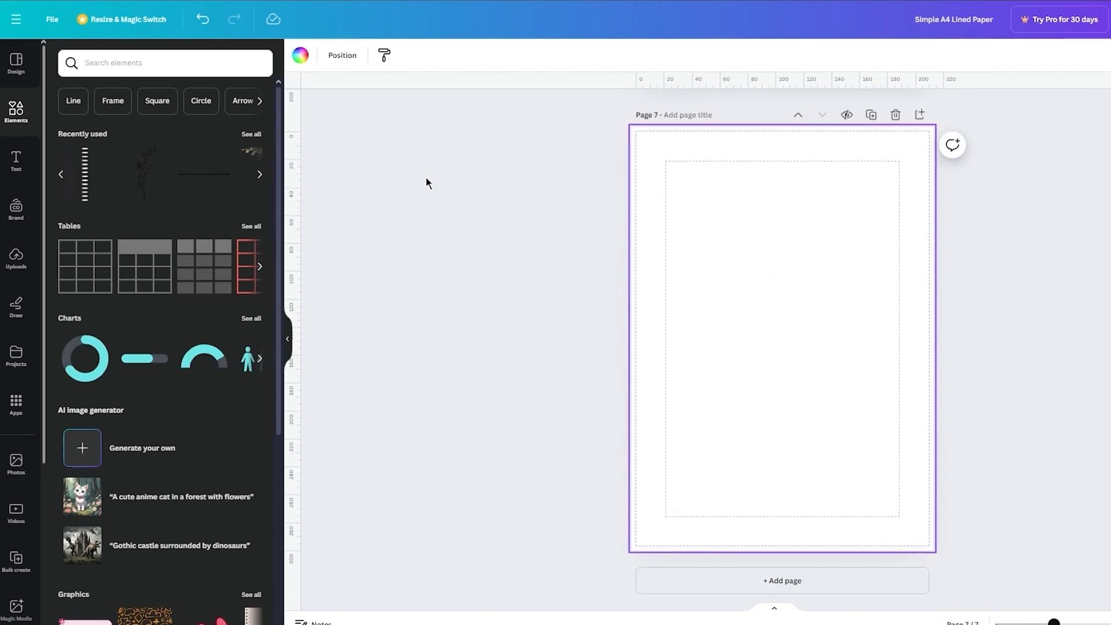
scroll(656, 275, up, 20)
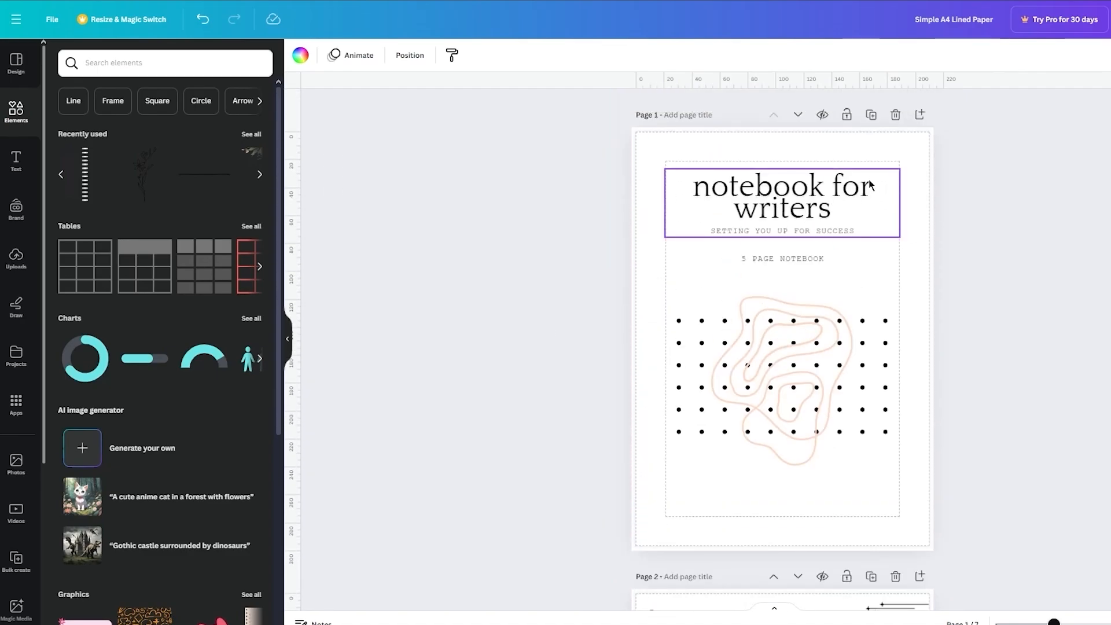
click(869, 184)
scroll(870, 184, down, 20)
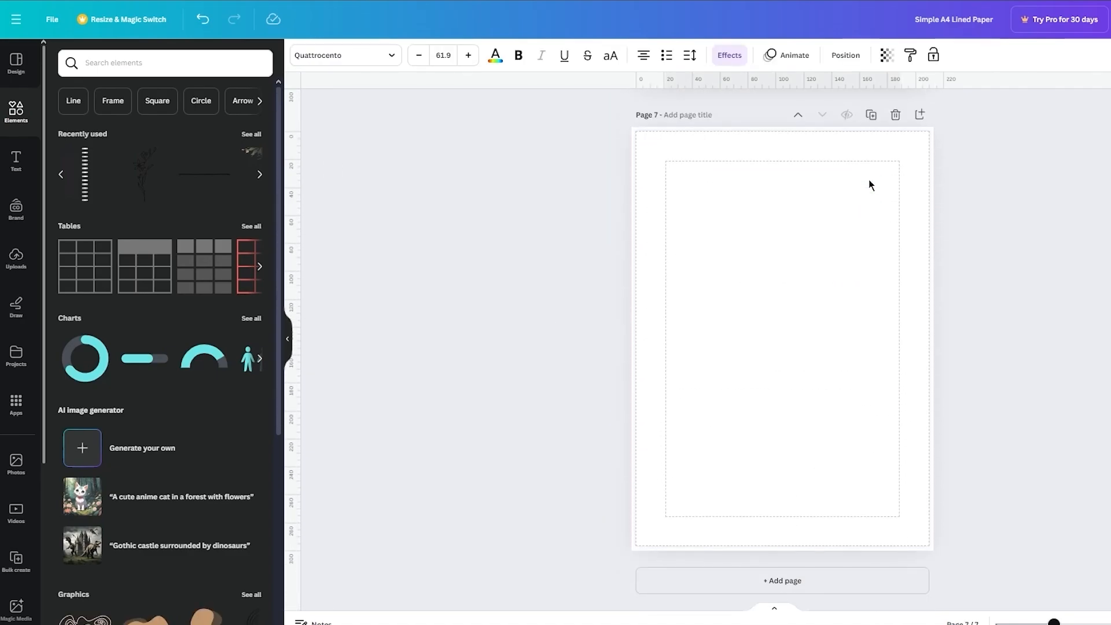
Step: Add the recently used line-art flower to page 7, enlarge it, and center it on the page
click(144, 174)
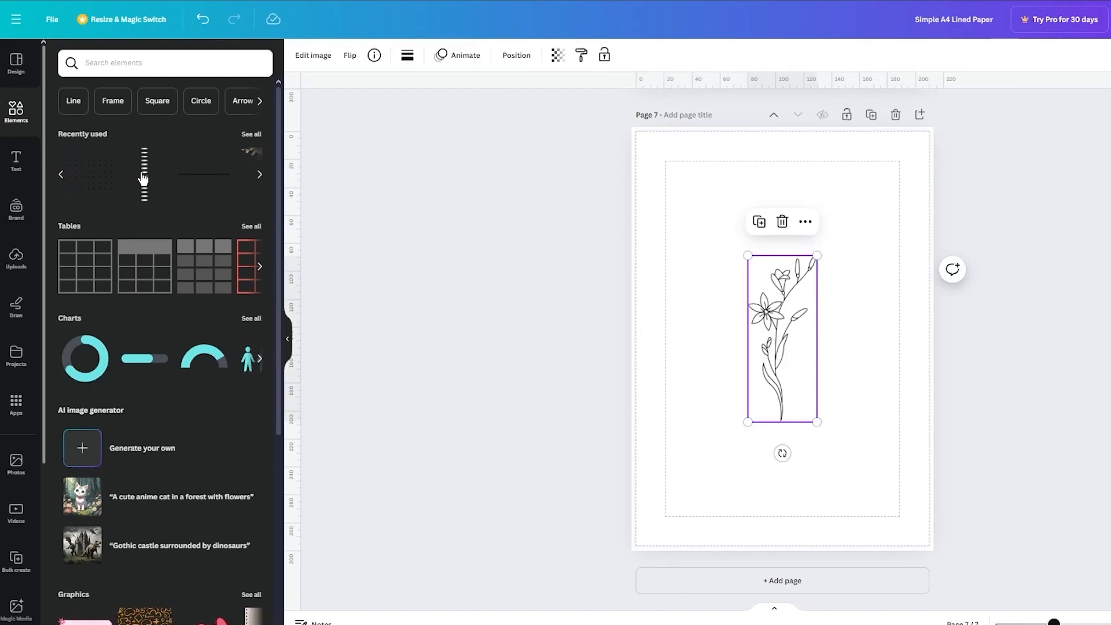
drag(817, 255, 898, 152)
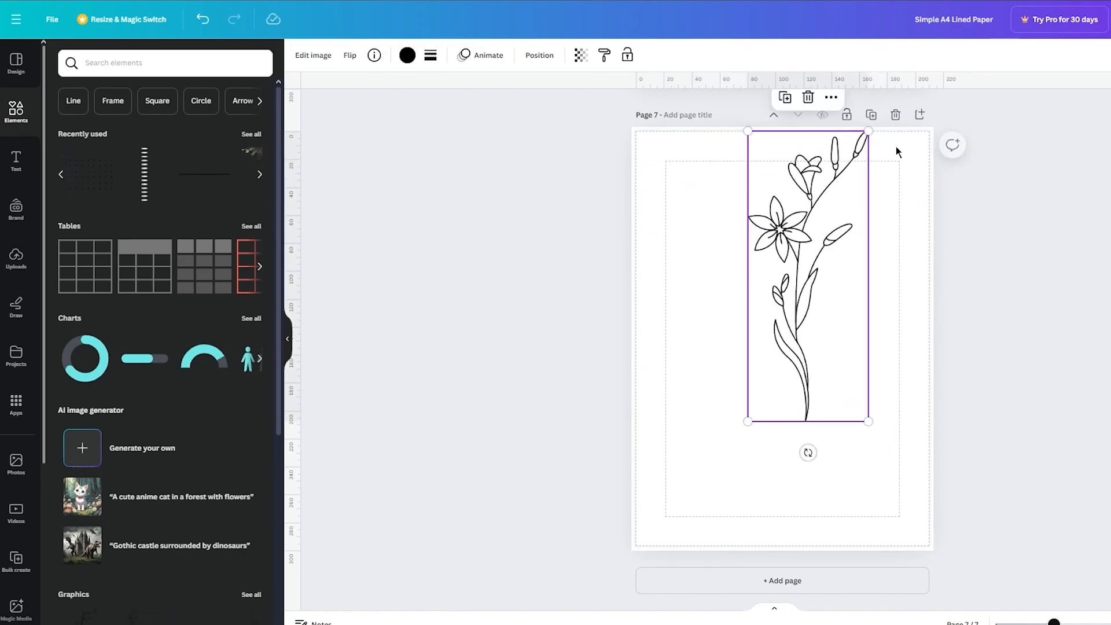
drag(817, 256, 791, 315)
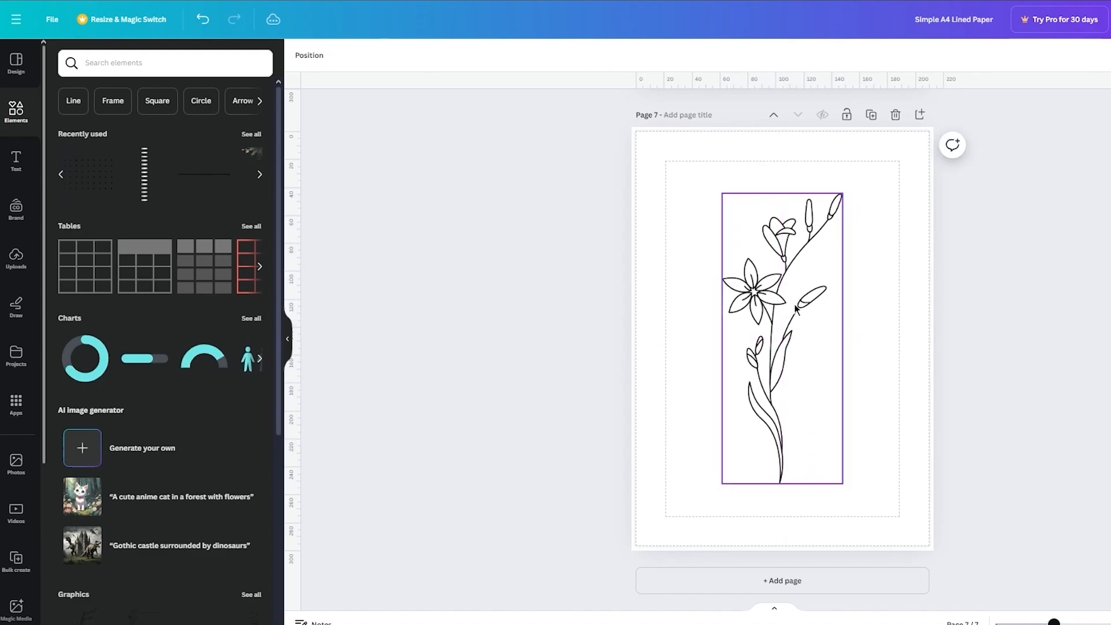
Step: Lower the flower's opacity strongly so it becomes a pale gray background on page 7
click(581, 55)
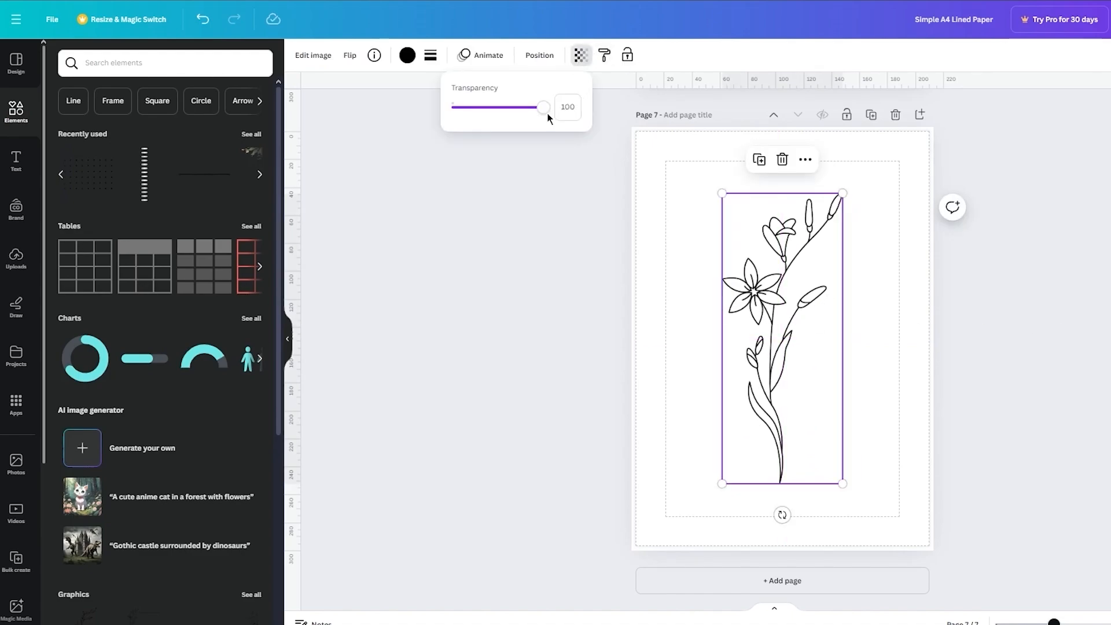
drag(545, 107, 466, 107)
click(787, 267)
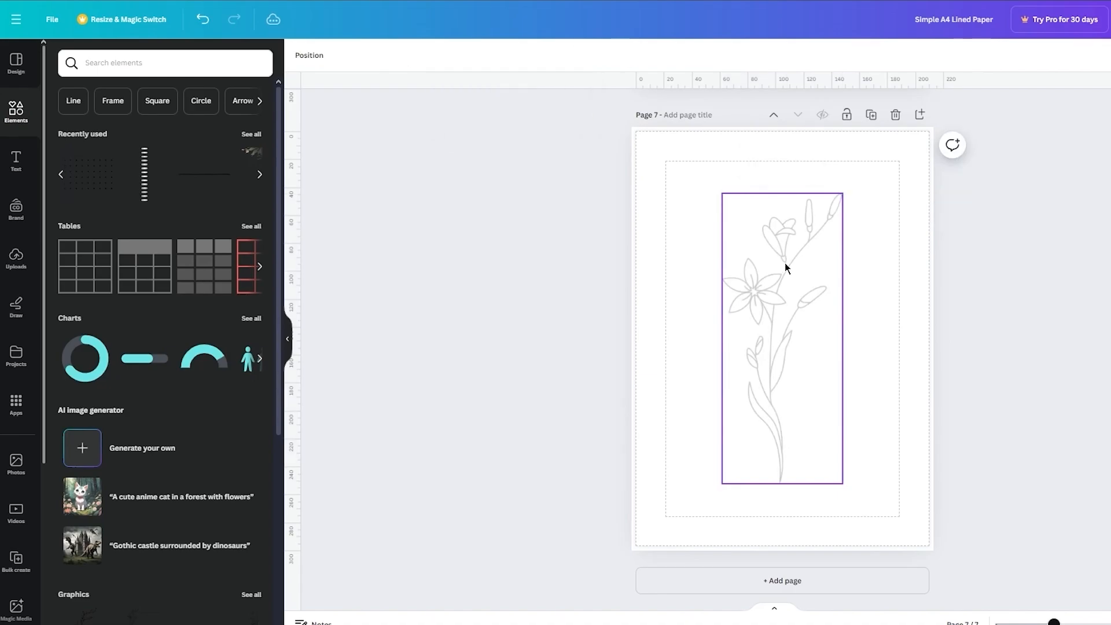
Step: Paste the title group onto page 7, move it over the flower's middle, and change its heading to "Thank You"
key(ctrl+v)
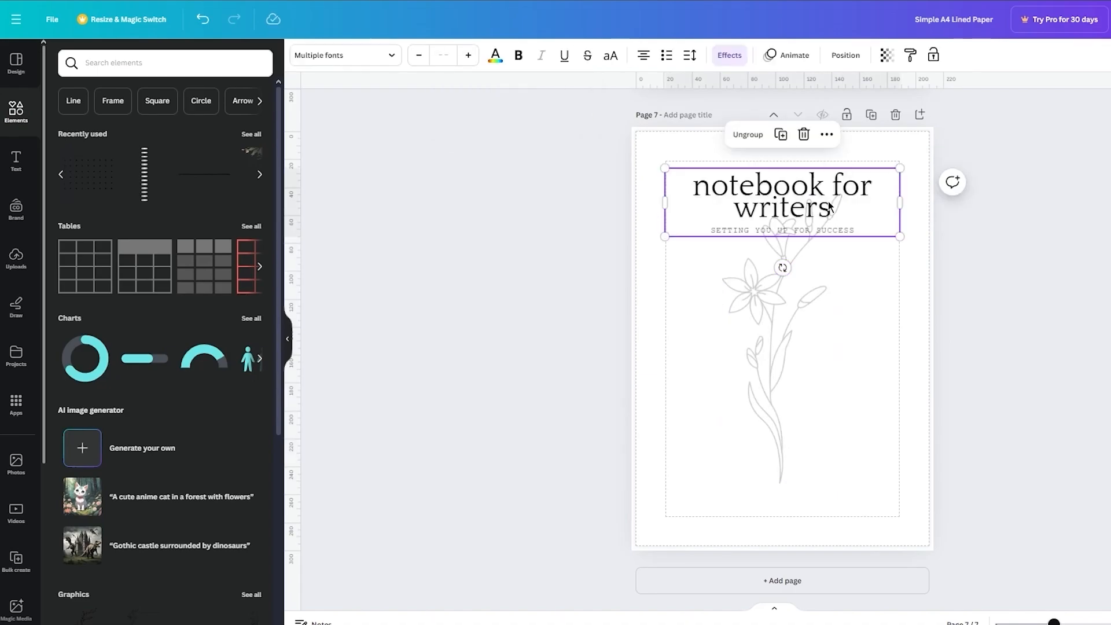
drag(829, 207, 829, 344)
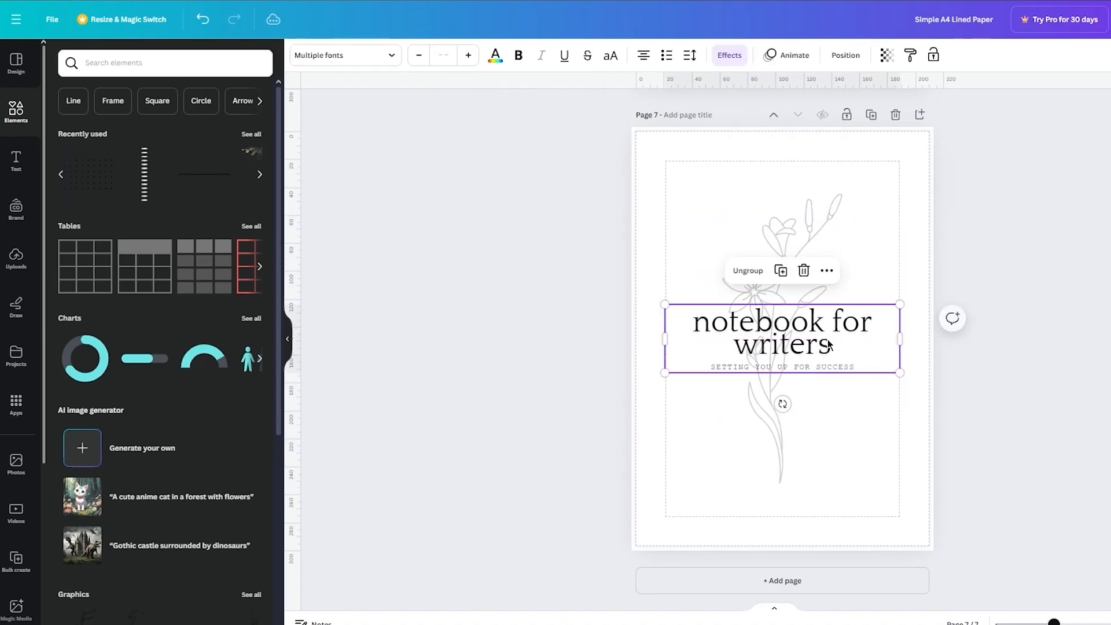
double_click(841, 344)
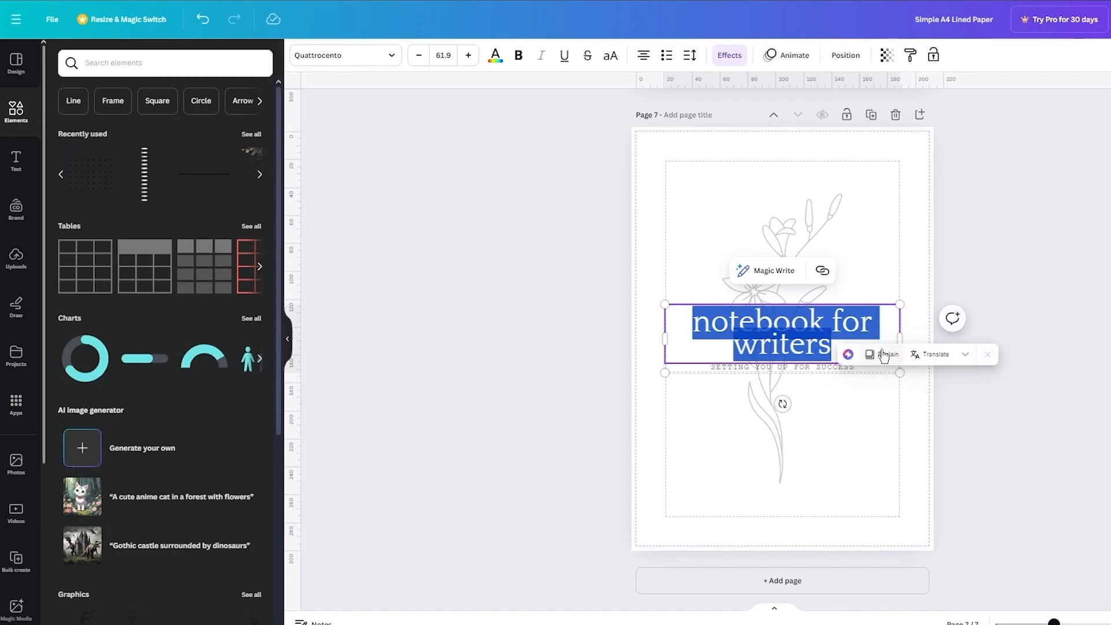
text(Thank You)
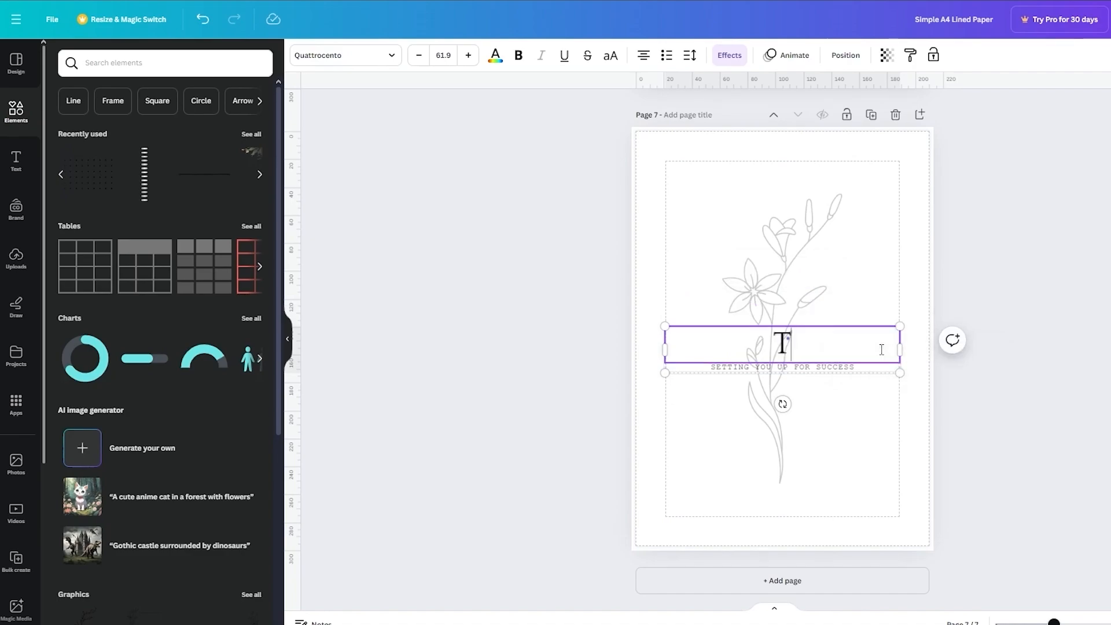
Step: Nudge the "Thank You" heading and its subtitle up slightly over the flower
click(846, 372)
click(983, 350)
drag(849, 354, 849, 342)
click(1052, 322)
Step: Review the whole notebook between the cover and the closing "Thank You" page
scroll(1052, 322, up, 20)
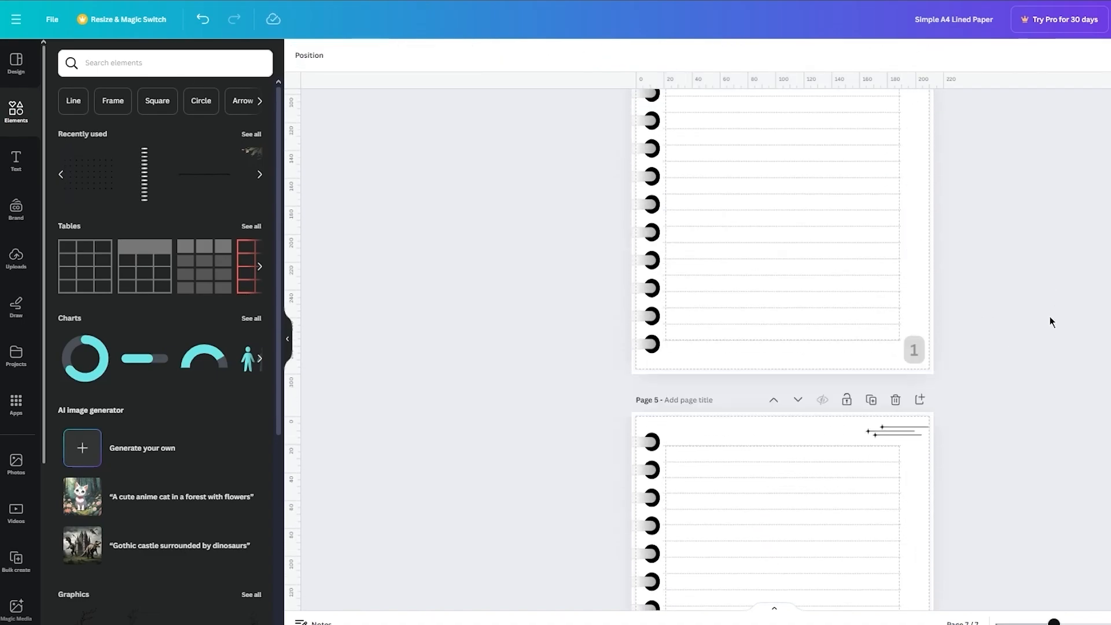
scroll(1052, 322, down, 15)
scroll(1052, 322, down, 10)
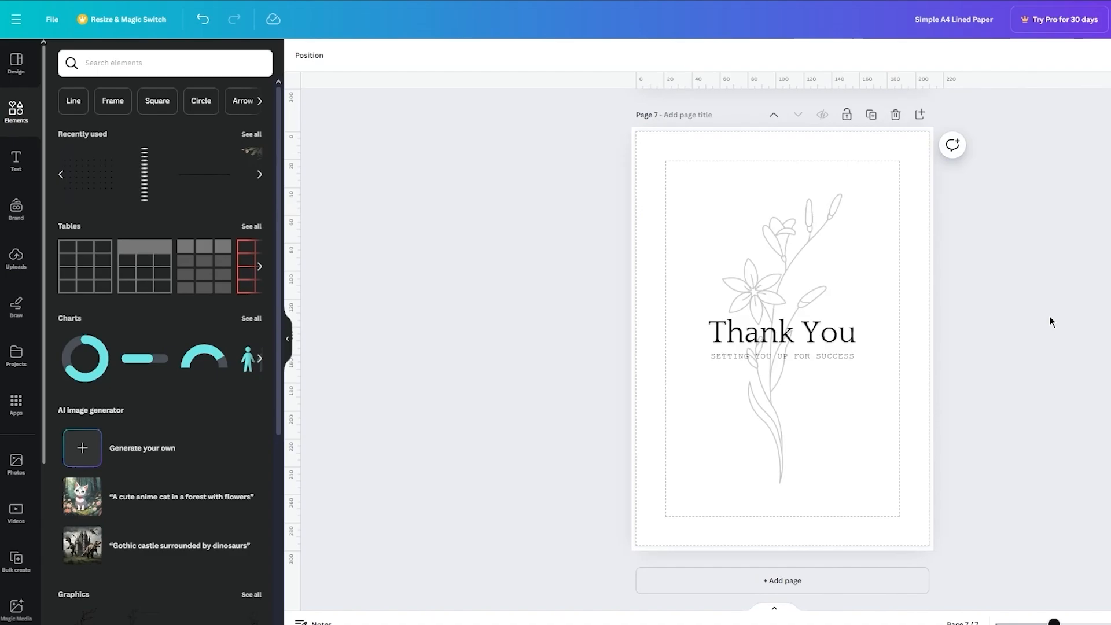
scroll(1052, 322, up, 20)
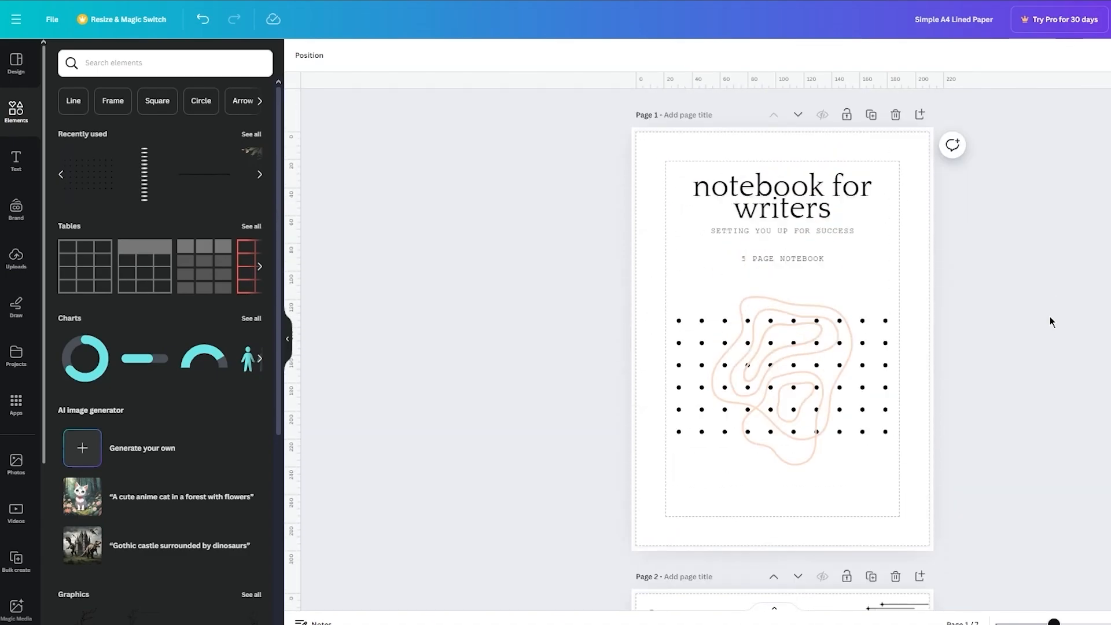
scroll(1052, 322, down, 20)
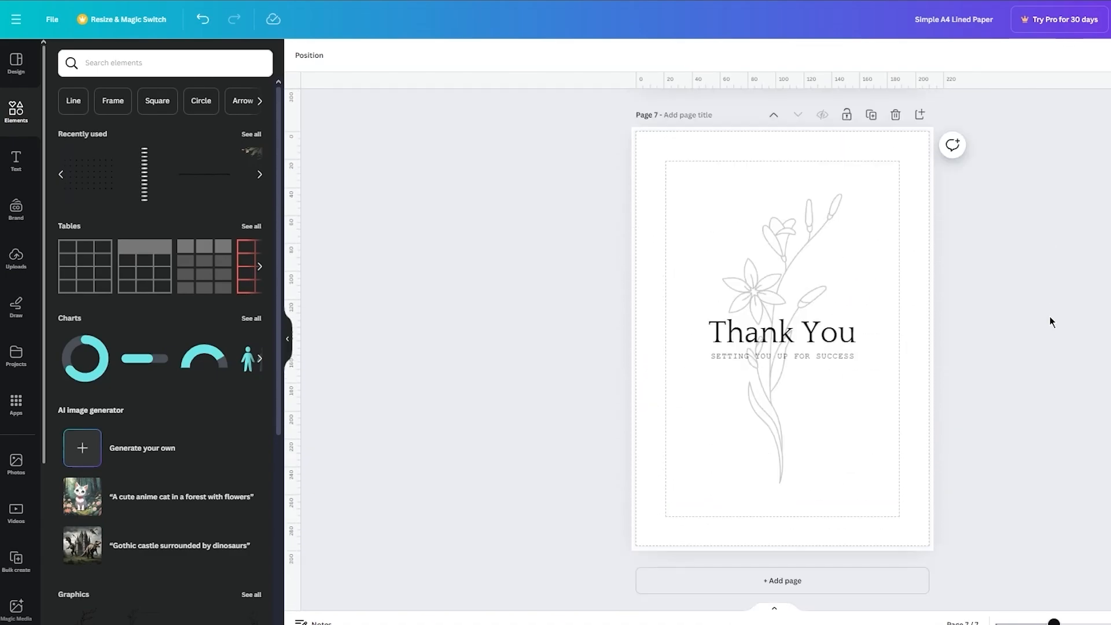
scroll(1052, 323, up, 20)
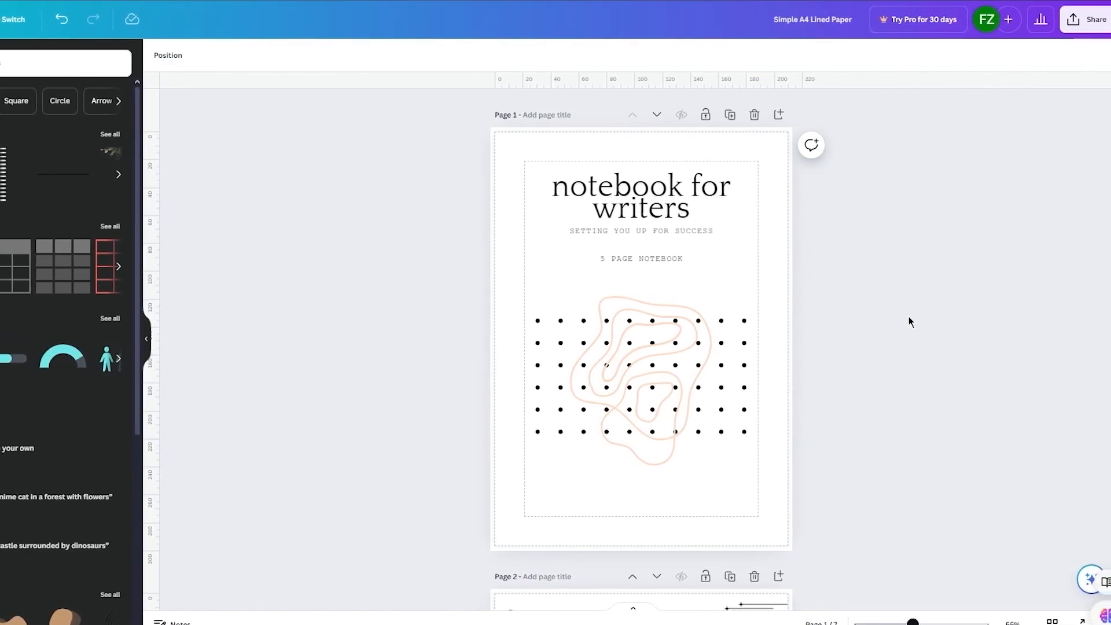
Step: Download all 7 pages of the notebook design as a PDF Standard file
click(1082, 21)
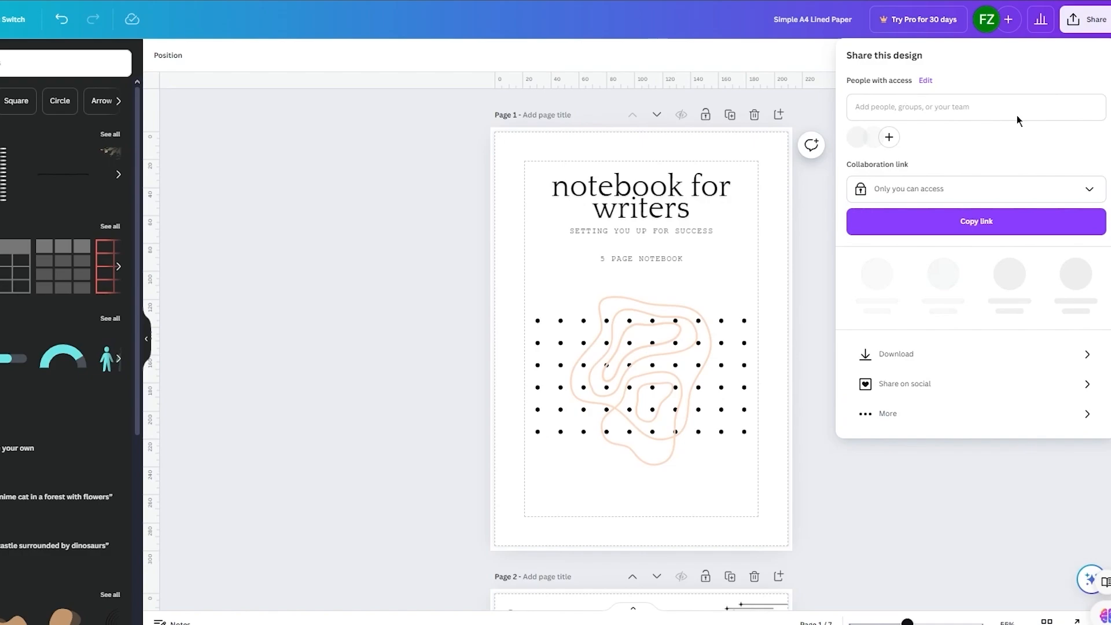
click(943, 342)
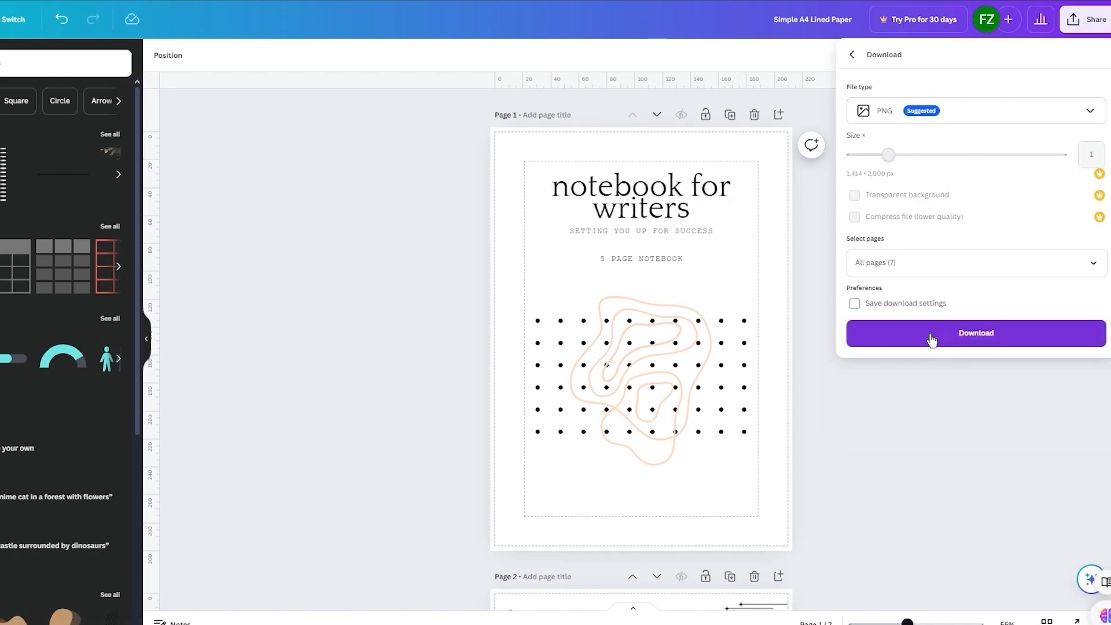
click(994, 117)
click(975, 226)
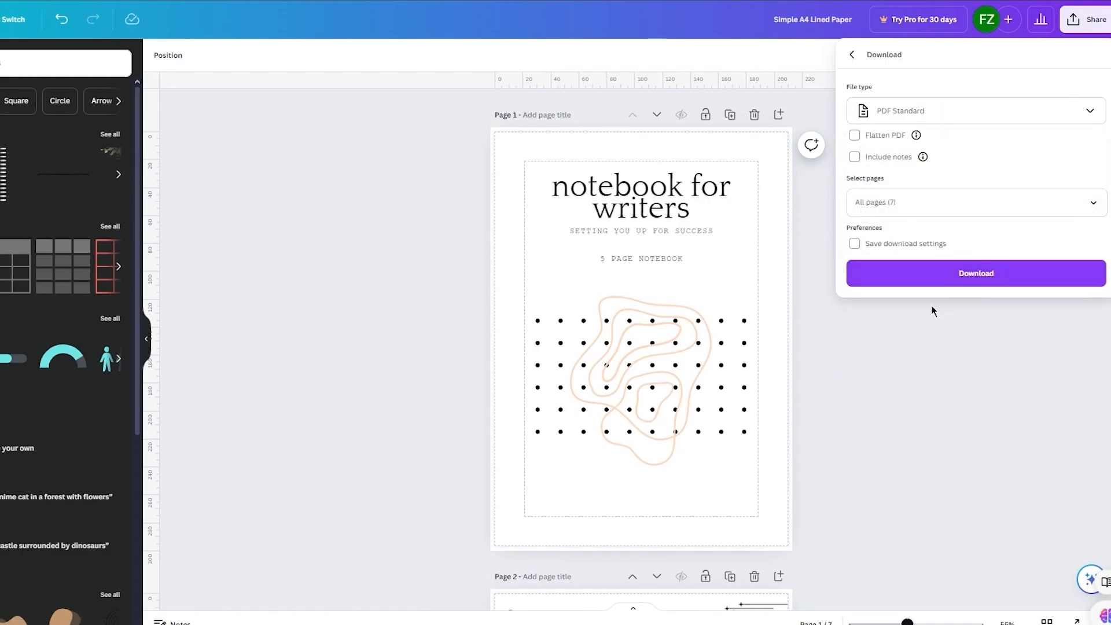
click(950, 276)
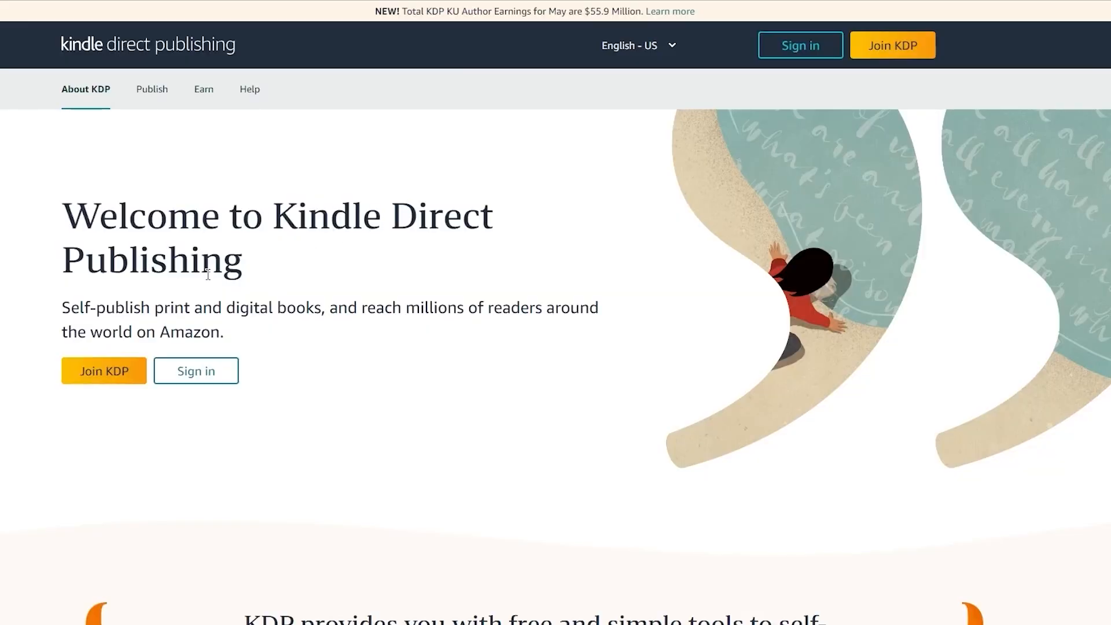
drag(246, 267, 69, 207)
click(9, 192)
Step: Open the downloaded file Simple A4 Lined Paper (1).pdf and check its pages from the cover to the closing "Thank You" page
key(ctrl+j)
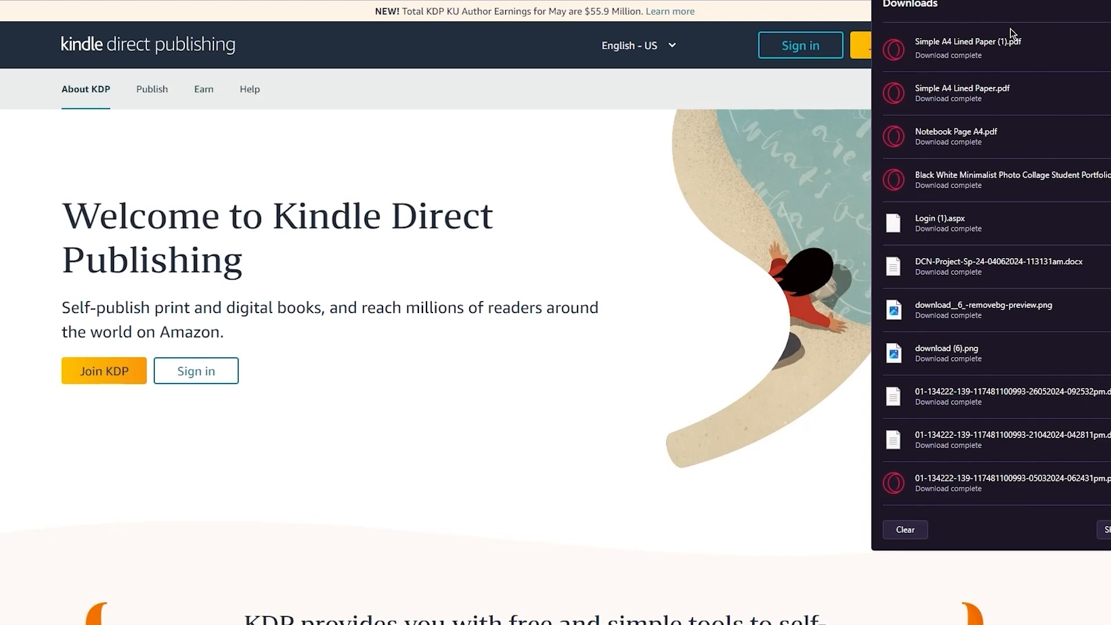
click(996, 52)
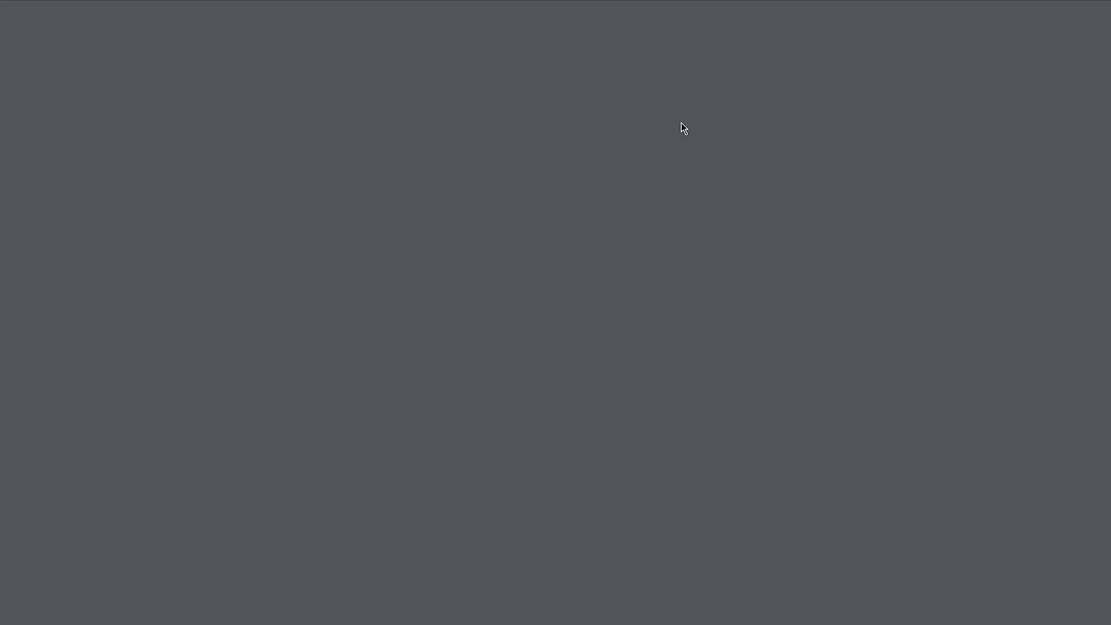
scroll(722, 237, down, 2)
scroll(721, 237, up, 2)
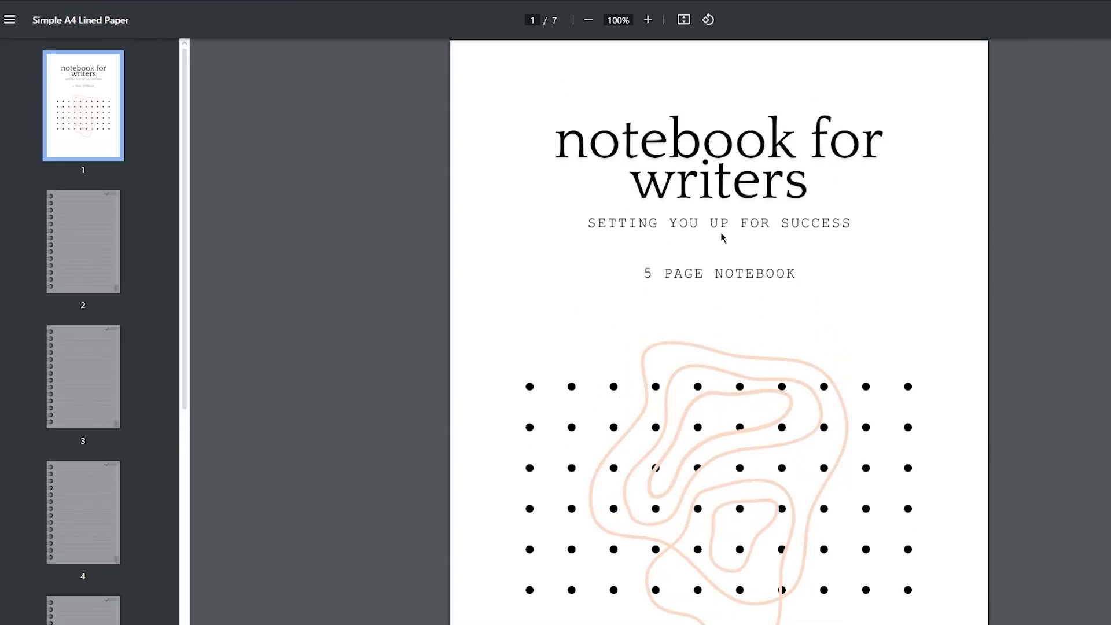
scroll(721, 237, down, 12)
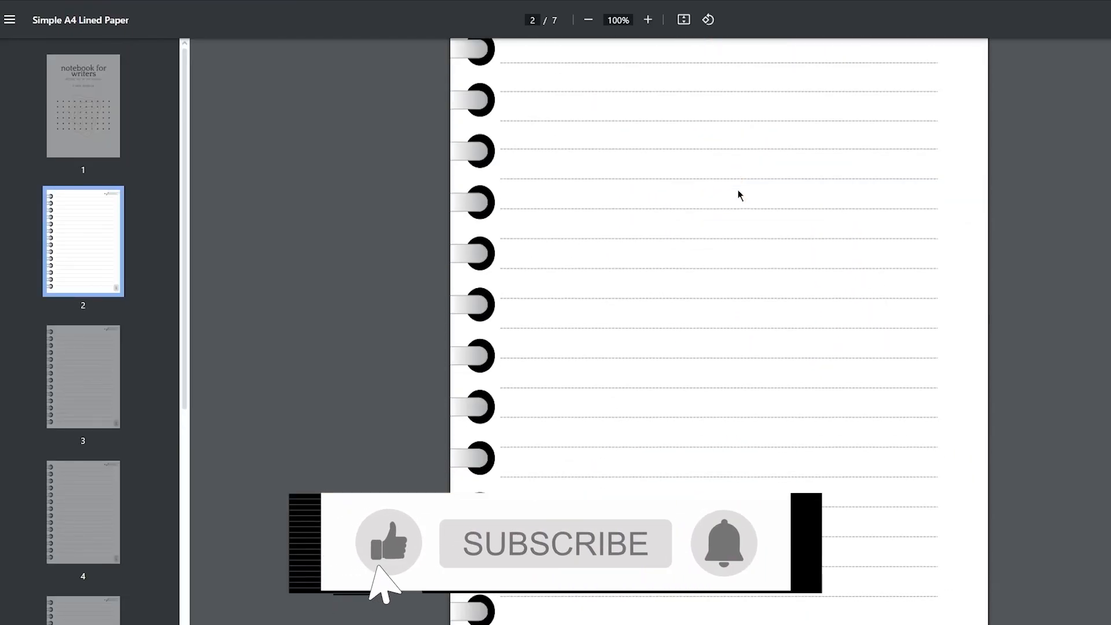
scroll(738, 195, down, 15)
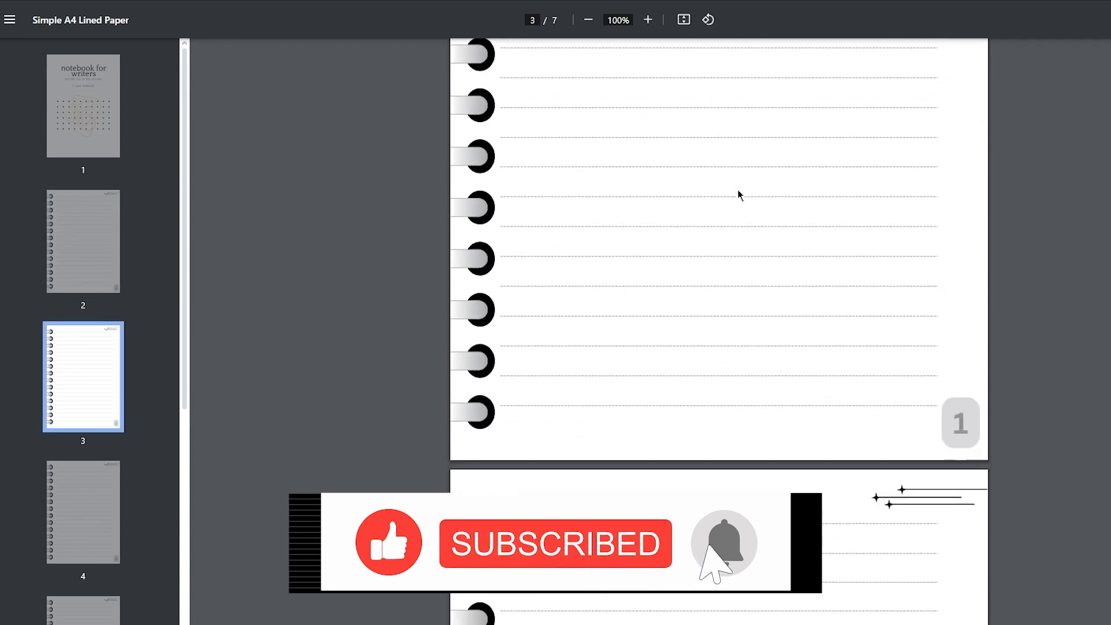
scroll(738, 195, down, 20)
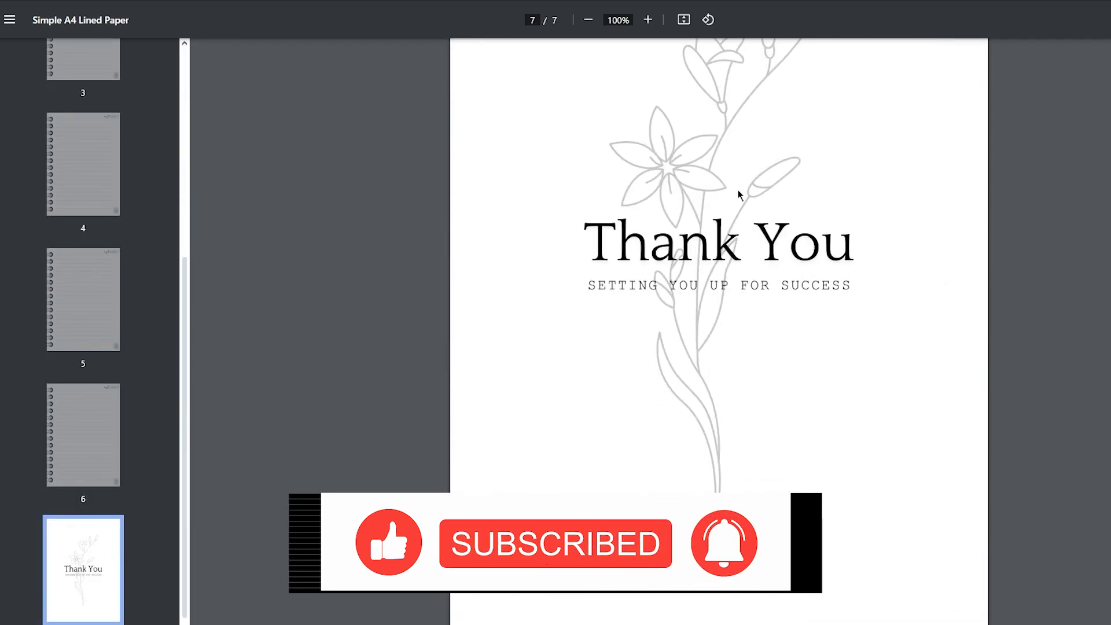
scroll(707, 320, up, 5)
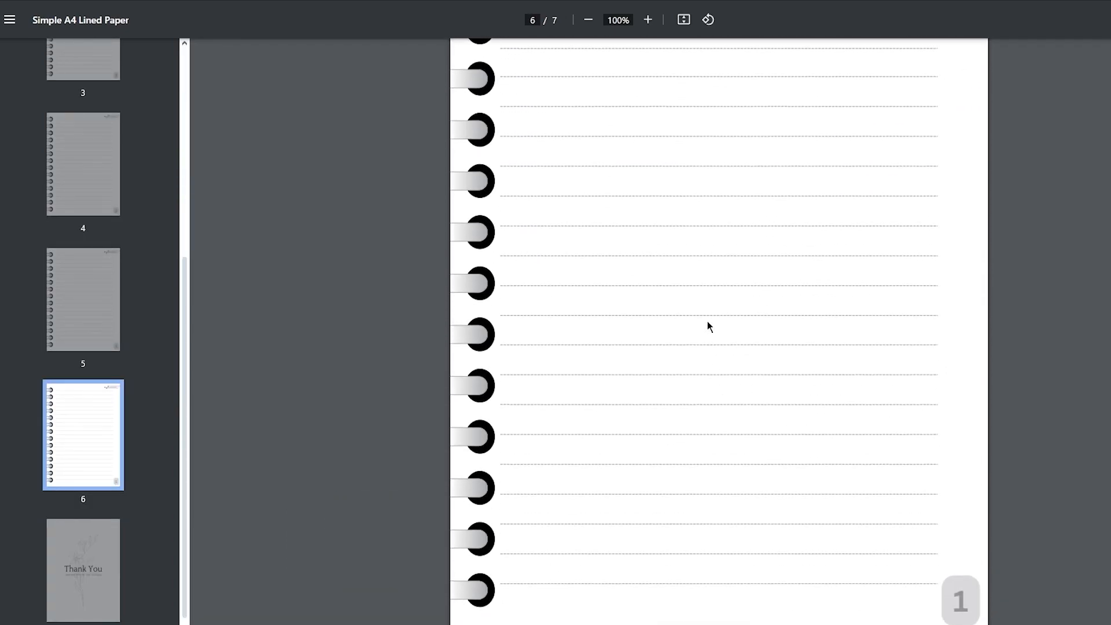
scroll(708, 322, up, 20)
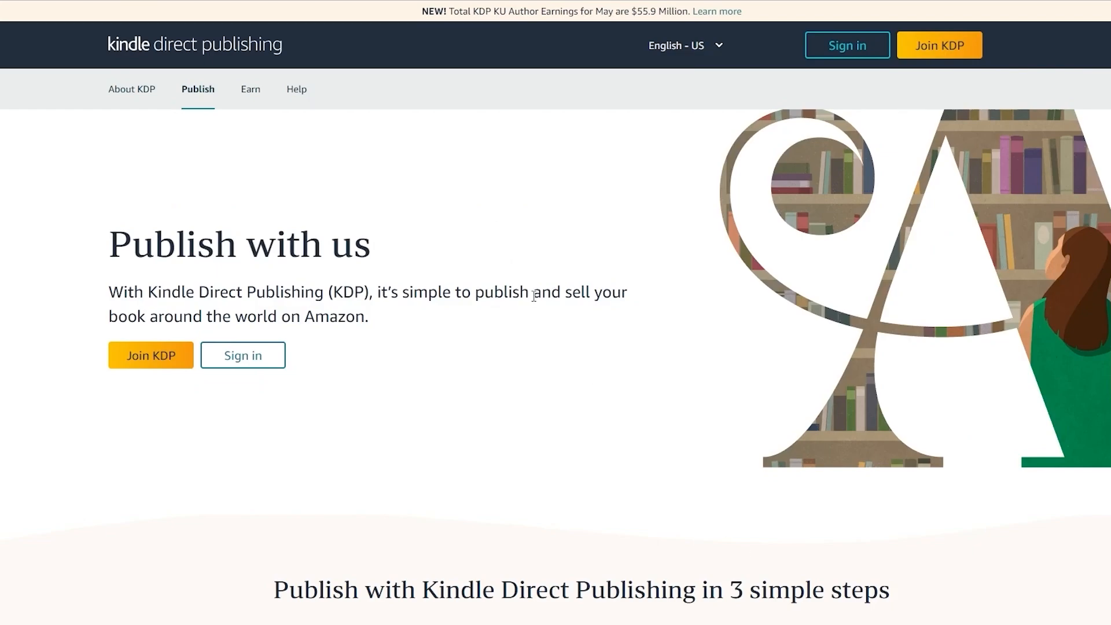
Step: Examine the Kindle Direct Publishing "Publish with us" page down to Step 1 on preparing manuscript and cover files
drag(374, 248, 105, 249)
click(54, 248)
scroll(54, 248, down, 3)
scroll(54, 247, down, 5)
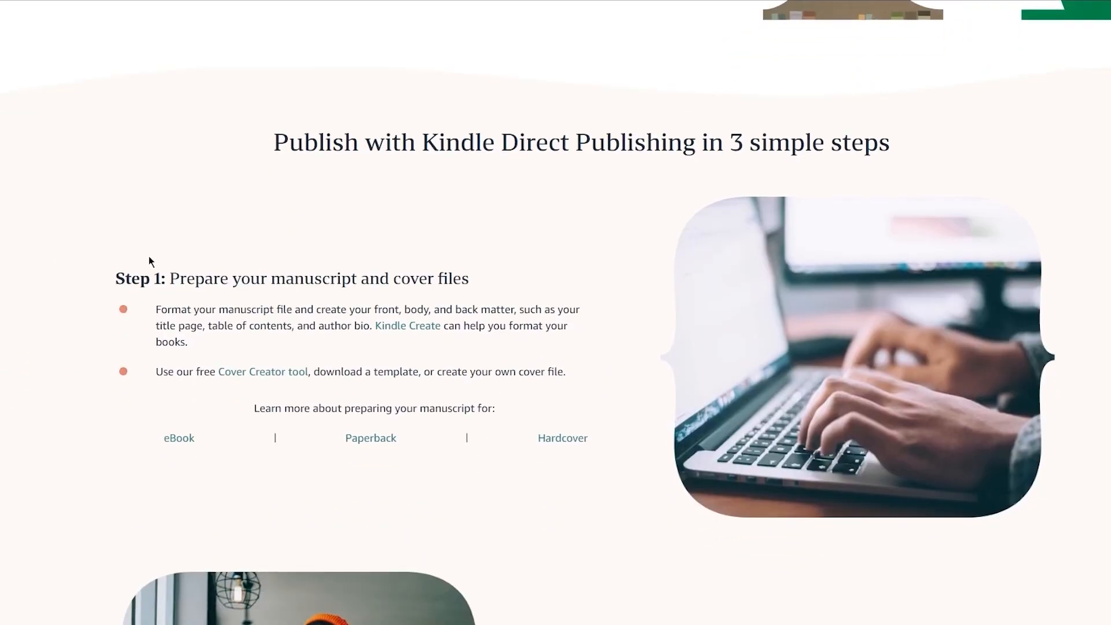
drag(164, 274, 557, 284)
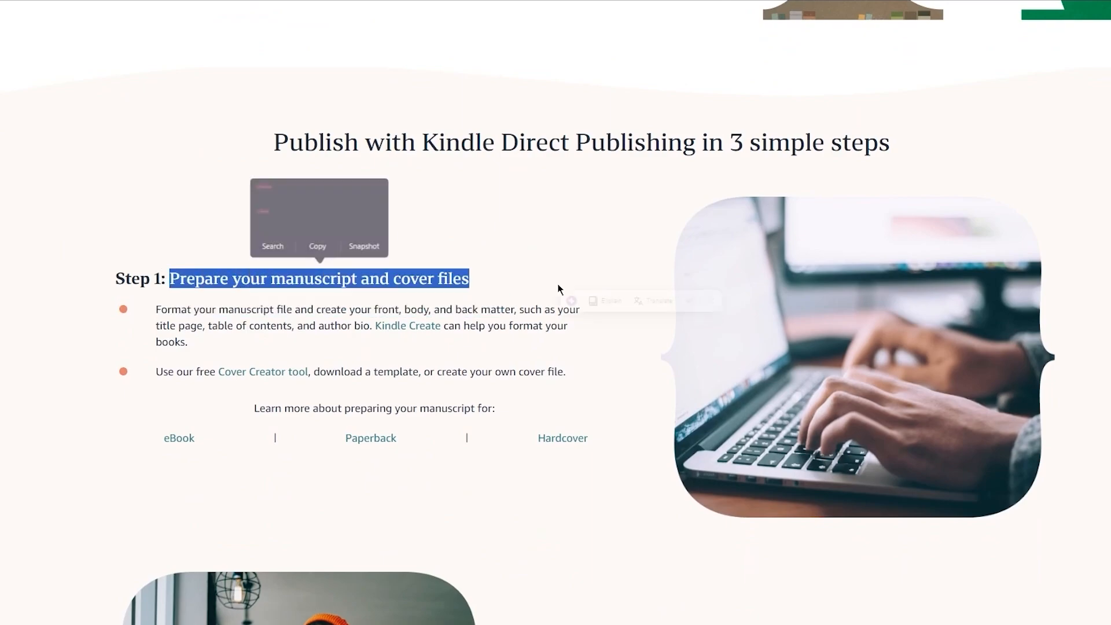
click(643, 258)
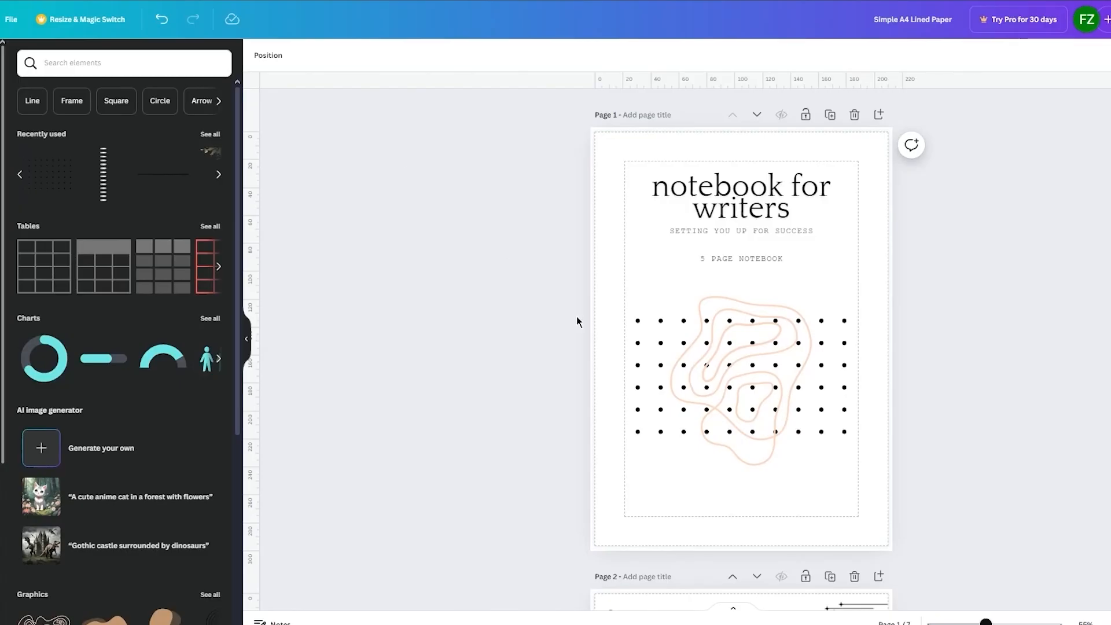
Step: Switch to the notebook design in Canva and review its cover and first lined page
scroll(764, 293, down, 20)
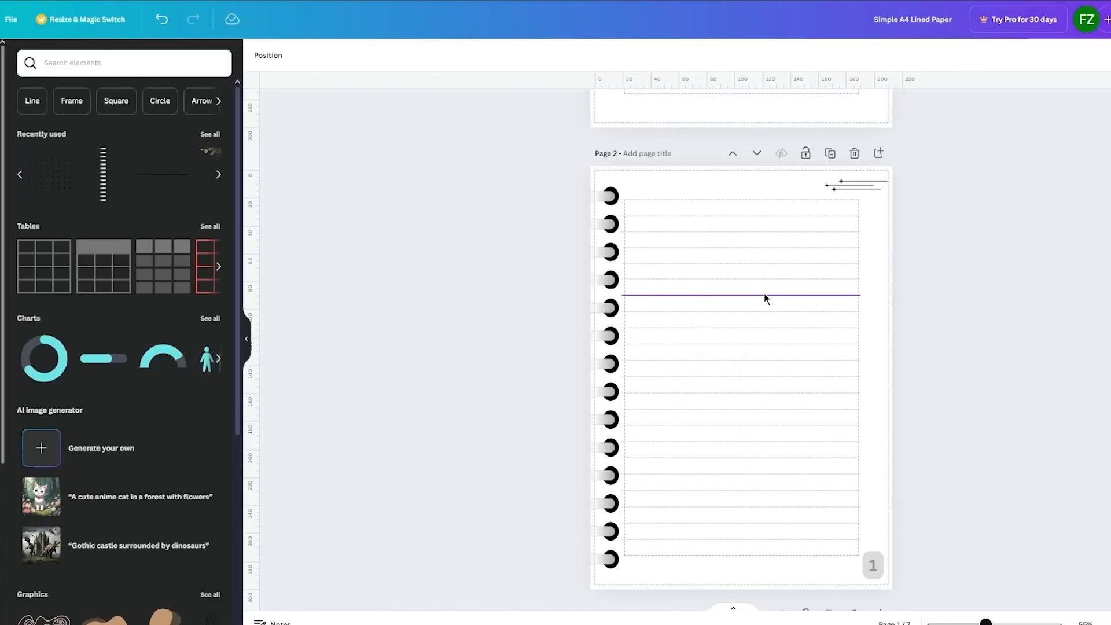
scroll(764, 293, up, 20)
scroll(765, 293, up, 5)
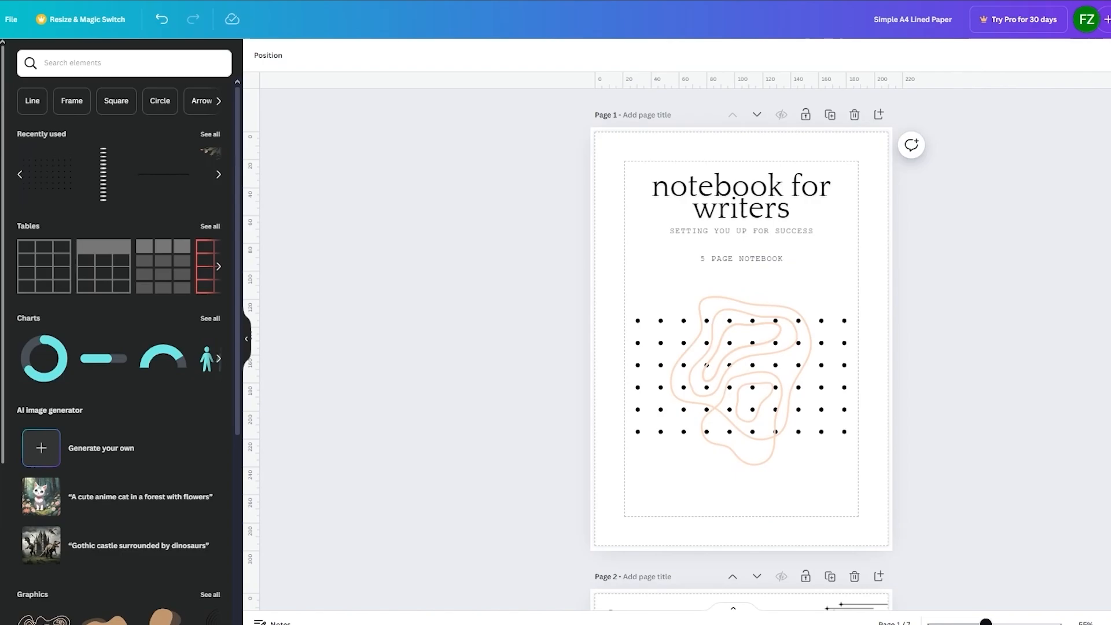
scroll(727, 407, down, 6)
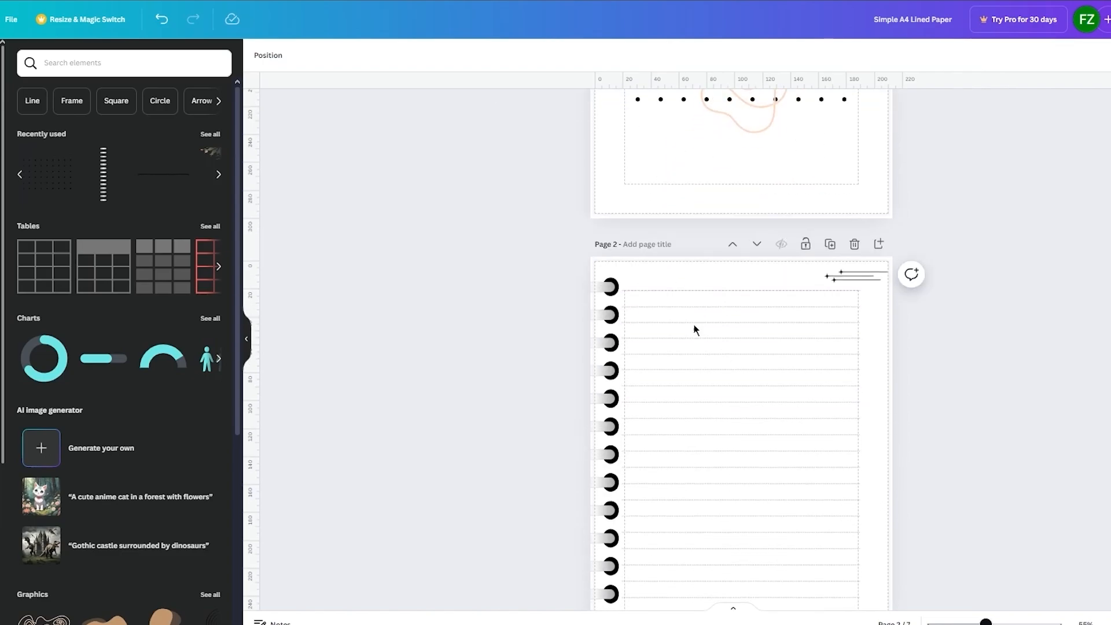
drag(695, 330, 862, 580)
click(1041, 409)
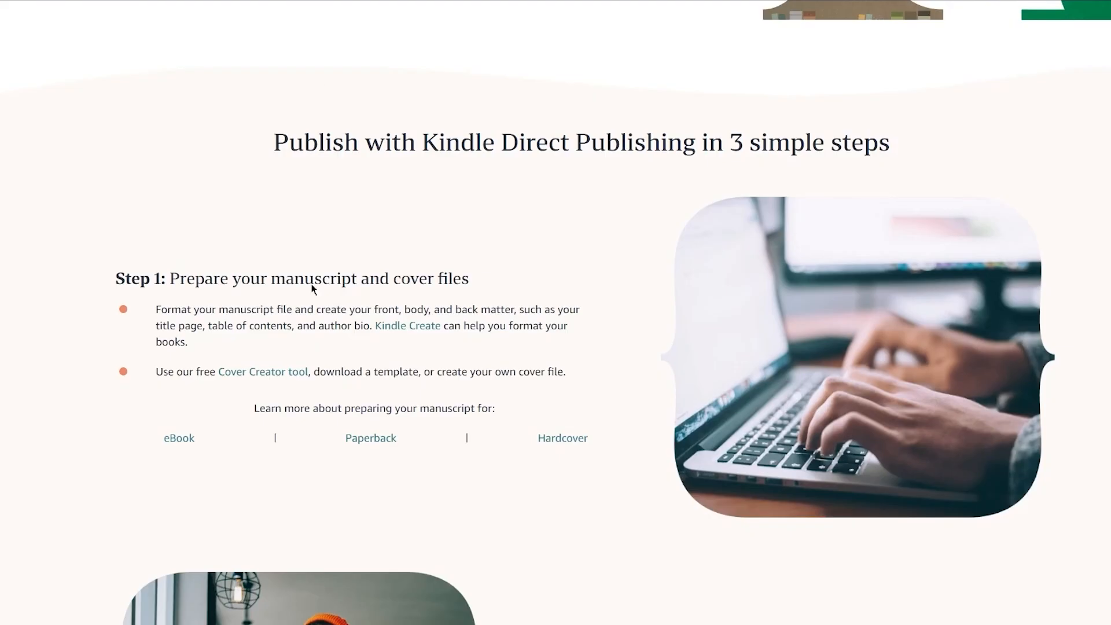
Step: Switch back to the KDP publishing guide, read the Step 1 manuscript advice, and look through the linked Kindle Create page
scroll(313, 289, down, 2)
drag(178, 240, 327, 244)
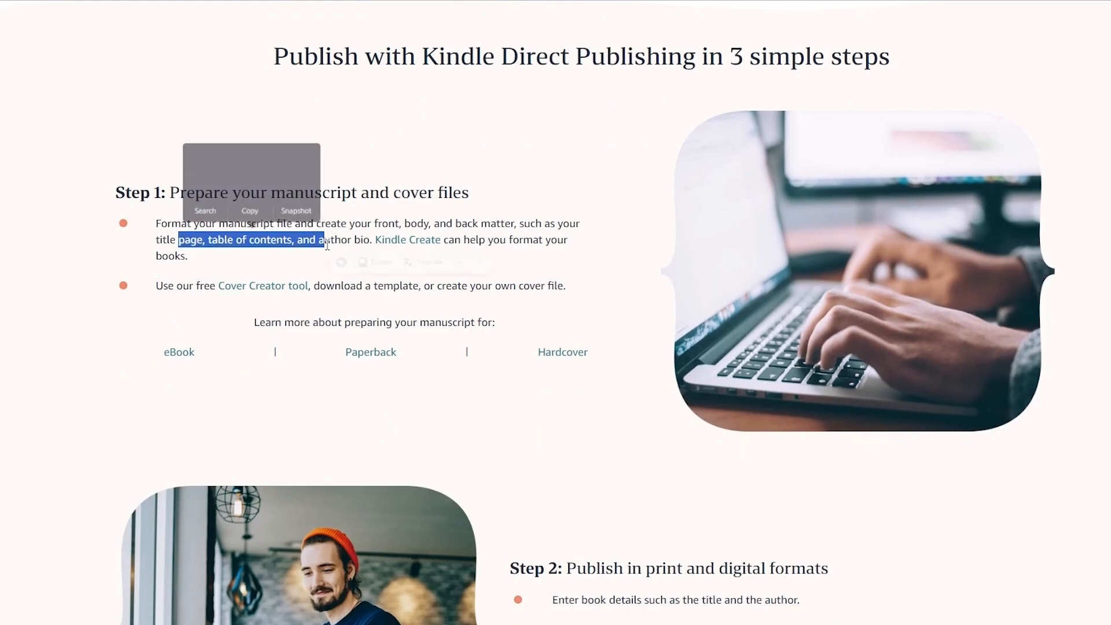
click(476, 225)
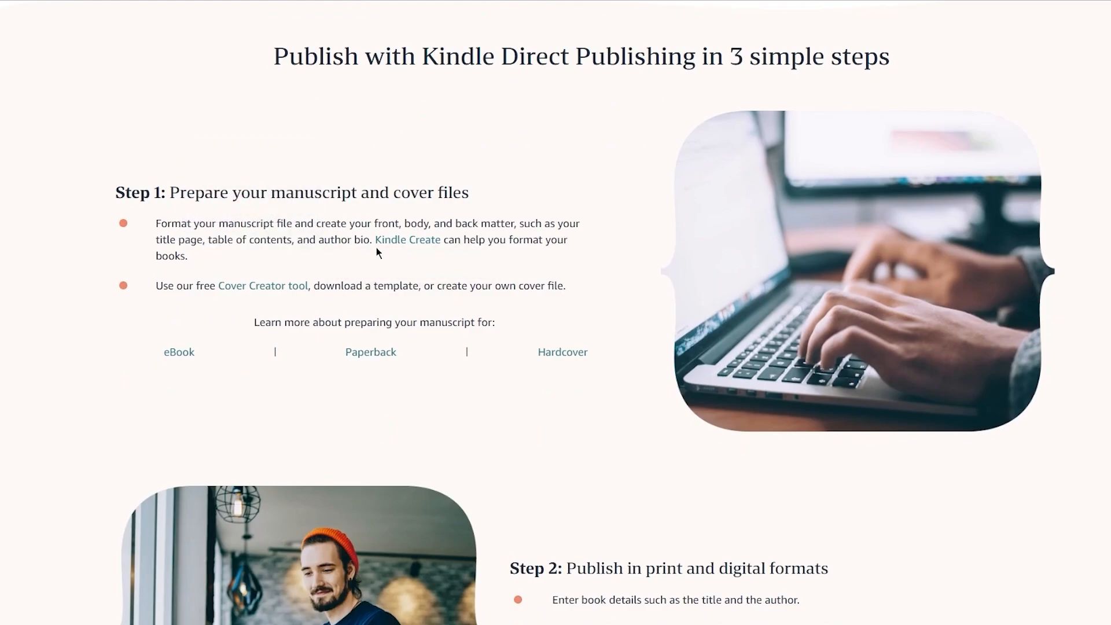
scroll(377, 248, down, 1)
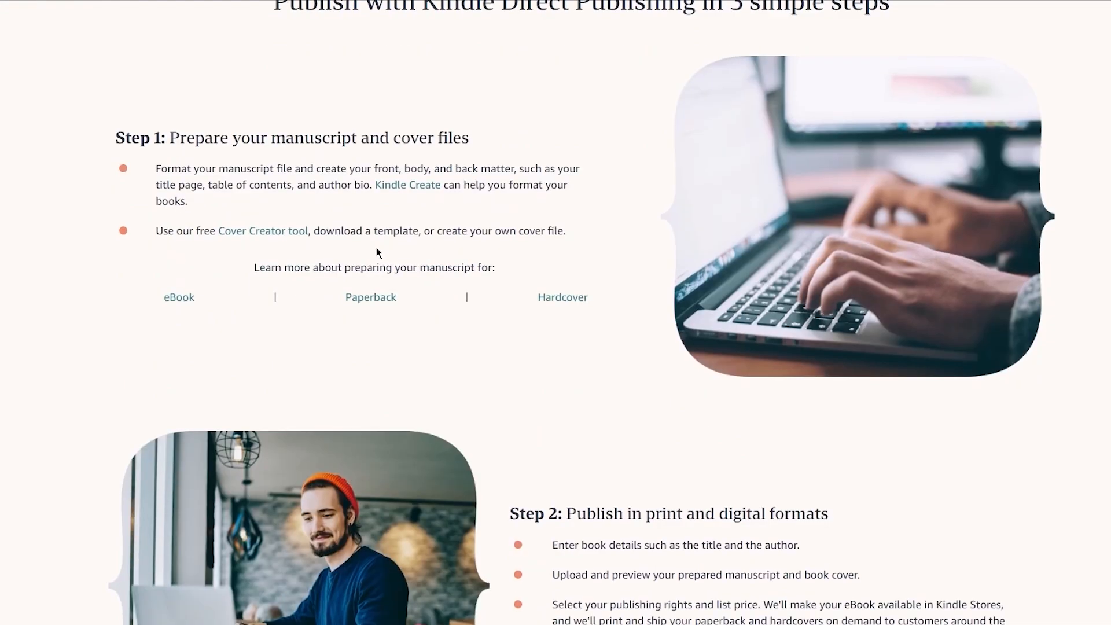
click(398, 194)
scroll(289, 168, down, 6)
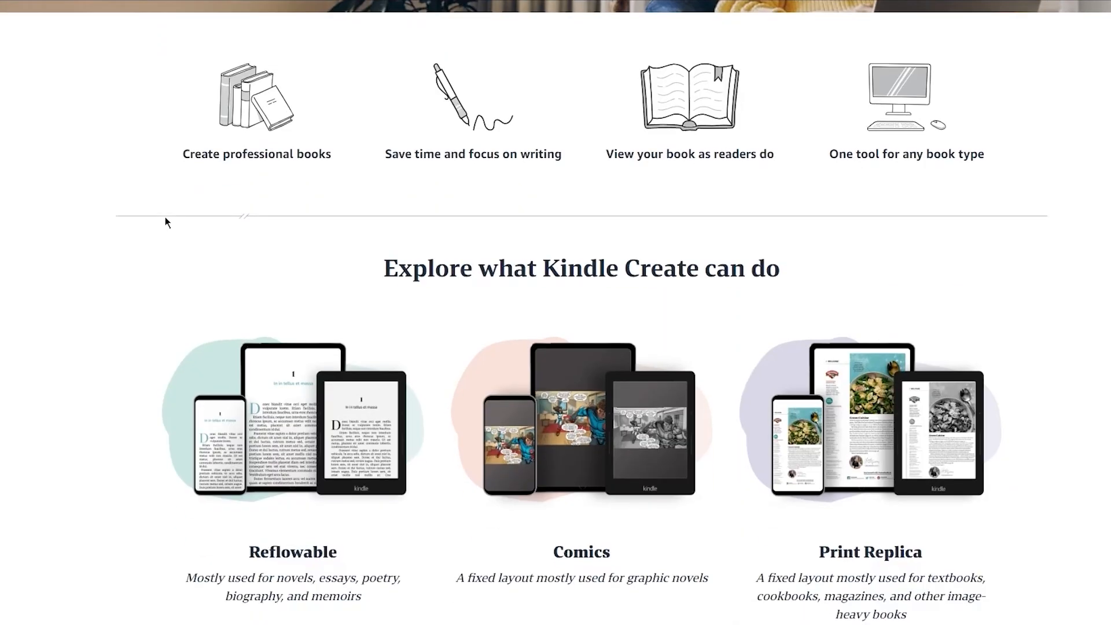
scroll(165, 220, down, 3)
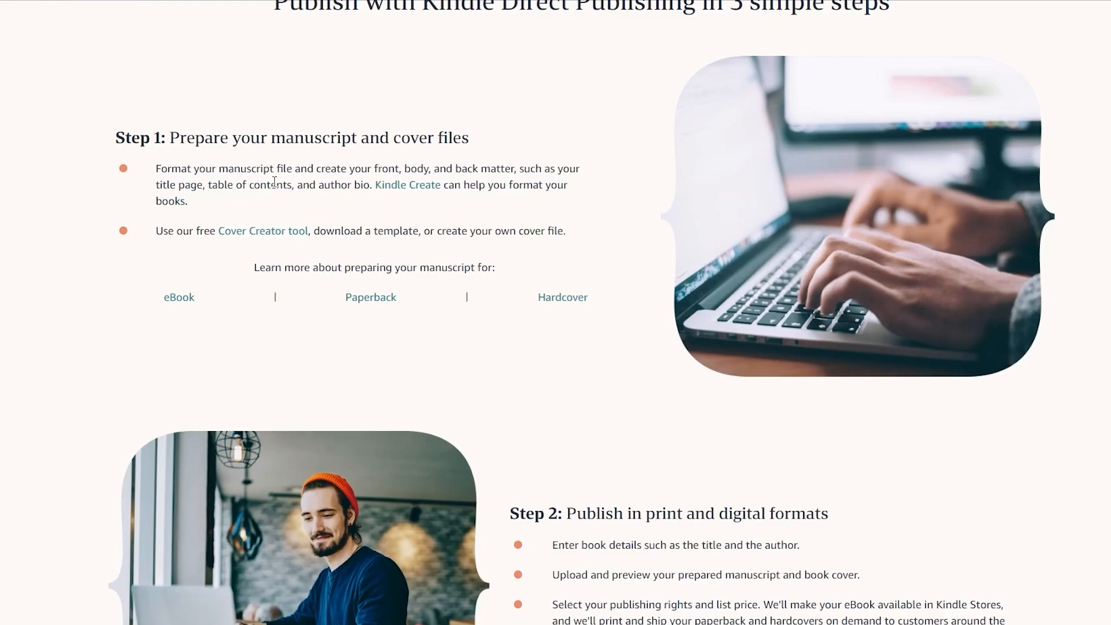
Step: Read Step 2 on print and digital formats and Step 3 on promoting the book in the KDP publishing guide
scroll(56, 264, down, 3)
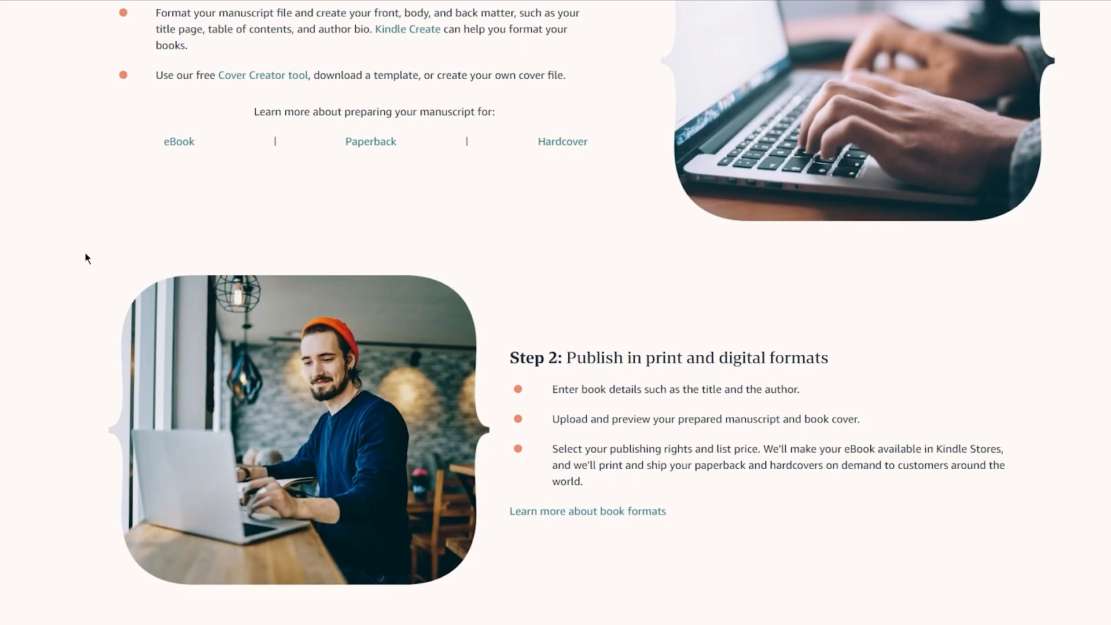
scroll(85, 255, down, 4)
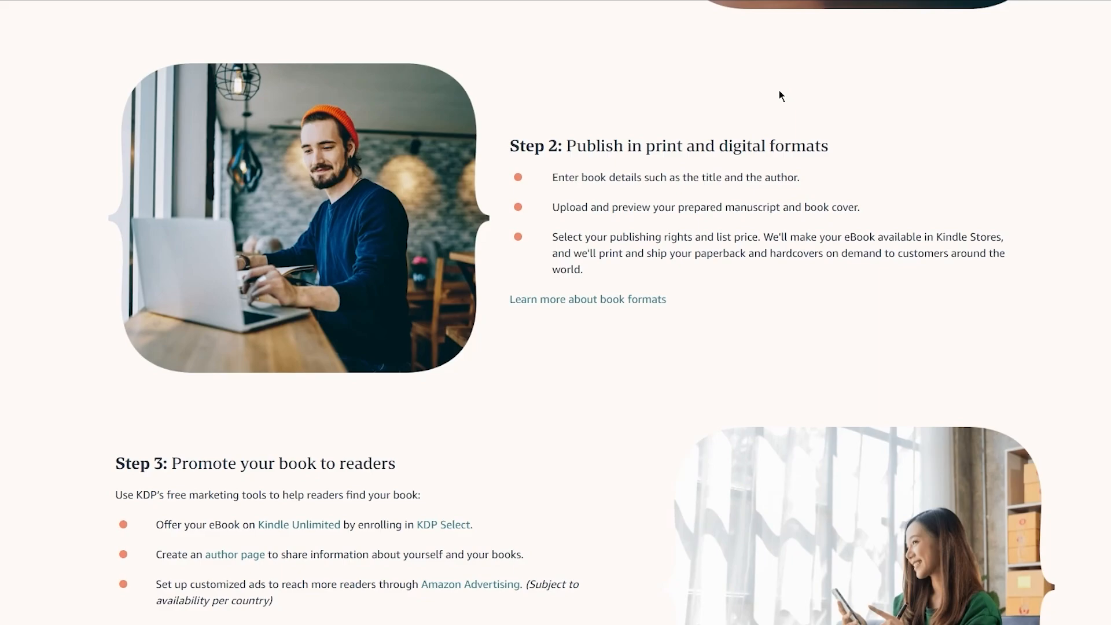
scroll(780, 91, down, 5)
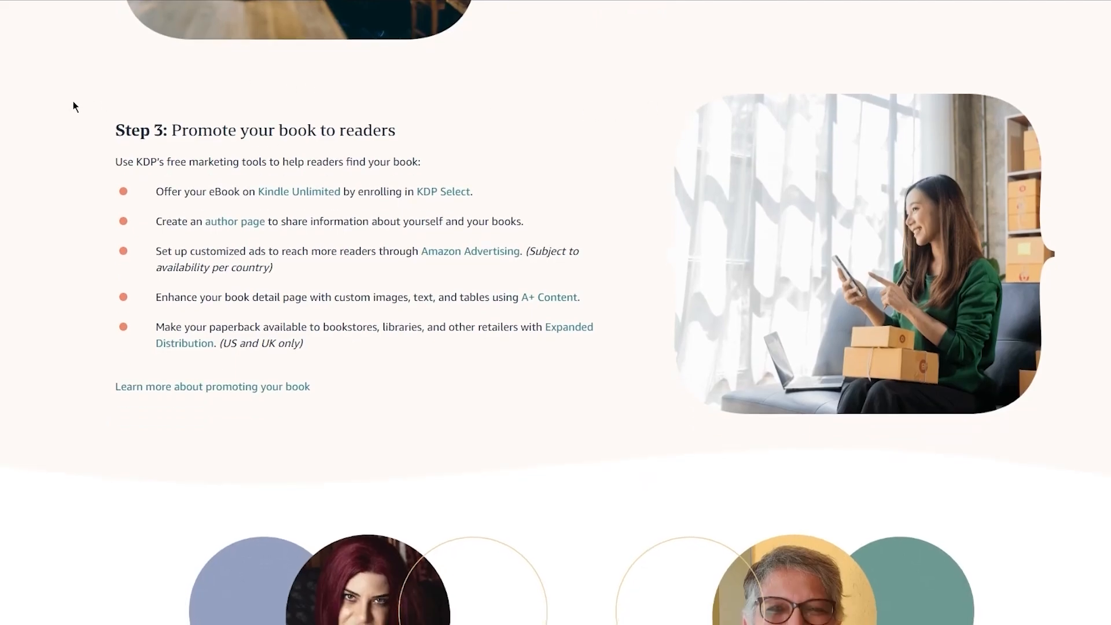
drag(172, 133, 399, 132)
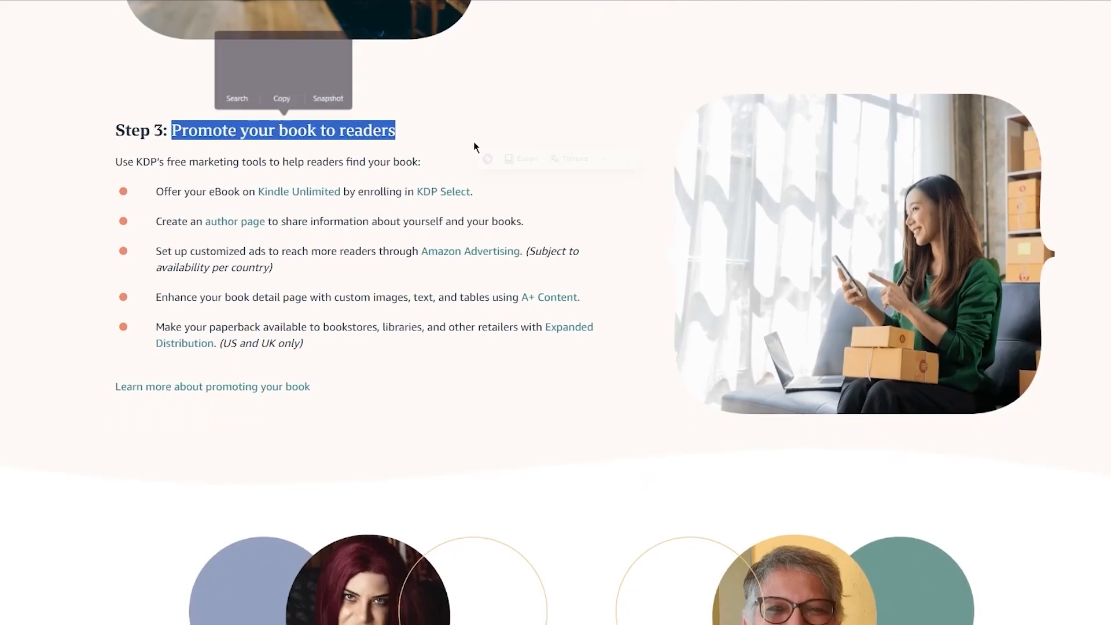
click(533, 139)
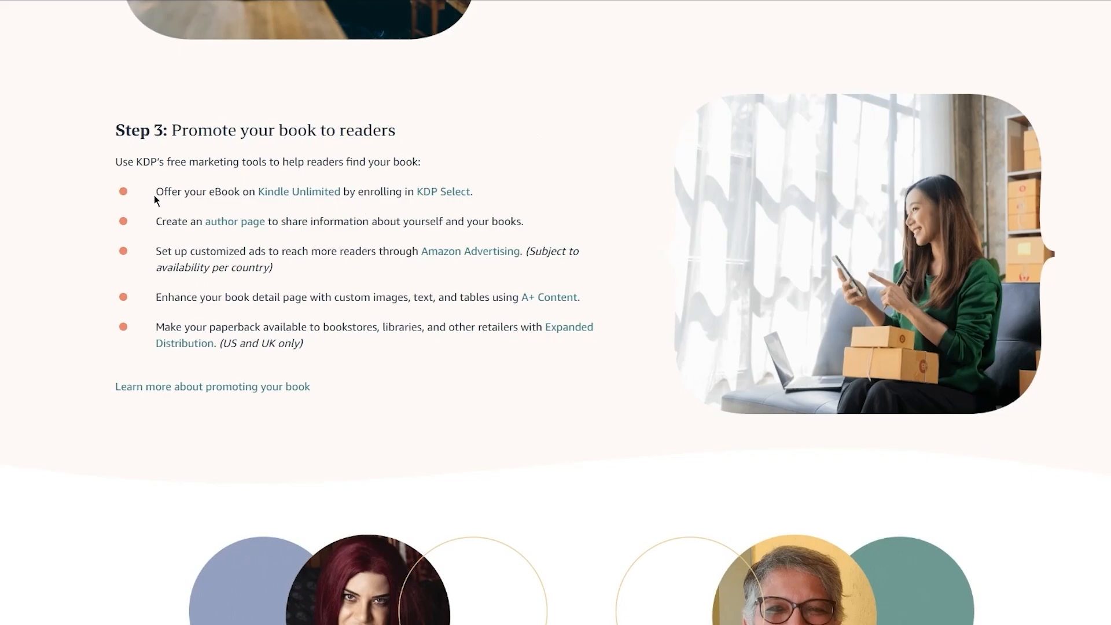
triple_click(207, 192)
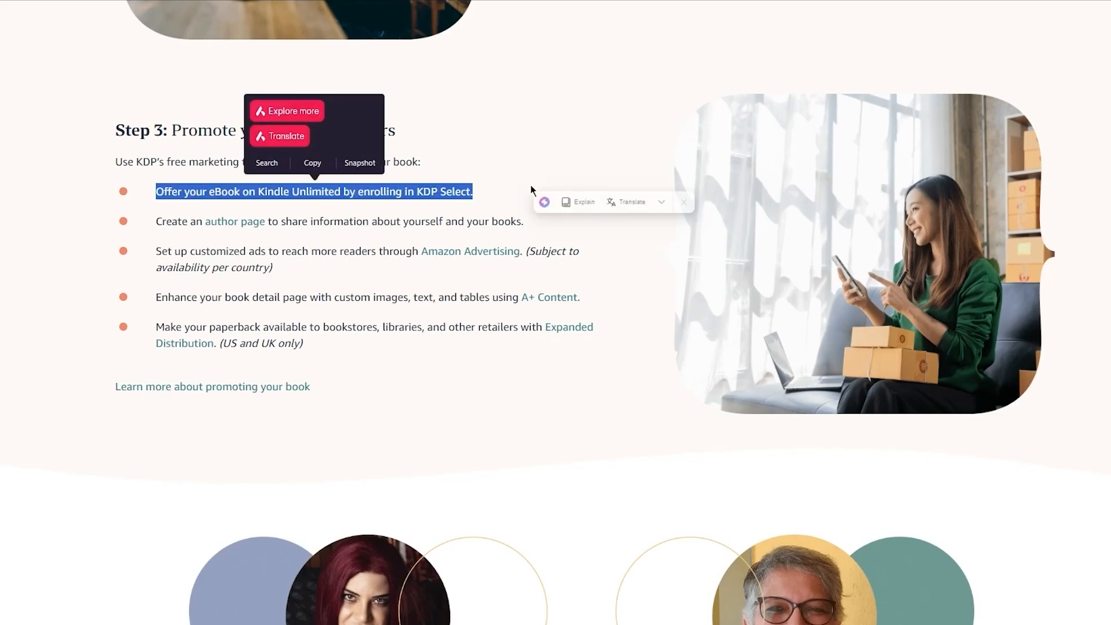
click(598, 149)
scroll(401, 234, down, 2)
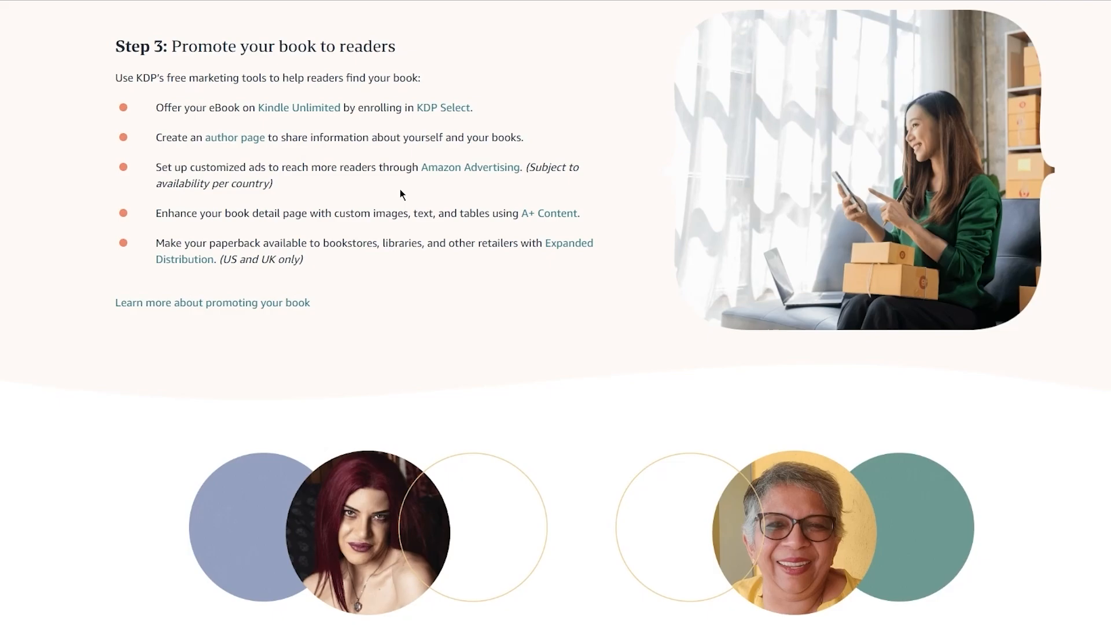
Step: Look through the rest of the KDP Publish page and the royalty information on the Earn page
scroll(400, 188, down, 20)
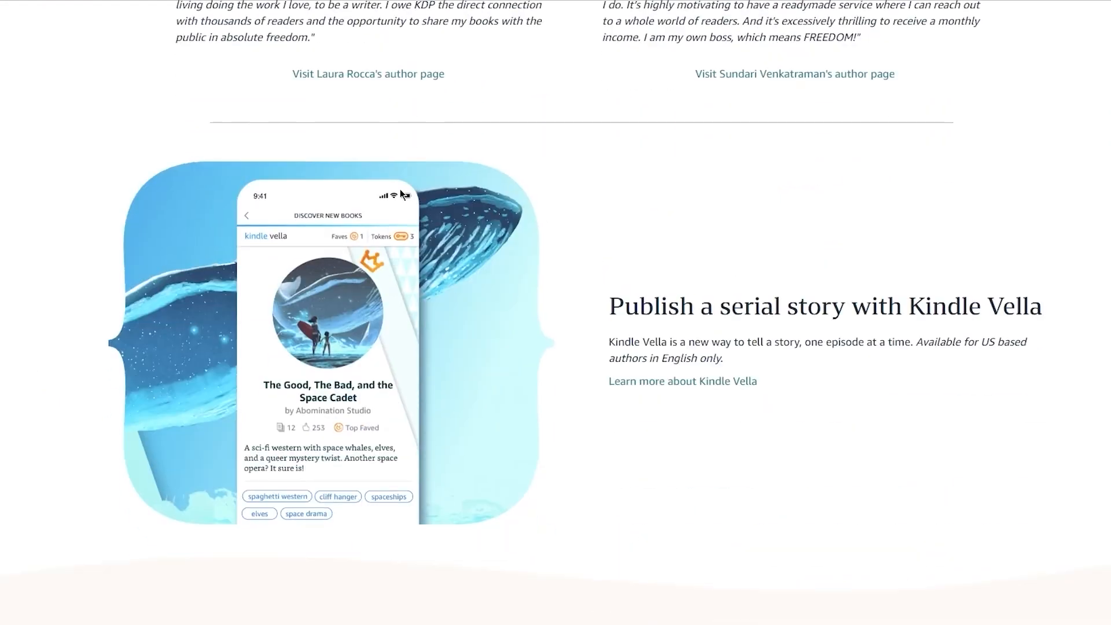
scroll(401, 189, down, 15)
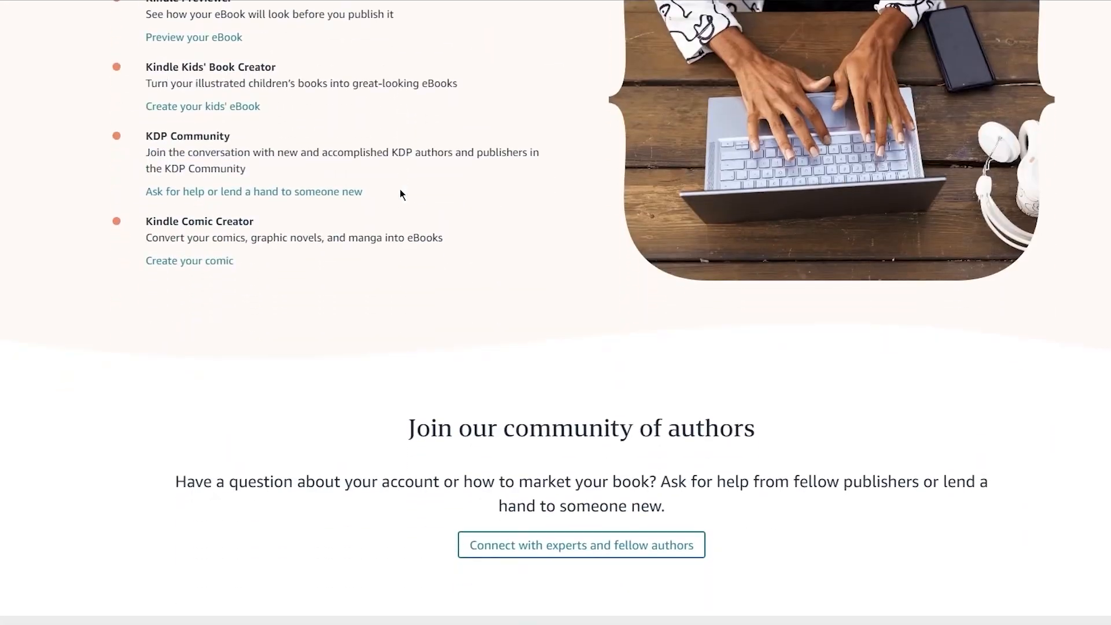
scroll(401, 189, up, 4)
scroll(400, 189, down, 5)
scroll(400, 189, up, 20)
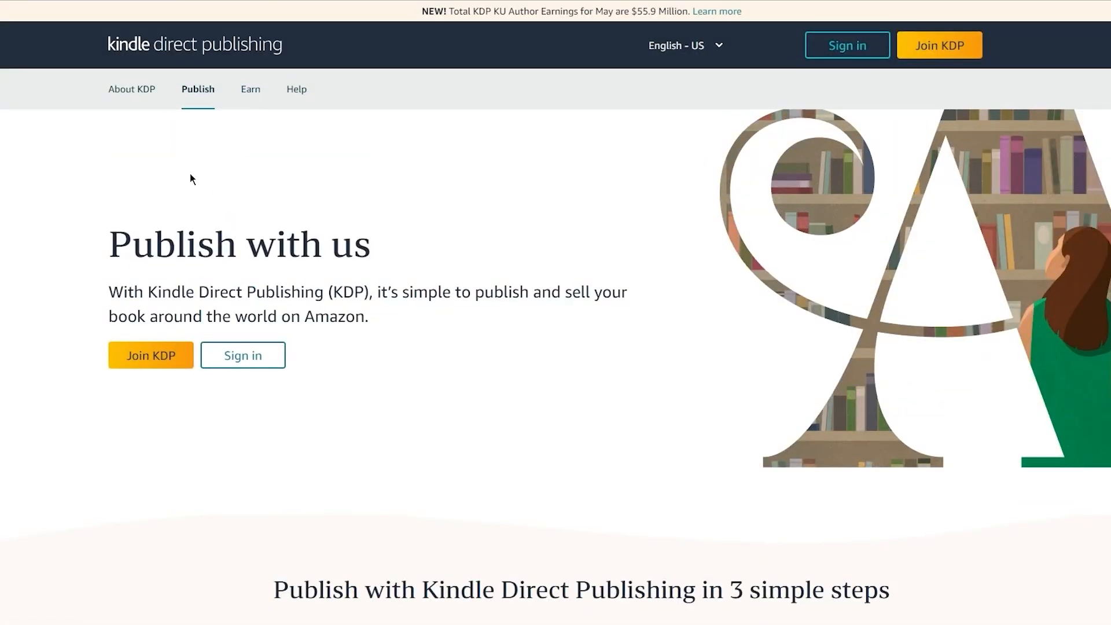
scroll(70, 237, down, 8)
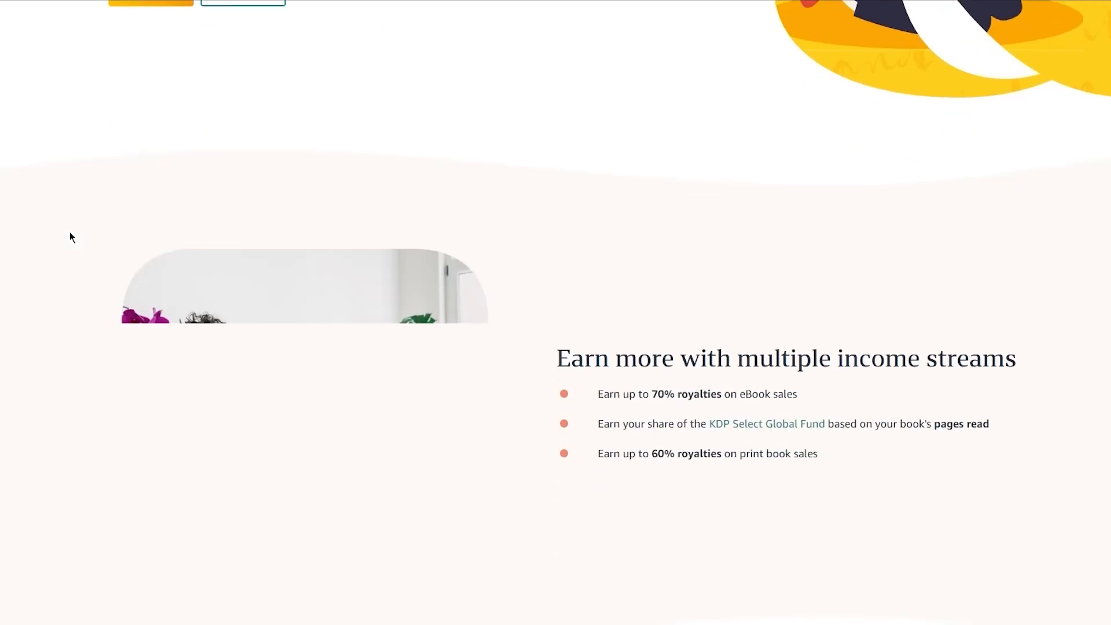
scroll(70, 237, up, 8)
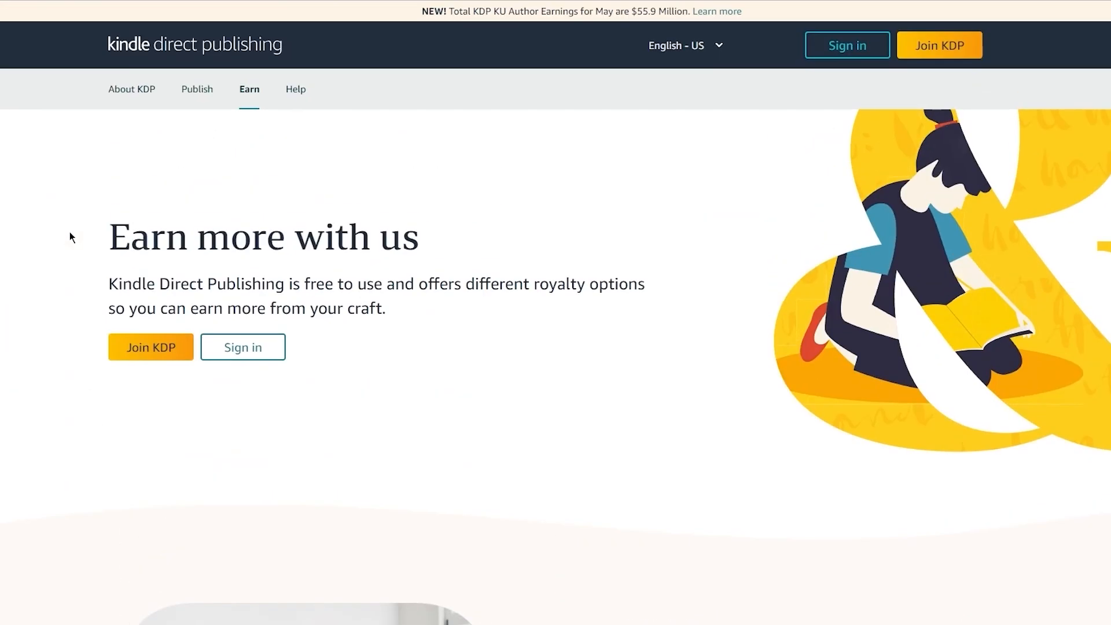
Step: Read about the multiple income streams and the two eBook royalty options on the KDP Earn page
scroll(70, 232, down, 6)
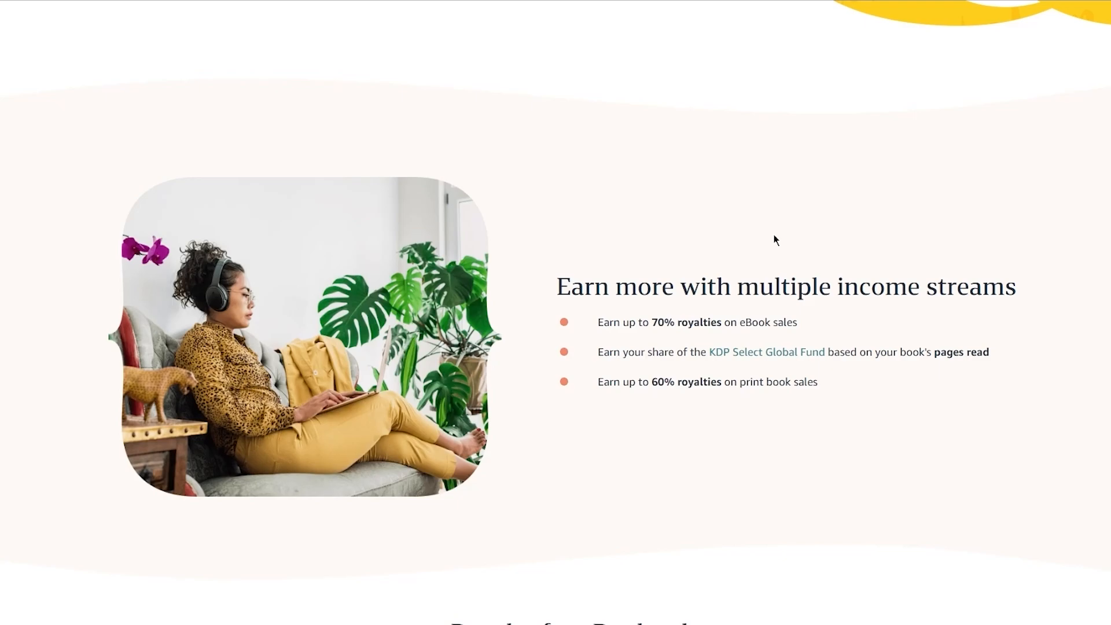
scroll(775, 236, down, 3)
scroll(775, 238, down, 3)
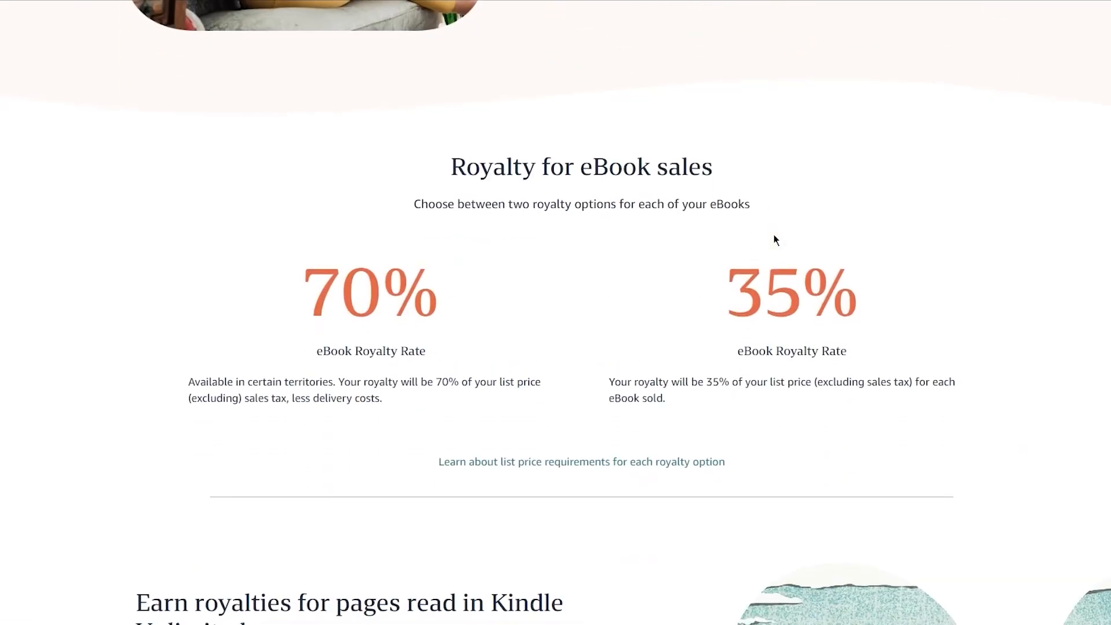
double_click(372, 304)
click(588, 234)
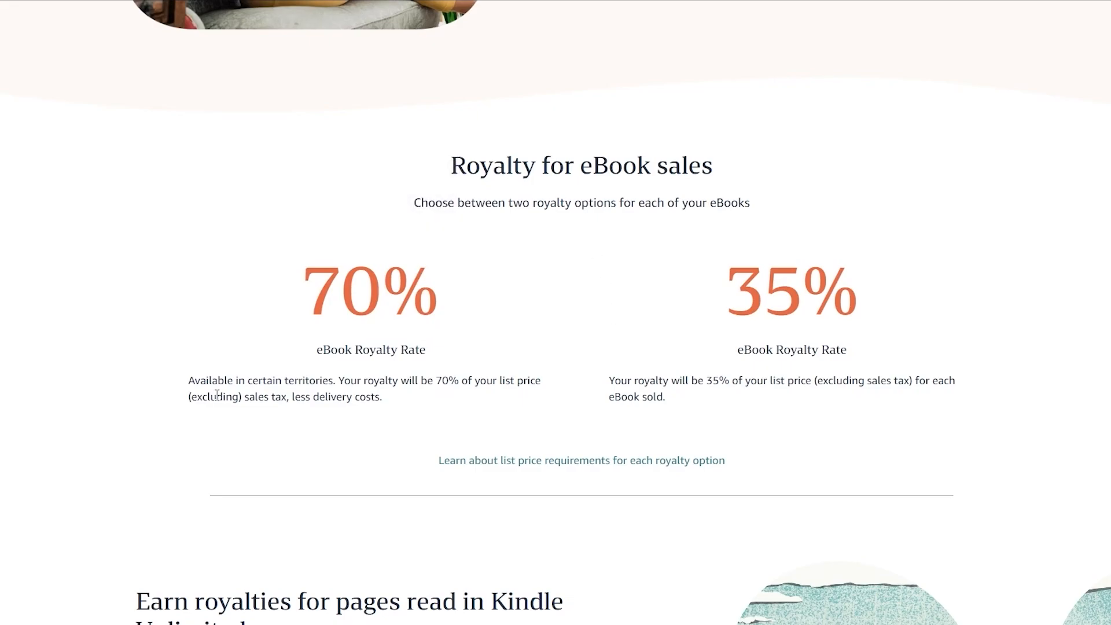
drag(410, 380, 538, 382)
click(665, 285)
scroll(670, 282, down, 4)
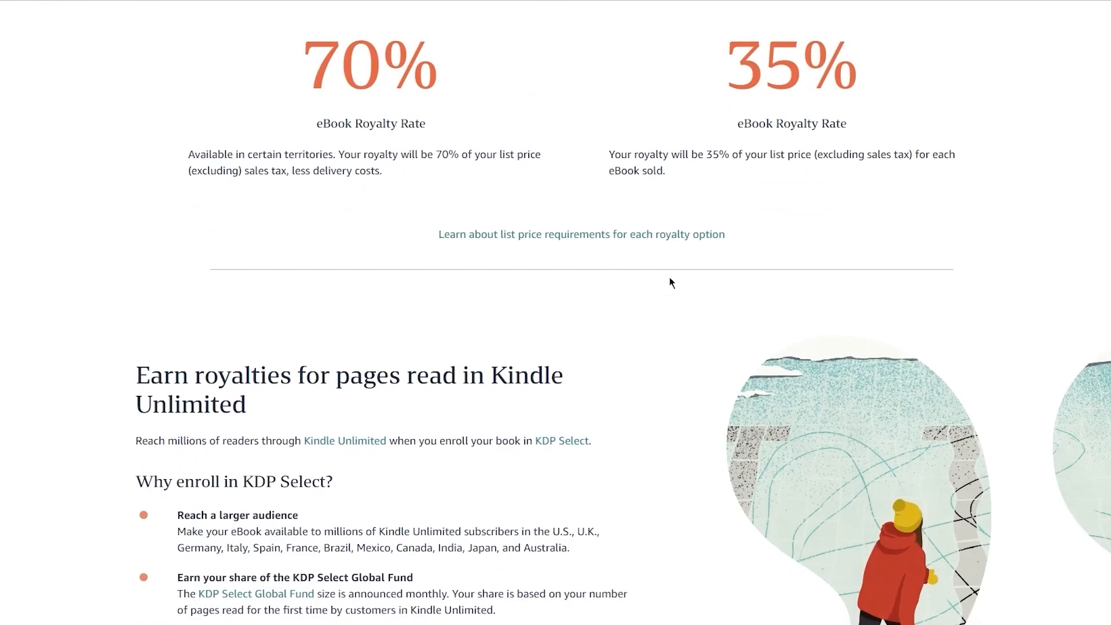
Step: Read the Kindle Unlimited and KDP Select benefits, the author testimonials, and the print book royalty section
scroll(671, 283, down, 4)
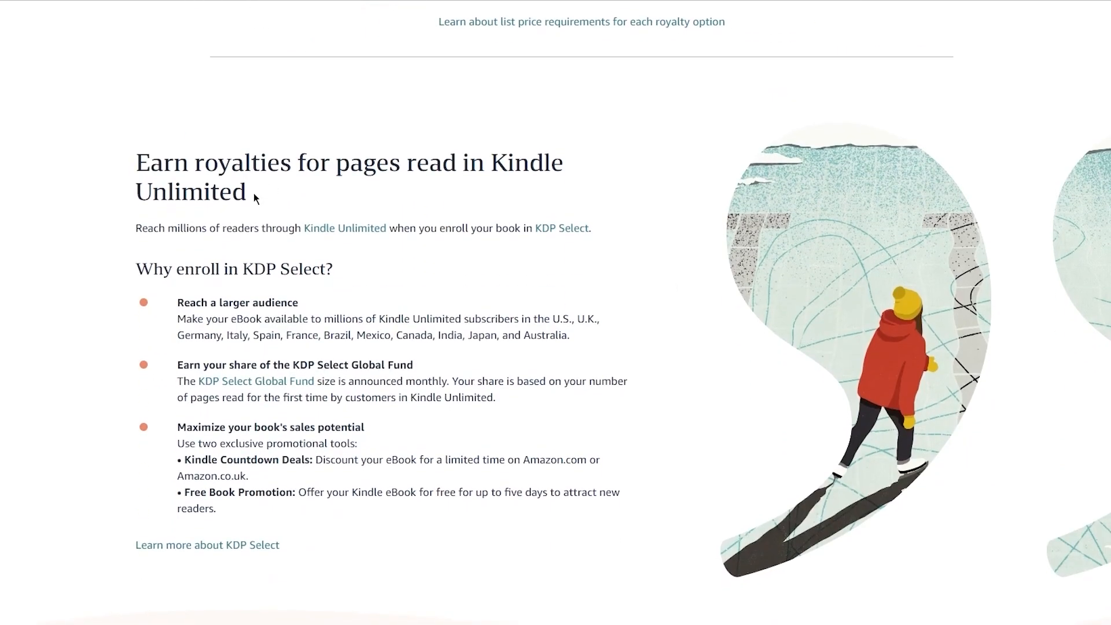
drag(254, 192, 69, 141)
click(42, 100)
scroll(58, 212, down, 1)
scroll(58, 212, down, 6)
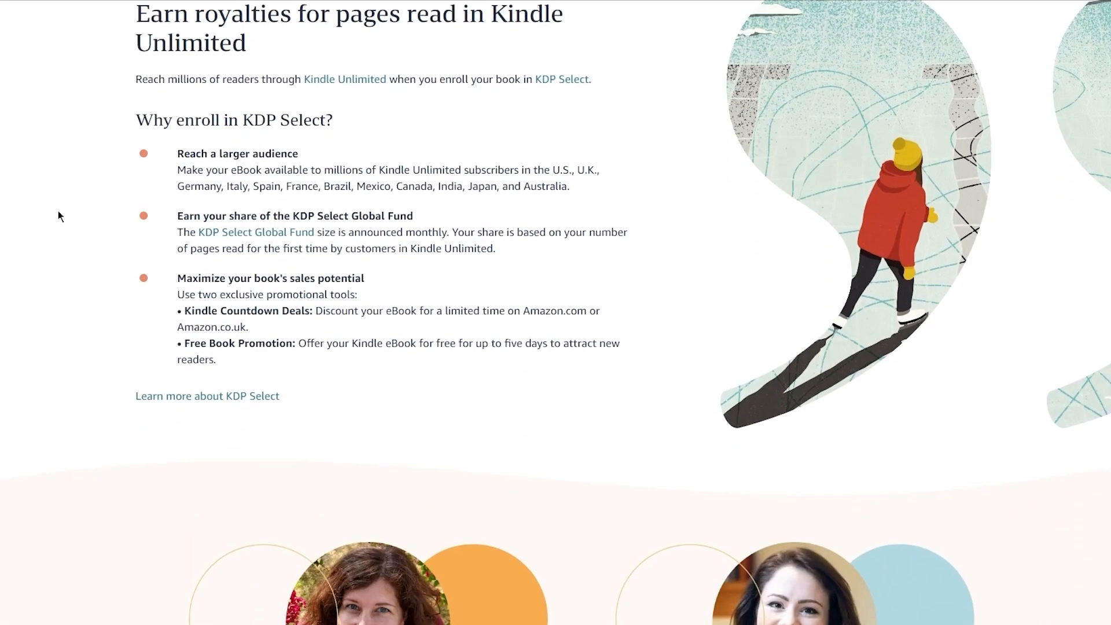
scroll(57, 212, down, 5)
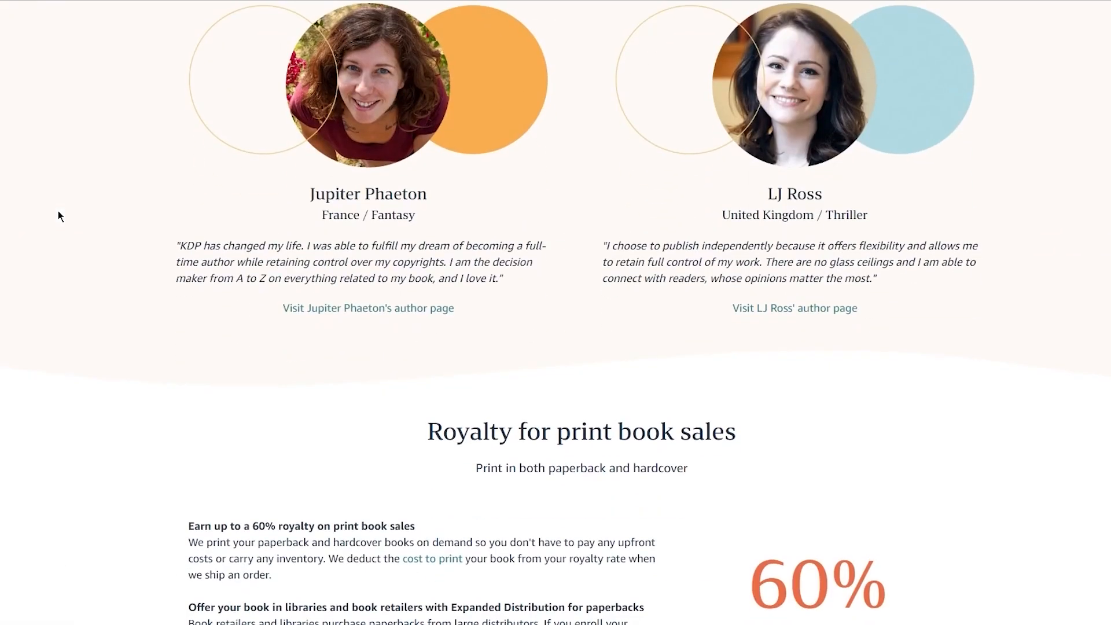
scroll(58, 212, down, 5)
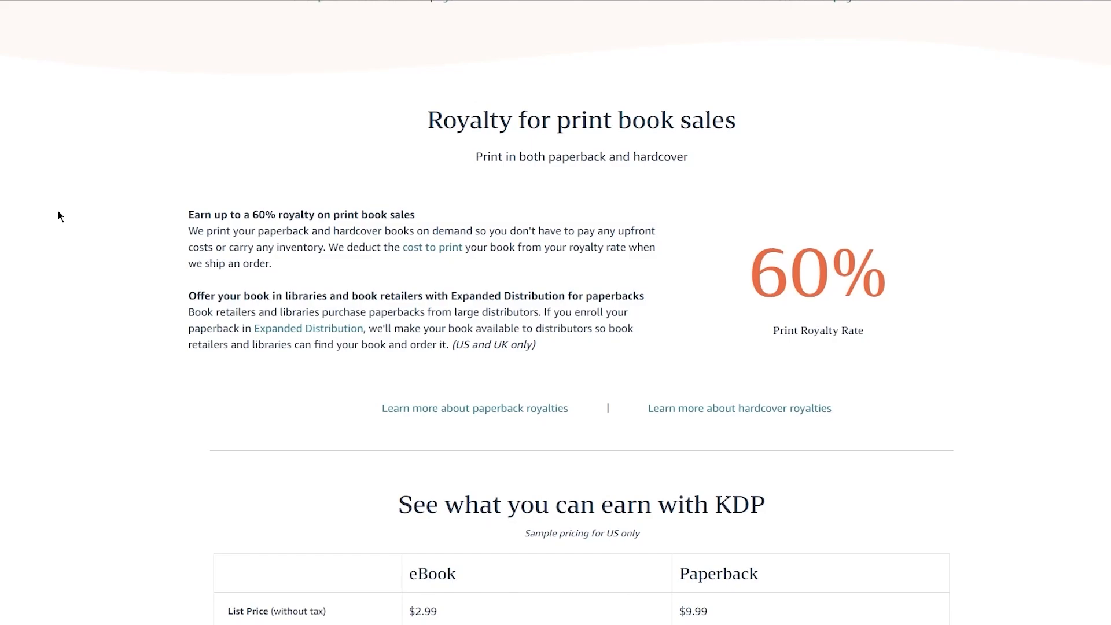
Step: Examine the sample eBook and paperback earnings table, look through the rest of the Earn page, and return to its start
scroll(59, 212, down, 5)
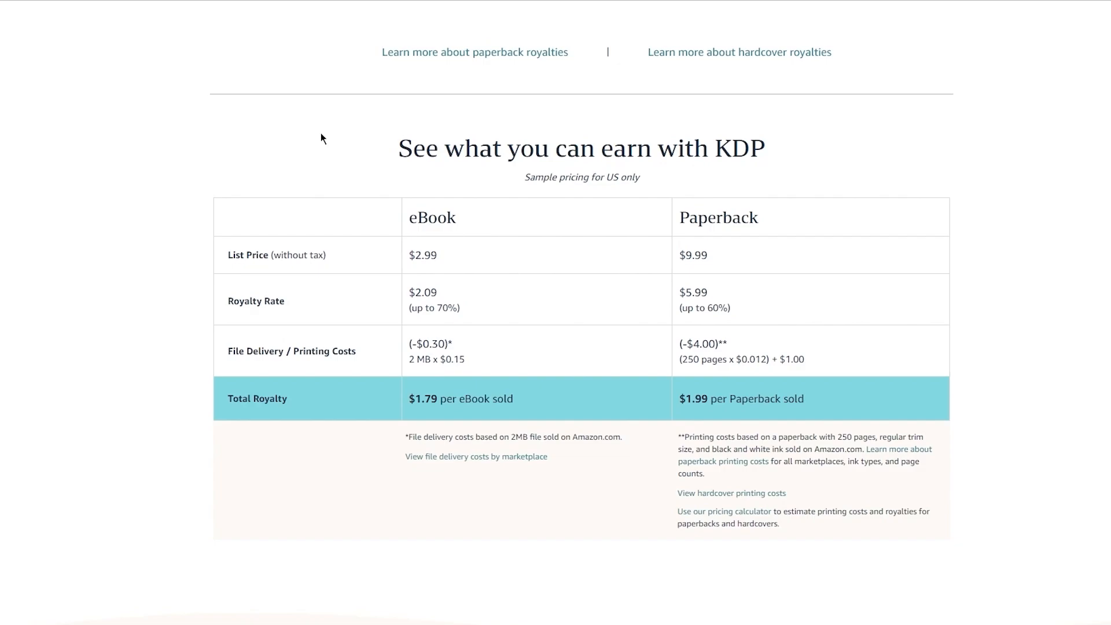
scroll(322, 137, down, 1)
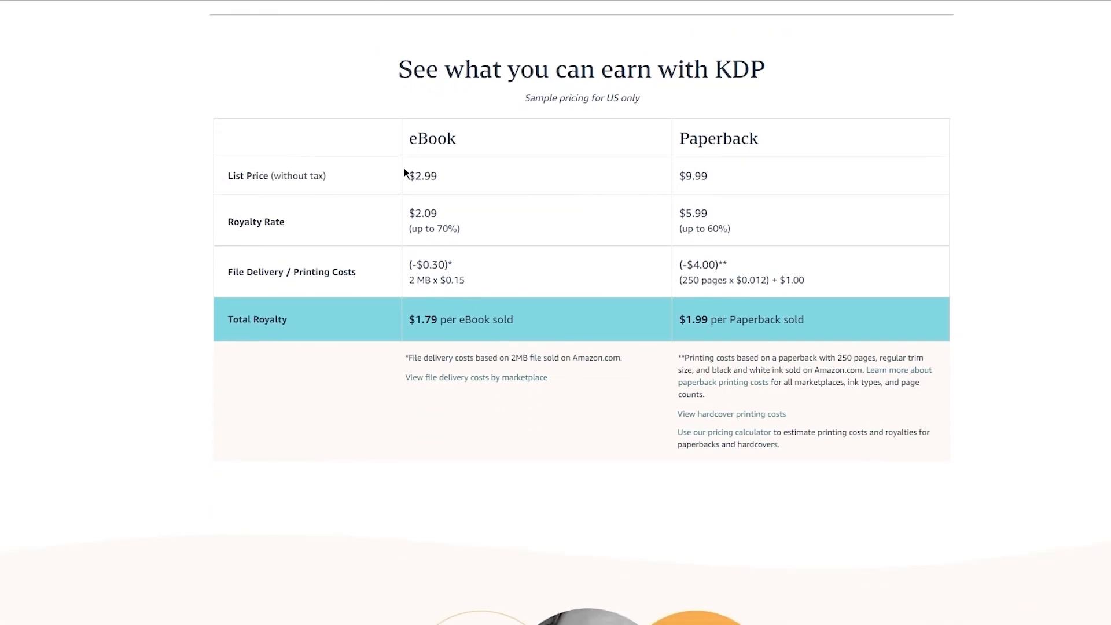
drag(404, 173, 464, 166)
click(647, 142)
drag(406, 240, 466, 222)
click(885, 174)
scroll(1045, 243, down, 12)
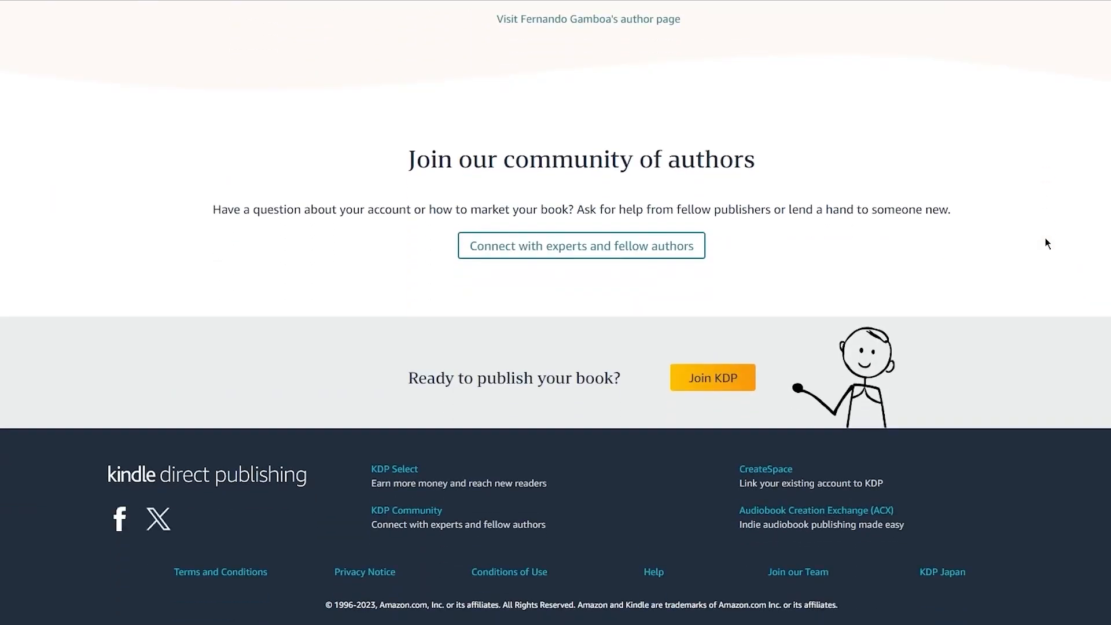
scroll(1045, 243, up, 20)
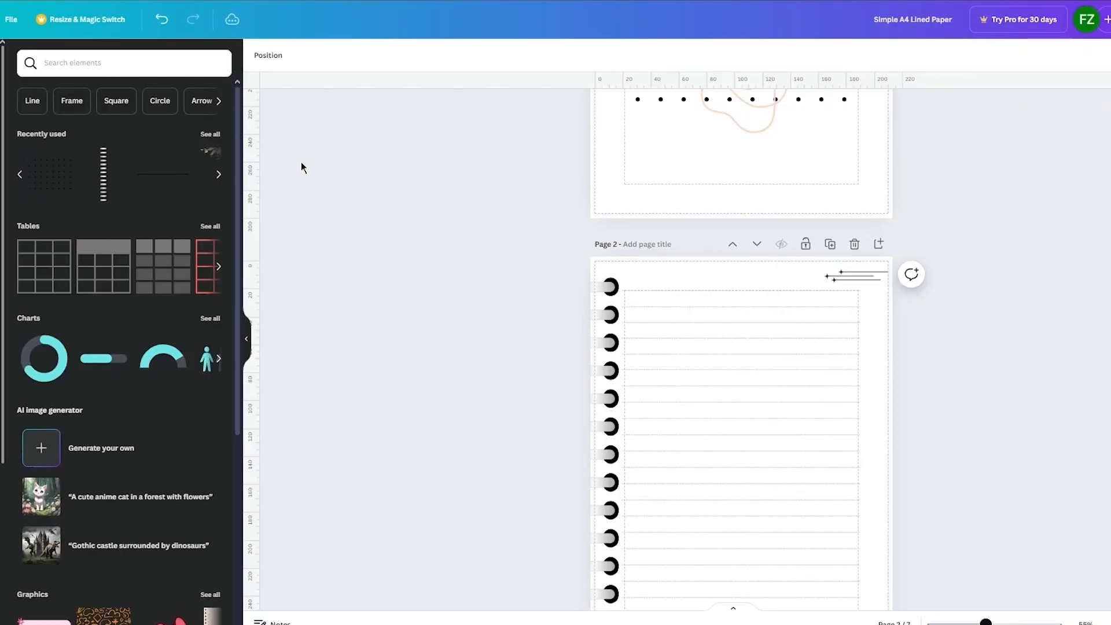
Step: Switch to the notebook design in Canva and look through it from the cover to the Thank You page
scroll(425, 244, up, 6)
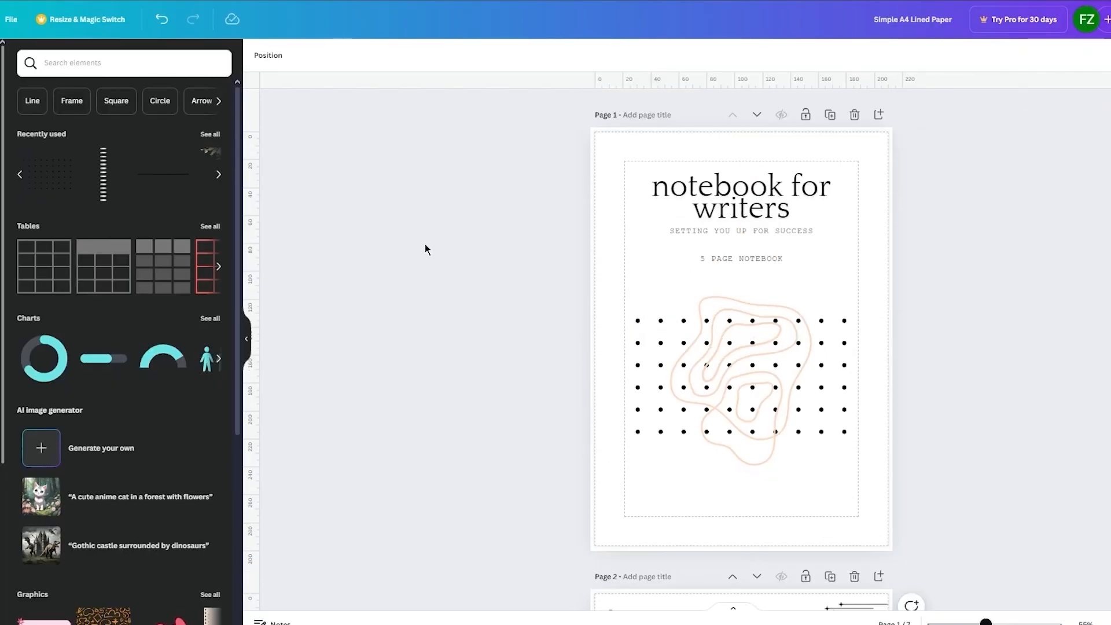
scroll(425, 244, down, 6)
scroll(425, 245, down, 20)
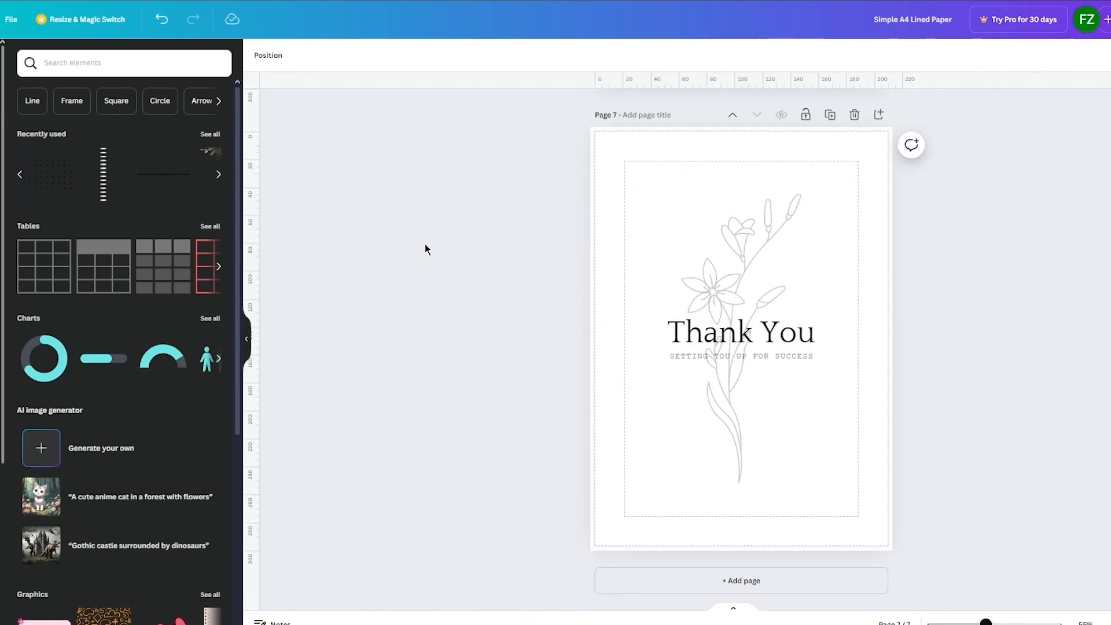
scroll(425, 245, up, 20)
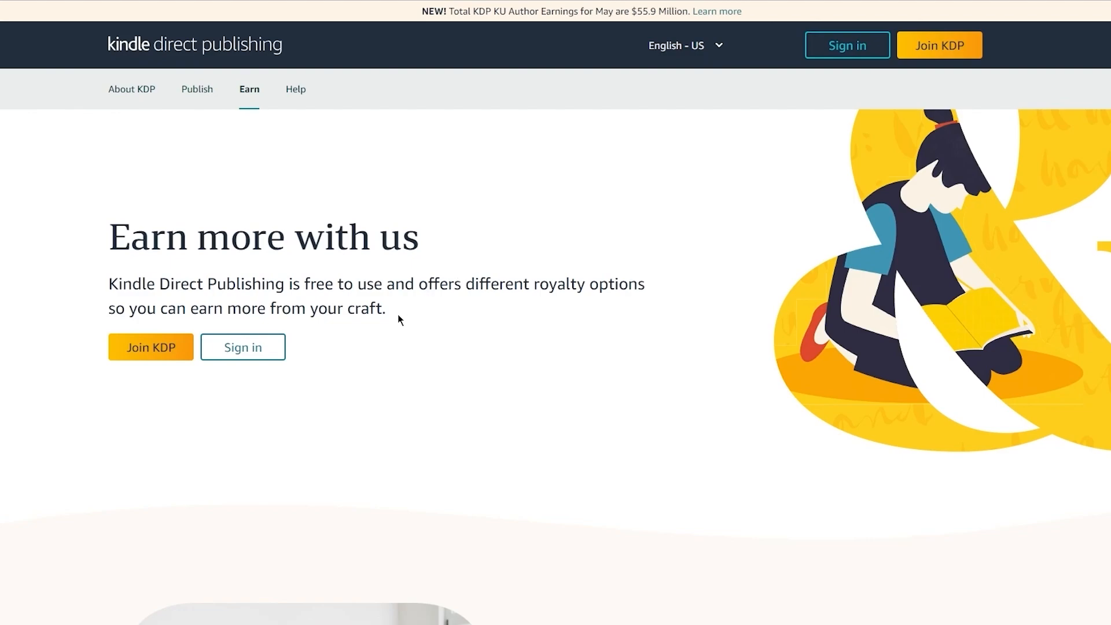
Step: Switch back to the KDP Earn page, reread its introduction, and look through the KDP Help Center home page
drag(388, 320, 69, 224)
click(16, 200)
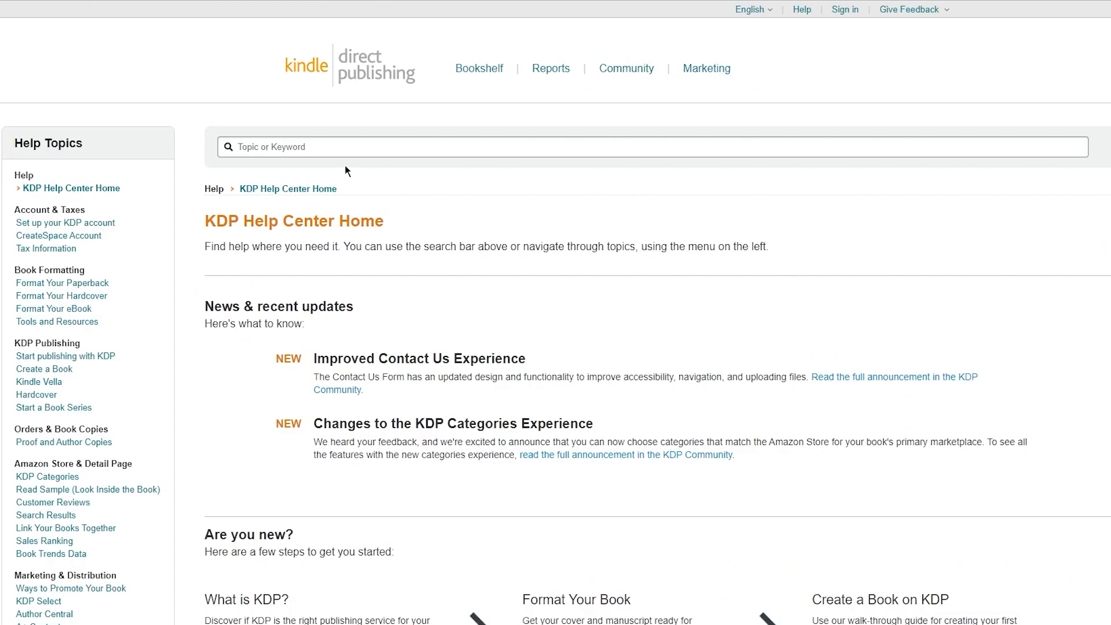
scroll(345, 165, down, 10)
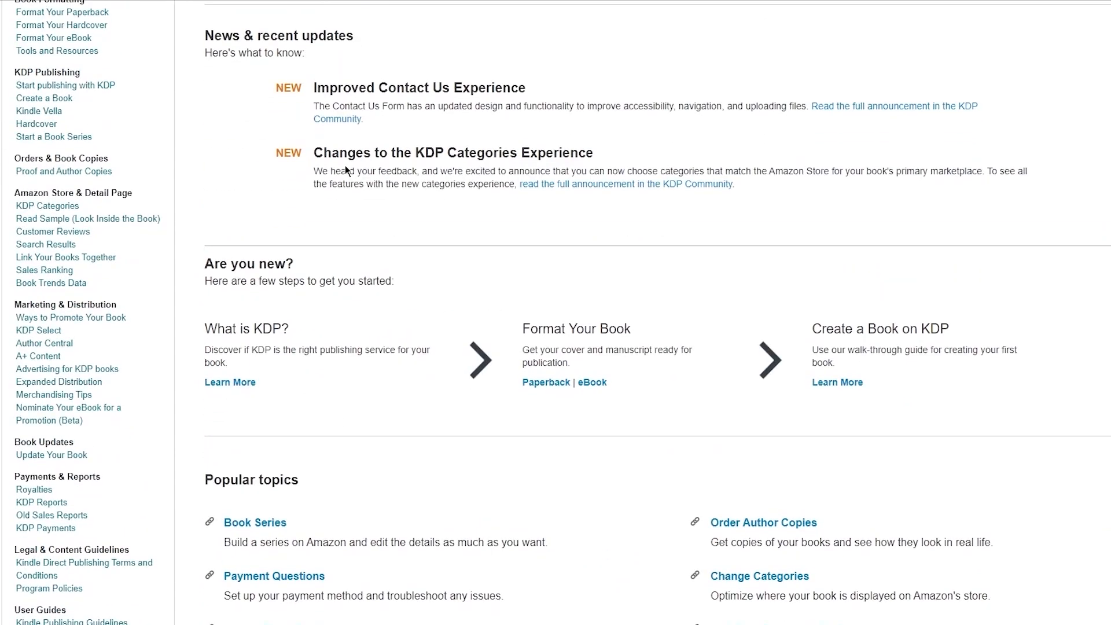
scroll(346, 165, up, 9)
scroll(345, 165, down, 5)
scroll(345, 165, down, 4)
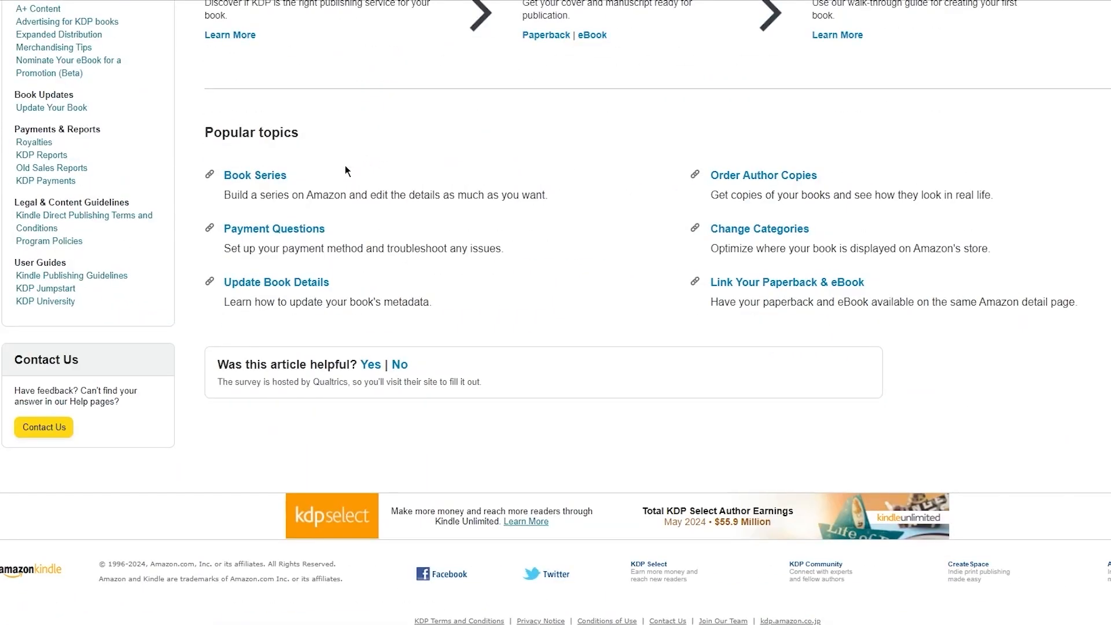
scroll(345, 165, up, 11)
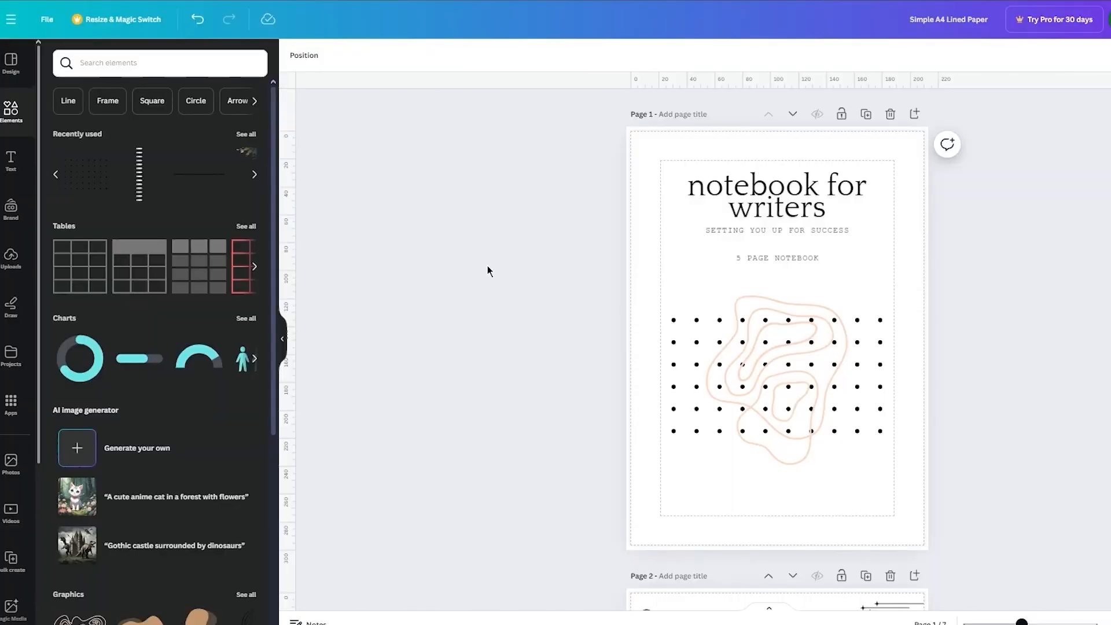
Step: Switch to Canva, review the notebook's lined pages, and search for "notebook" templates from the home page
scroll(488, 269, down, 10)
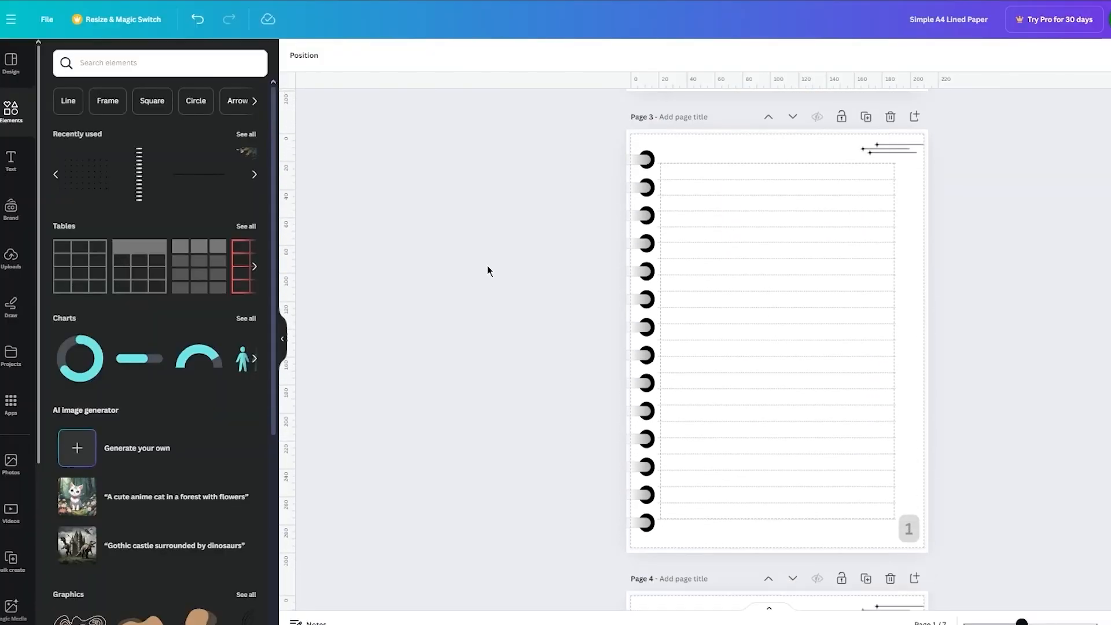
scroll(488, 268, up, 10)
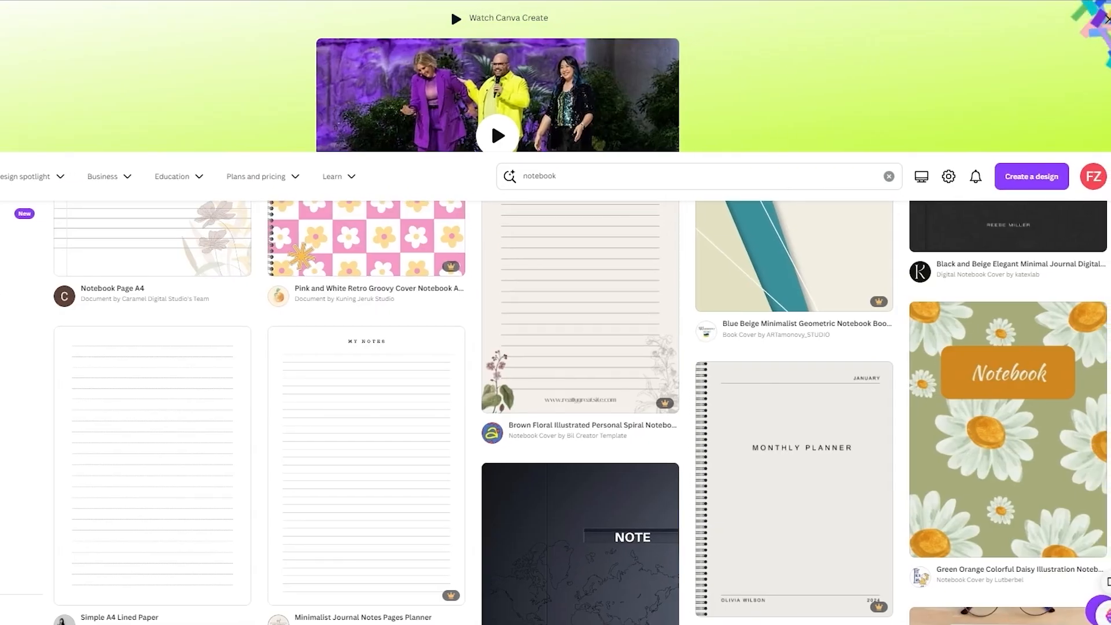
click(11, 157)
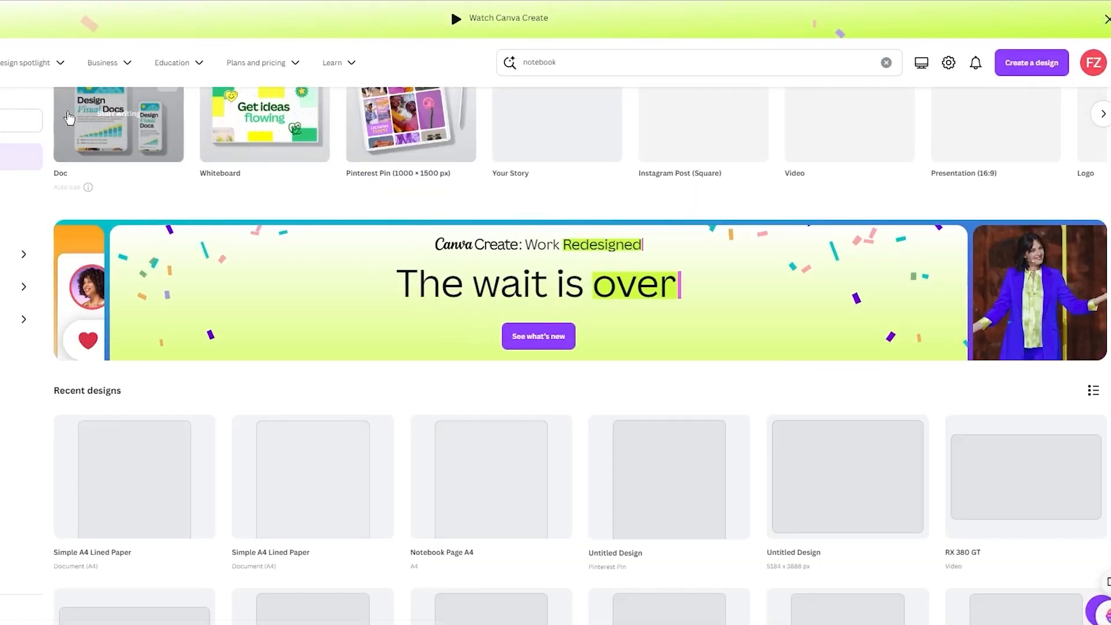
scroll(388, 172, up, 5)
click(473, 172)
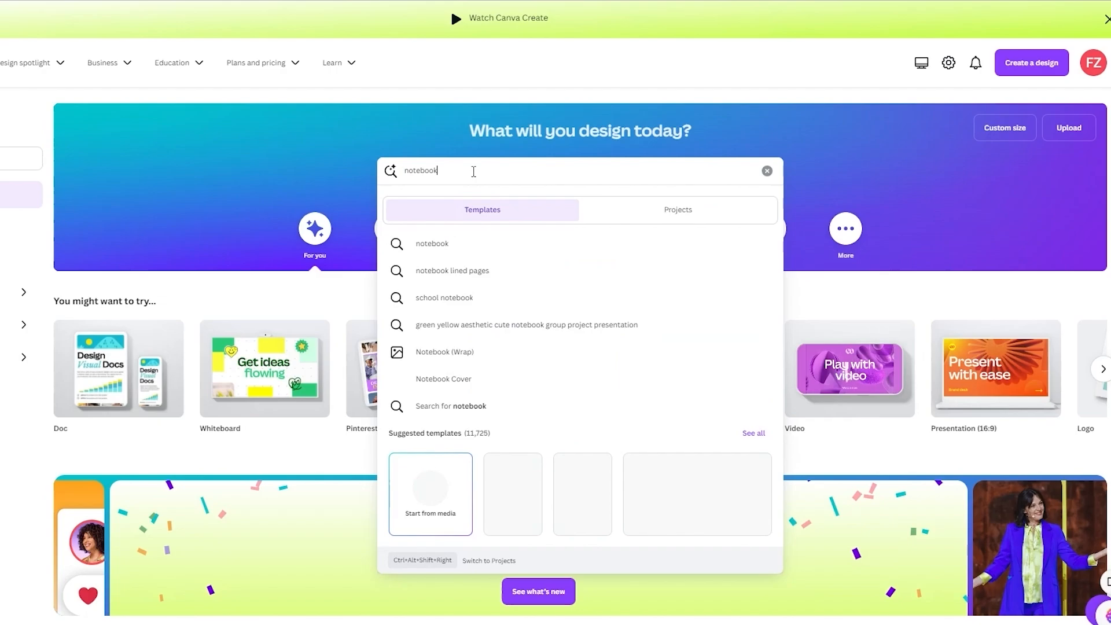
click(448, 246)
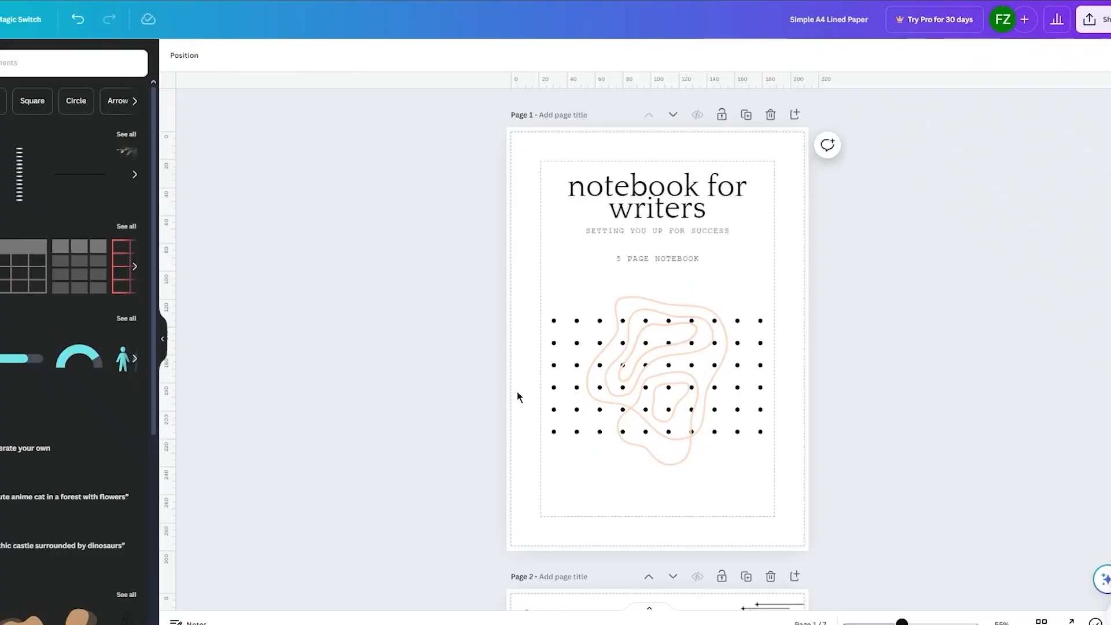
Step: Switch to the "notebook for writers" design and review its cover and lined pages
scroll(516, 391, down, 20)
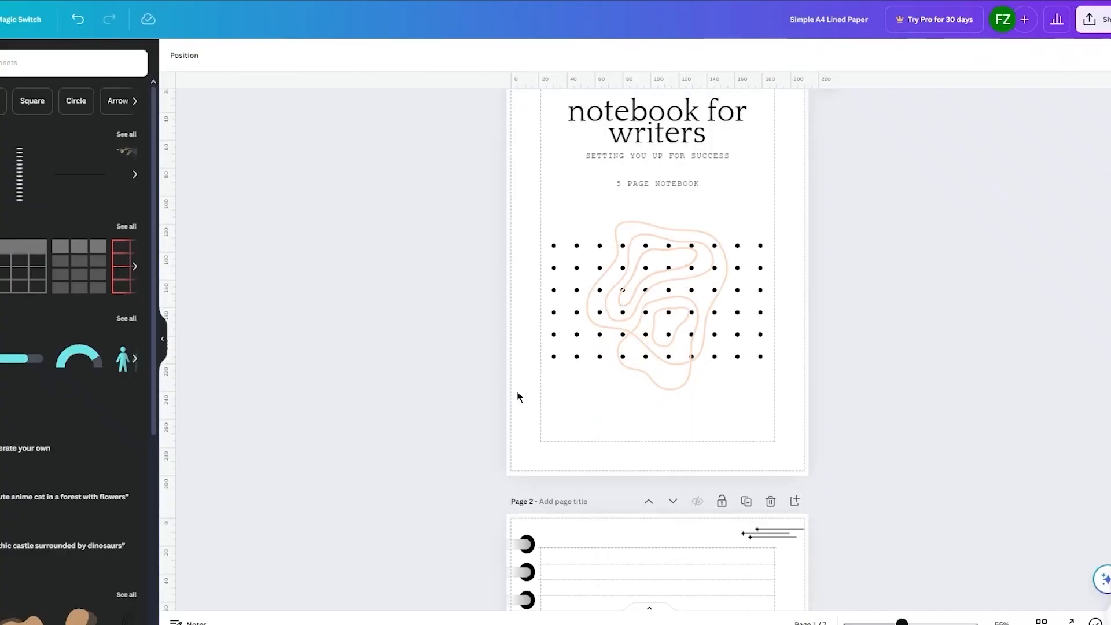
scroll(516, 392, up, 15)
scroll(518, 396, up, 12)
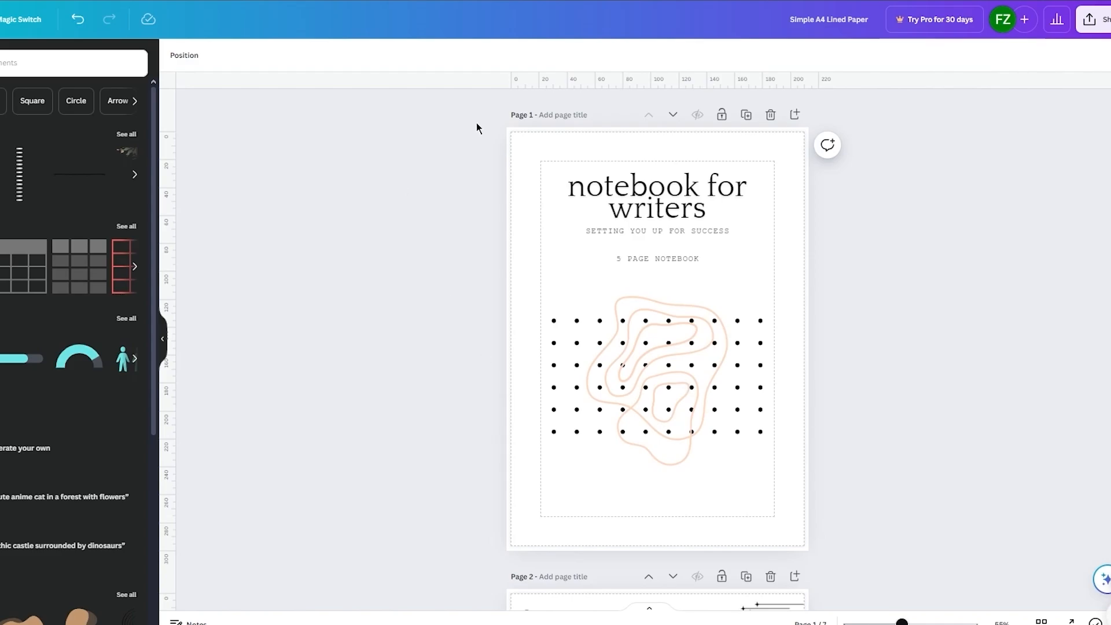
scroll(477, 122, down, 20)
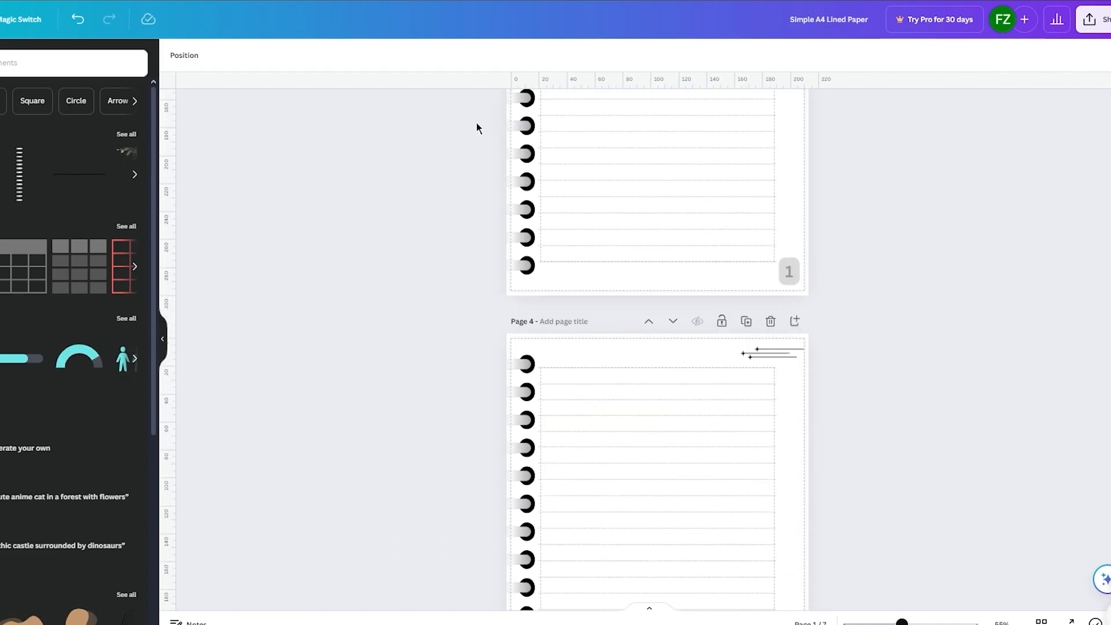
scroll(477, 123, up, 20)
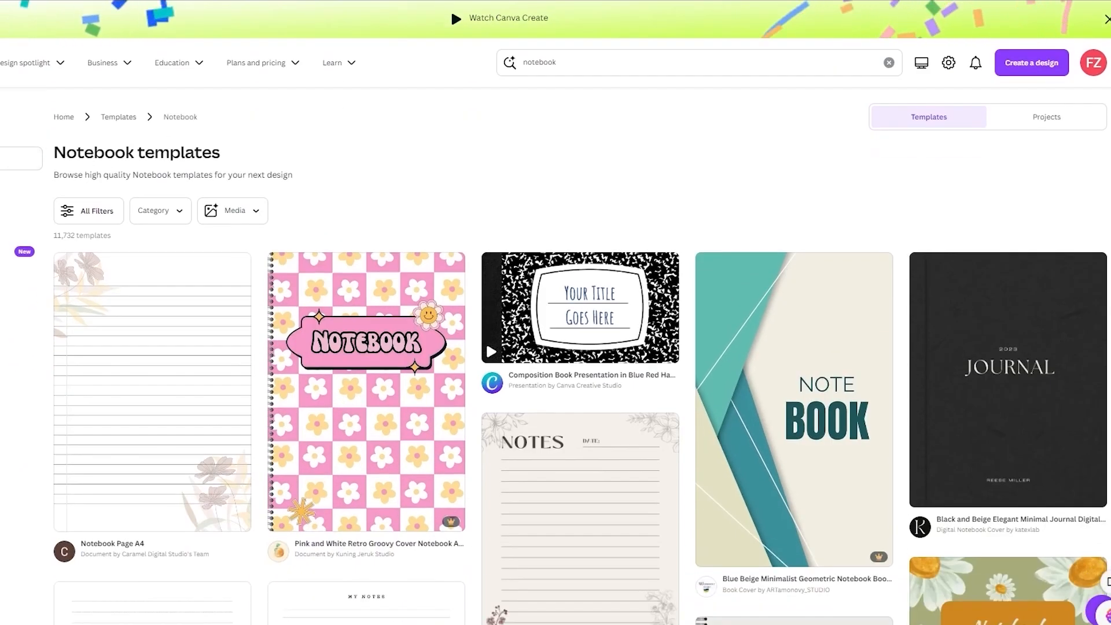
Step: Return to the Canva home page, open the plans and pricing page, and show the prices with monthly billing
key(alt+Left)
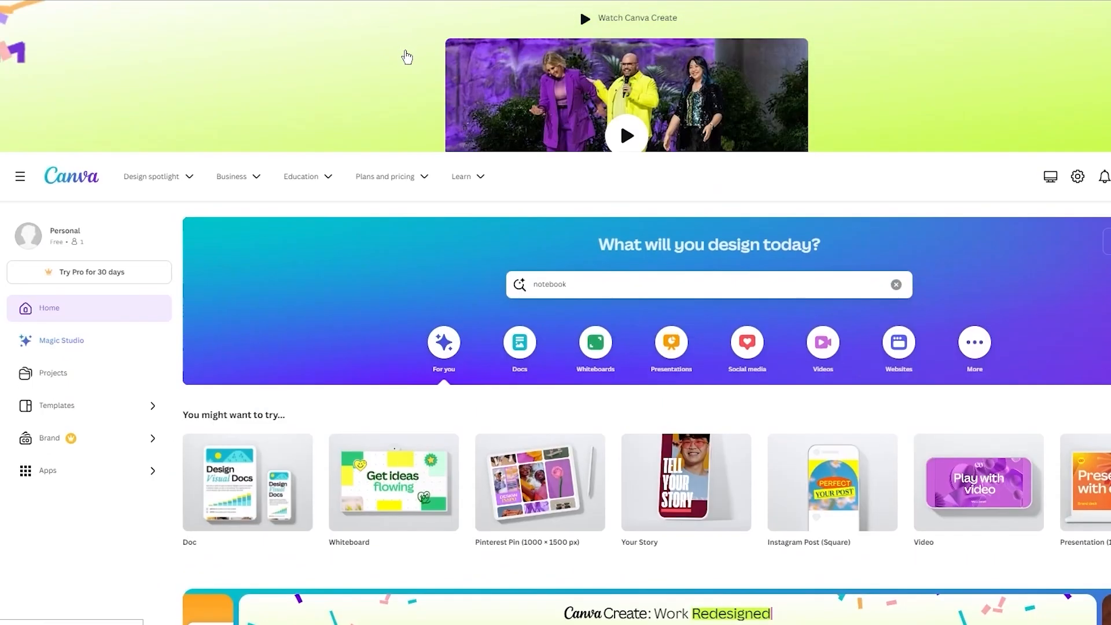
click(376, 63)
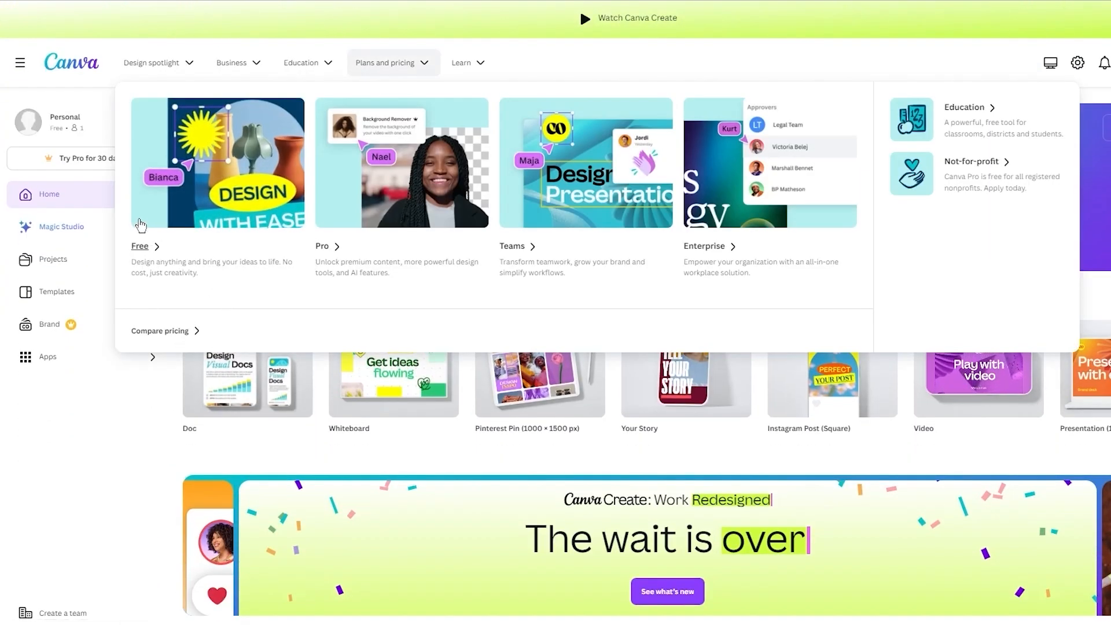
click(147, 123)
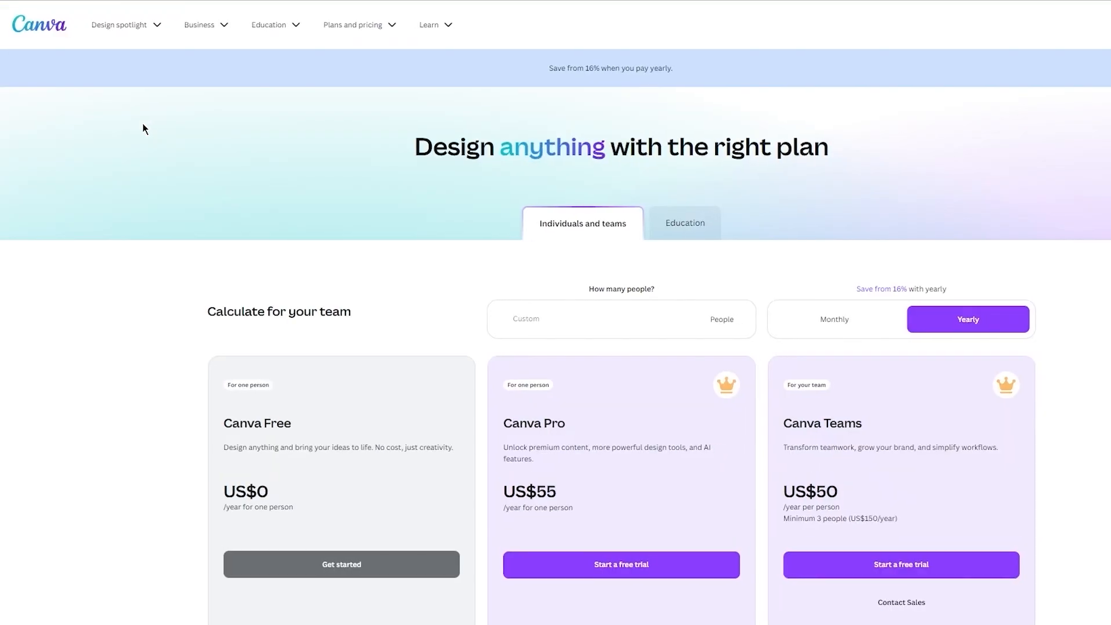
scroll(124, 255, down, 4)
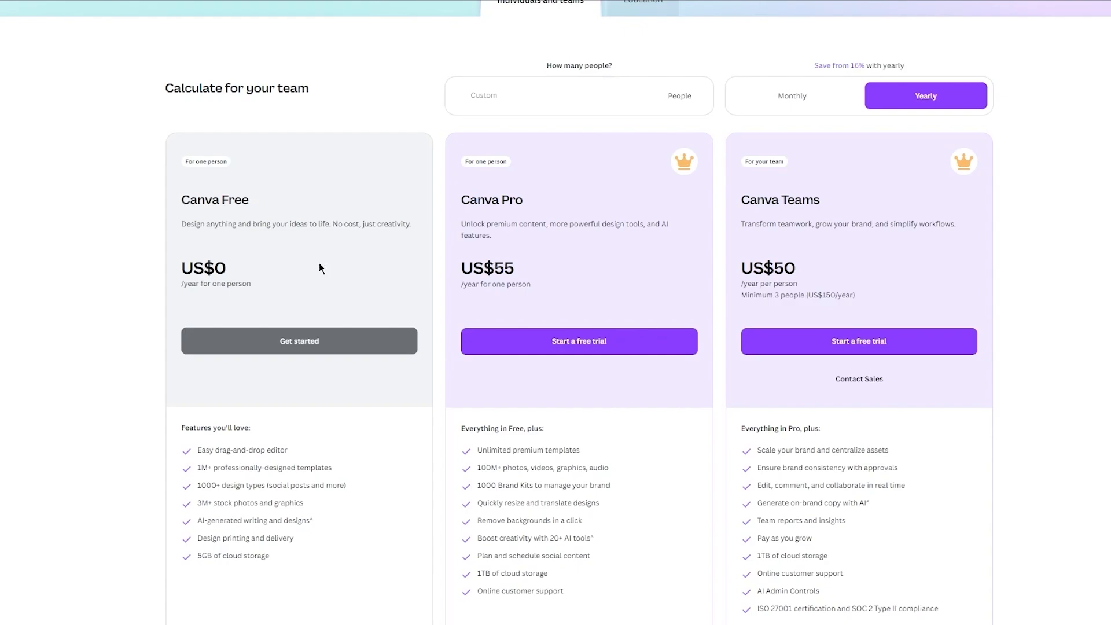
click(793, 96)
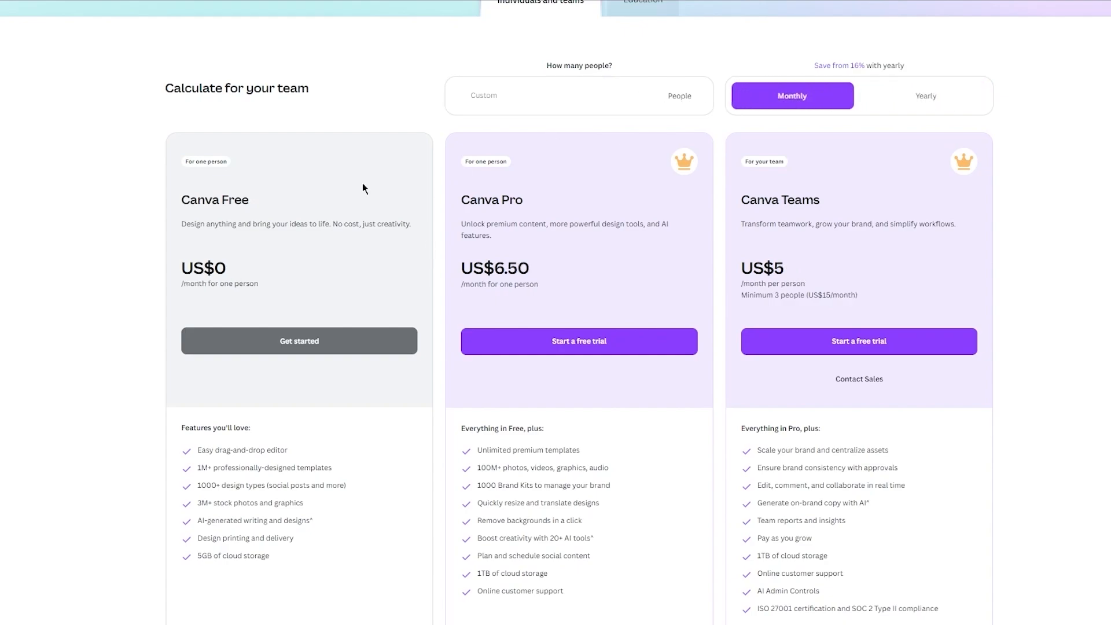
Step: Compare the features of the Canva Free, Pro and Teams plans and look through the rest of the pricing page
scroll(241, 207, down, 1)
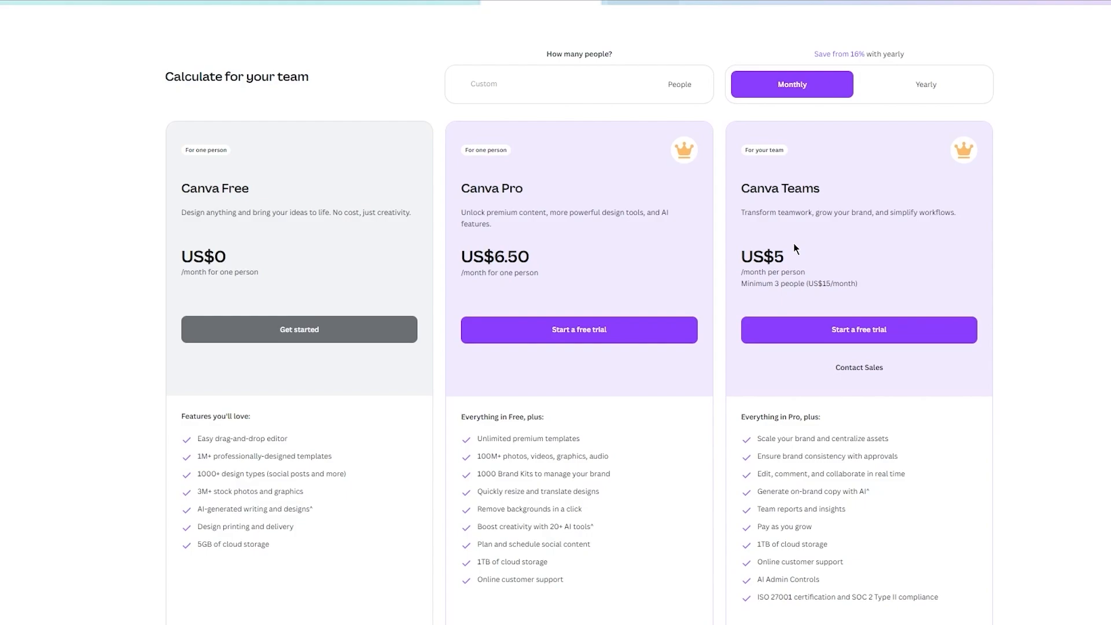
scroll(794, 245, down, 1)
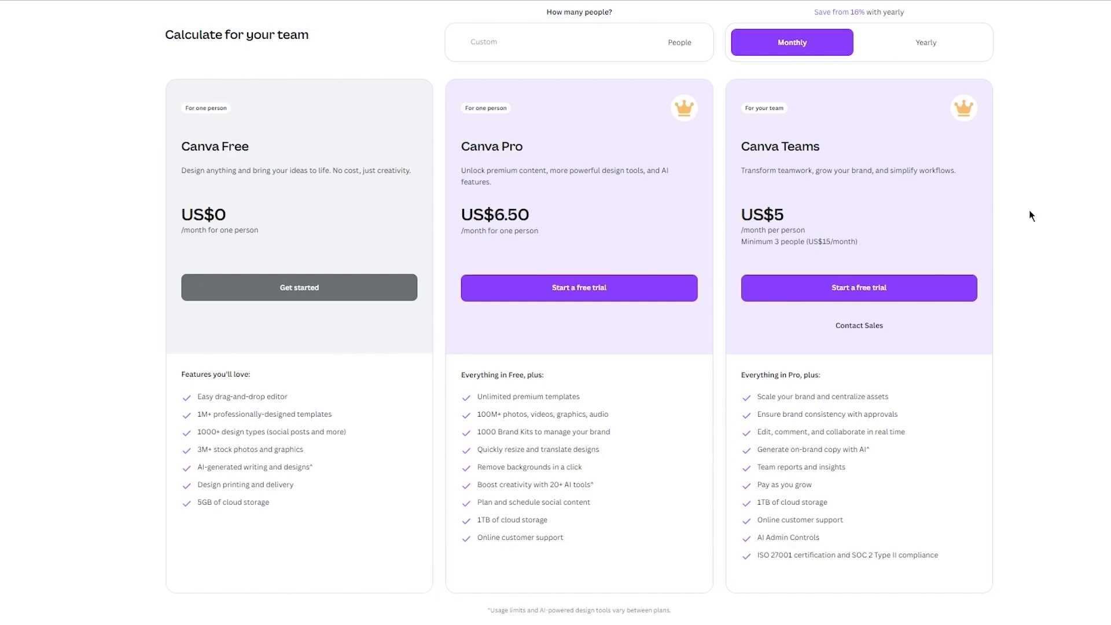
scroll(1031, 215, down, 10)
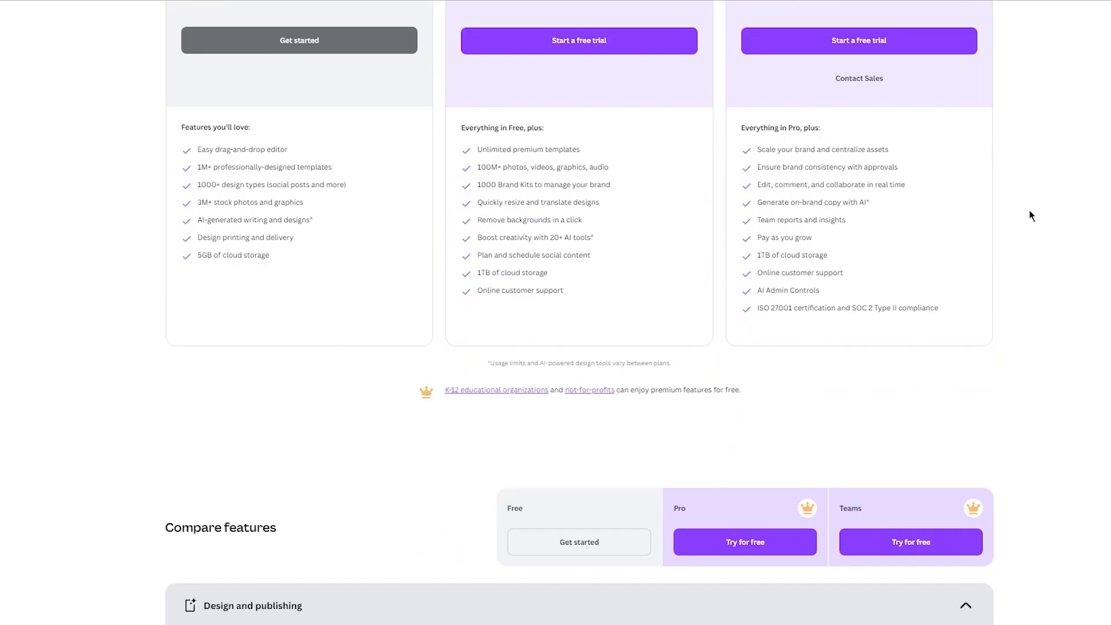
scroll(1030, 214, up, 15)
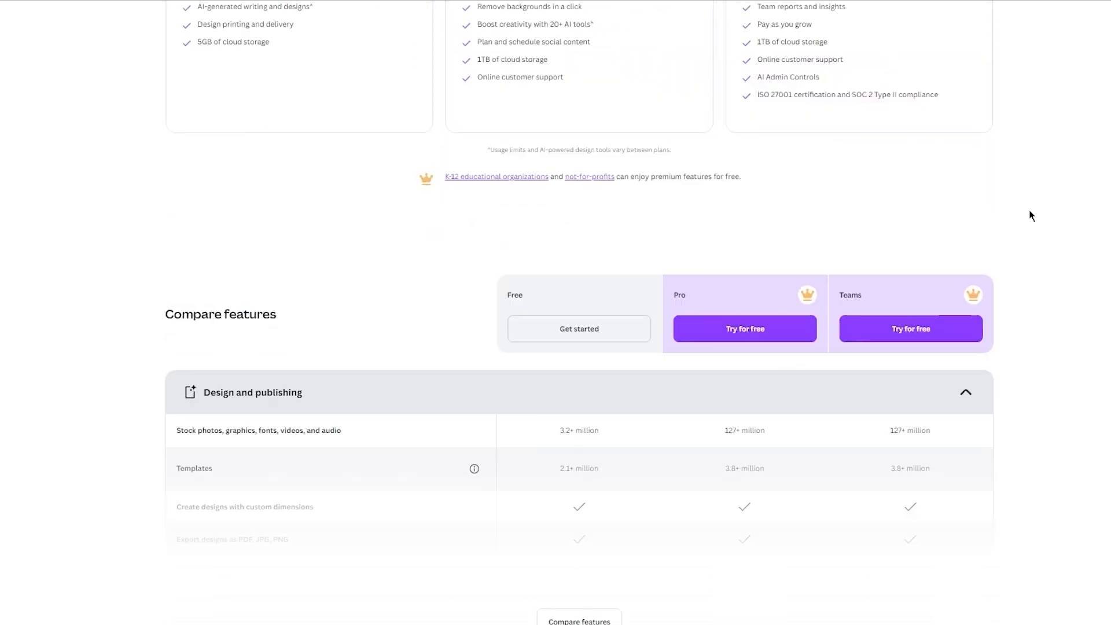
scroll(641, 305, down, 2)
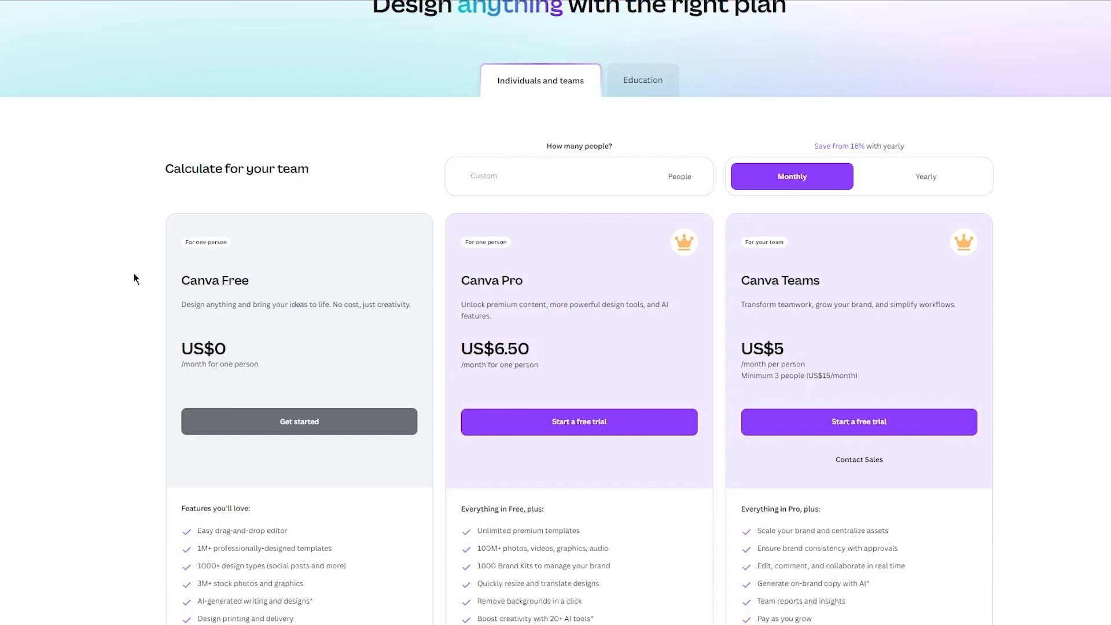
scroll(135, 279, down, 4)
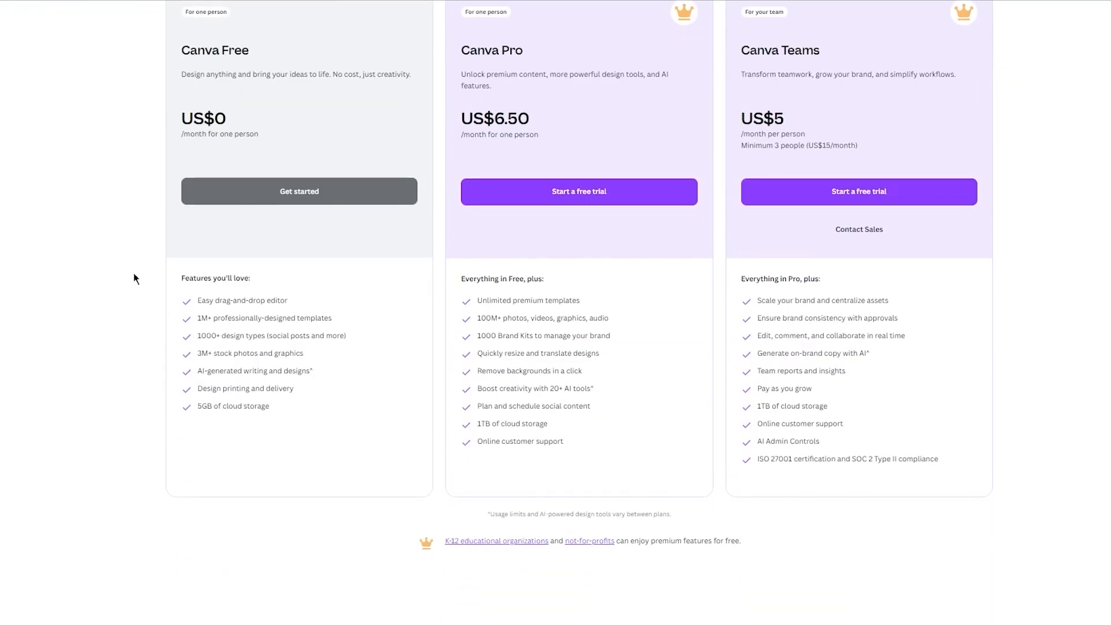
scroll(134, 279, down, 18)
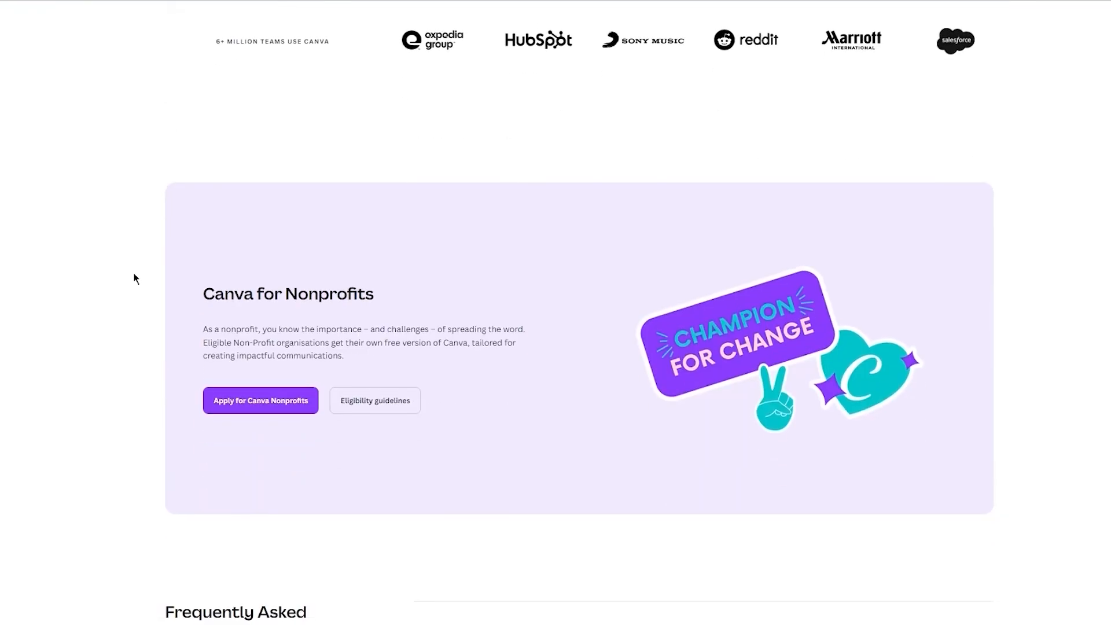
Step: Switch back to the notebook cover in Canva and the KDP Help Center home page for a final look
scroll(134, 279, down, 7)
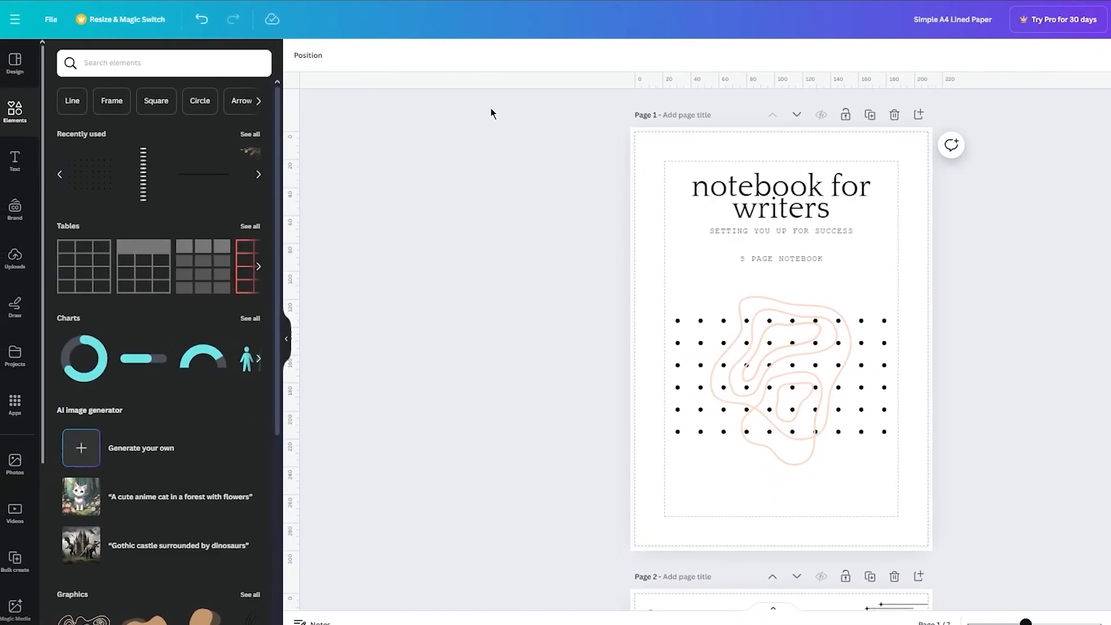
drag(491, 113, 964, 424)
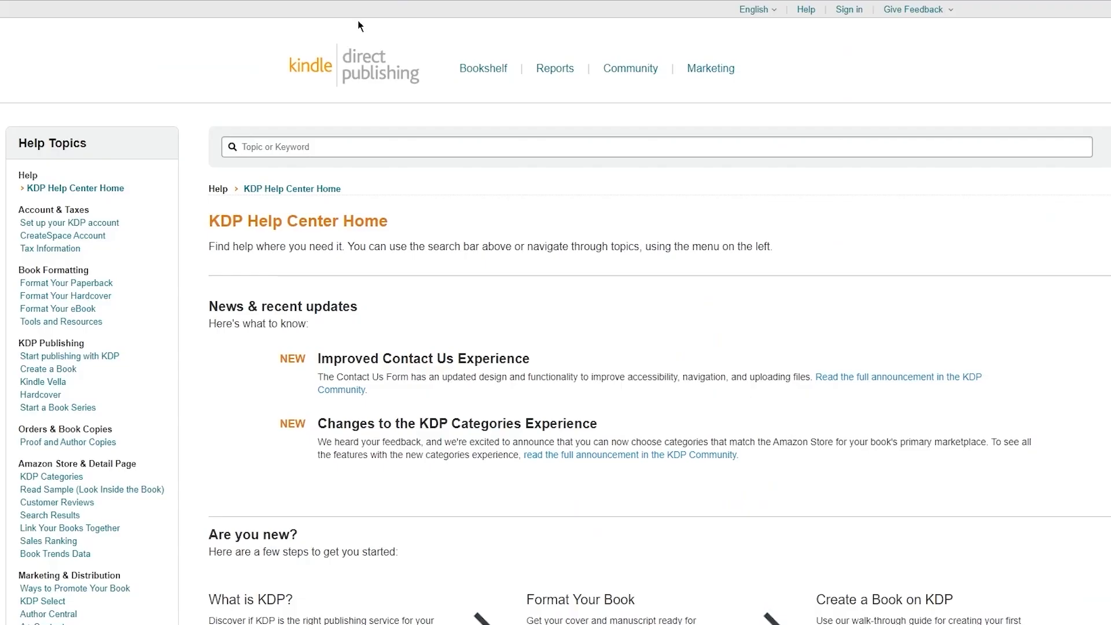